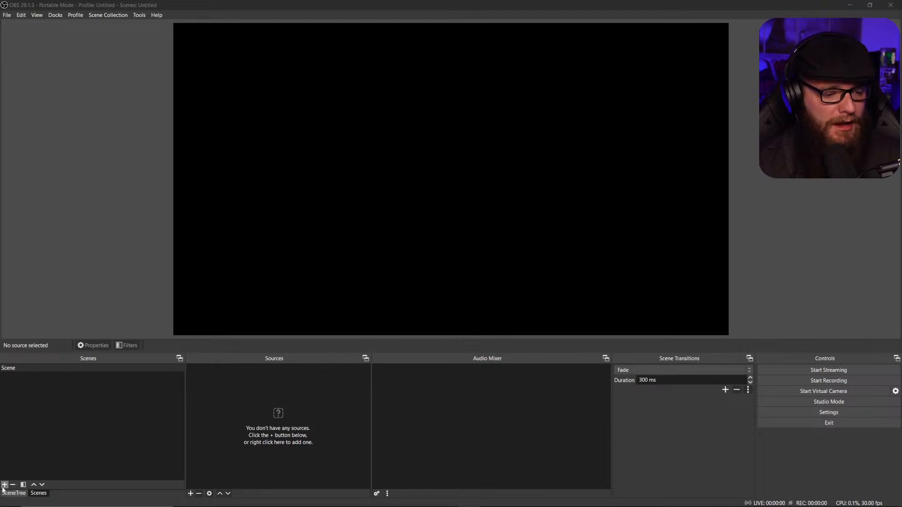
Rename the default scene as MAIN CAMERA
{"action": "left_click", "coordinate": [63, 393]}
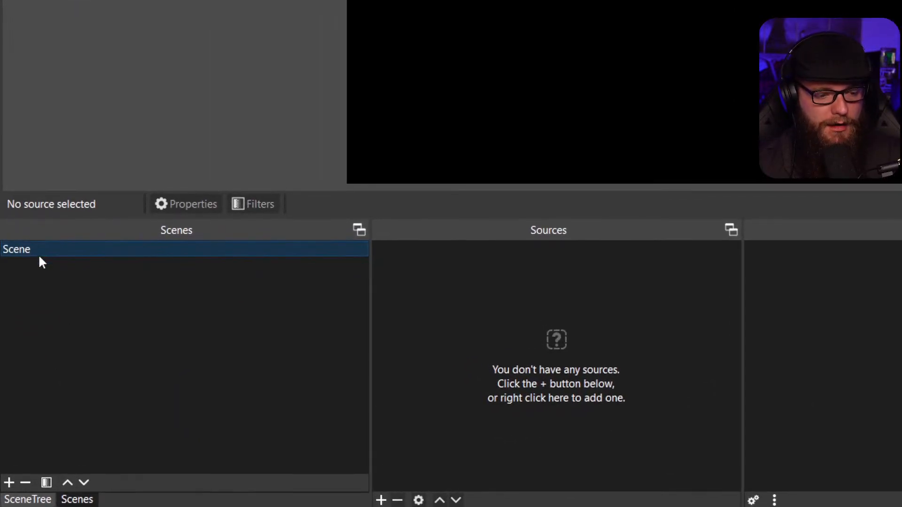
{"action": "right_click", "coordinate": [41, 253]}
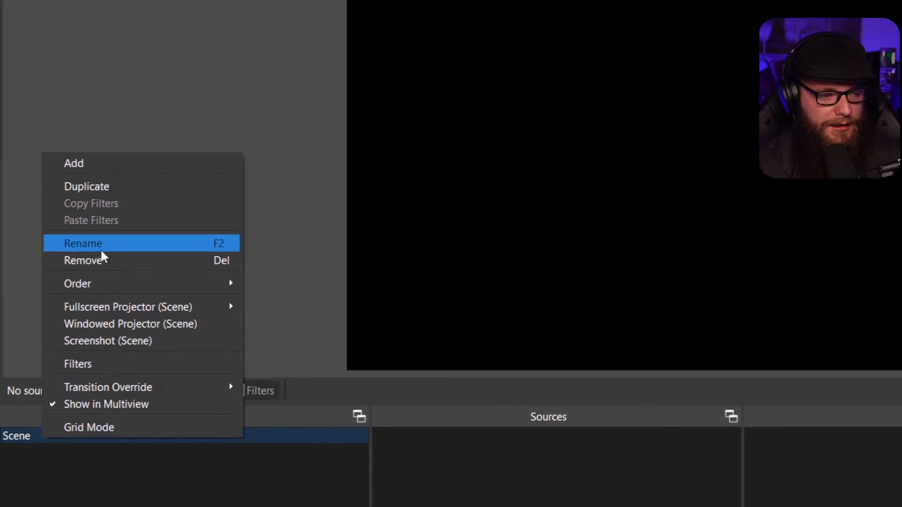
{"action": "left_click", "coordinate": [100, 249]}
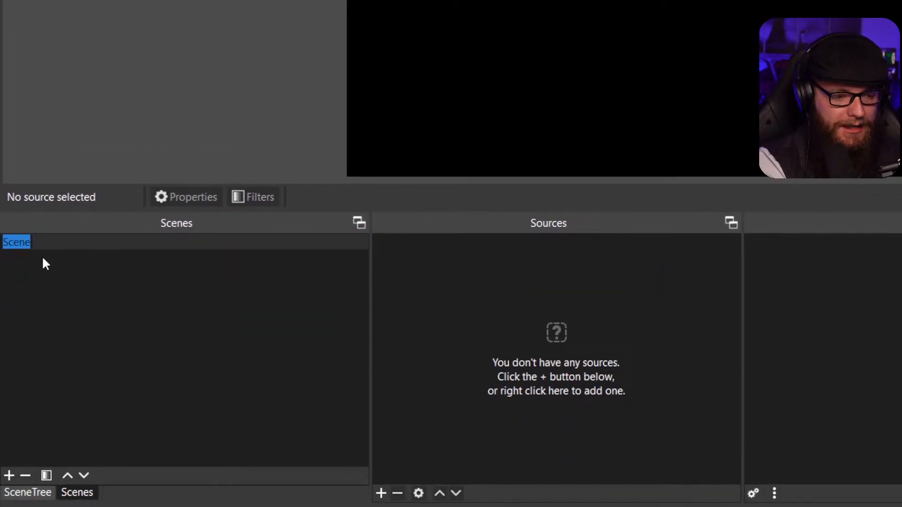
{"action": "type", "text": "CAM SCE"}
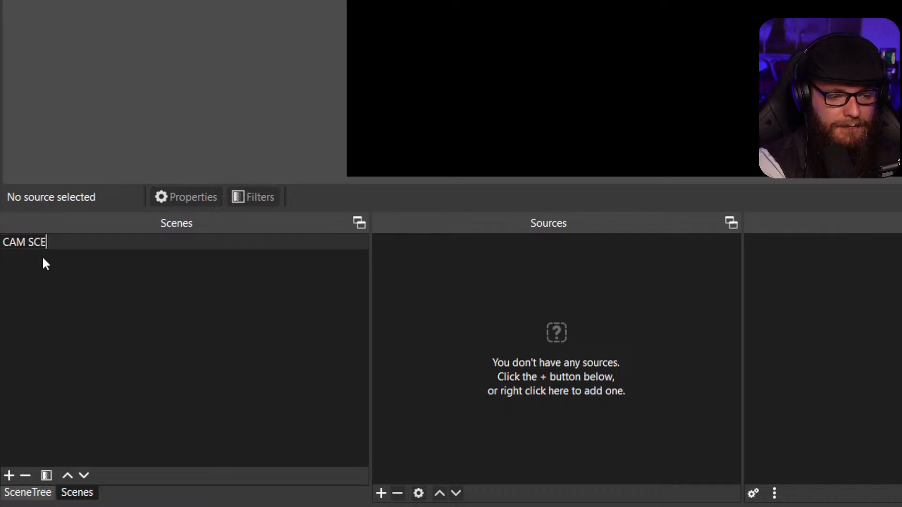
{"action": "key", "text": "BackSpace"}
{"action": "key", "text": "BackSpace"}
{"action": "key", "text": "BackSpace"}
{"action": "key", "text": "BackSpace"}
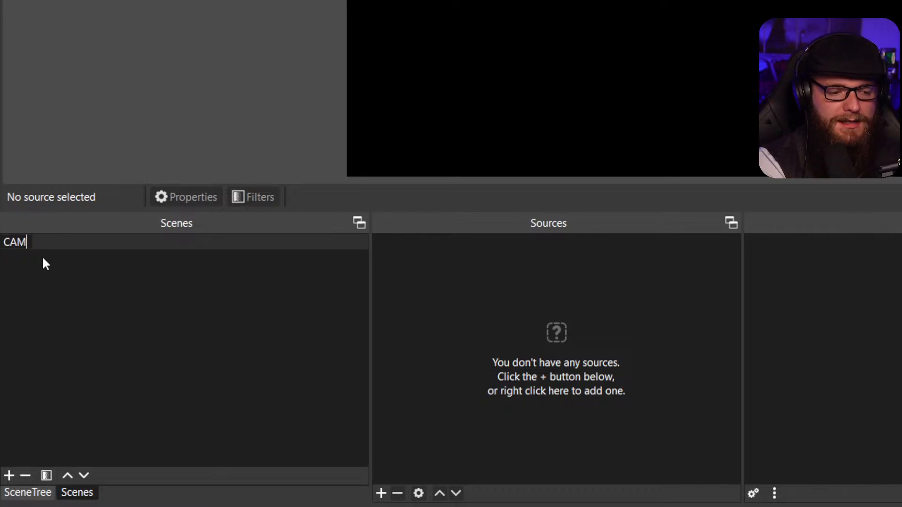
{"action": "type", "text": "ERAS"}
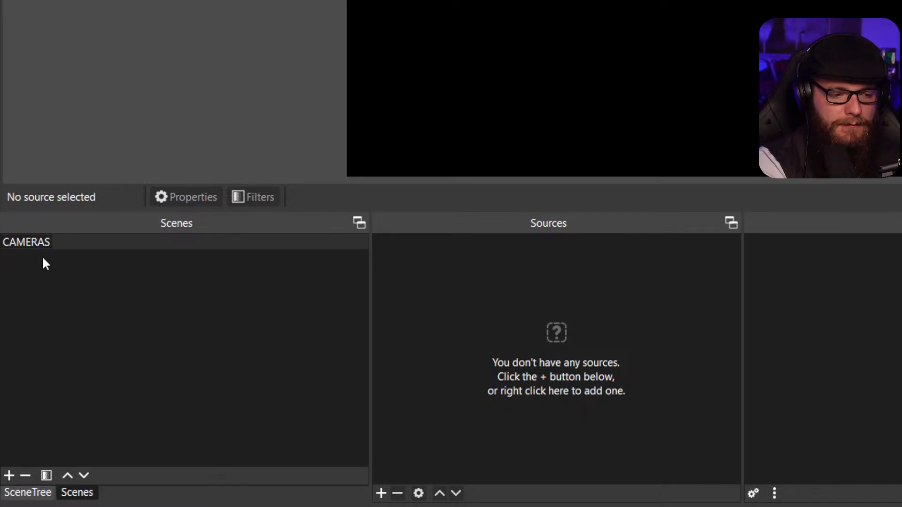
{"action": "key", "text": "BackSpace"}
{"action": "key", "text": "BackSpace"}
{"action": "key", "text": "BackSpace"}
{"action": "key", "text": "BackSpace"}
{"action": "key", "text": "BackSpace"}
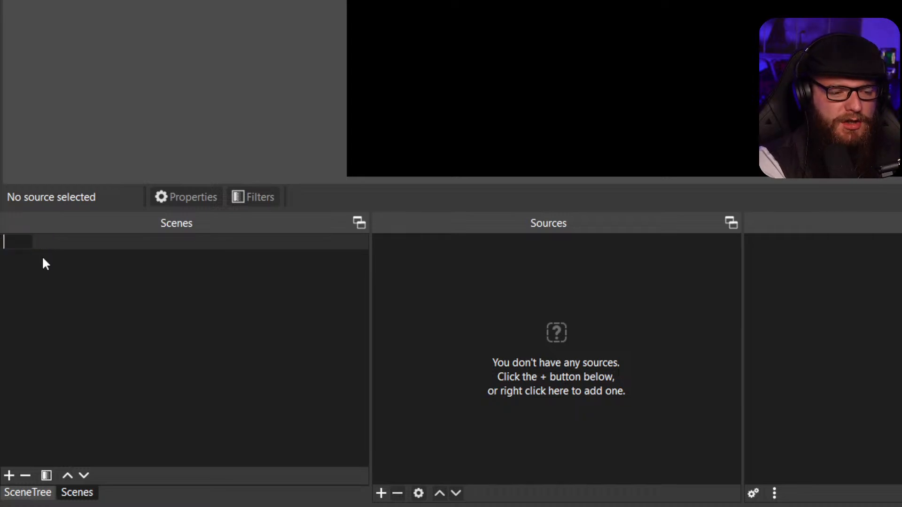
{"action": "type", "text": "MAIN CAMERA"}
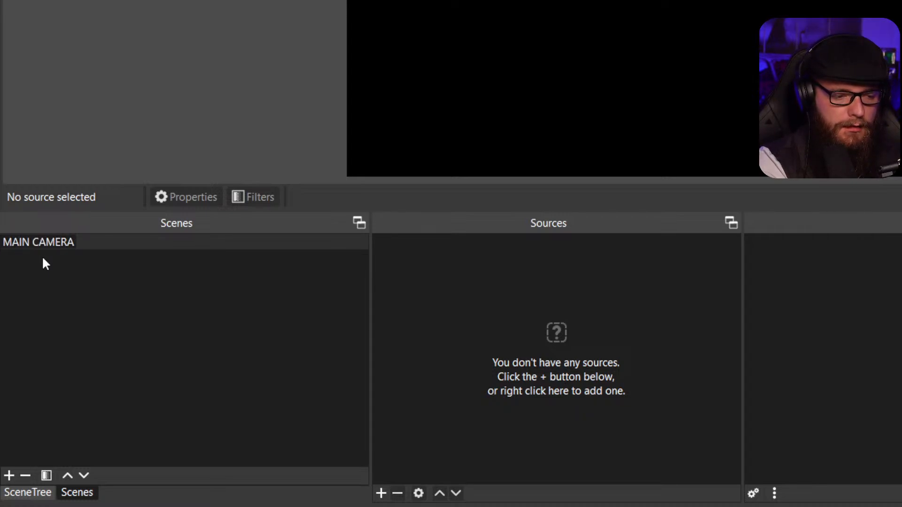
{"action": "key", "text": "Return"}
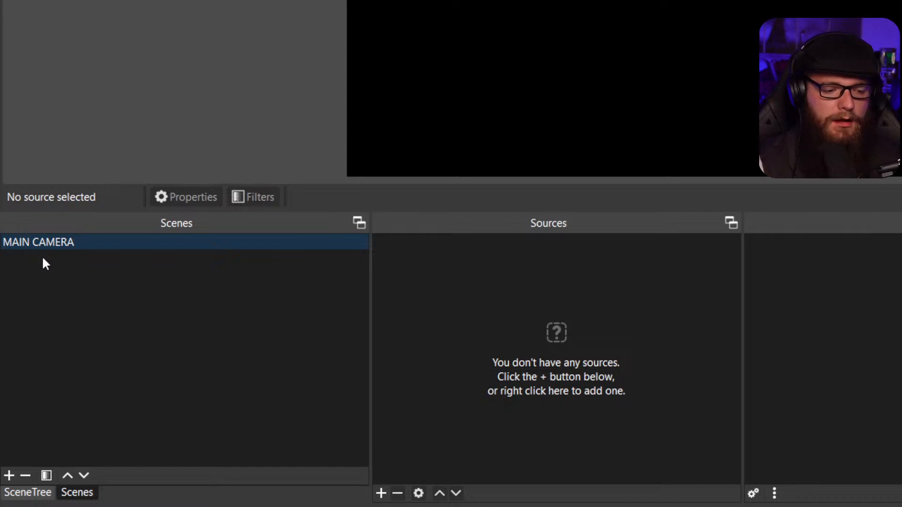
Create a new folder named CAMERA in the SceneTree
{"action": "left_click", "coordinate": [27, 480]}
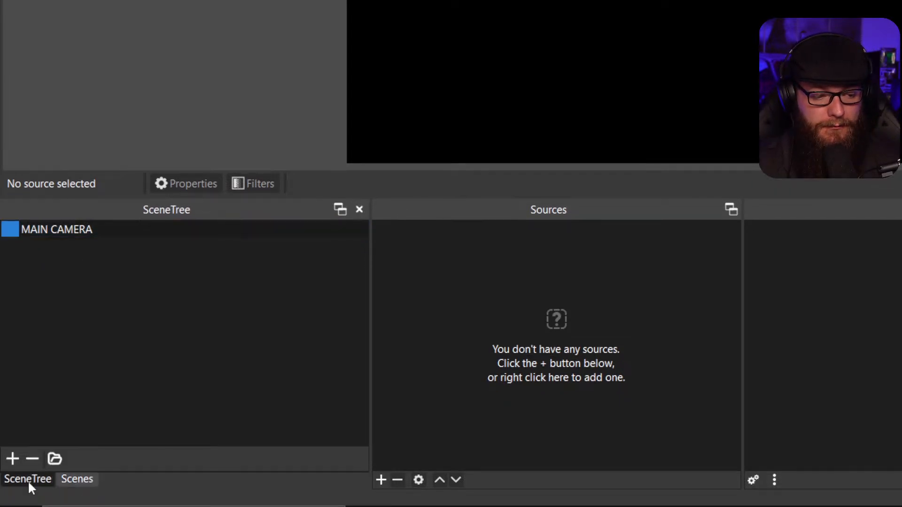
{"action": "left_click", "coordinate": [10, 230]}
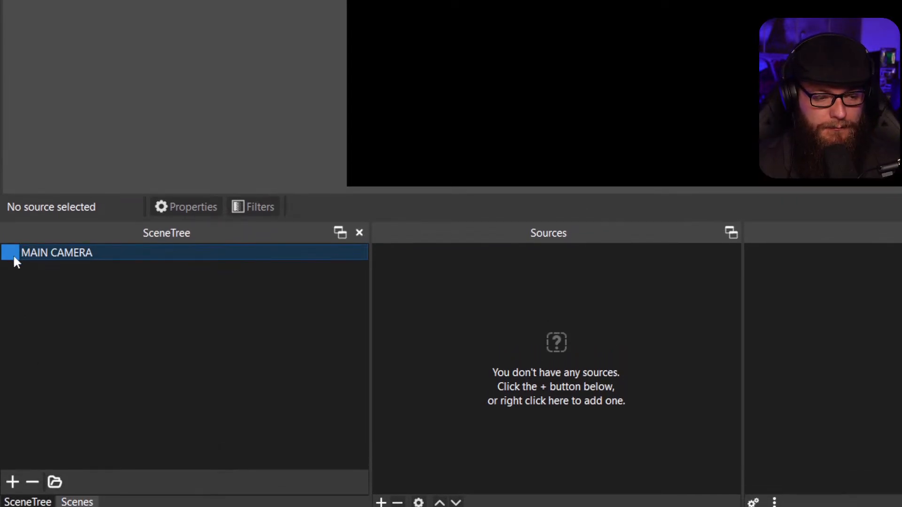
{"action": "left_click", "coordinate": [13, 459]}
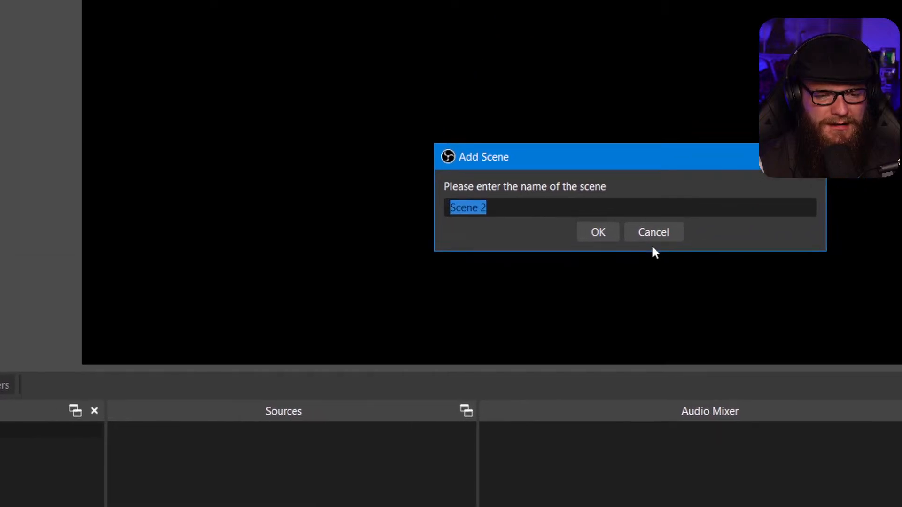
{"action": "left_click", "coordinate": [652, 233]}
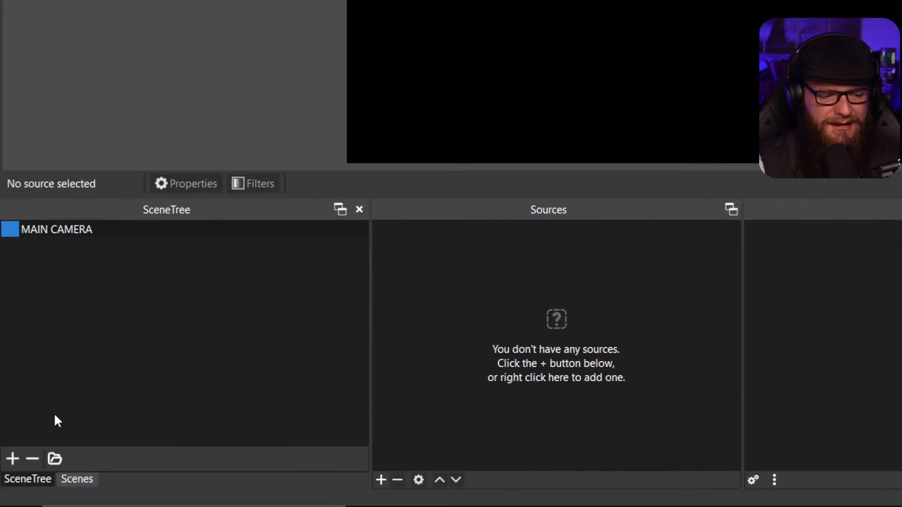
{"action": "left_click", "coordinate": [55, 458]}
{"action": "double_click", "coordinate": [53, 245]}
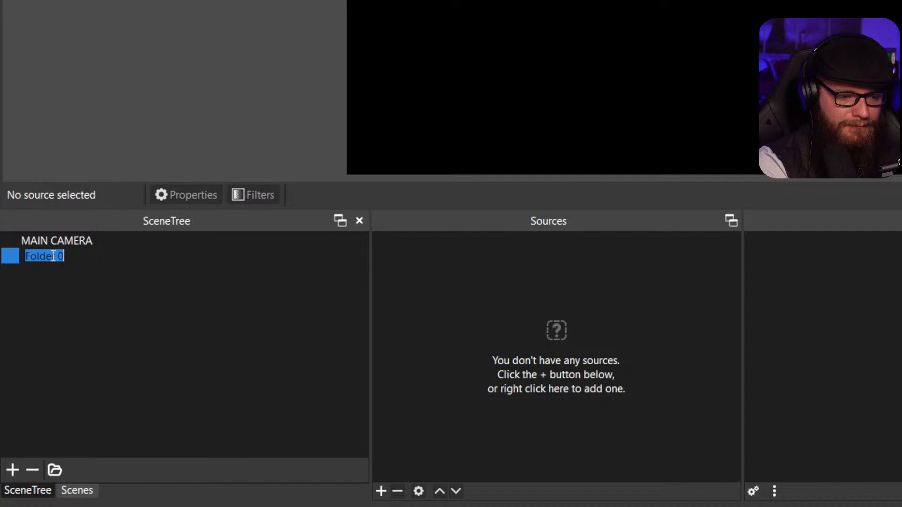
{"action": "type", "text": "S"}
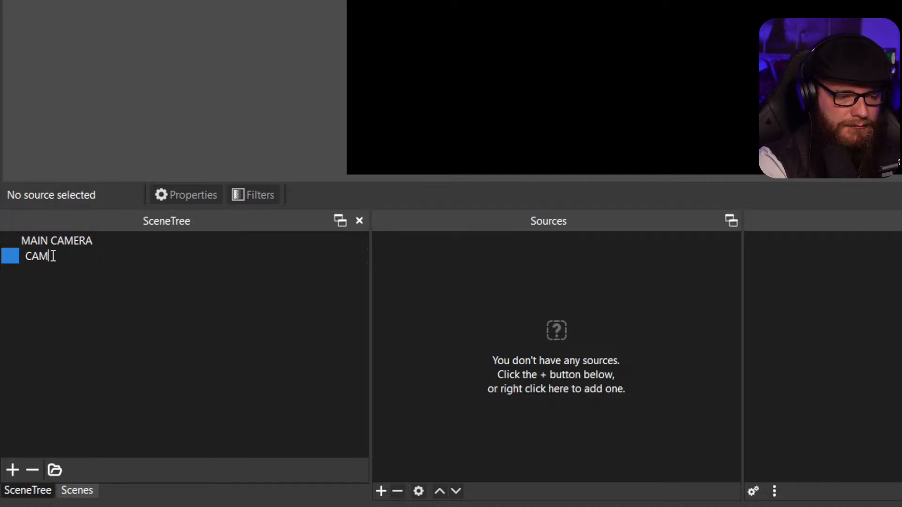
{"action": "key", "text": "Return"}
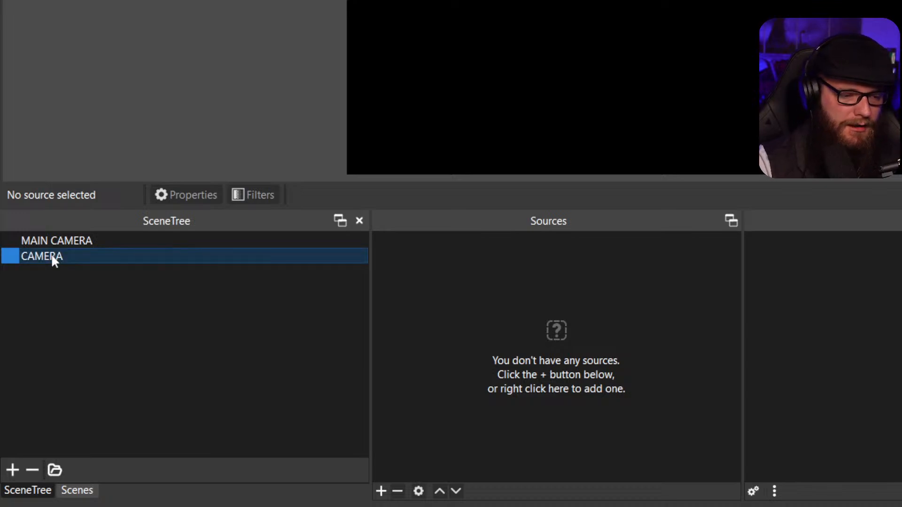
Move the MAIN CAMERA scene into the CAMERA folder and expand the folder
{"action": "left_click", "coordinate": [54, 240]}
{"action": "left_click_drag", "start_coordinate": [53, 249], "coordinate": [55, 268]}
{"action": "left_click", "coordinate": [11, 250]}
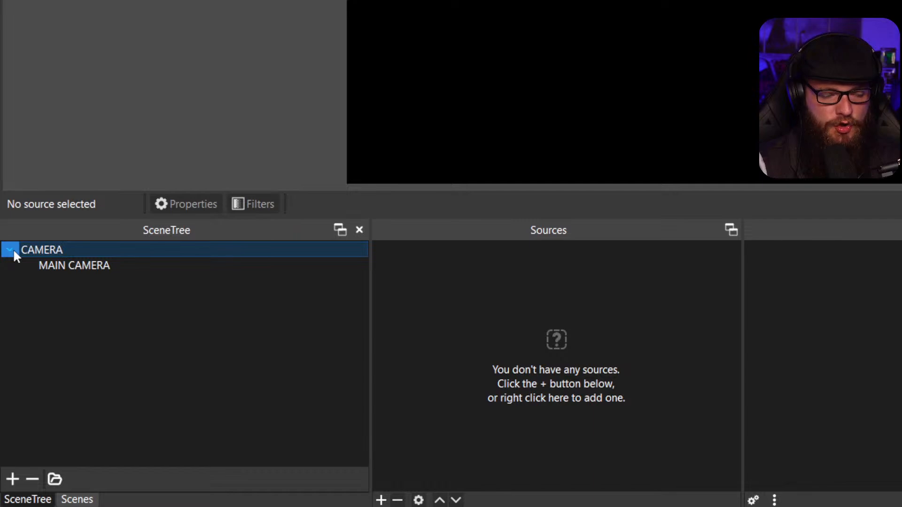
{"action": "left_click", "coordinate": [54, 261]}
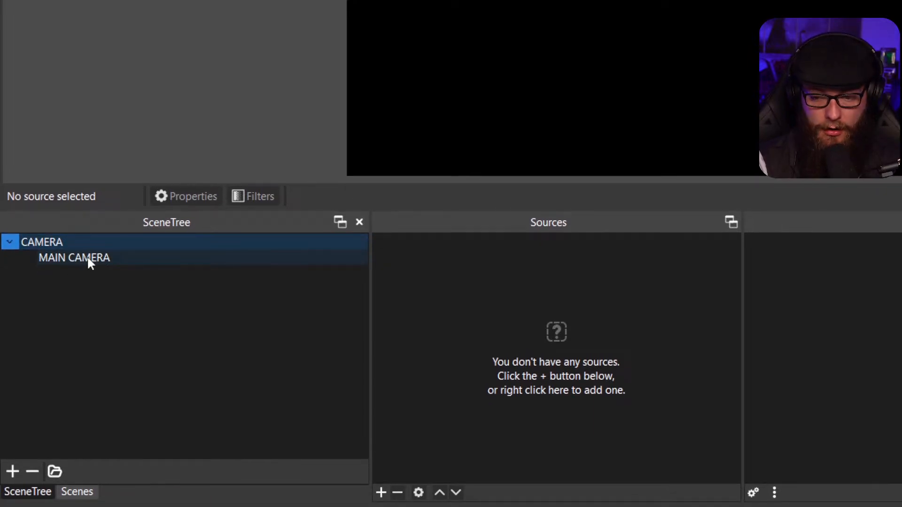
Add a new Video Capture Device source named Elgato FaceCam to the MAIN CAMERA scene
{"action": "left_click", "coordinate": [88, 260]}
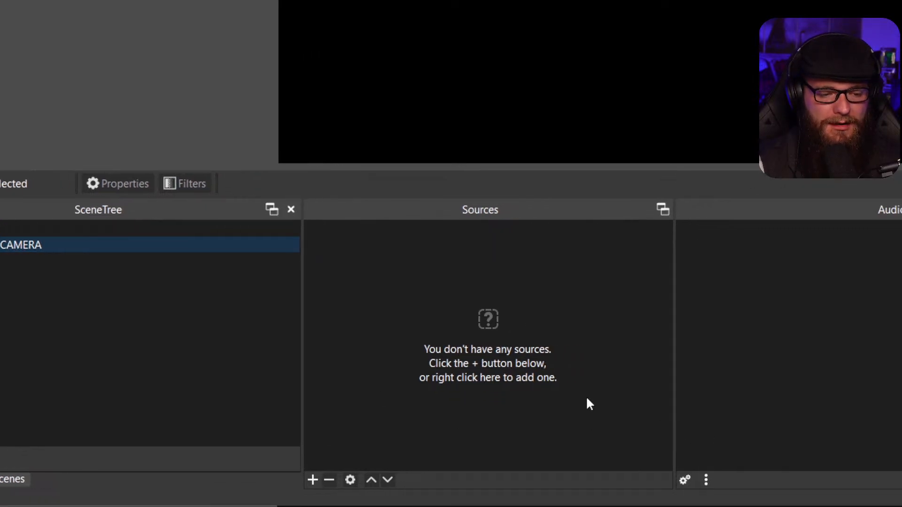
{"action": "left_click", "coordinate": [312, 480]}
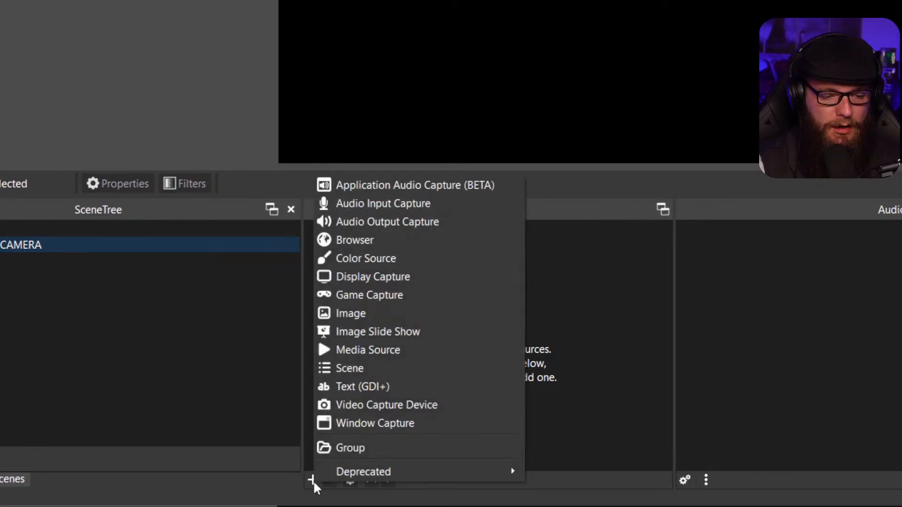
{"action": "left_click", "coordinate": [412, 405]}
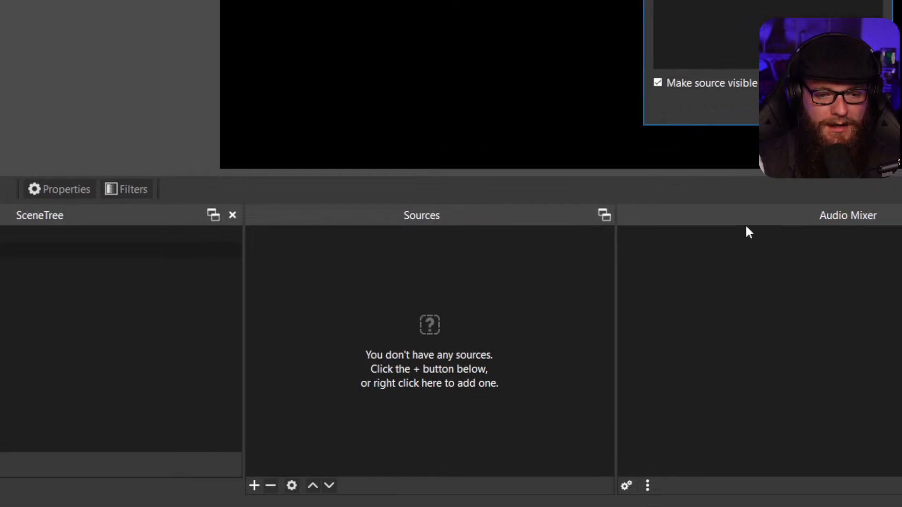
{"action": "type", "text": "E"}
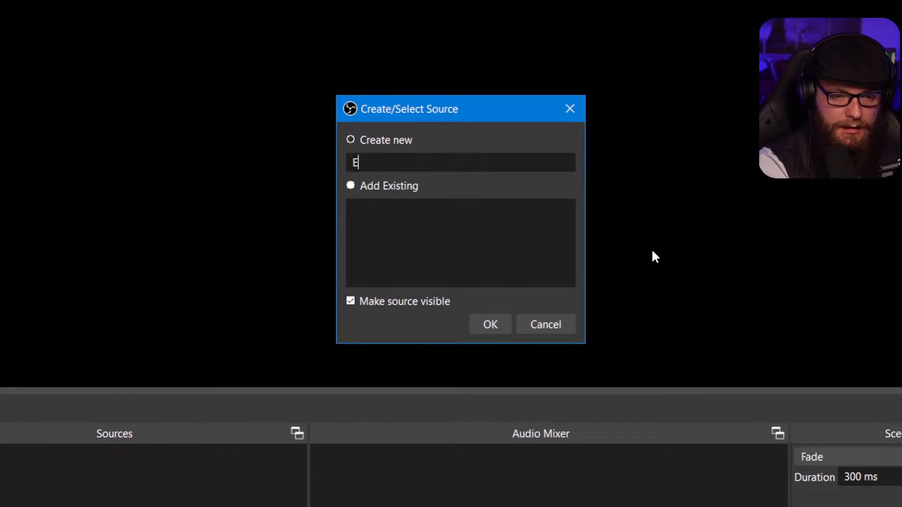
{"action": "type", "text": "lgato F"}
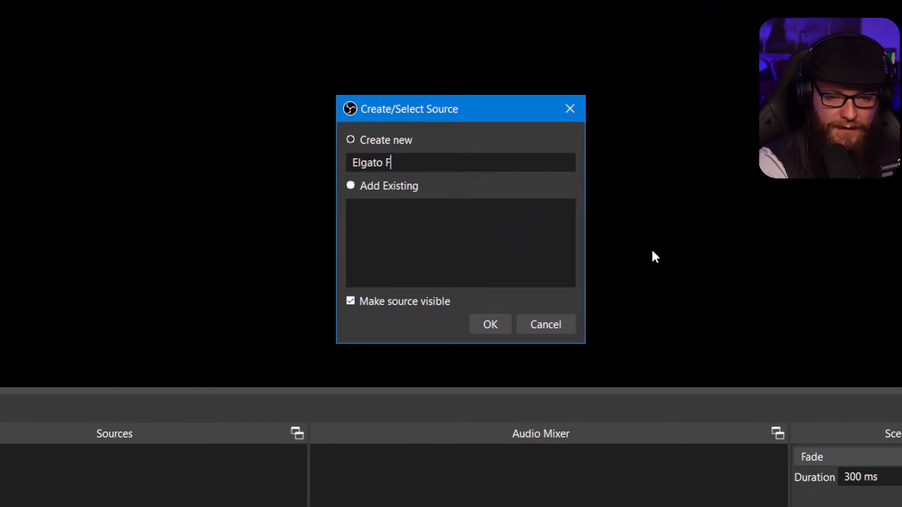
{"action": "type", "text": "aceCam"}
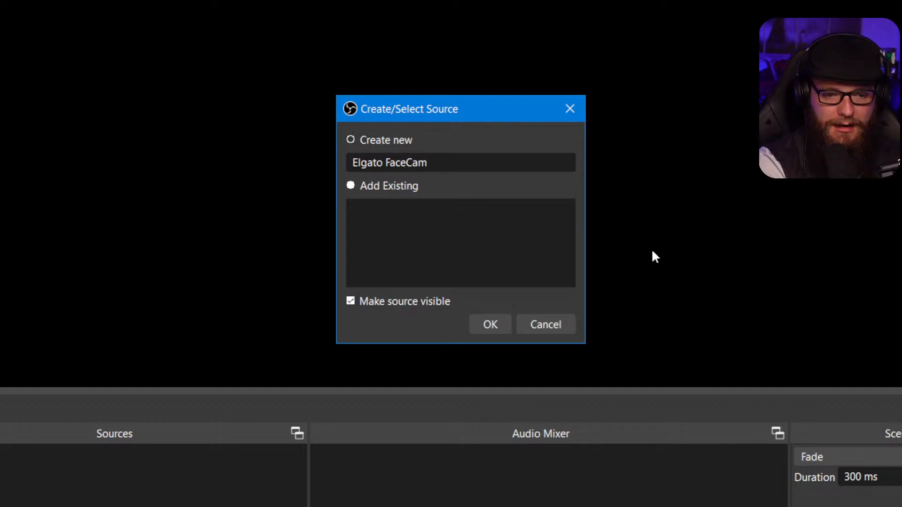
{"action": "key", "text": "Return"}
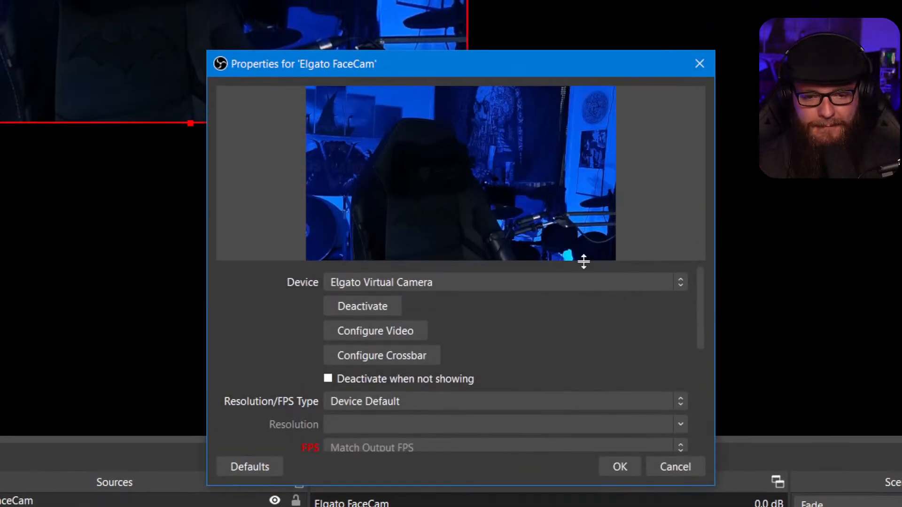
Set the capture source's device to Elgato Facecam and lock the source in the scene
{"action": "left_click", "coordinate": [540, 234]}
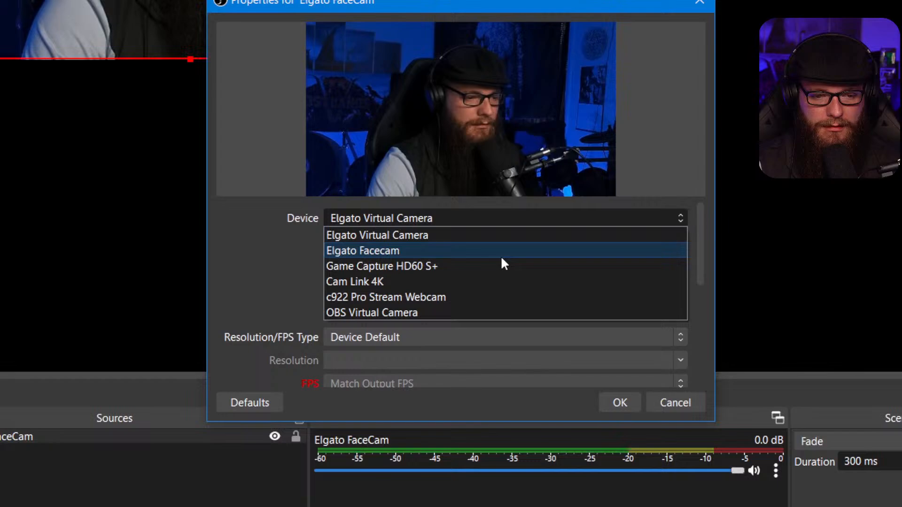
{"action": "left_click", "coordinate": [502, 275]}
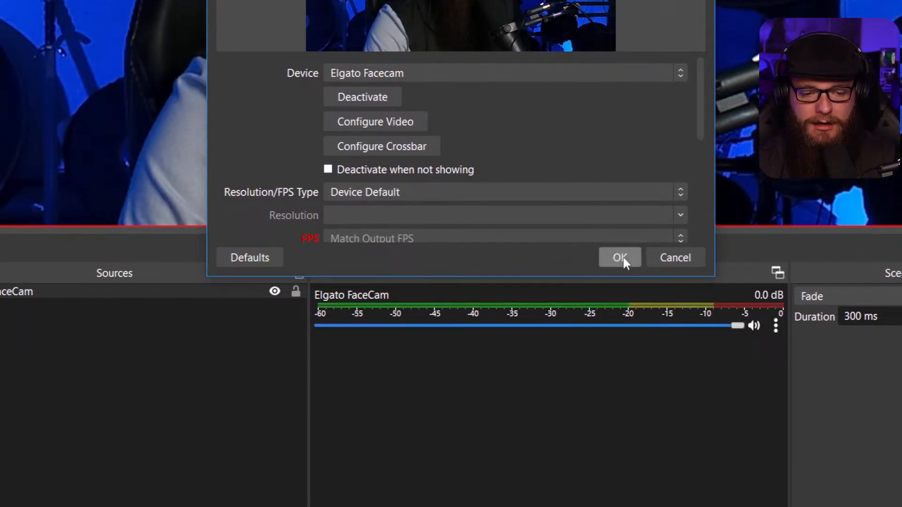
{"action": "left_click", "coordinate": [620, 337]}
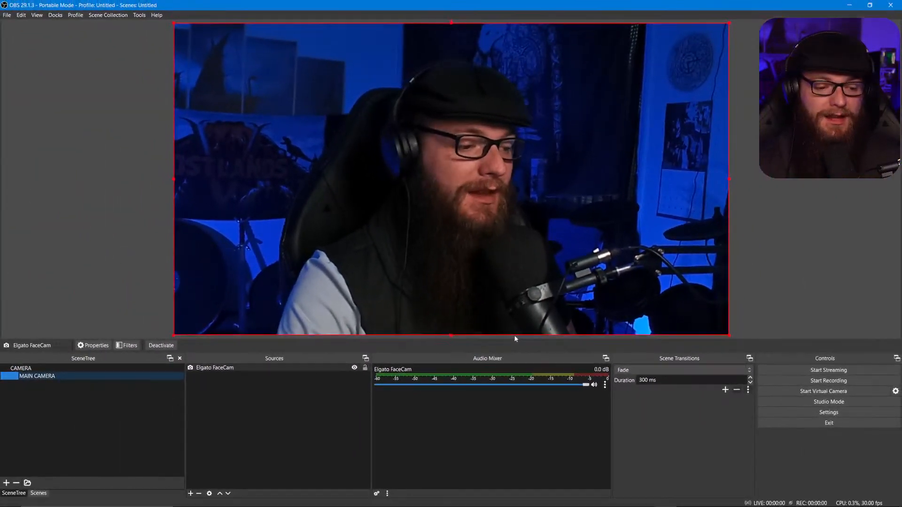
{"action": "left_click", "coordinate": [365, 368]}
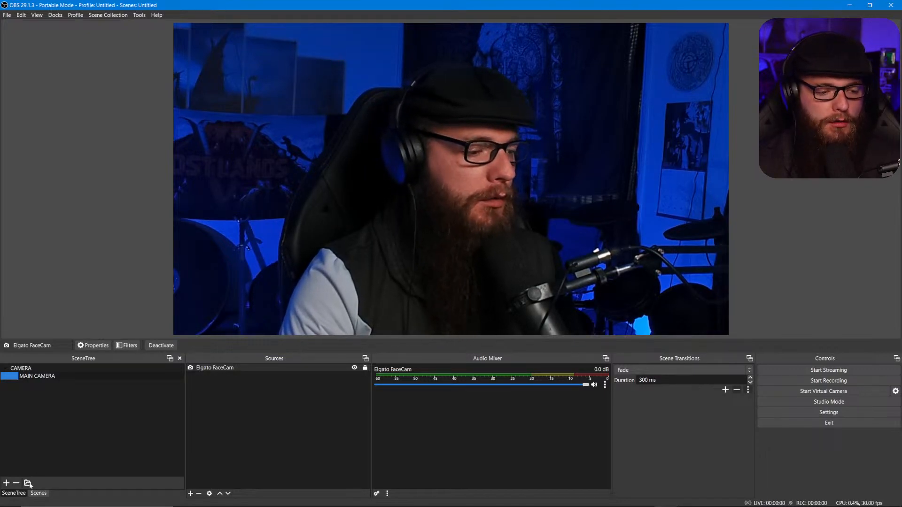
Create another SceneTree folder alongside the MAIN CAMERA scene and name it MAIN SCENES
{"action": "left_click", "coordinate": [49, 450]}
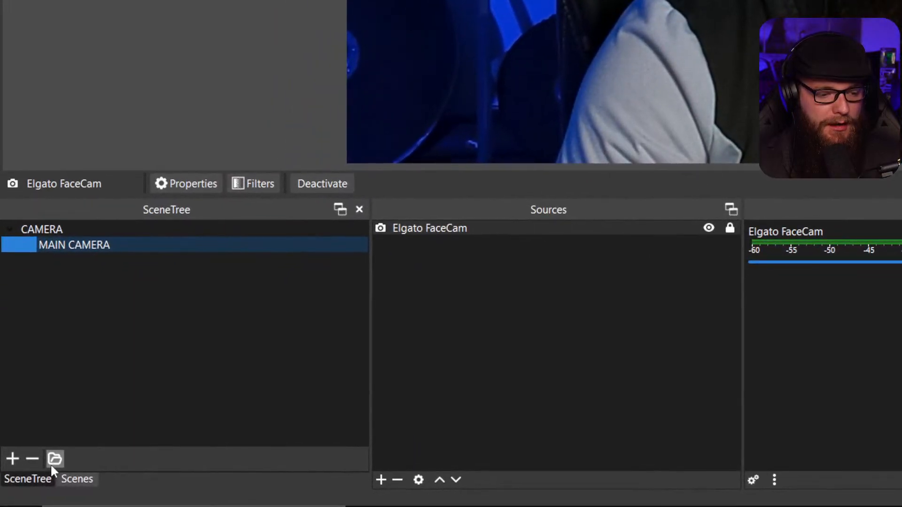
{"action": "left_click", "coordinate": [55, 459]}
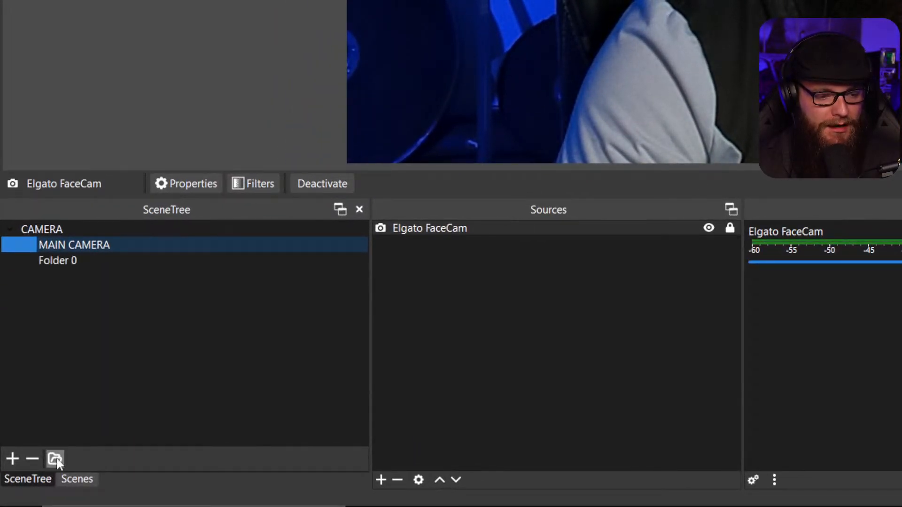
{"action": "double_click", "coordinate": [75, 261]}
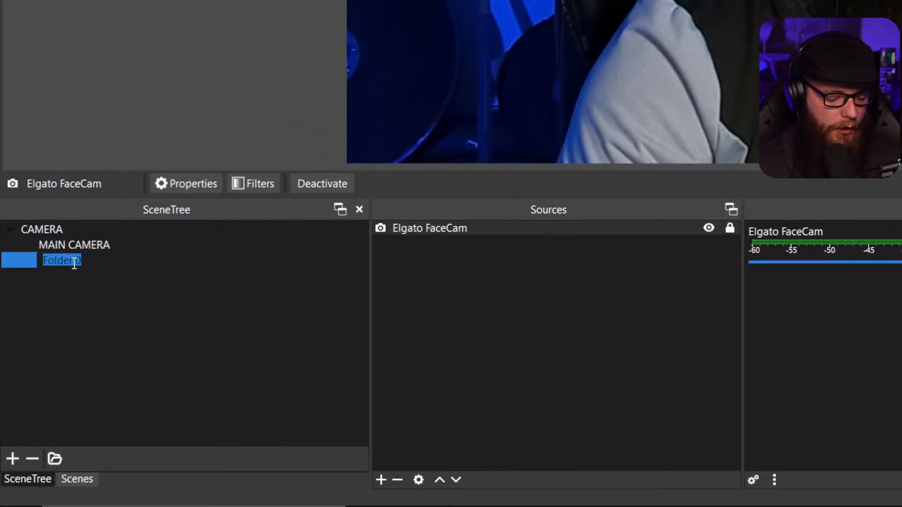
{"action": "type", "text": "m"}
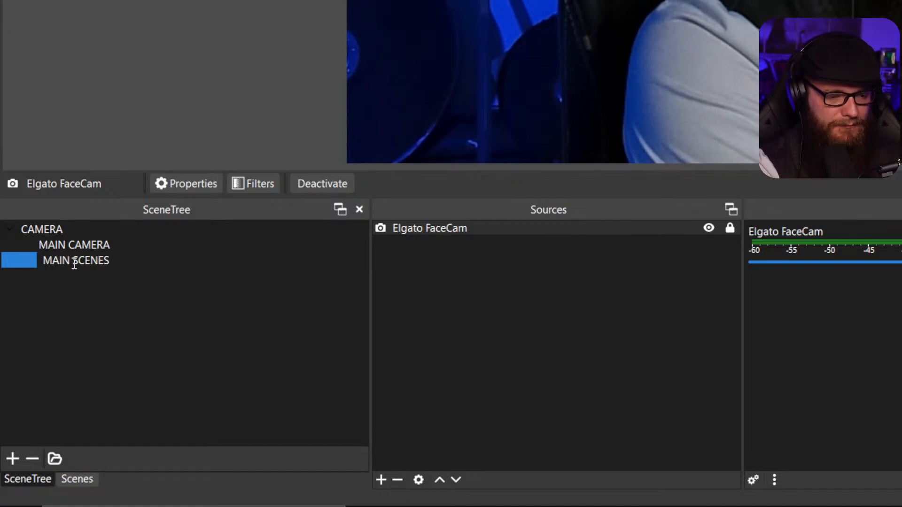
{"action": "key", "text": "Return"}
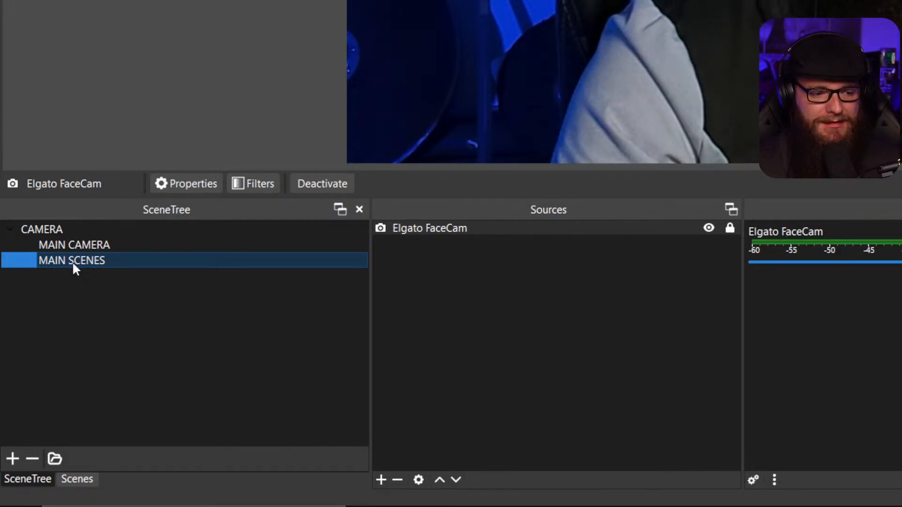
Add a new scene named JUST CHATTING inside the MAIN SCENES folder
{"action": "left_click", "coordinate": [86, 477]}
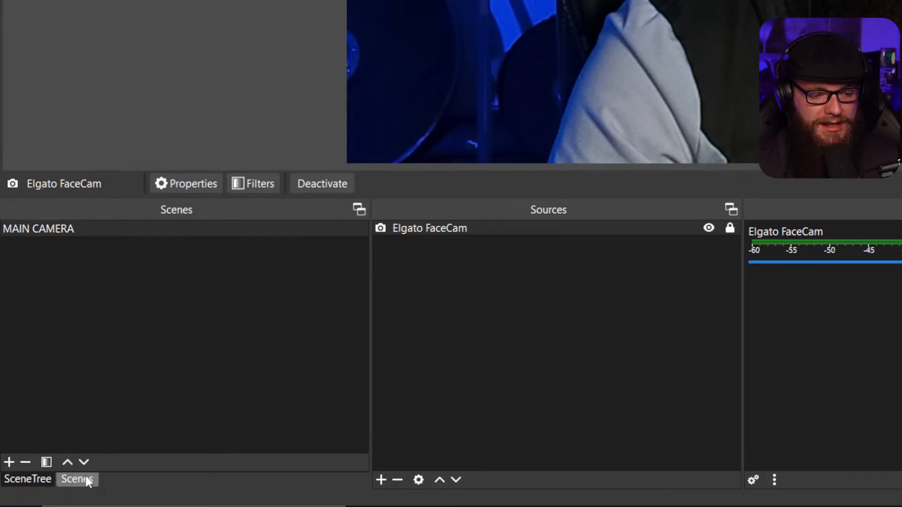
{"action": "left_click", "coordinate": [9, 462]}
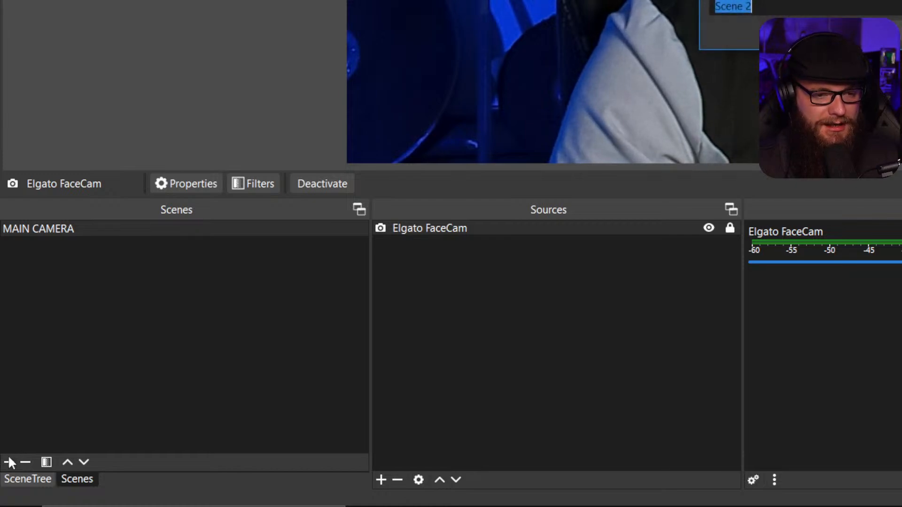
{"action": "type", "text": "J"}
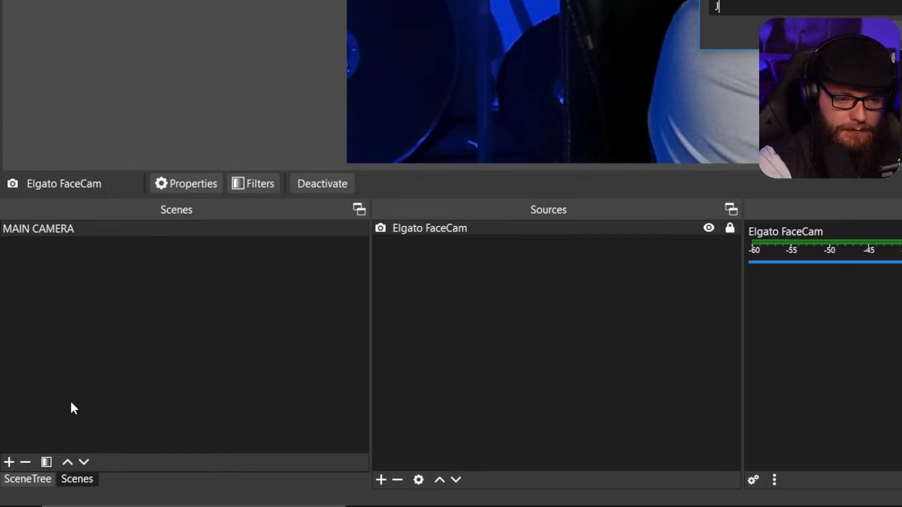
{"action": "type", "text": "UST"}
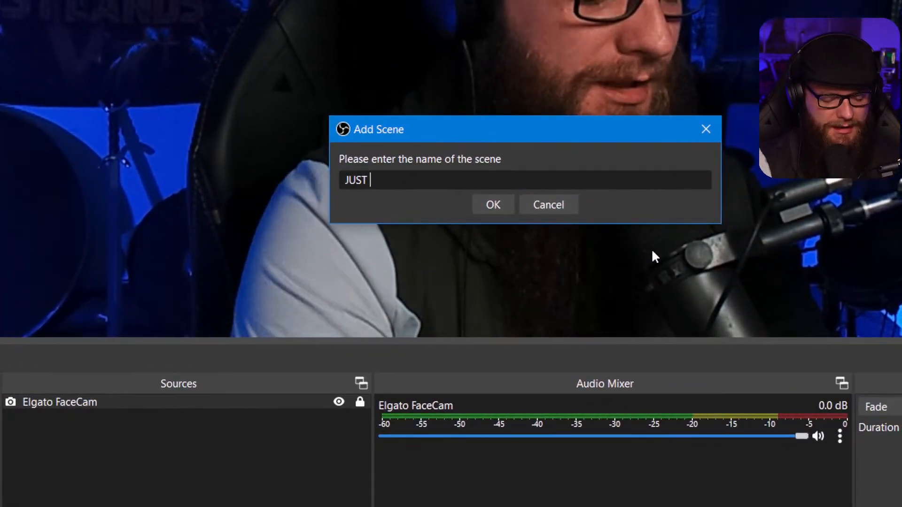
{"action": "type", "text": " CHATTING"}
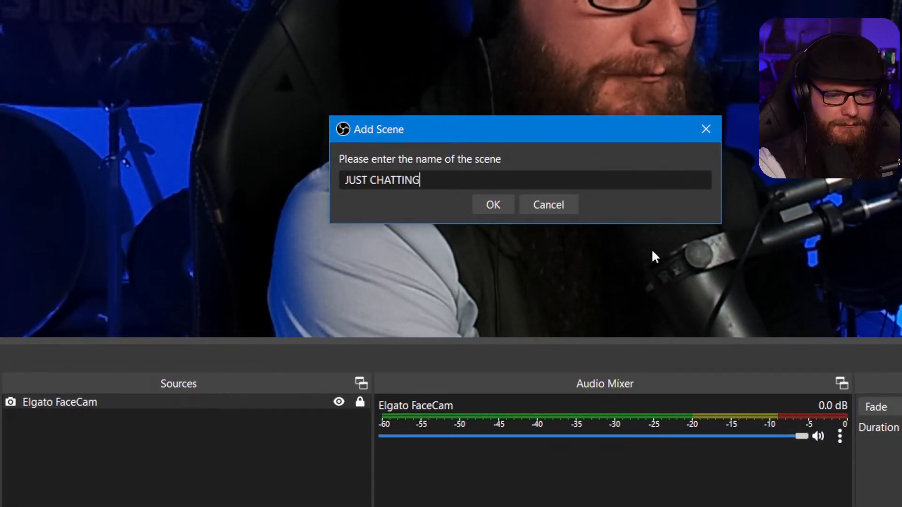
{"action": "key", "text": "Return"}
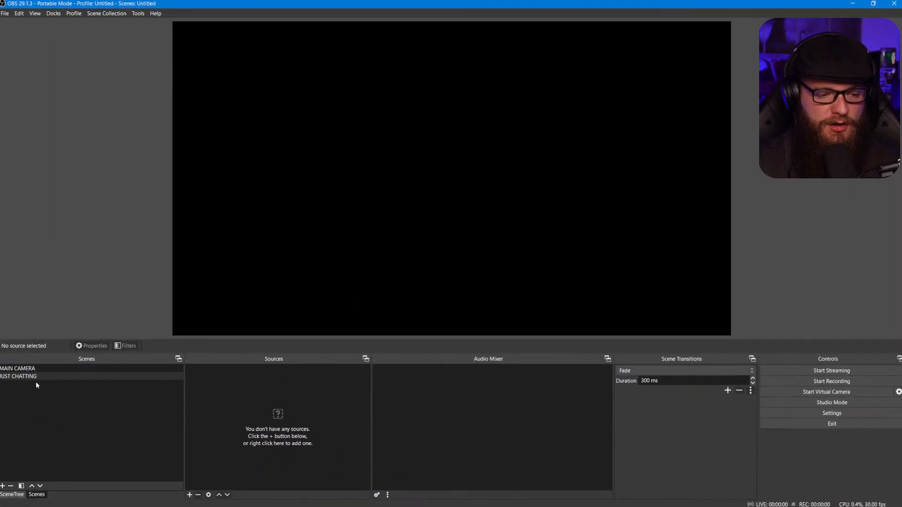
Add the existing MAIN CAMERA scene as a visible source in the JUST CHATTING scene
{"action": "left_click", "coordinate": [18, 494]}
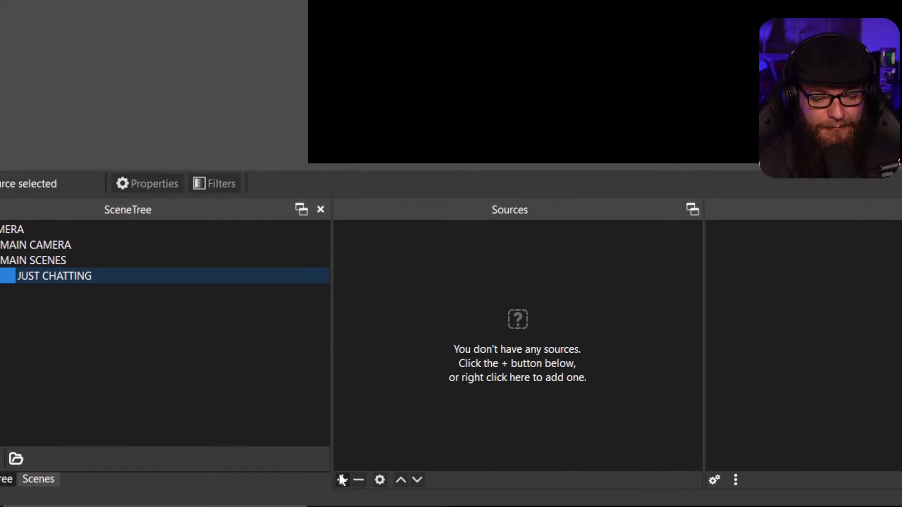
{"action": "left_click", "coordinate": [342, 479]}
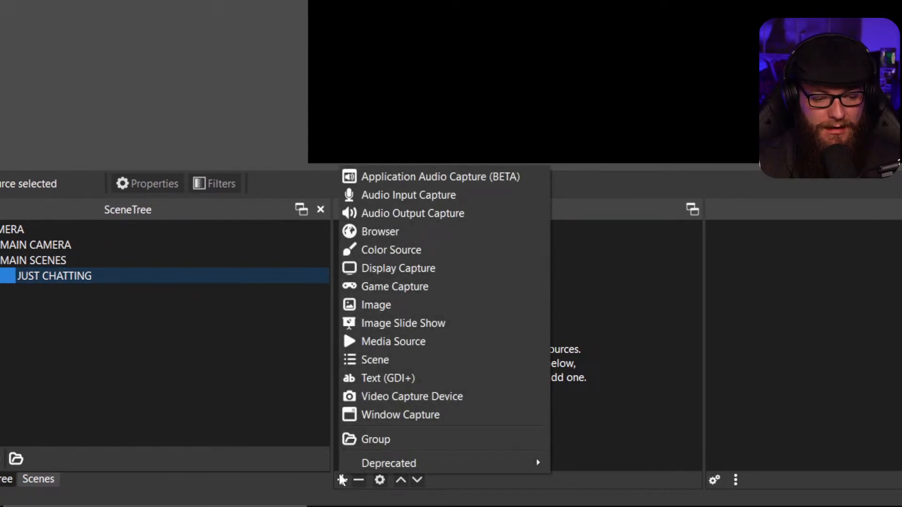
{"action": "left_click", "coordinate": [393, 360]}
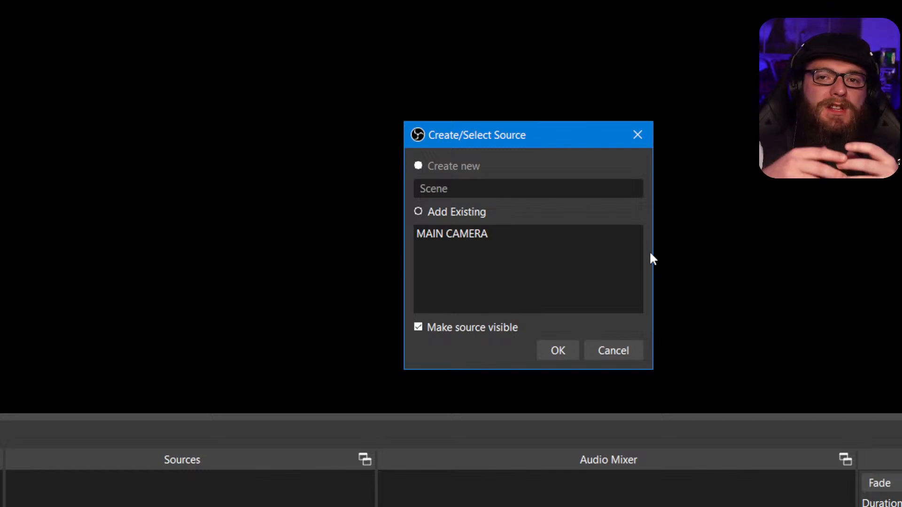
{"action": "left_click", "coordinate": [569, 236]}
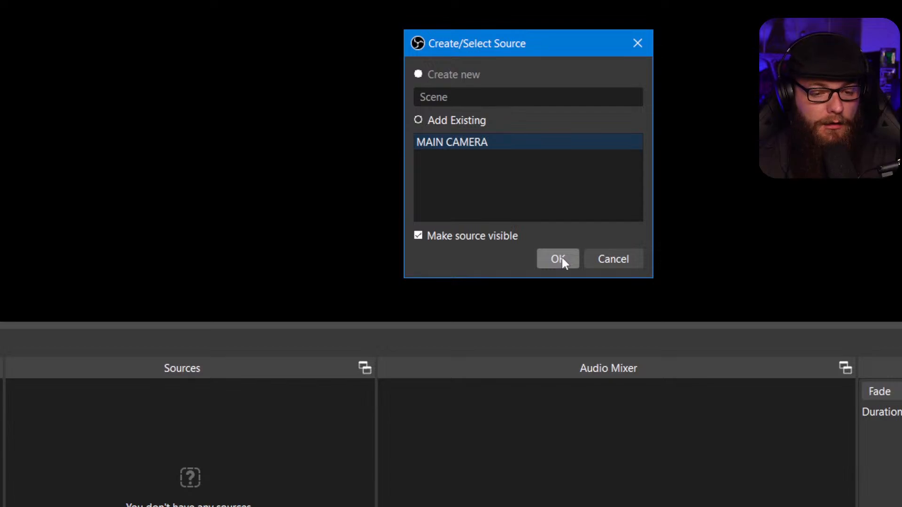
{"action": "left_click", "coordinate": [561, 257]}
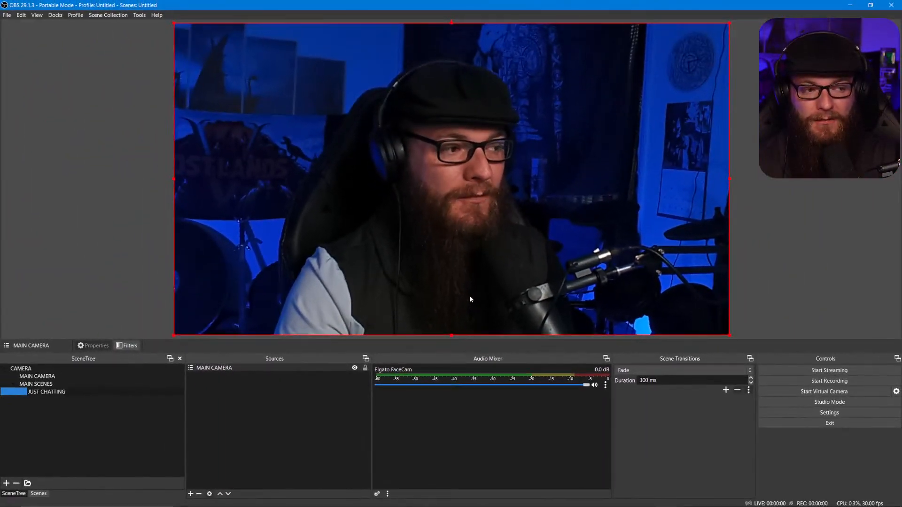
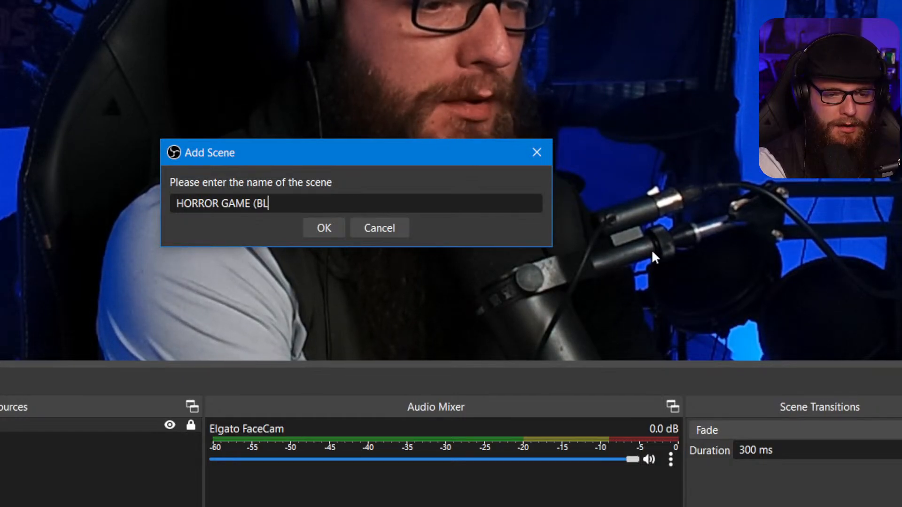
Name the new scene HORROR GAME (BLACK&WHITE) and create it
{"action": "type", "text": "&"}
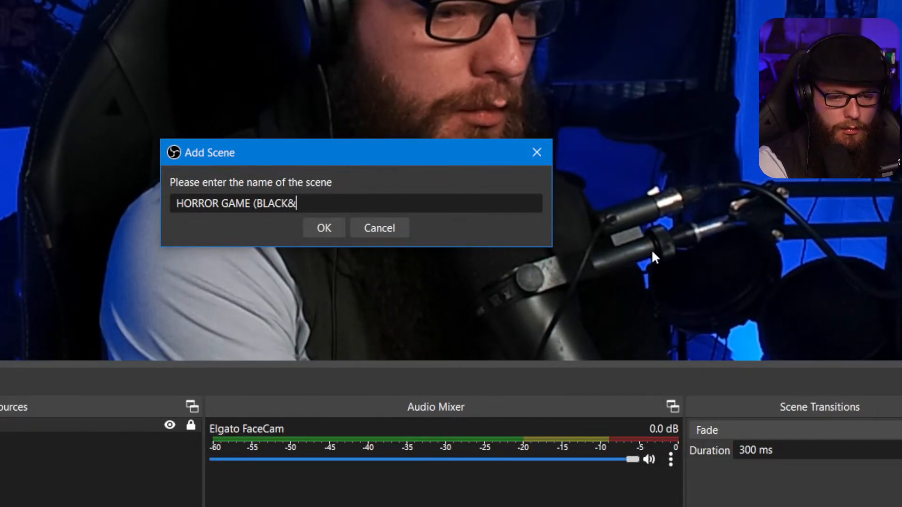
{"action": "type", "text": "WHITE)"}
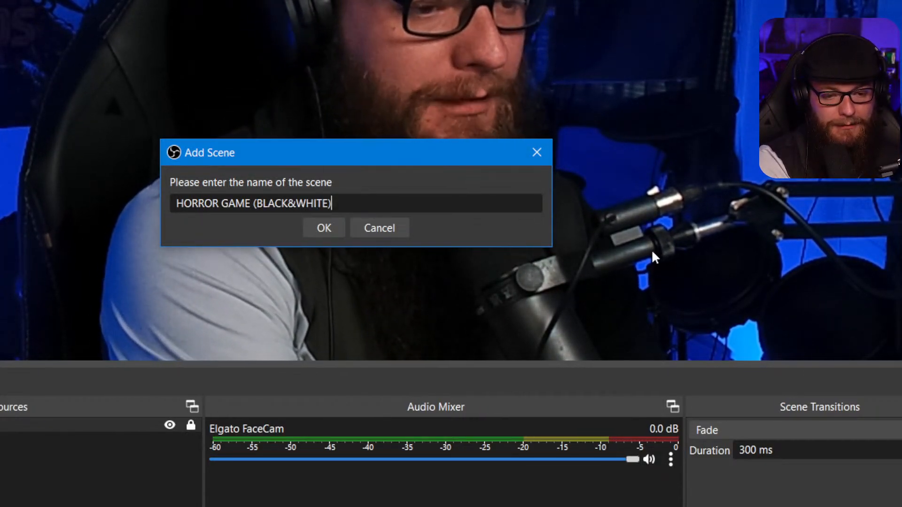
{"action": "key", "text": "Return"}
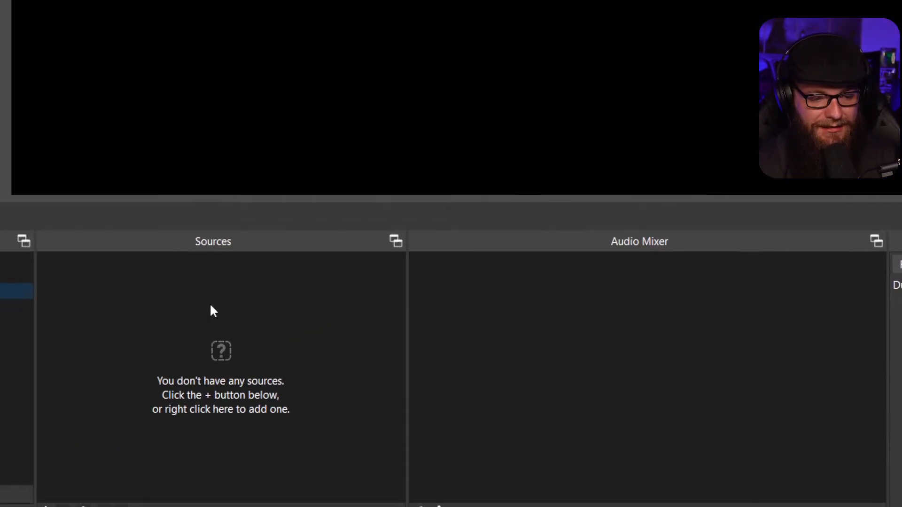
Add the existing MAIN CAMERA scene as a visible source in the HORROR GAME (BLACK&WHITE) scene
{"action": "left_click", "coordinate": [254, 480]}
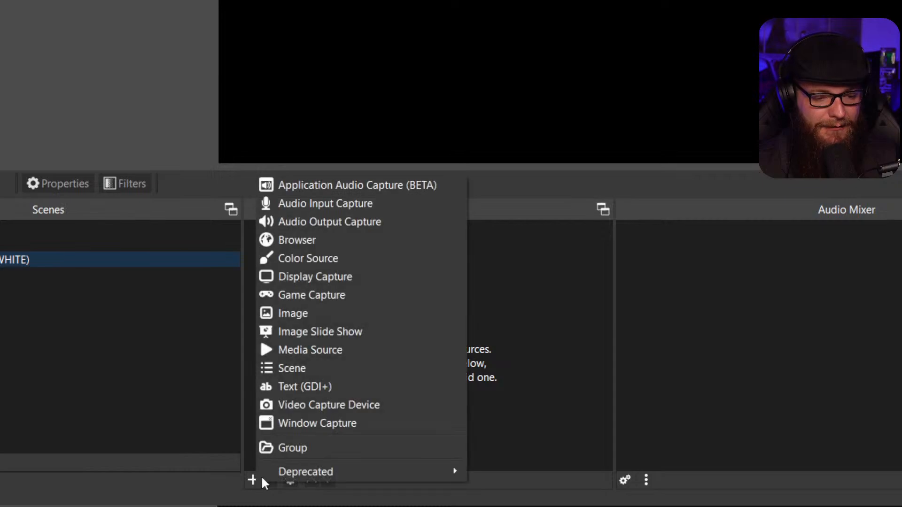
{"action": "left_click", "coordinate": [348, 371]}
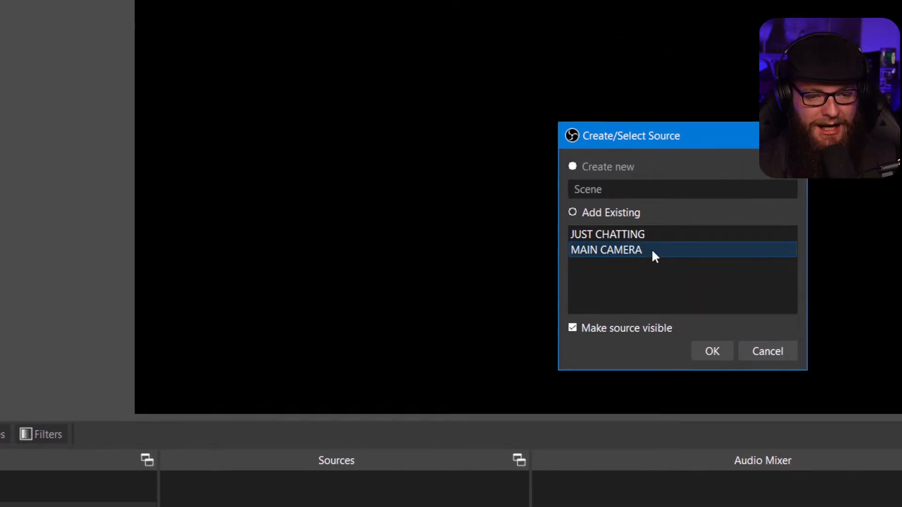
{"action": "left_click", "coordinate": [652, 250]}
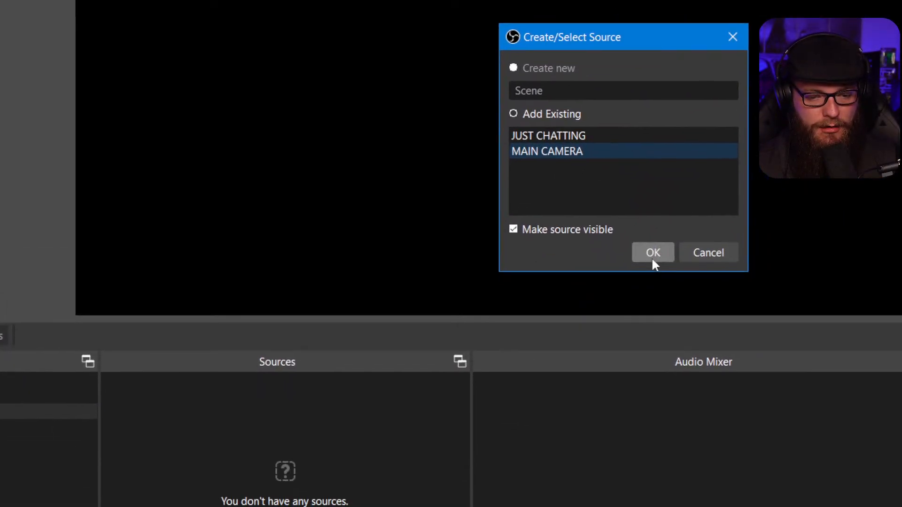
{"action": "left_click", "coordinate": [712, 351]}
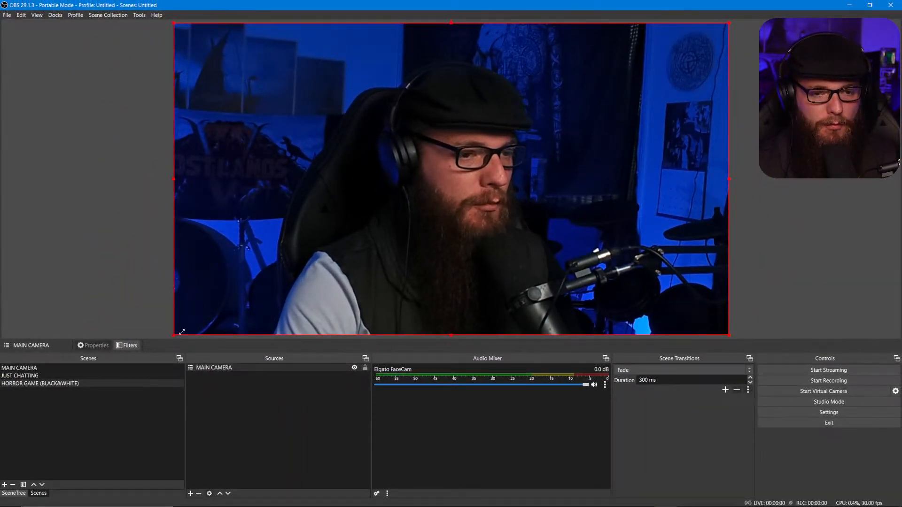
Scale the MAIN CAMERA source down to a small picture in the canvas's upper-right corner
{"action": "left_click_drag", "start_coordinate": [175, 335], "coordinate": [654, 110]}
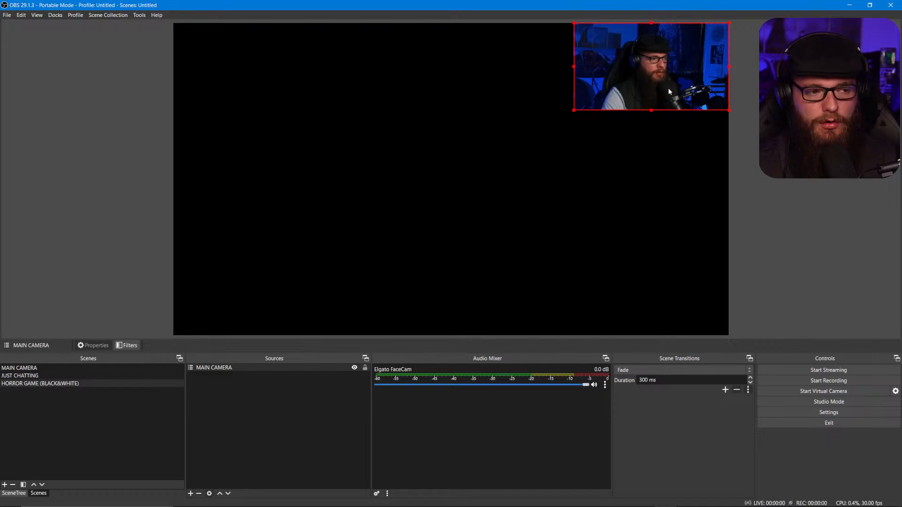
{"action": "left_click", "coordinate": [779, 196]}
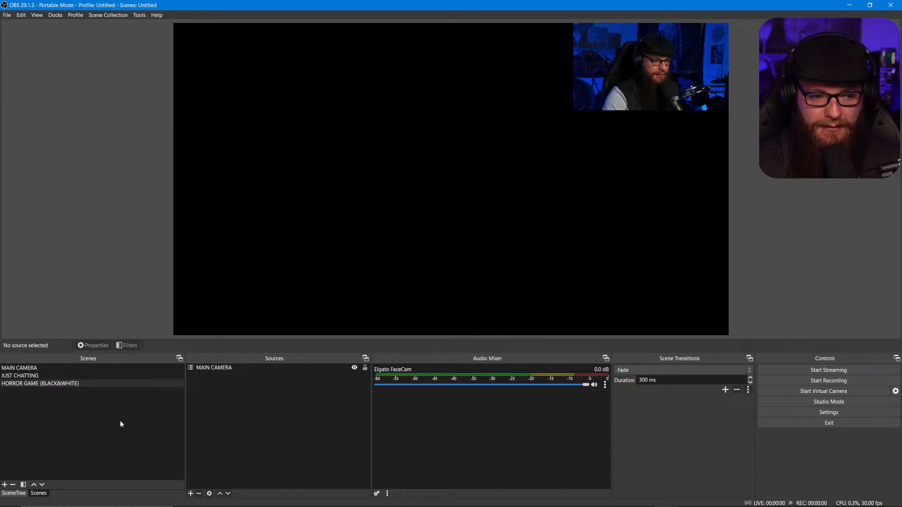
Open the filters of the HORROR GAME (BLACK&WHITE) scene, examine the effect filters and preview, and close them
{"action": "left_click", "coordinate": [32, 391]}
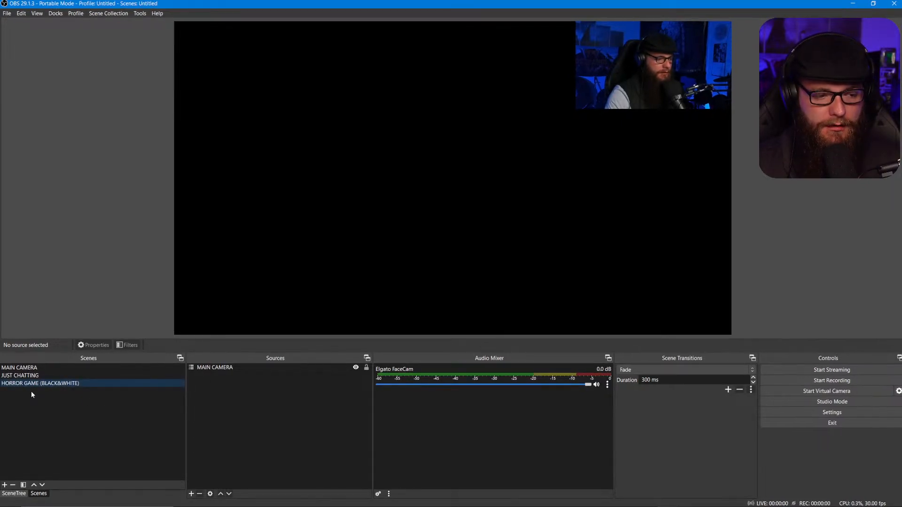
{"action": "right_click", "coordinate": [97, 266]}
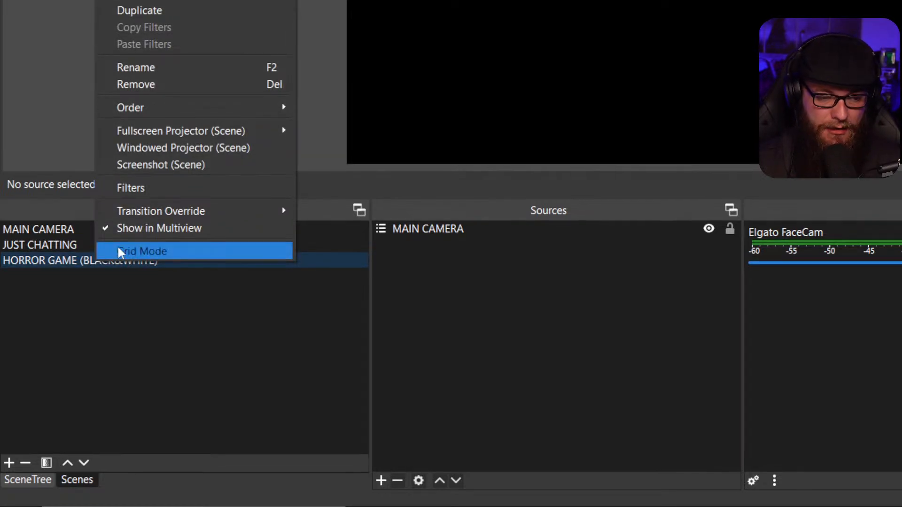
{"action": "left_click", "coordinate": [162, 186]}
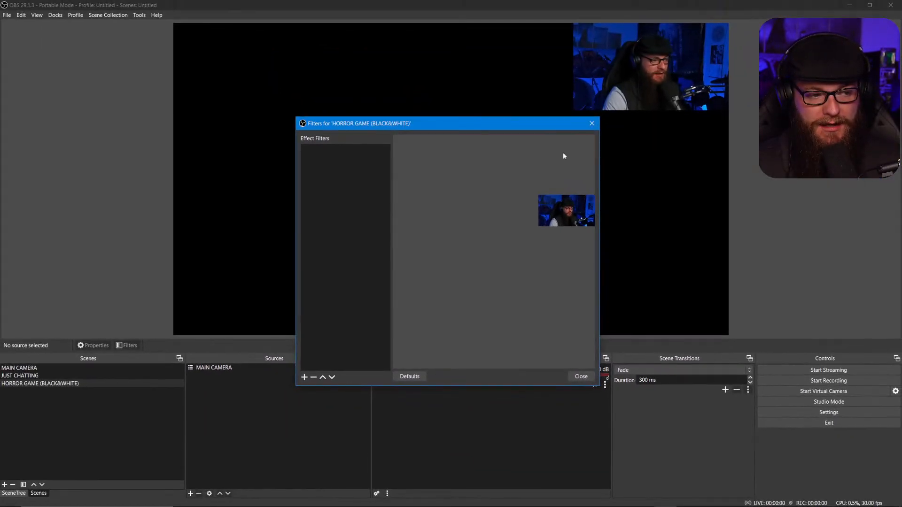
{"action": "left_click_drag", "start_coordinate": [469, 123], "coordinate": [404, 99]}
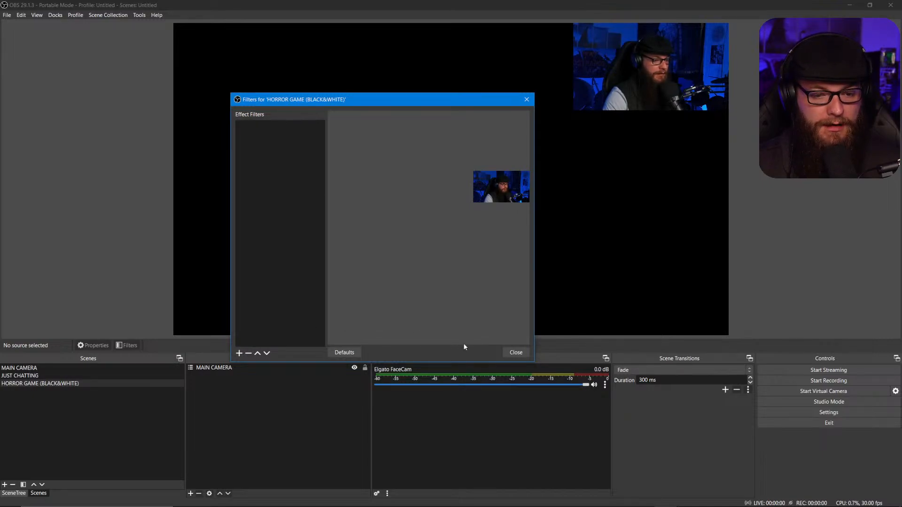
{"action": "left_click", "coordinate": [514, 352]}
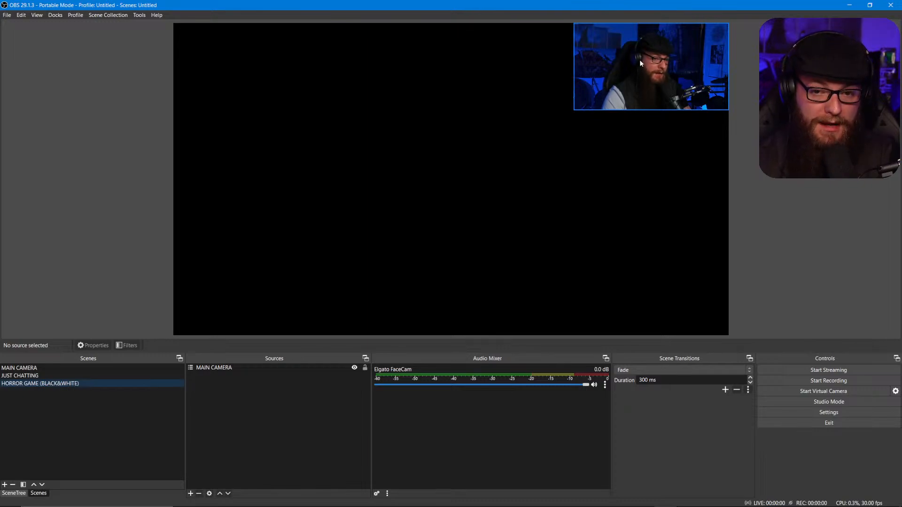
Enlarge the MAIN CAMERA source in the HORROR GAME (BLACK&WHITE) scene to fill the canvas and lock it
{"action": "left_click", "coordinate": [640, 63]}
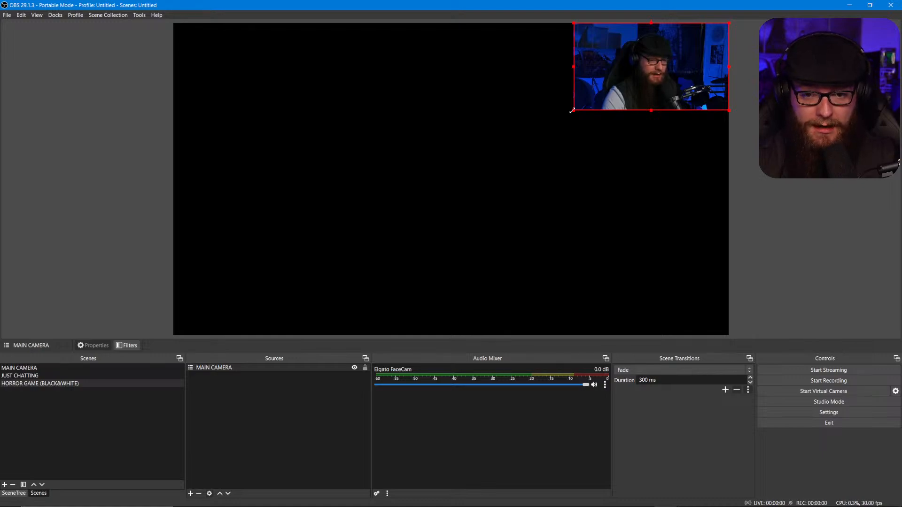
{"action": "left_click_drag", "start_coordinate": [572, 111], "coordinate": [175, 267]}
{"action": "left_click", "coordinate": [146, 274]}
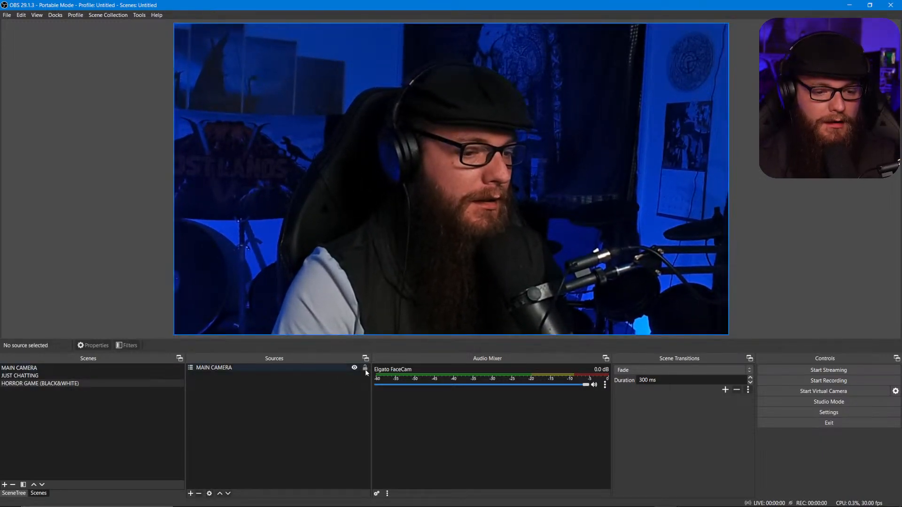
Add another new scene named MAIN GAME SCENE
{"action": "left_click", "coordinate": [5, 484]}
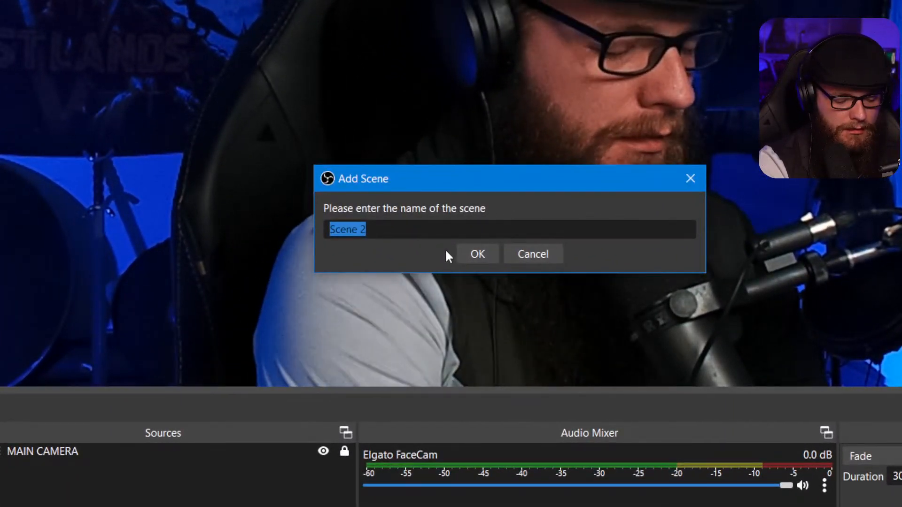
{"action": "type", "text": "ma"}
{"action": "key", "text": "BackSpace"}
{"action": "key", "text": "BackSpace"}
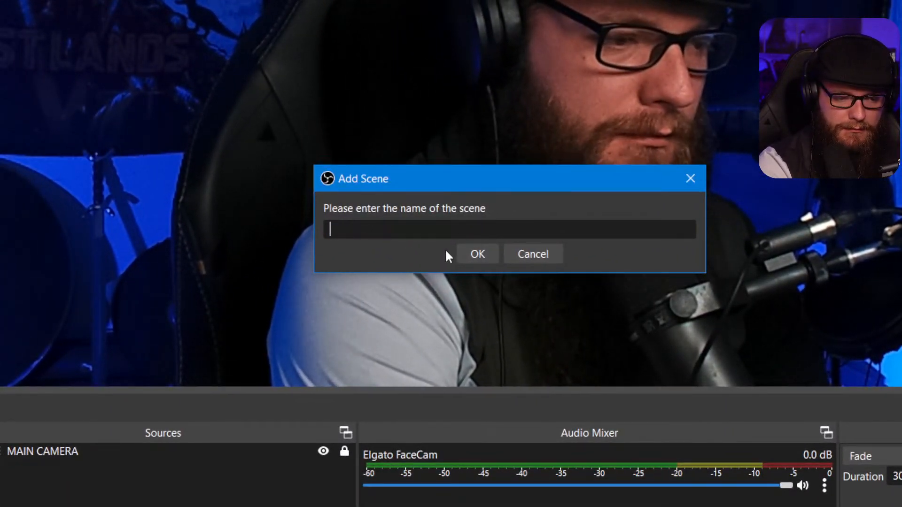
{"action": "type", "text": "MAIN GAME SCENE"}
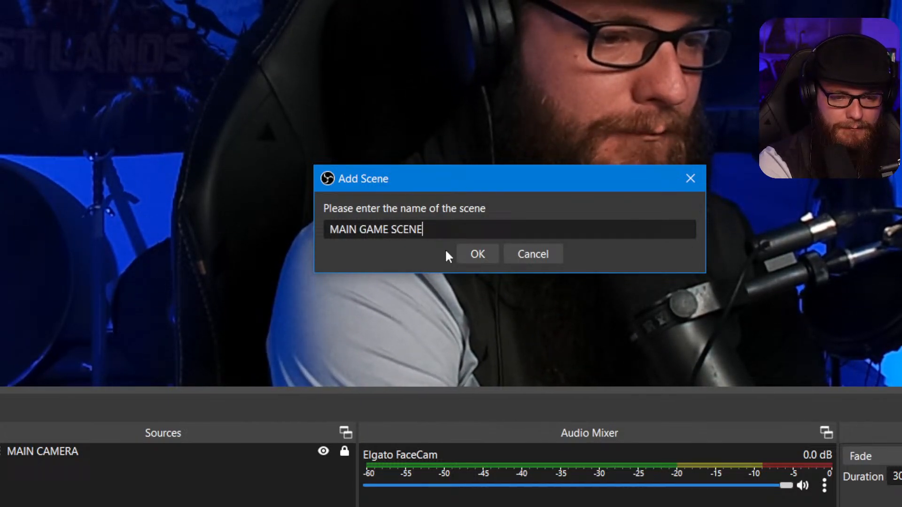
{"action": "key", "text": "Return"}
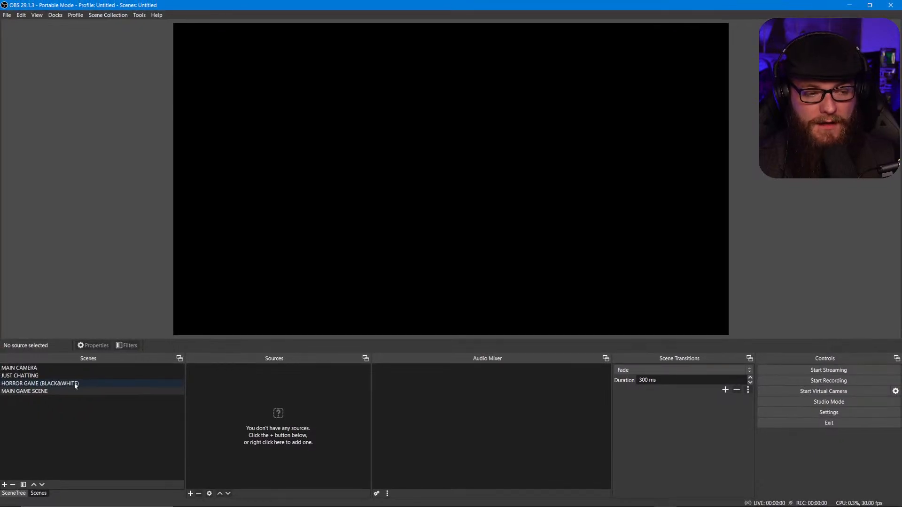
Add the existing HORROR GAME (BLACK&WHITE) scene as a source in MAIN GAME SCENE and lock it
{"action": "left_click", "coordinate": [191, 493]}
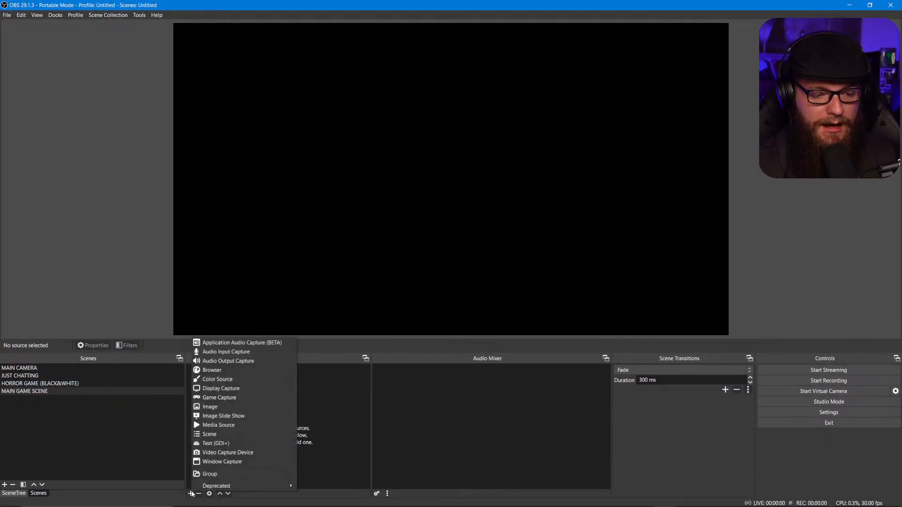
{"action": "left_click", "coordinate": [257, 433]}
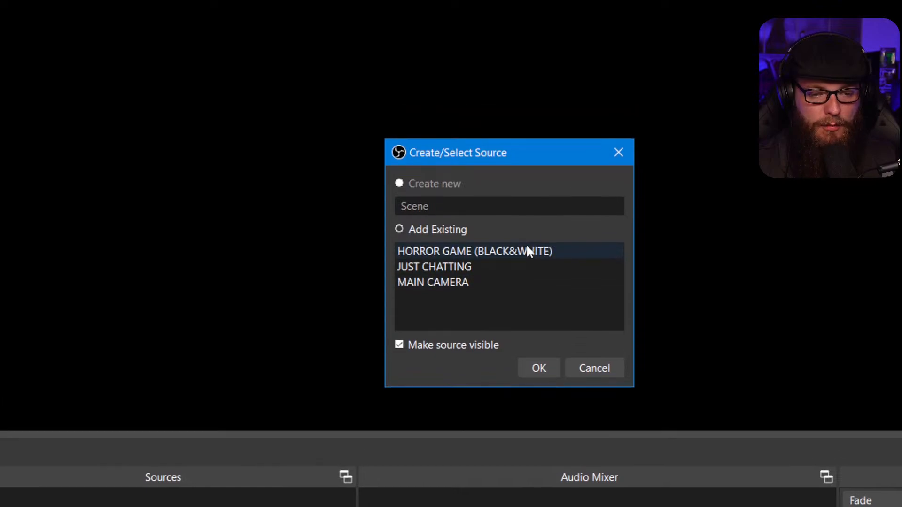
{"action": "left_click", "coordinate": [522, 220]}
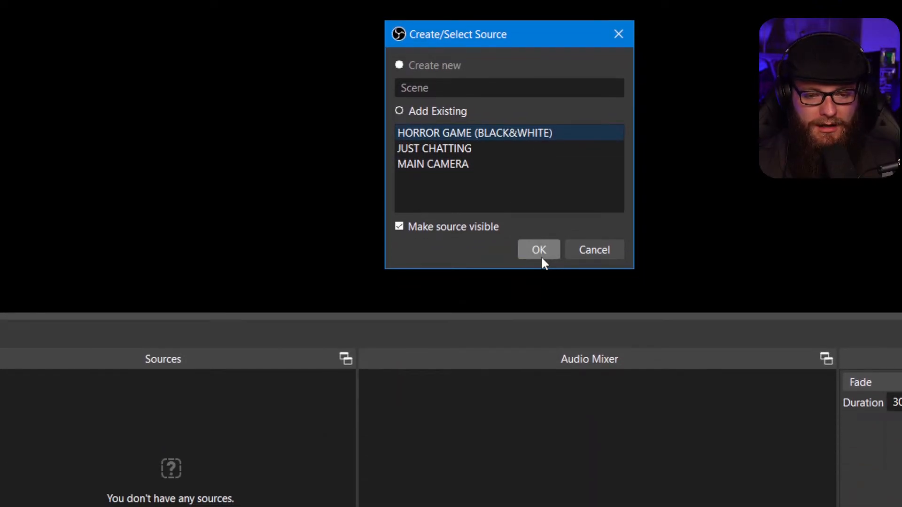
{"action": "left_click", "coordinate": [539, 375]}
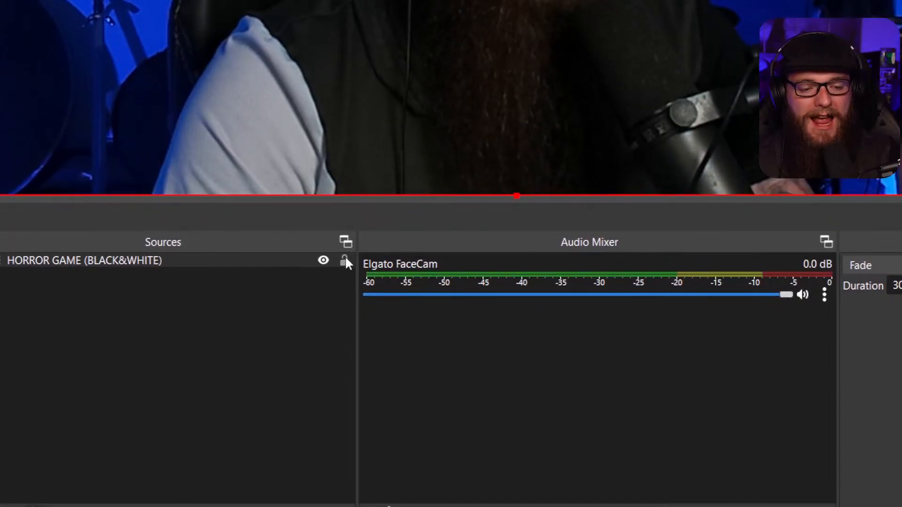
{"action": "left_click", "coordinate": [345, 260]}
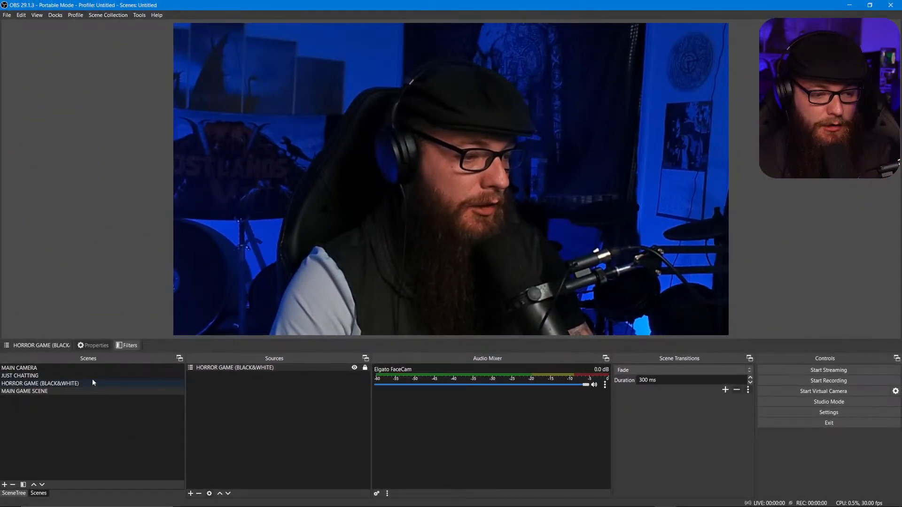
{"action": "left_click", "coordinate": [61, 392]}
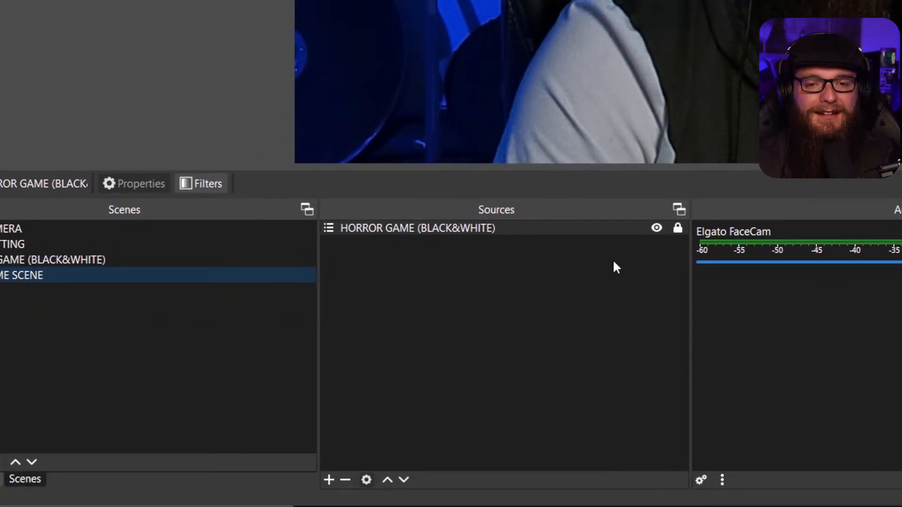
{"action": "left_click", "coordinate": [613, 262]}
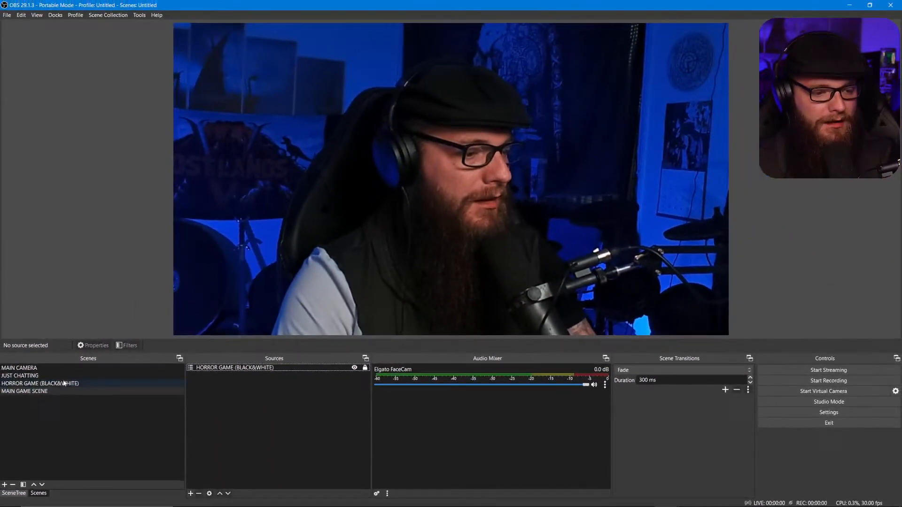
Add a Color Correction filter named Black & White to the HORROR GAME (BLACK&WHITE) scene
{"action": "left_click", "coordinate": [62, 362]}
{"action": "right_click", "coordinate": [63, 362]}
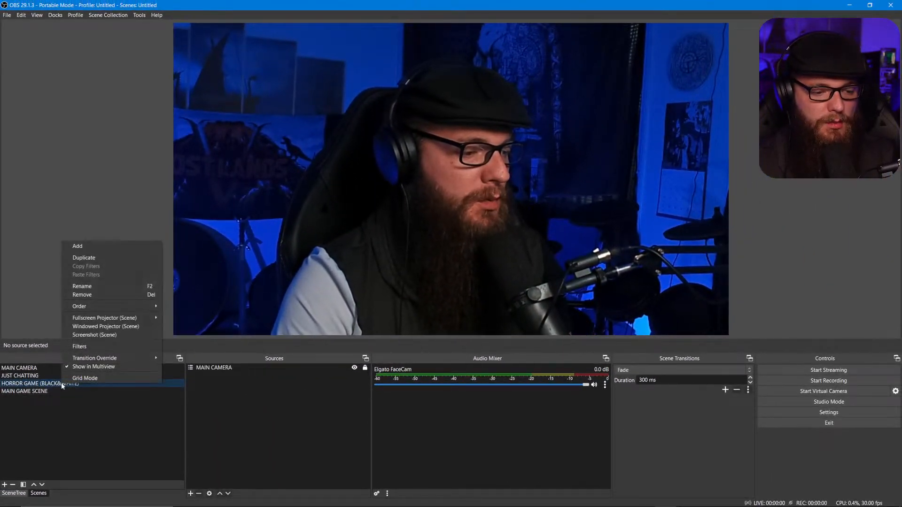
{"action": "left_click", "coordinate": [90, 346]}
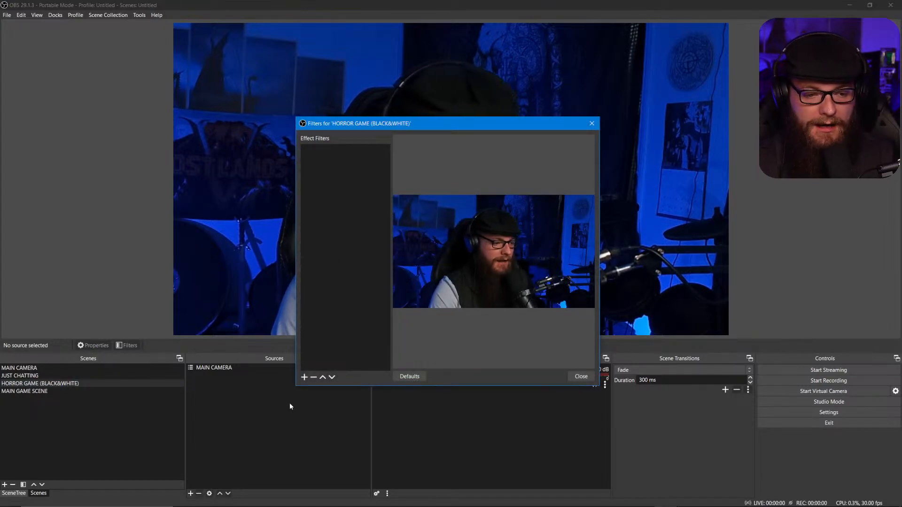
{"action": "left_click", "coordinate": [304, 377]}
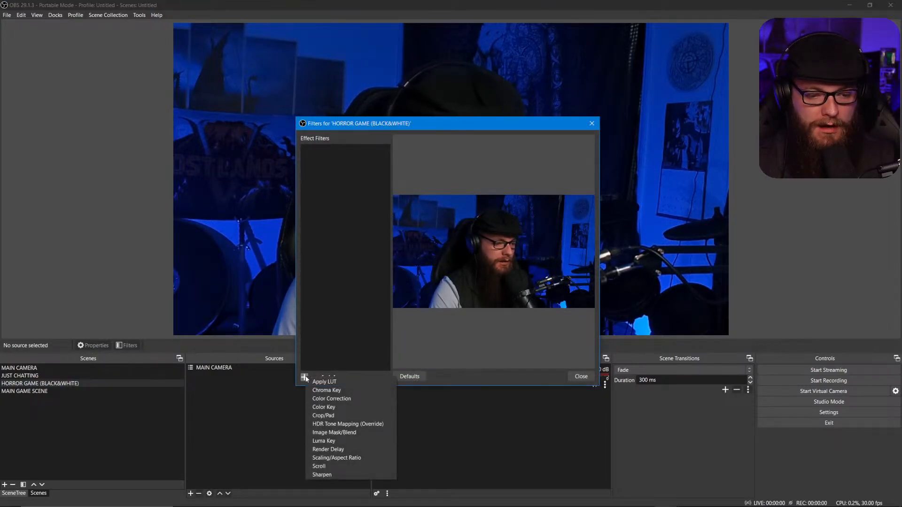
{"action": "left_click", "coordinate": [306, 378]}
{"action": "left_click", "coordinate": [306, 378]}
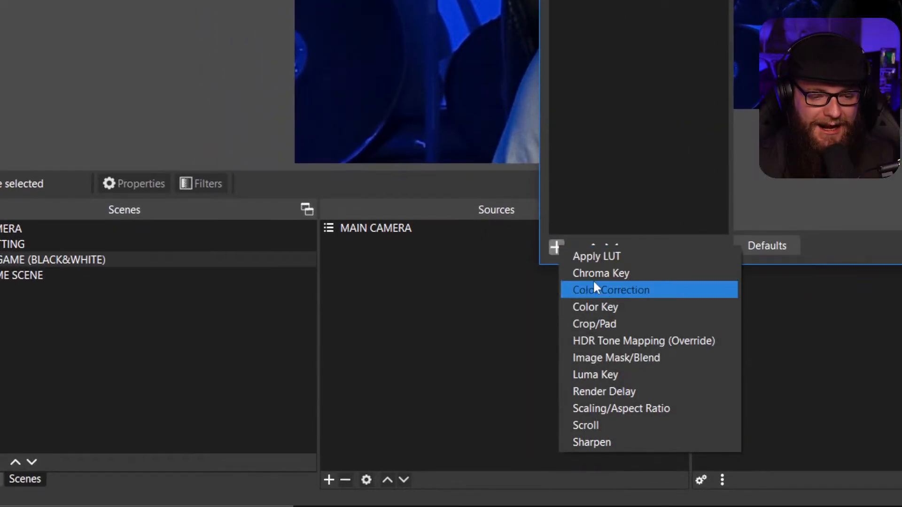
{"action": "left_click", "coordinate": [611, 291]}
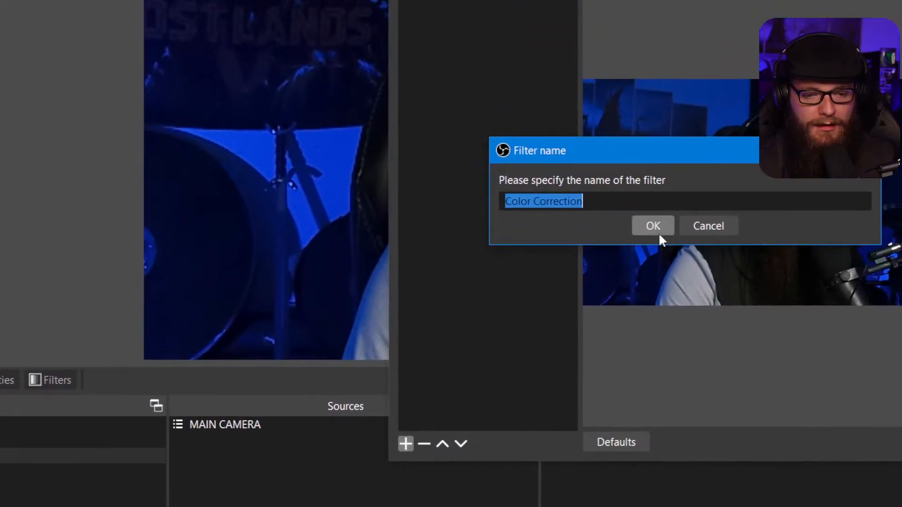
{"action": "type", "text": "B"}
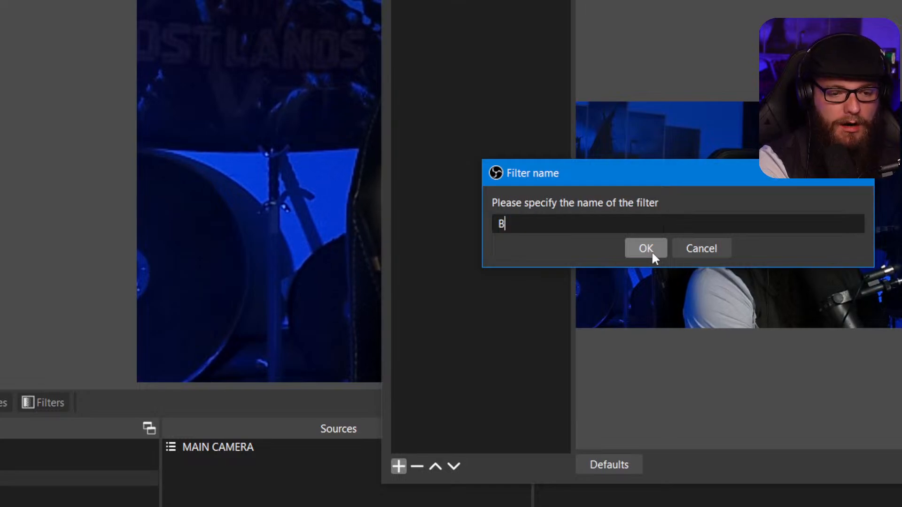
{"action": "type", "text": "lack "}
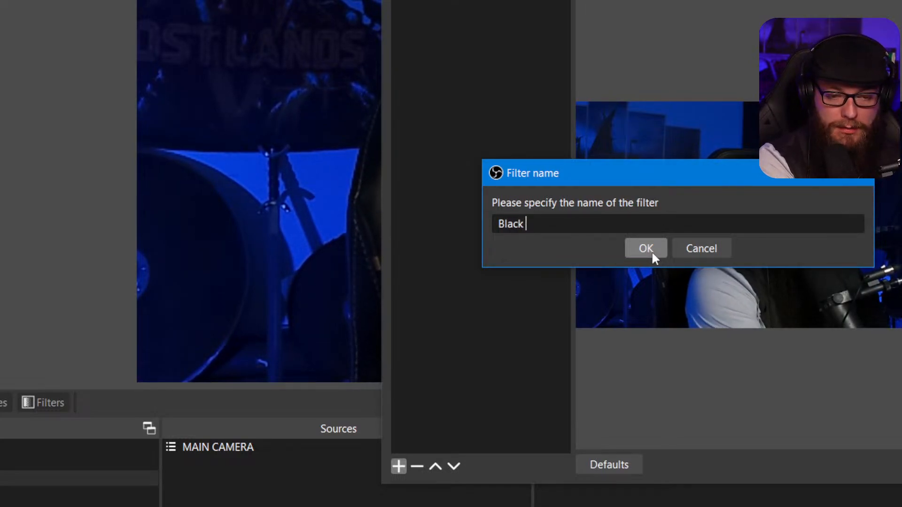
{"action": "type", "text": "& WH"}
{"action": "key", "text": "BackSpace"}
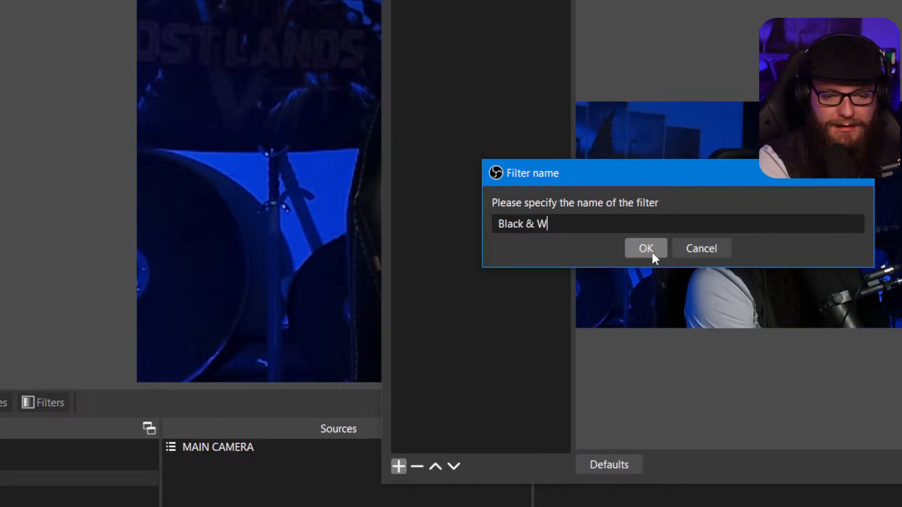
{"action": "type", "text": "hite"}
{"action": "left_click", "coordinate": [651, 250]}
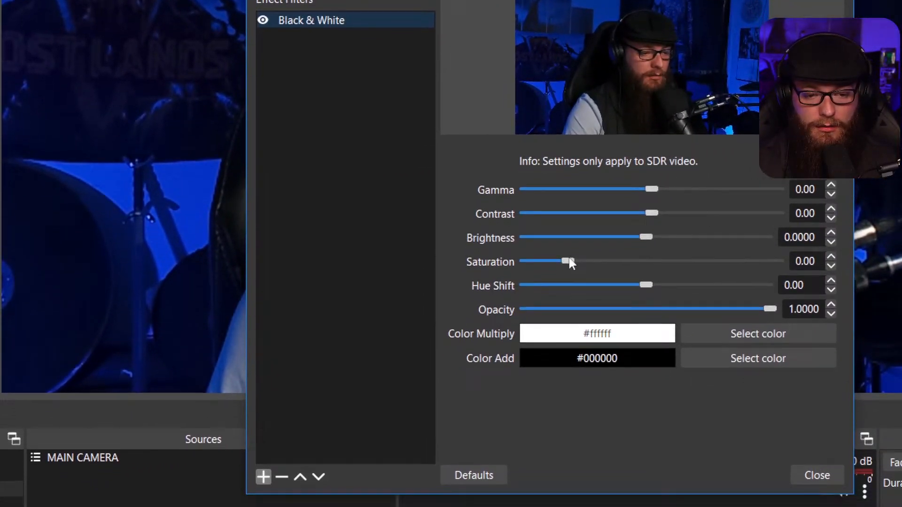
Set the Black & White filter's saturation to -1.00, close the filters, and check the MAIN CAMERA and JUST CHATTING scenes
{"action": "left_click_drag", "start_coordinate": [636, 289], "coordinate": [567, 290]}
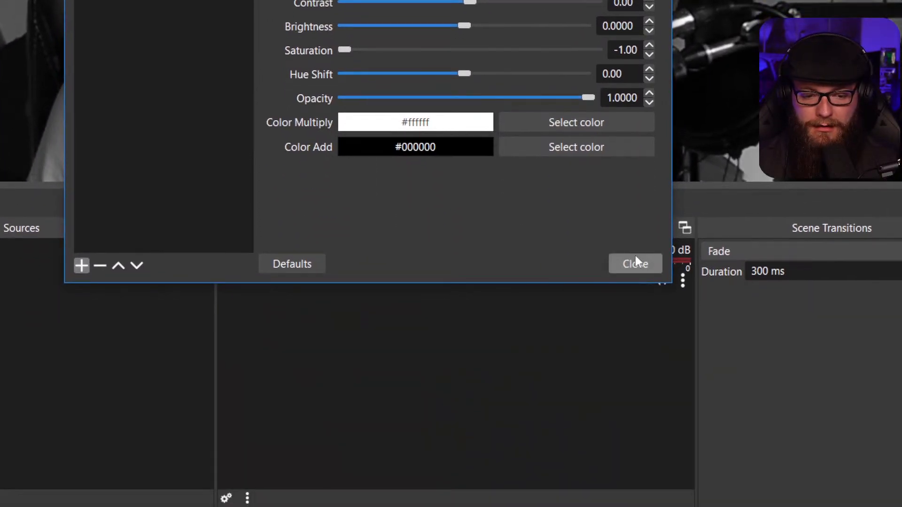
{"action": "left_click", "coordinate": [644, 488]}
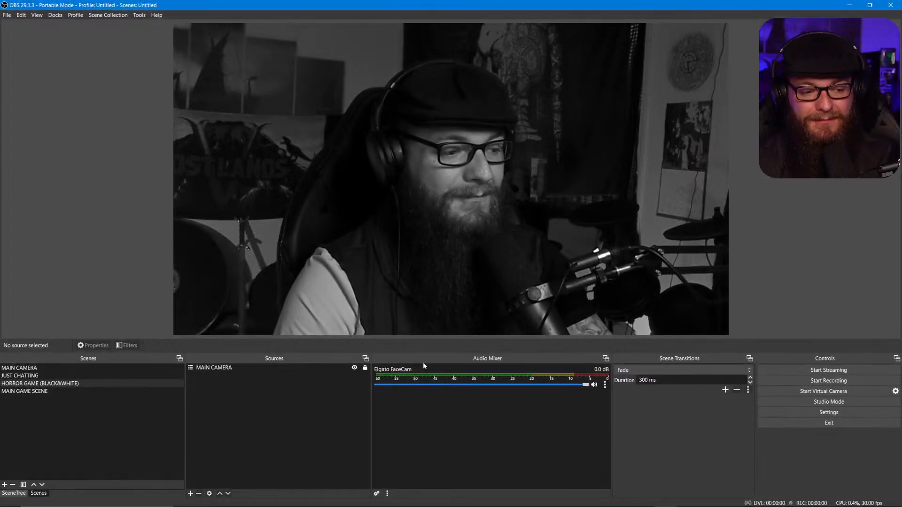
{"action": "left_click", "coordinate": [56, 369]}
{"action": "left_click", "coordinate": [51, 374]}
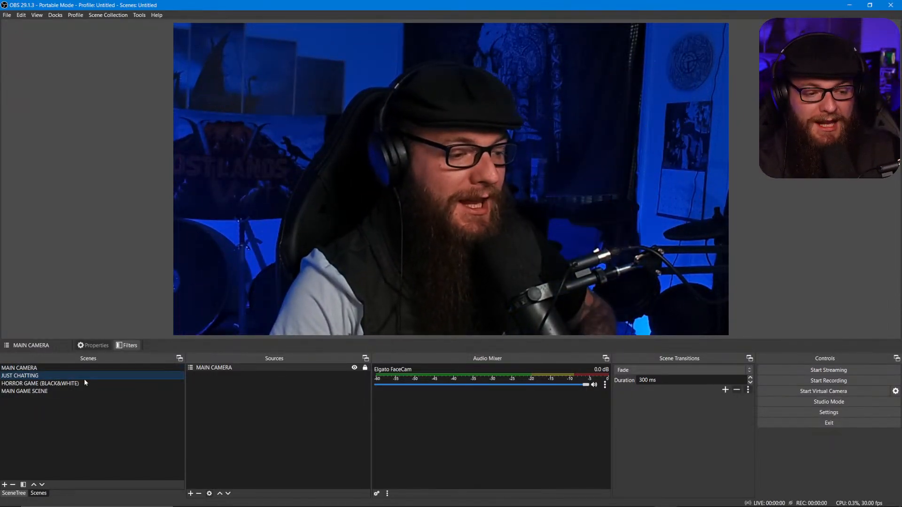
In MAIN GAME SCENE, unlock the HORROR GAME (BLACK&WHITE) source, shrink it into the canvas's upper-right corner, and lock it again
{"action": "left_click", "coordinate": [77, 391]}
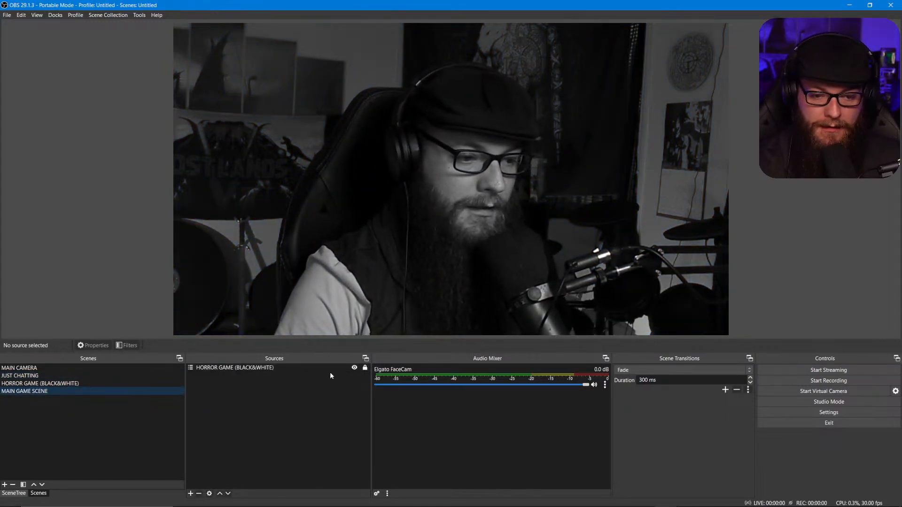
{"action": "left_click", "coordinate": [367, 369]}
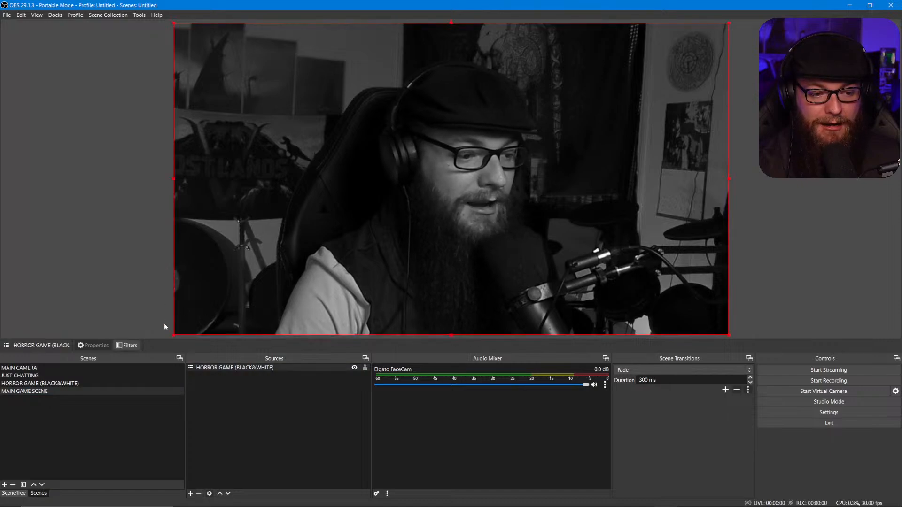
{"action": "left_click_drag", "start_coordinate": [173, 335], "coordinate": [618, 85]}
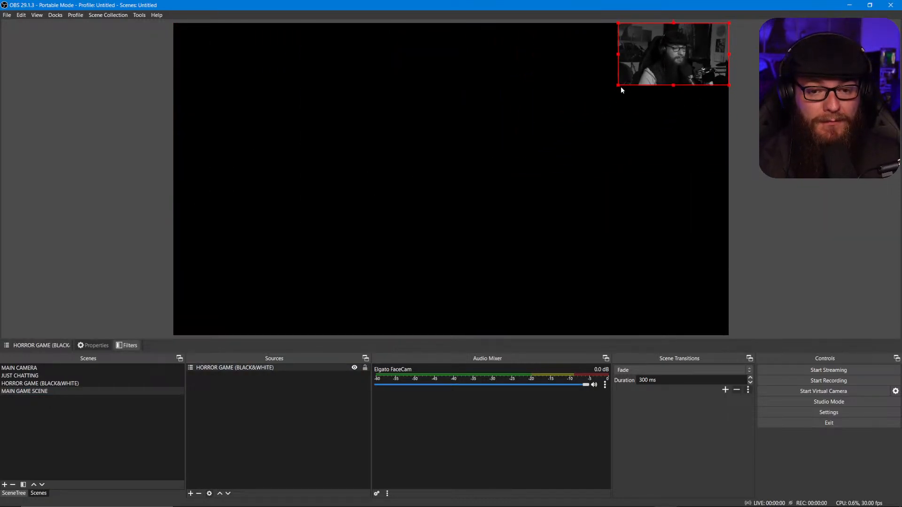
{"action": "left_click_drag", "start_coordinate": [620, 87], "coordinate": [613, 91]}
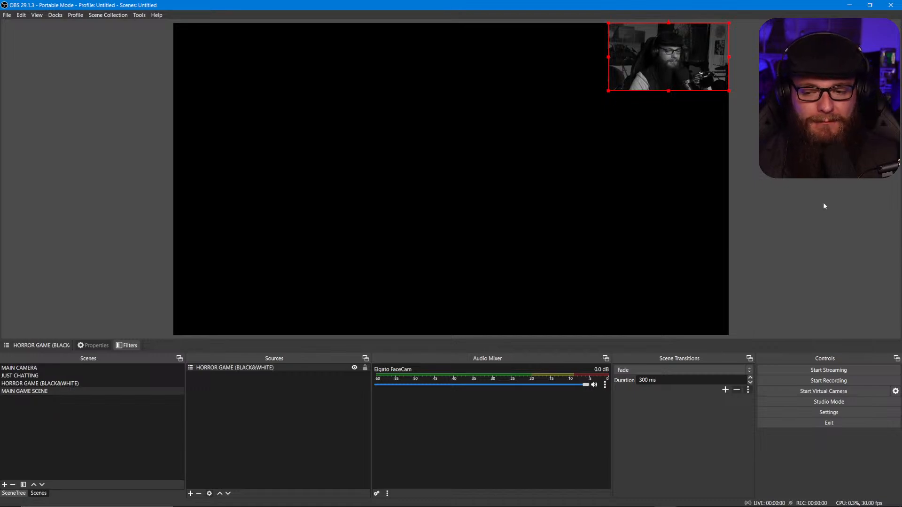
{"action": "left_click", "coordinate": [796, 192]}
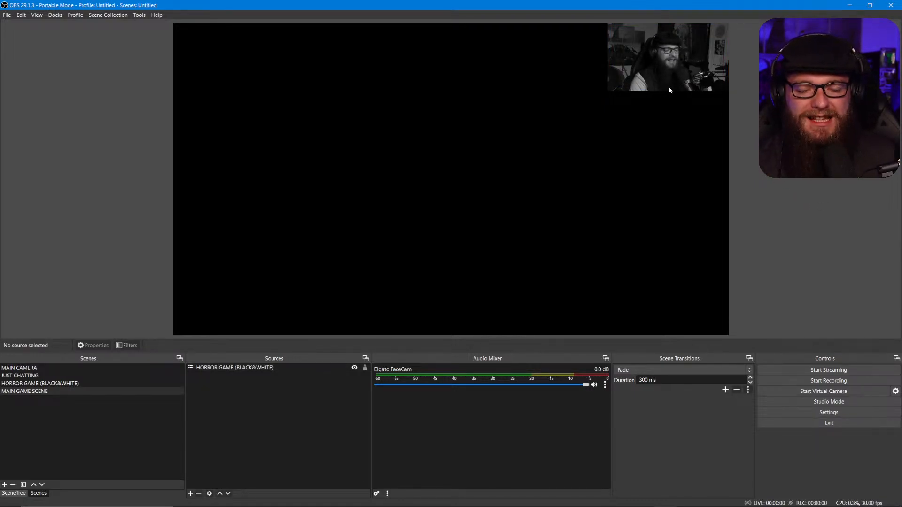
{"action": "left_click", "coordinate": [667, 71]}
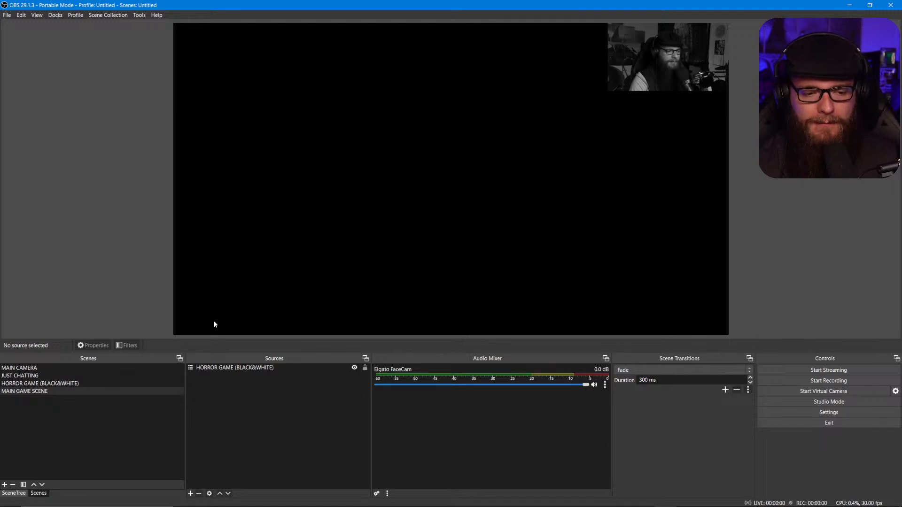
{"action": "left_click", "coordinate": [365, 369]}
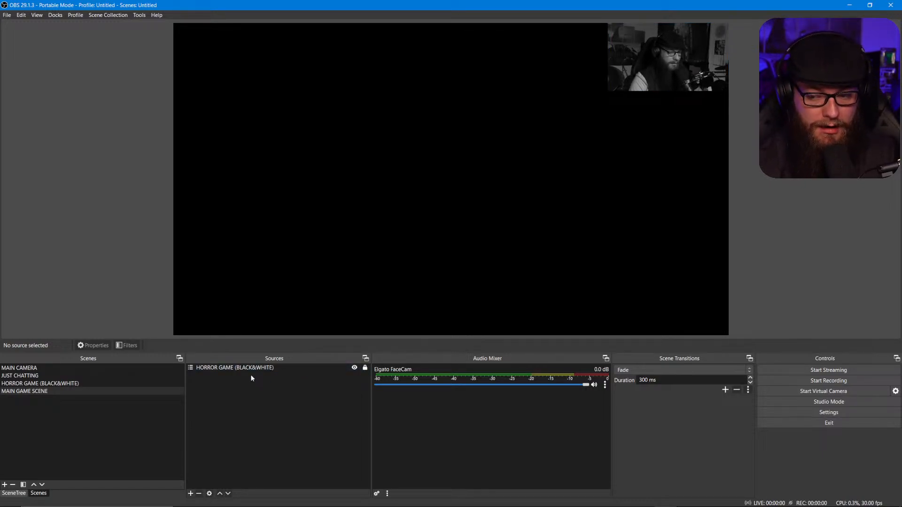
Compare the camera picture across the JUST CHATTING, HORROR GAME (BLACK&WHITE), MAIN GAME SCENE and MAIN CAMERA scenes
{"action": "left_click", "coordinate": [87, 379]}
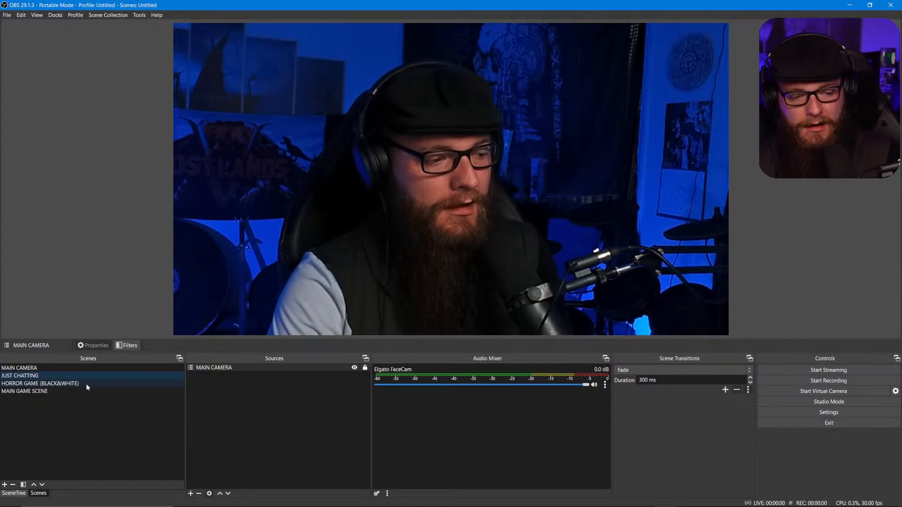
{"action": "left_click", "coordinate": [86, 383]}
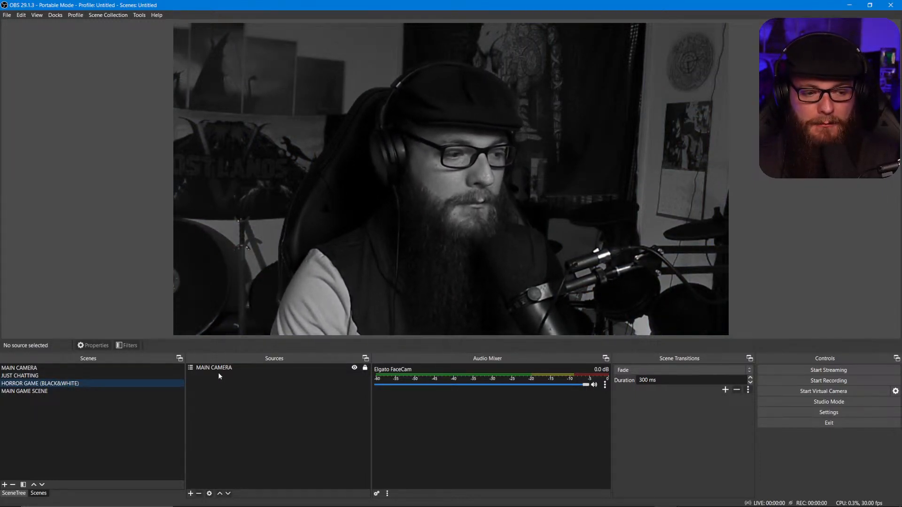
{"action": "left_click", "coordinate": [43, 391]}
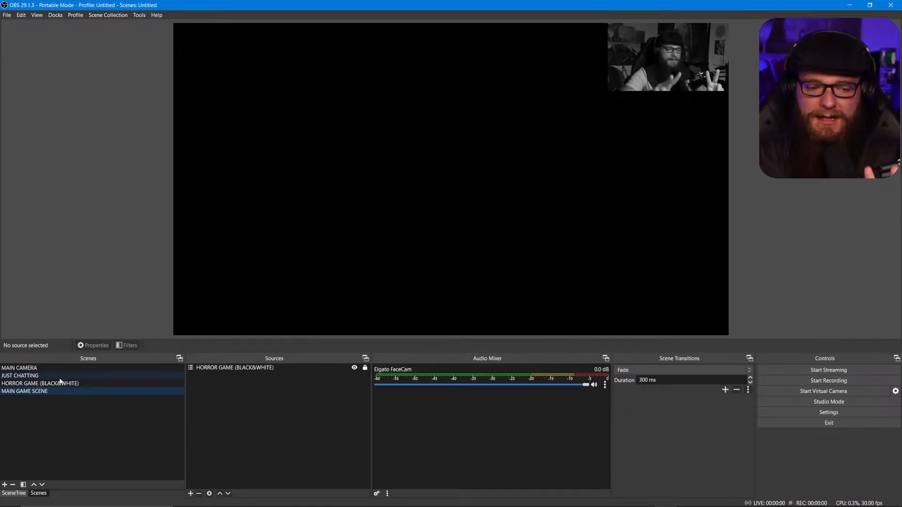
{"action": "left_click", "coordinate": [57, 368]}
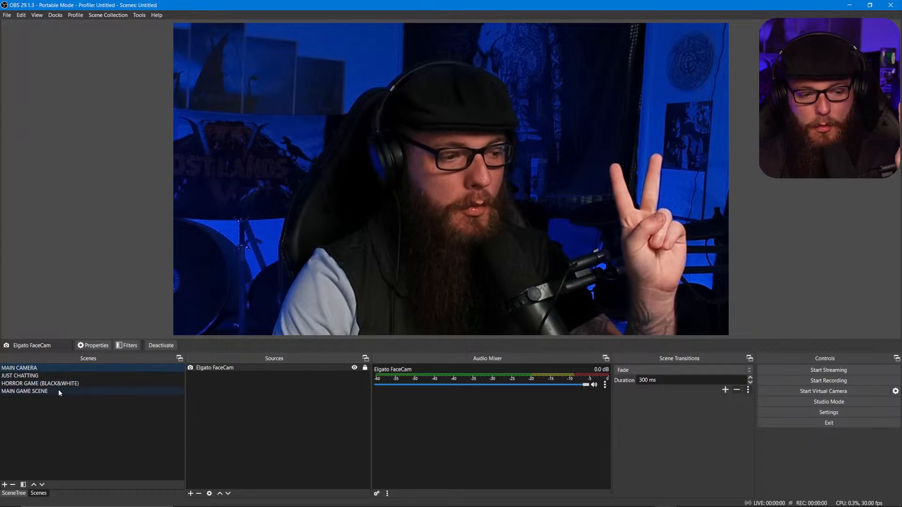
{"action": "left_click", "coordinate": [59, 384]}
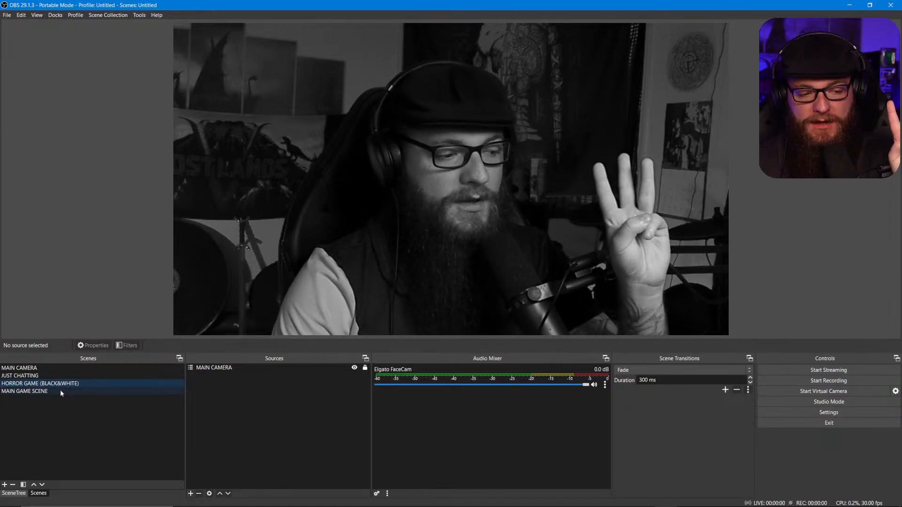
In MAIN GAME SCENE, hide the HORROR GAME (BLACK&WHITE) source and add the existing MAIN CAMERA scene as a source
{"action": "left_click", "coordinate": [61, 392]}
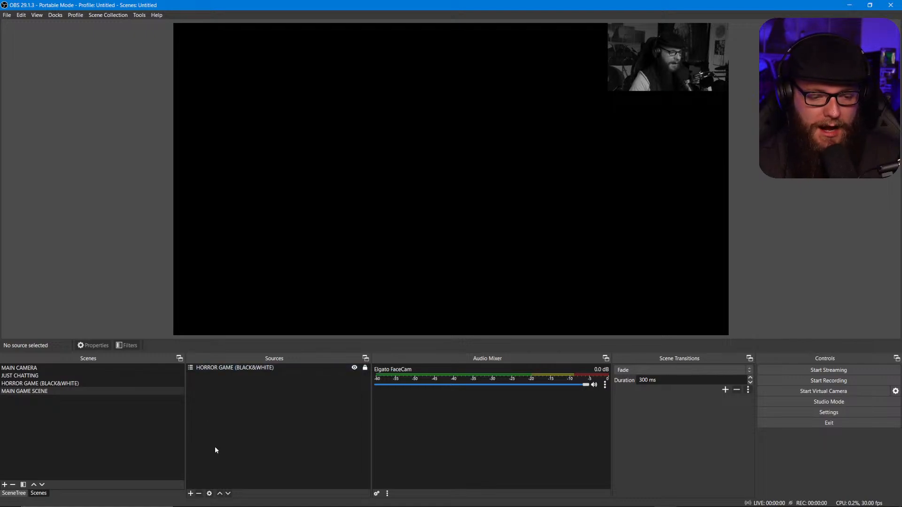
{"action": "left_click", "coordinate": [354, 368]}
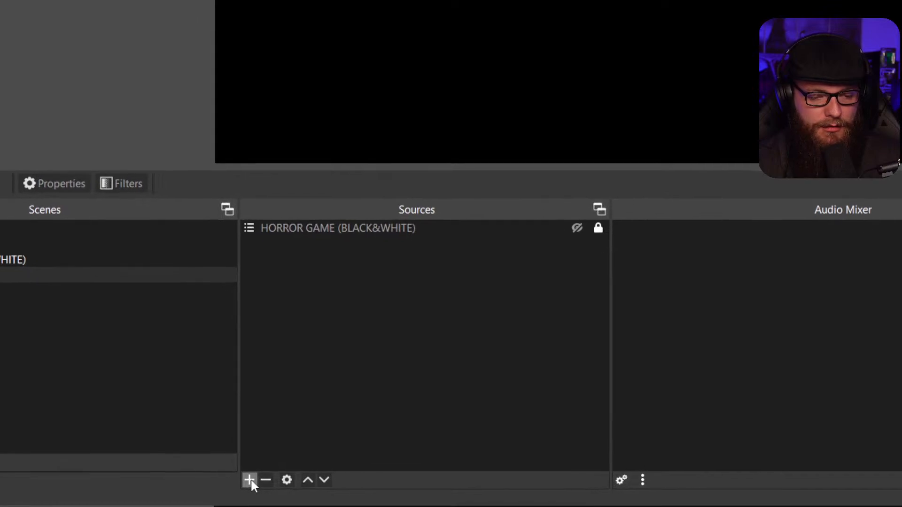
{"action": "left_click", "coordinate": [190, 493]}
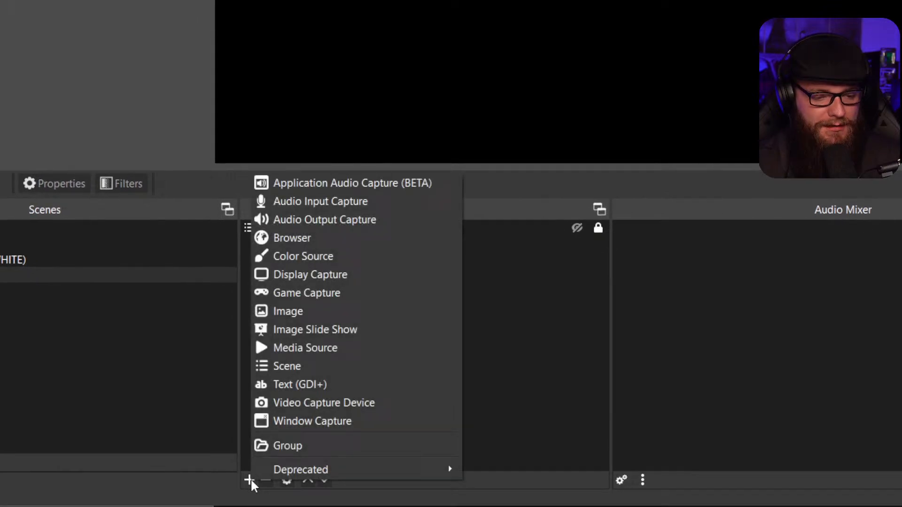
{"action": "left_click", "coordinate": [315, 366]}
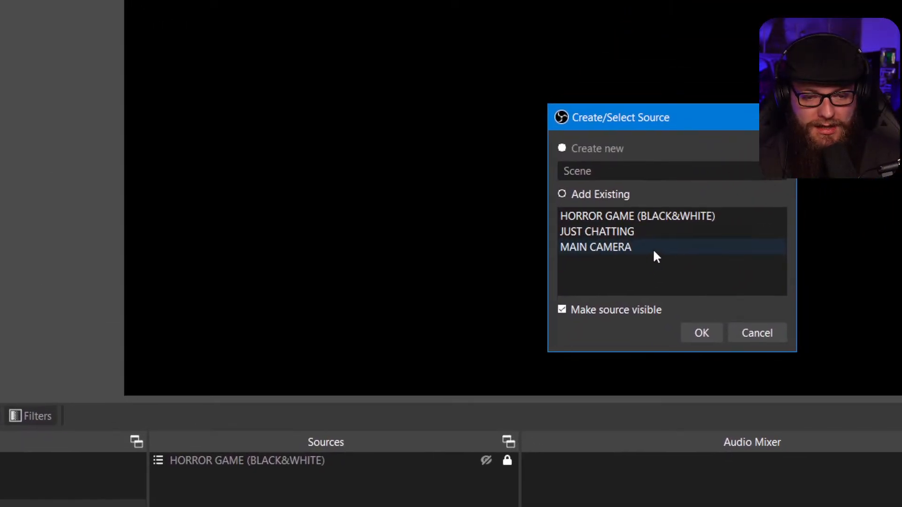
{"action": "left_click", "coordinate": [745, 20]}
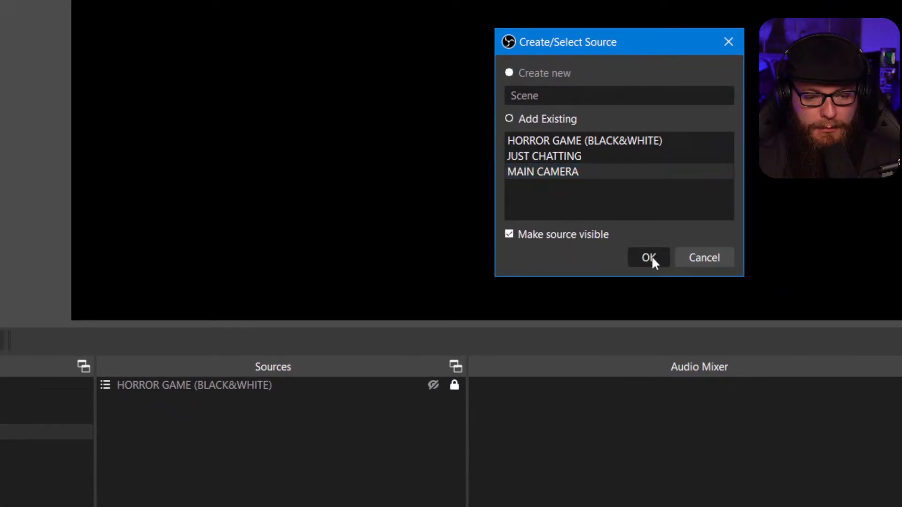
{"action": "left_click", "coordinate": [699, 333]}
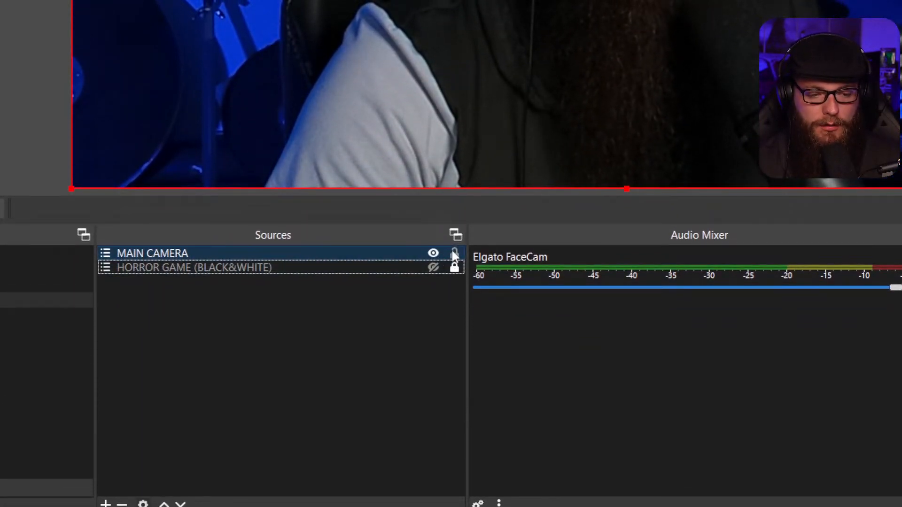
Shrink the unlocked MAIN CAMERA source to about half the canvas width, move it left, and show the HORROR GAME (BLACK&WHITE) source again
{"action": "left_click", "coordinate": [454, 254]}
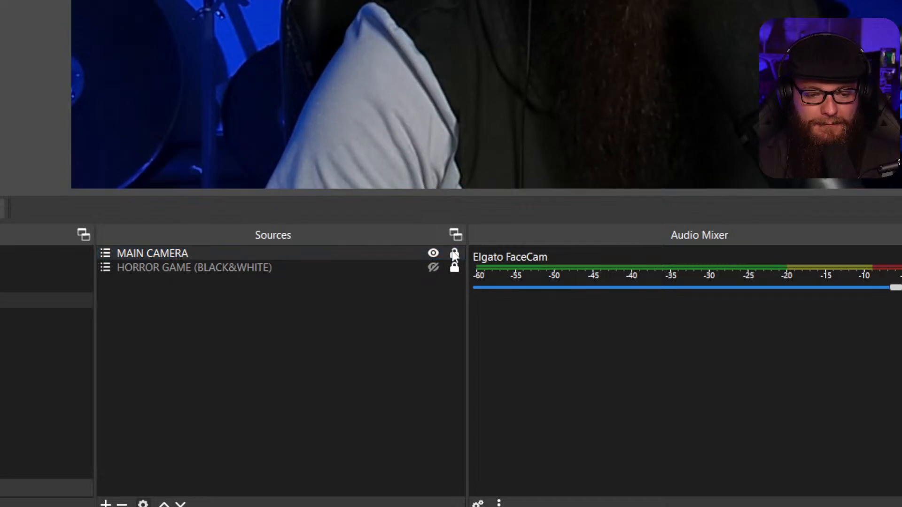
{"action": "left_click", "coordinate": [454, 254]}
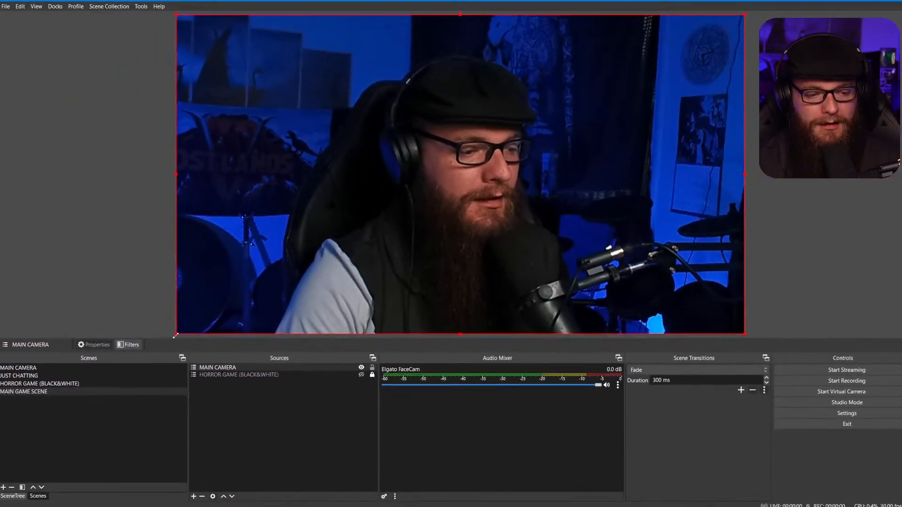
{"action": "left_click_drag", "start_coordinate": [175, 335], "coordinate": [453, 179]}
{"action": "left_click_drag", "start_coordinate": [518, 134], "coordinate": [316, 140]}
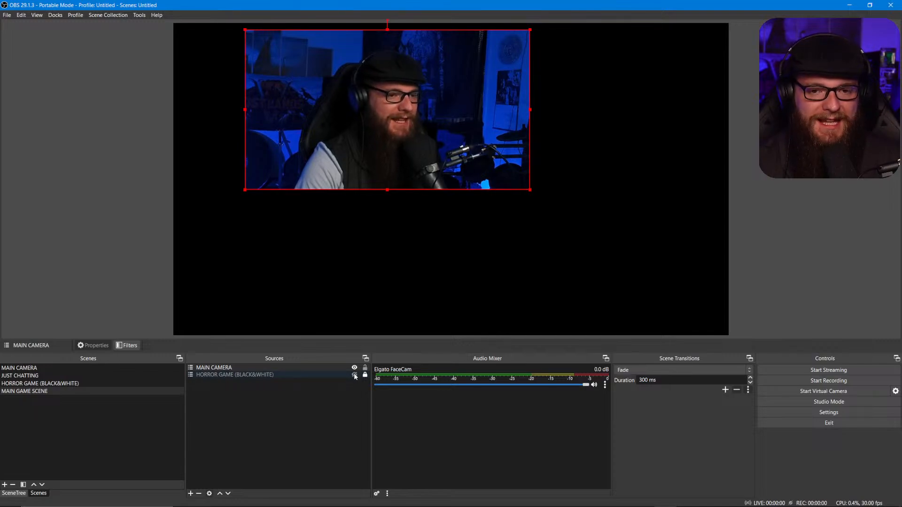
{"action": "left_click", "coordinate": [355, 375]}
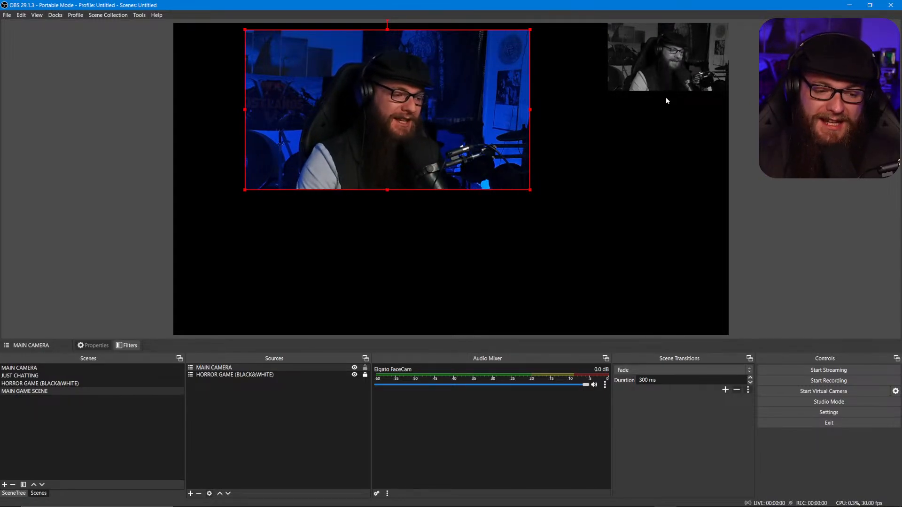
Shrink MAIN CAMERA to about the black-and-white camera's size, place it in the canvas's upper-left corner, and lock it
{"action": "left_click", "coordinate": [365, 369]}
{"action": "left_click", "coordinate": [365, 369]}
{"action": "left_click_drag", "start_coordinate": [434, 171], "coordinate": [362, 164]}
{"action": "left_click_drag", "start_coordinate": [458, 183], "coordinate": [348, 99]}
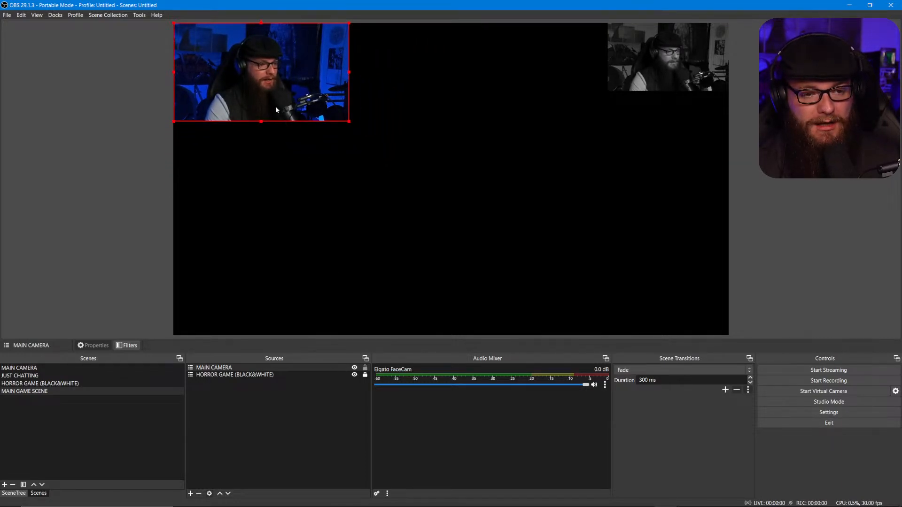
{"action": "left_click_drag", "start_coordinate": [276, 110], "coordinate": [654, 104]}
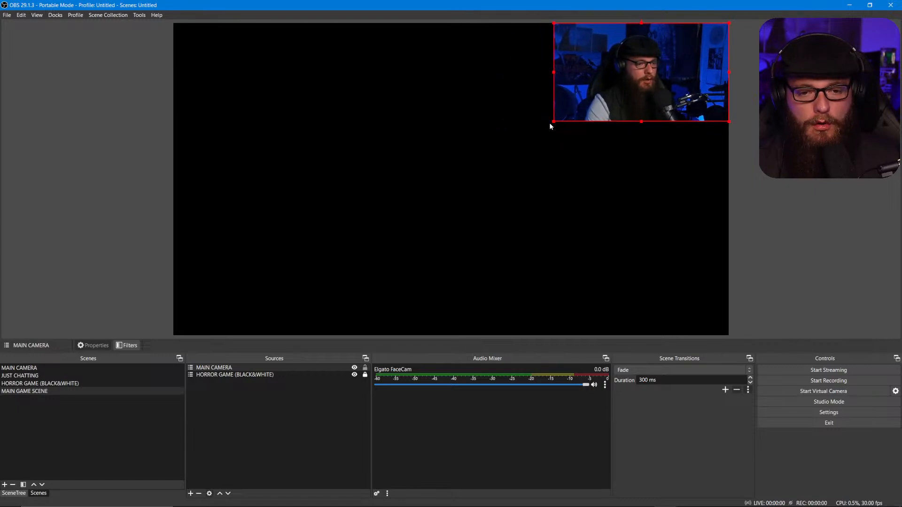
{"action": "left_click_drag", "start_coordinate": [550, 124], "coordinate": [223, 75]}
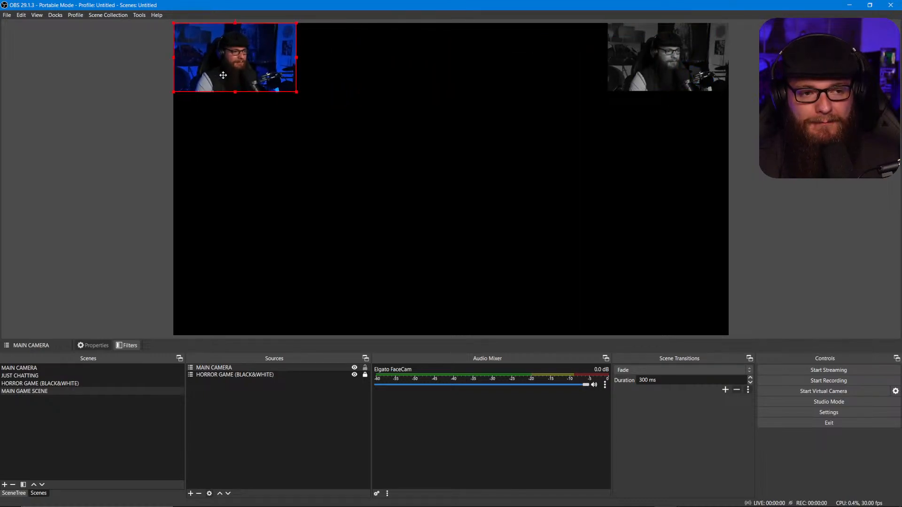
{"action": "left_click", "coordinate": [365, 368]}
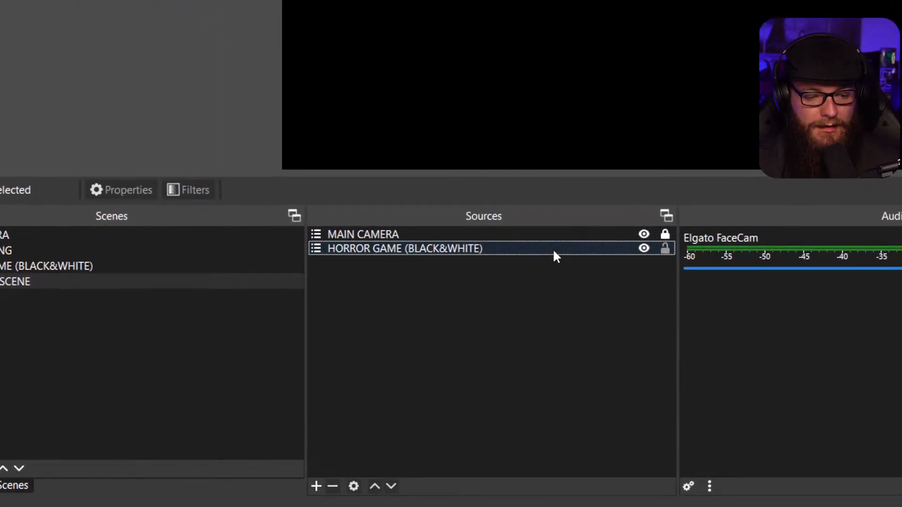
Flip the HORROR GAME (BLACK&WHITE) source horizontally so that it mirrors the main camera
{"action": "right_click", "coordinate": [309, 376]}
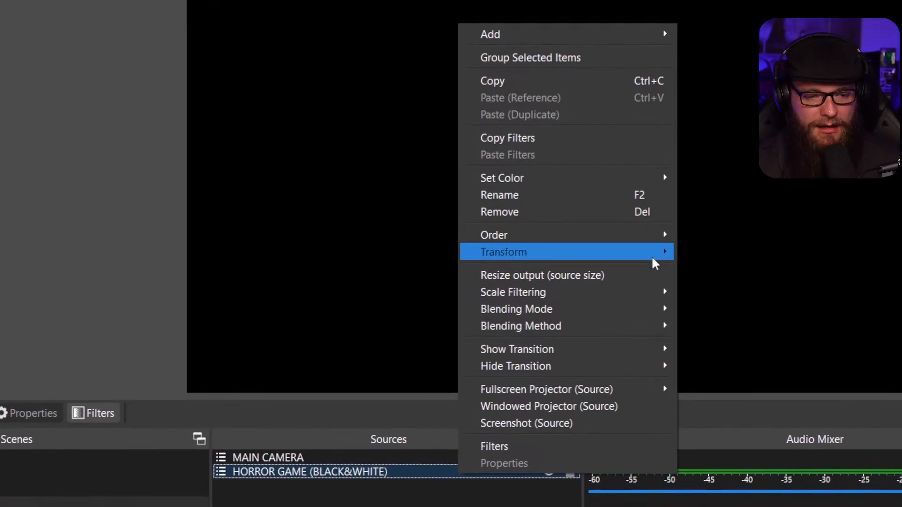
{"action": "mouse_move", "coordinate": [652, 258]}
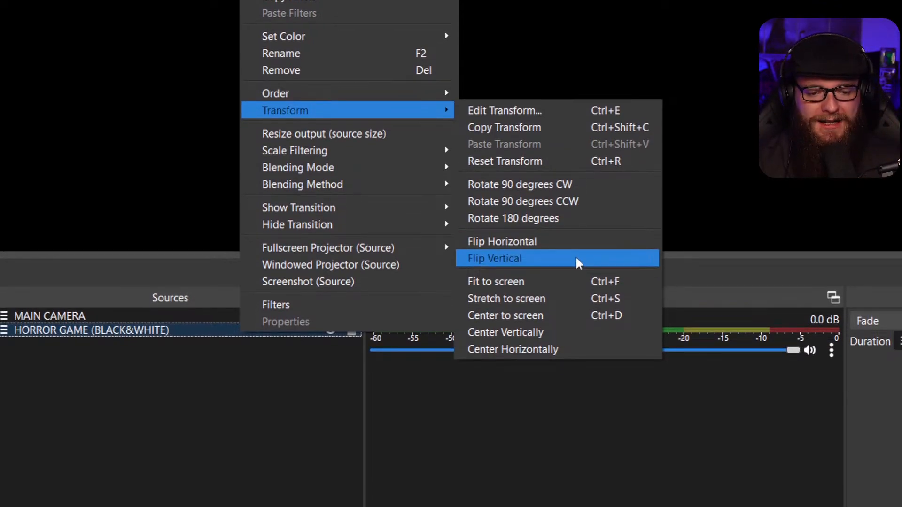
{"action": "left_click", "coordinate": [577, 259]}
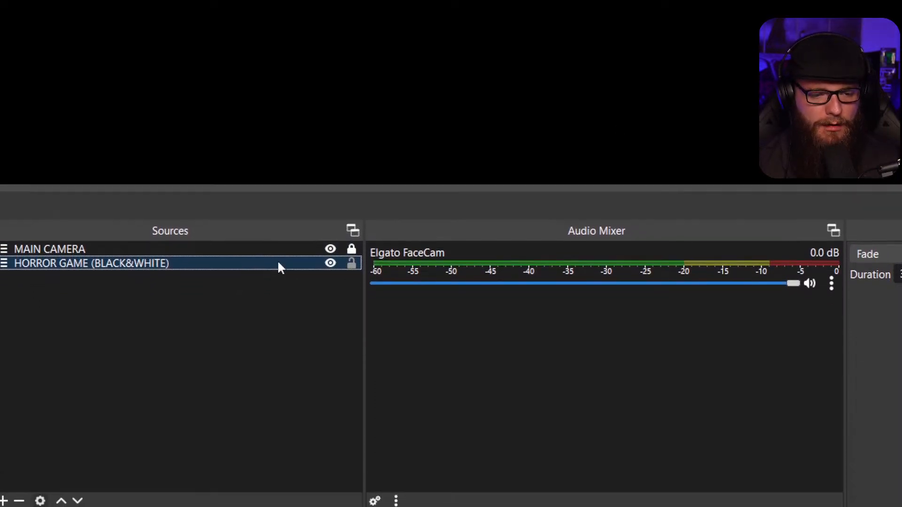
{"action": "right_click", "coordinate": [279, 267]}
{"action": "mouse_move", "coordinate": [386, 97]}
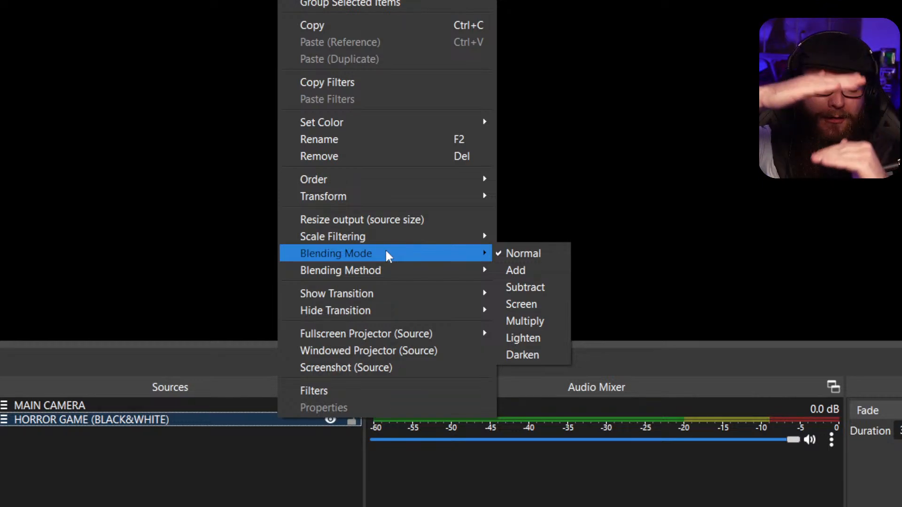
{"action": "mouse_move", "coordinate": [426, 198]}
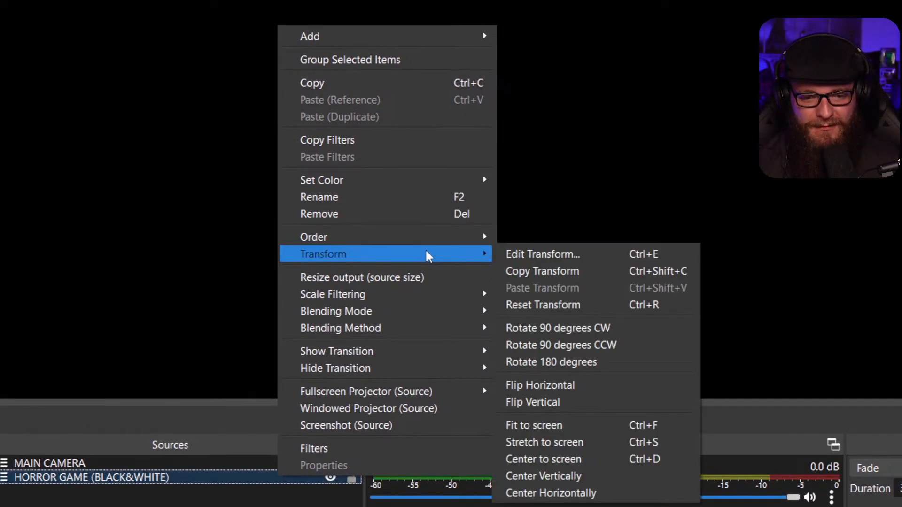
{"action": "left_click", "coordinate": [540, 326]}
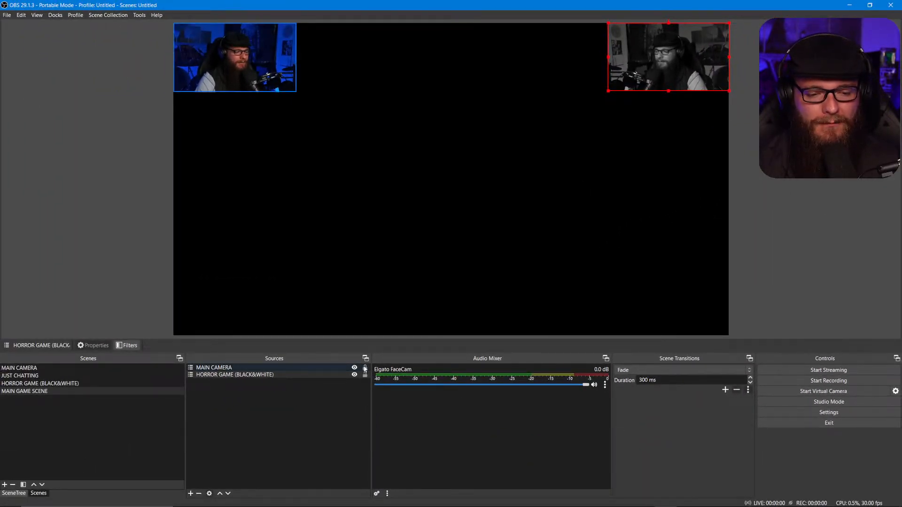
Enlarge the MAIN CAMERA source, crop its left and right sides, and fit it into the canvas's lower-left corner at about half the canvas width
{"action": "left_click", "coordinate": [271, 89]}
{"action": "left_click_drag", "start_coordinate": [294, 92], "coordinate": [539, 227]}
{"action": "left_click_drag", "start_coordinate": [376, 193], "coordinate": [377, 269]}
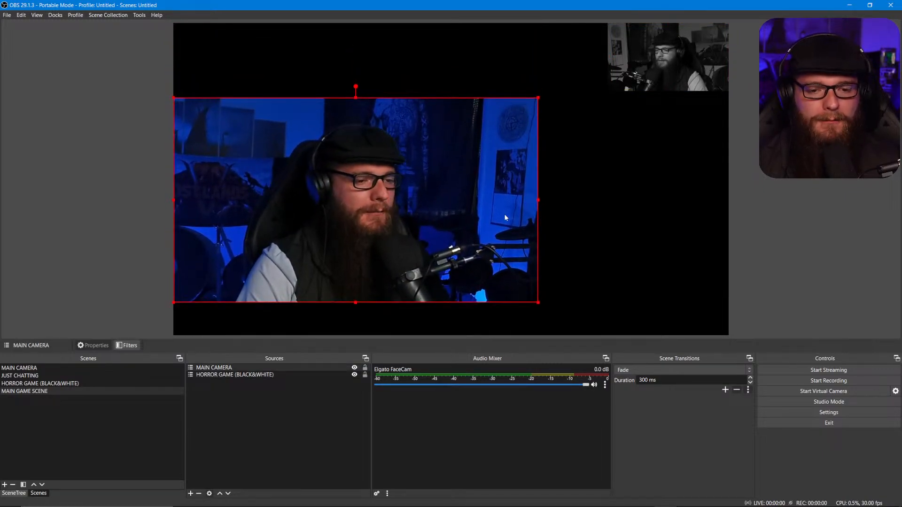
{"action": "left_click_drag", "start_coordinate": [537, 201], "coordinate": [463, 209]}
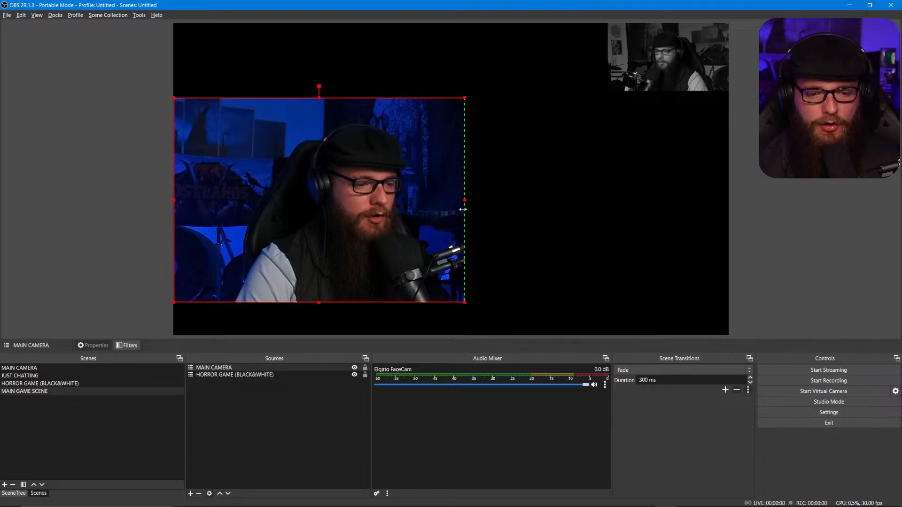
{"action": "left_click_drag", "start_coordinate": [174, 200], "coordinate": [221, 200]}
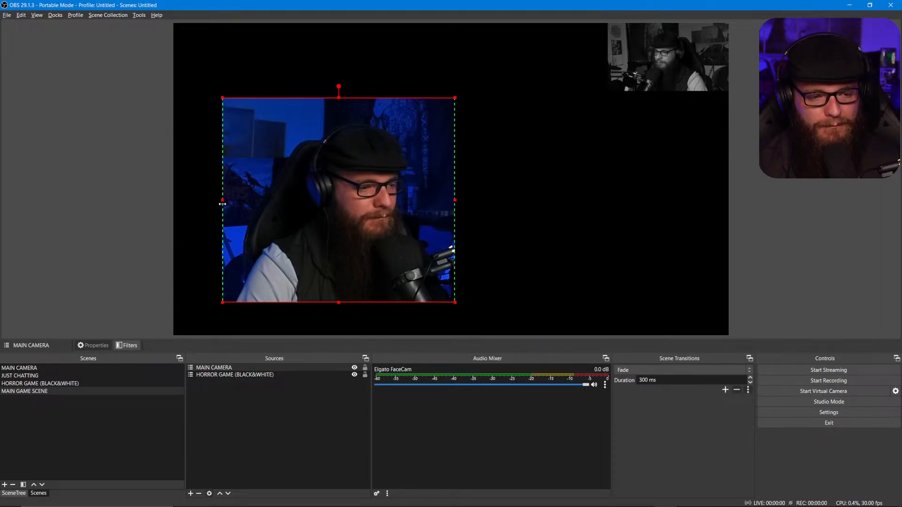
{"action": "left_click_drag", "start_coordinate": [274, 217], "coordinate": [228, 248]}
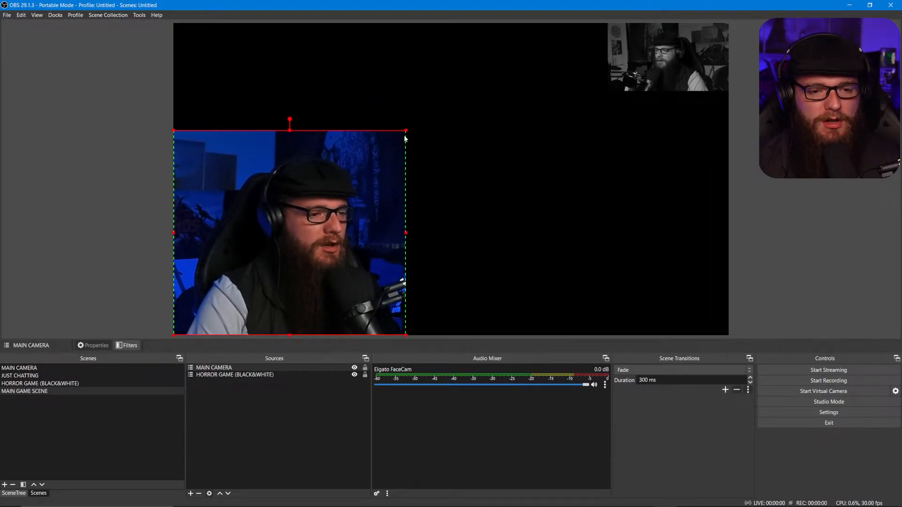
{"action": "left_click_drag", "start_coordinate": [406, 130], "coordinate": [455, 86]}
Crop the HORROR GAME (BLACK&WHITE) source's sides, enlarge it on the canvas's right half, and line up its top edge with MAIN CAMERA
{"action": "left_click", "coordinate": [617, 73]}
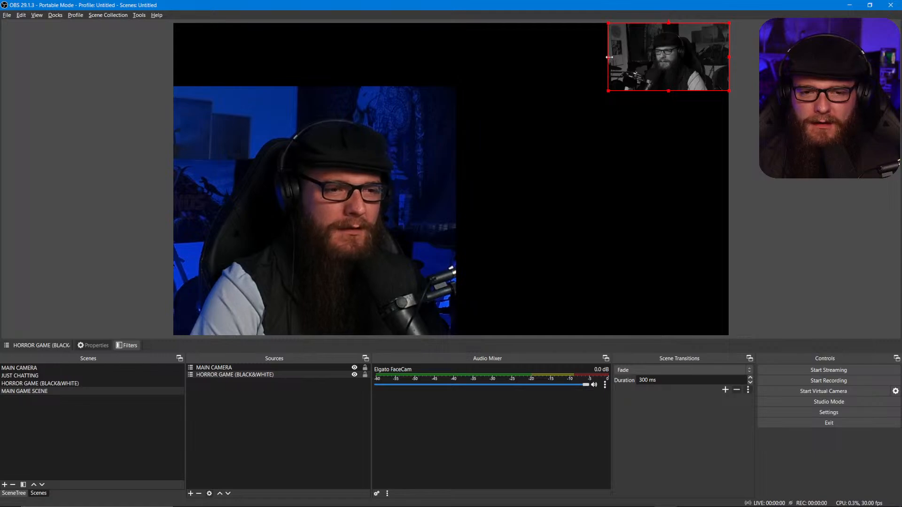
{"action": "left_click_drag", "start_coordinate": [609, 57], "coordinate": [627, 61]}
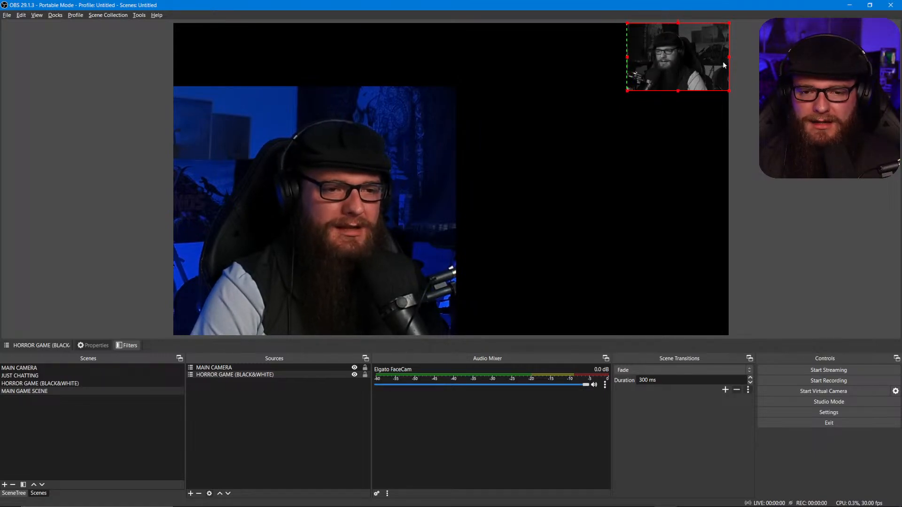
{"action": "left_click_drag", "start_coordinate": [704, 59], "coordinate": [719, 311]}
{"action": "left_click_drag", "start_coordinate": [659, 294], "coordinate": [454, 122]}
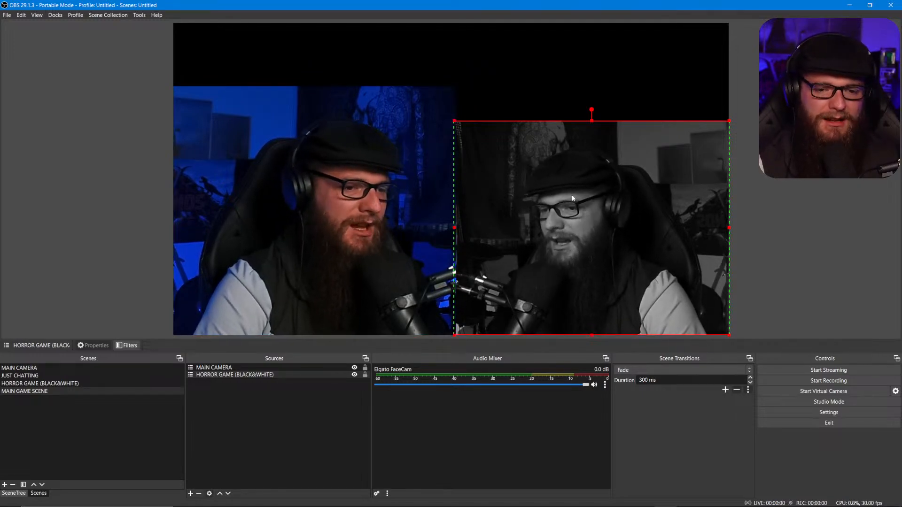
{"action": "left_click_drag", "start_coordinate": [571, 194], "coordinate": [567, 165]}
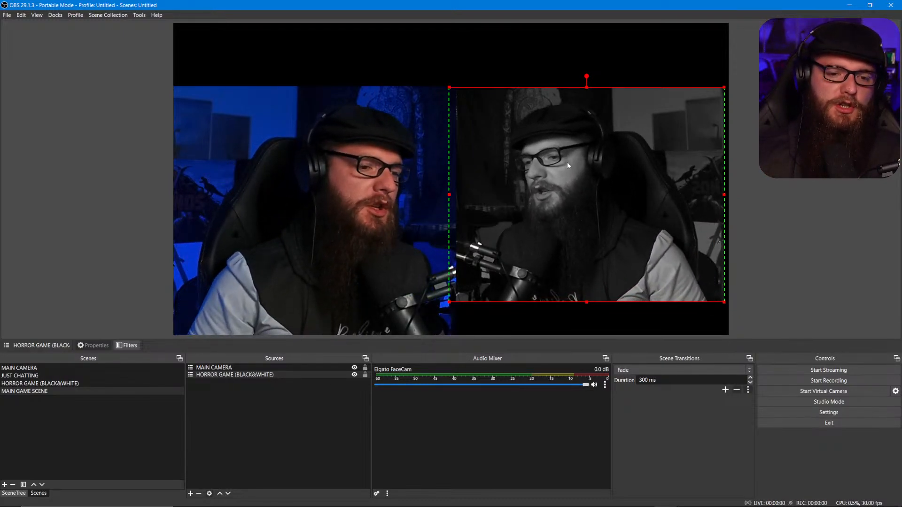
{"action": "left_click", "coordinate": [758, 149]}
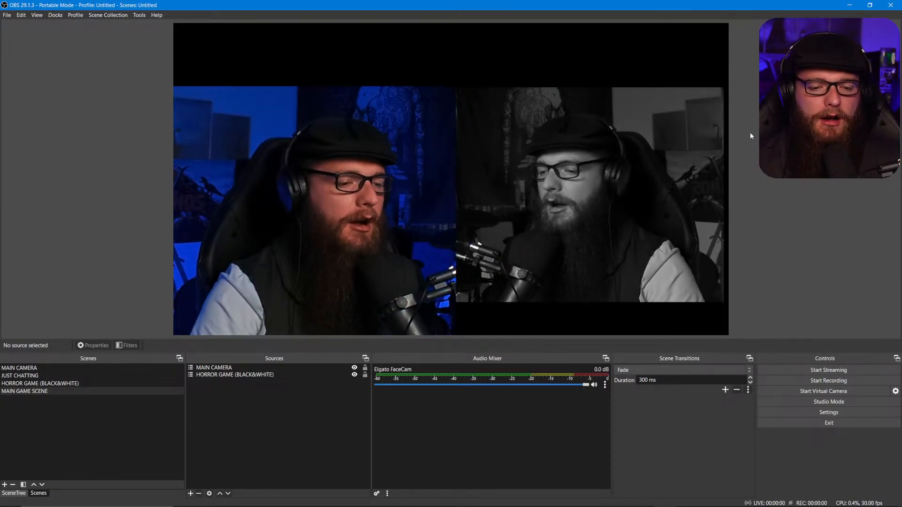
Copy the transform of the MAIN CAMERA source in the main game scene
{"action": "left_click", "coordinate": [666, 181]}
{"action": "left_click", "coordinate": [374, 273]}
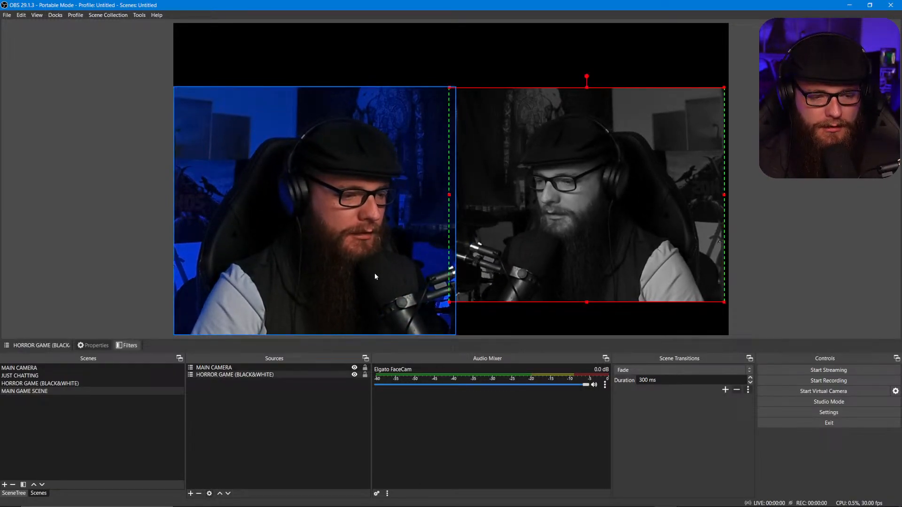
{"action": "right_click", "coordinate": [360, 240]}
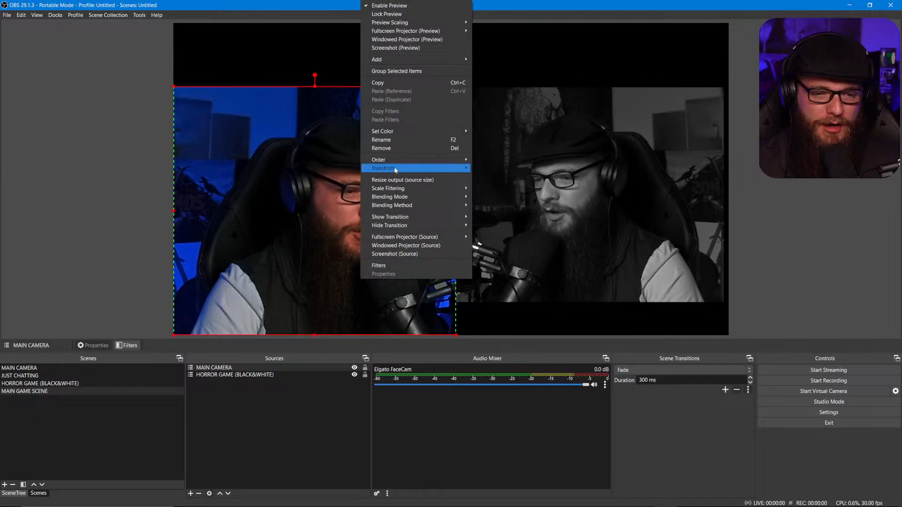
{"action": "mouse_move", "coordinate": [395, 169]}
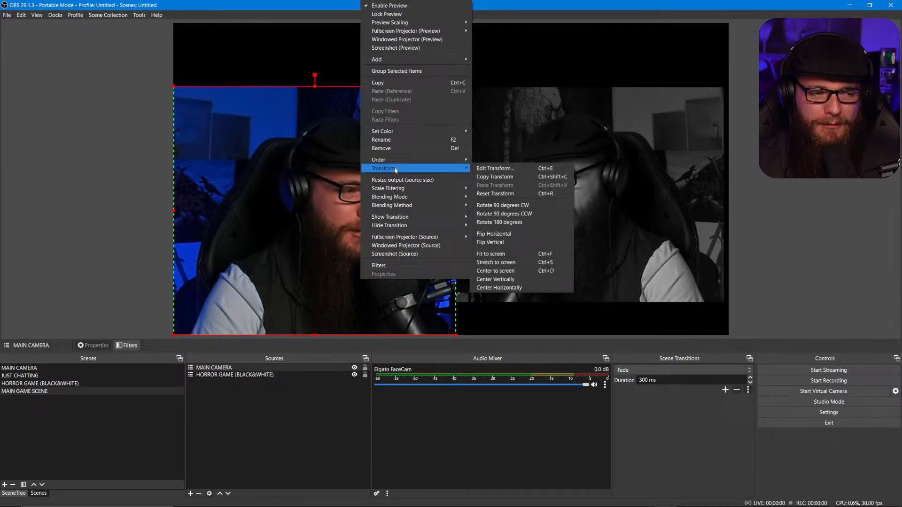
{"action": "left_click", "coordinate": [512, 178]}
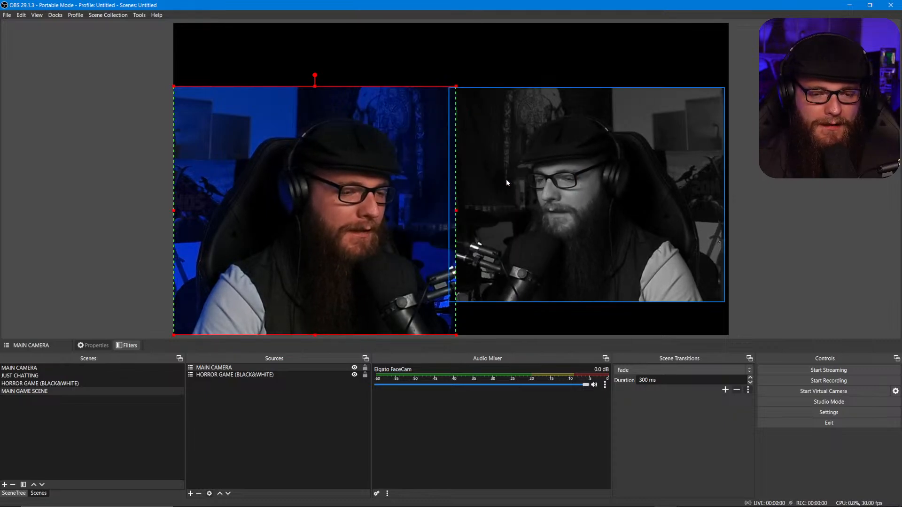
Paste the copied transform onto the HORROR GAME (BLACK&WHITE) source and move it into the canvas's lower-right corner
{"action": "left_click", "coordinate": [512, 178]}
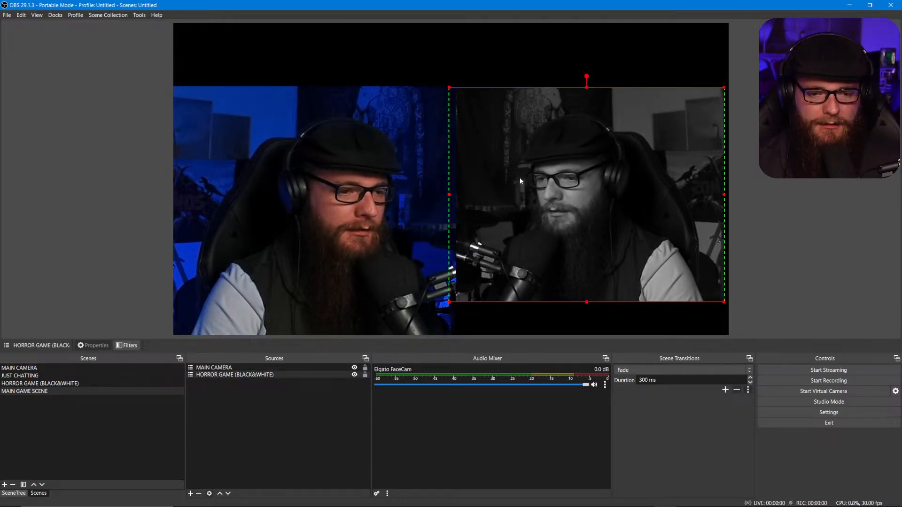
{"action": "right_click", "coordinate": [519, 180]}
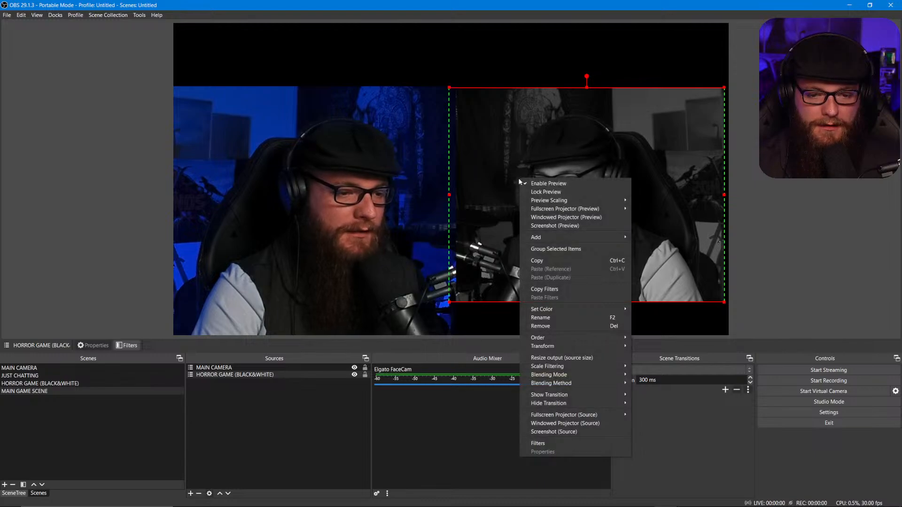
{"action": "mouse_move", "coordinate": [556, 348]}
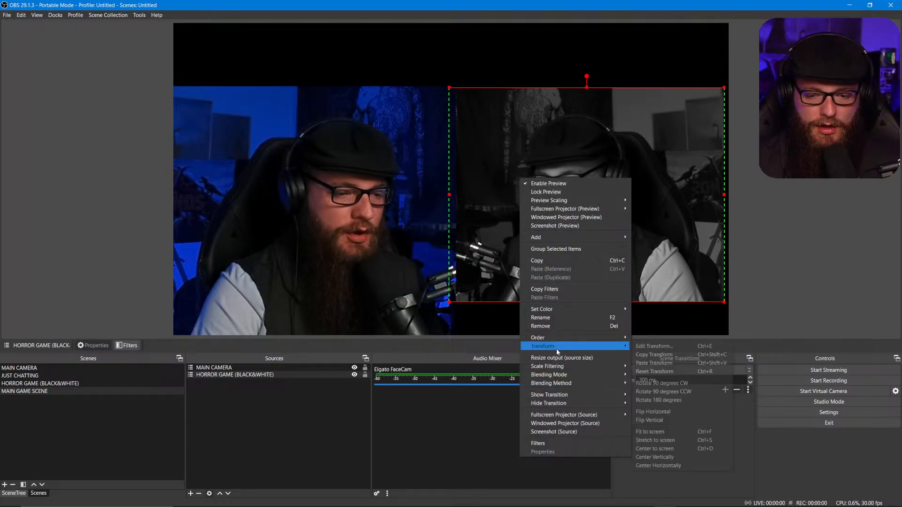
{"action": "left_click", "coordinate": [651, 363]}
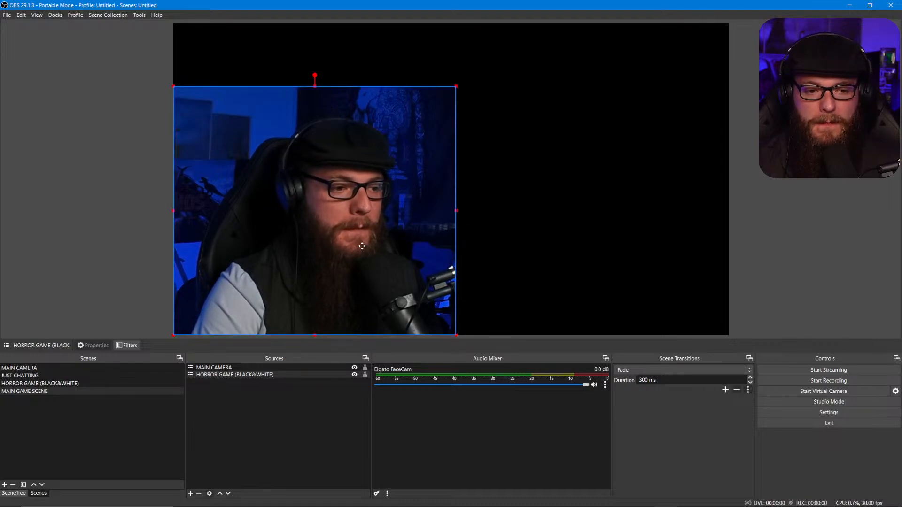
{"action": "left_click_drag", "start_coordinate": [362, 246], "coordinate": [641, 245]}
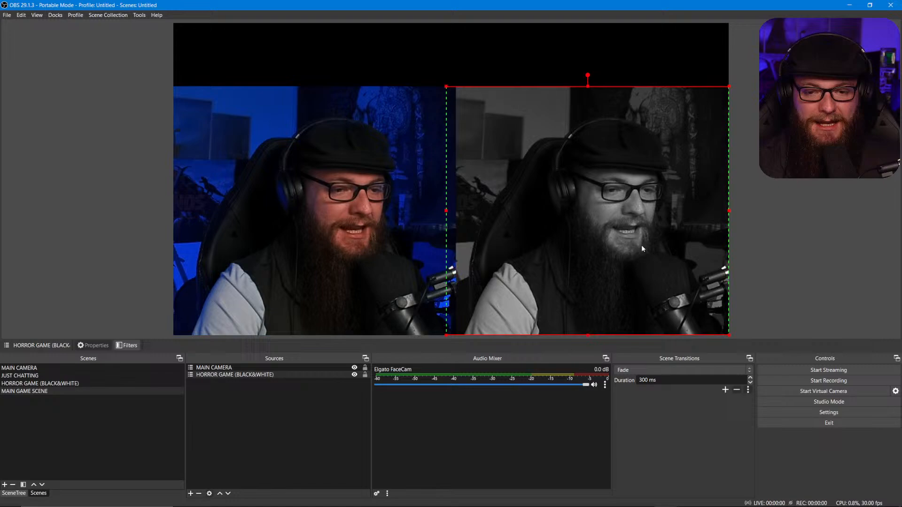
{"action": "left_click", "coordinate": [795, 238]}
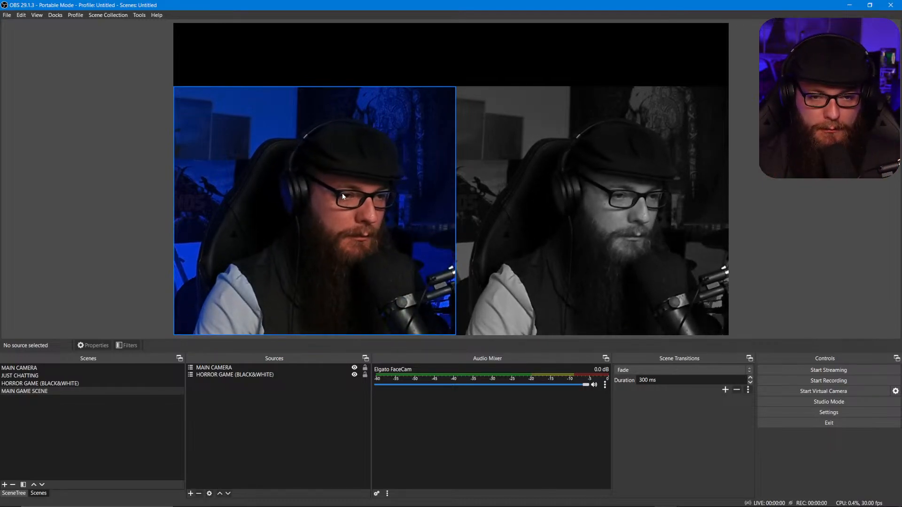
Lock MAIN CAMERA and flip the enlarged HORROR GAME (BLACK&WHITE) source horizontally
{"action": "left_click", "coordinate": [604, 252]}
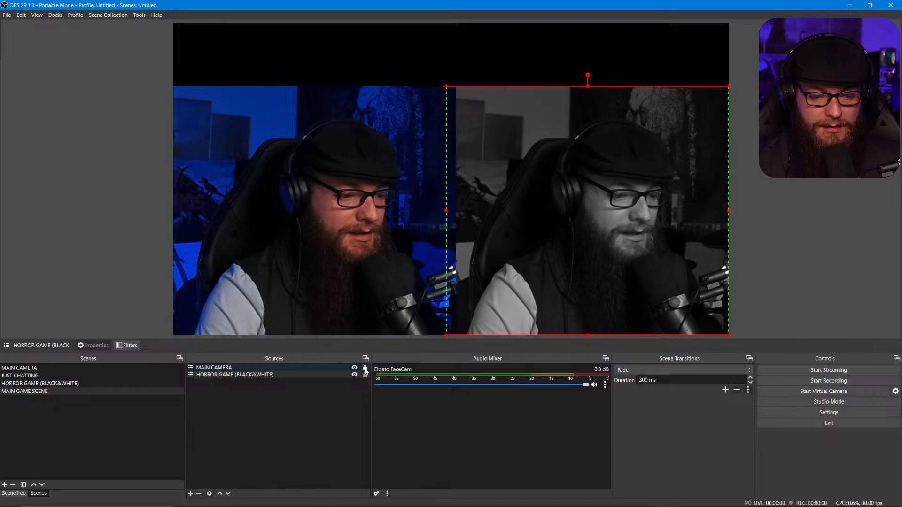
{"action": "right_click", "coordinate": [554, 244]}
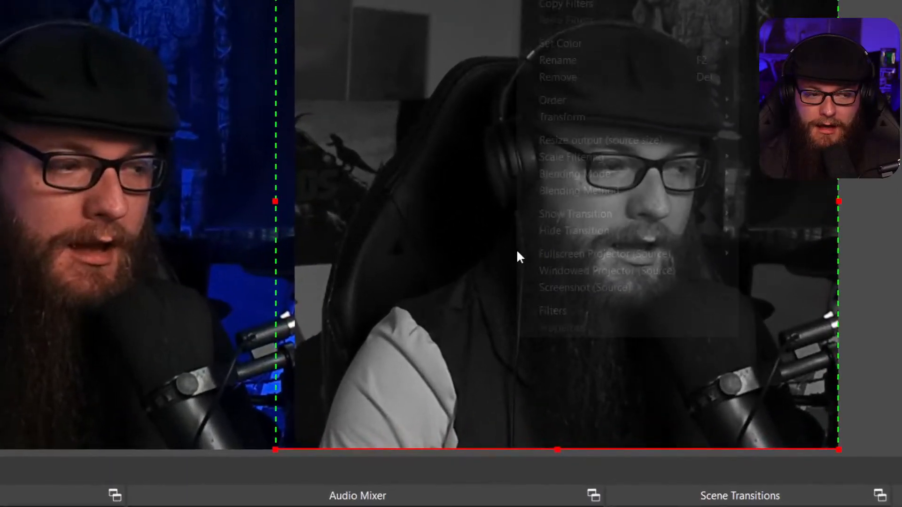
{"action": "mouse_move", "coordinate": [630, 118]}
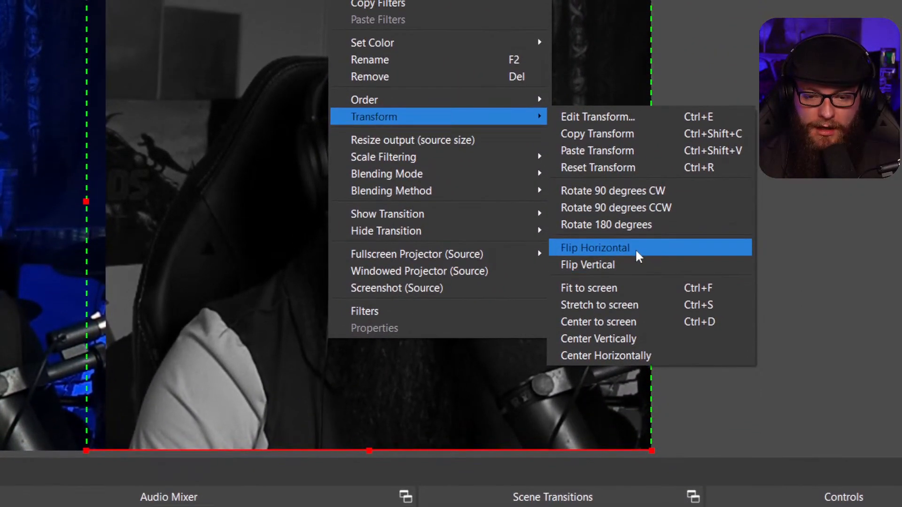
{"action": "left_click", "coordinate": [635, 249]}
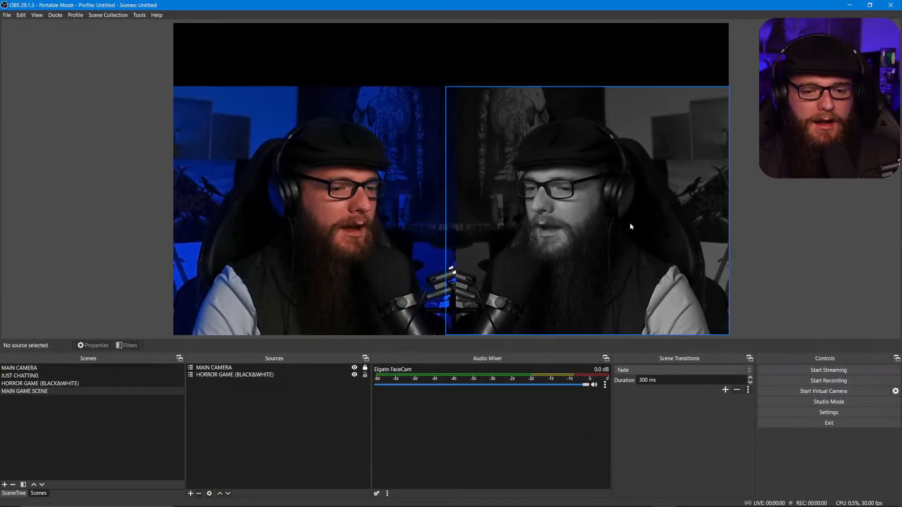
Shrink HORROR GAME (BLACK&WHITE) to about a fifth of the canvas width and layer it above MAIN CAMERA, overlapping its upper-right corner
{"action": "left_click", "coordinate": [479, 303]}
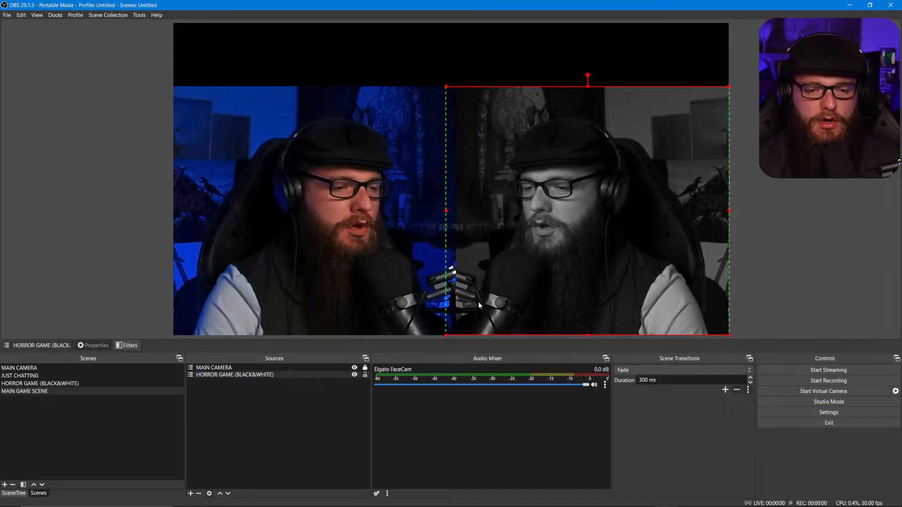
{"action": "left_click_drag", "start_coordinate": [446, 335], "coordinate": [580, 188]}
{"action": "left_click_drag", "start_coordinate": [660, 149], "coordinate": [498, 112]}
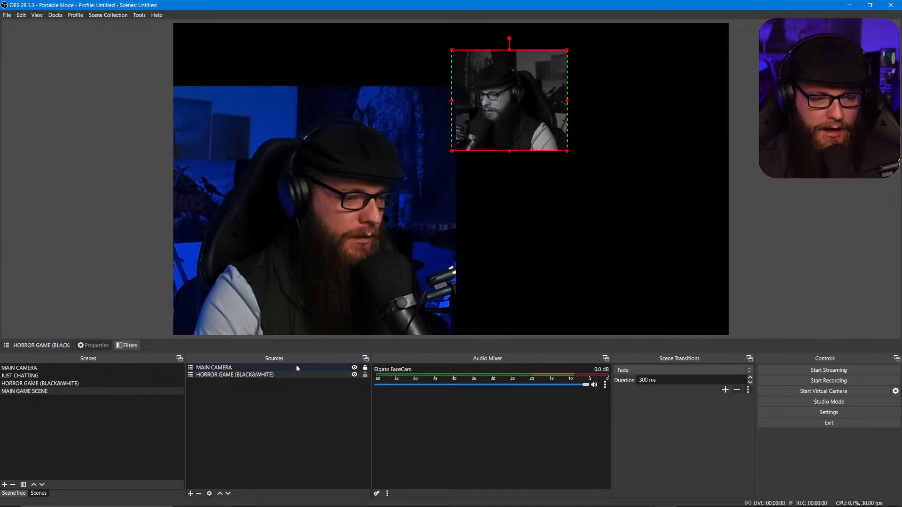
{"action": "left_click", "coordinate": [298, 374]}
{"action": "left_click_drag", "start_coordinate": [298, 371], "coordinate": [301, 367]}
{"action": "left_click_drag", "start_coordinate": [486, 126], "coordinate": [436, 132]}
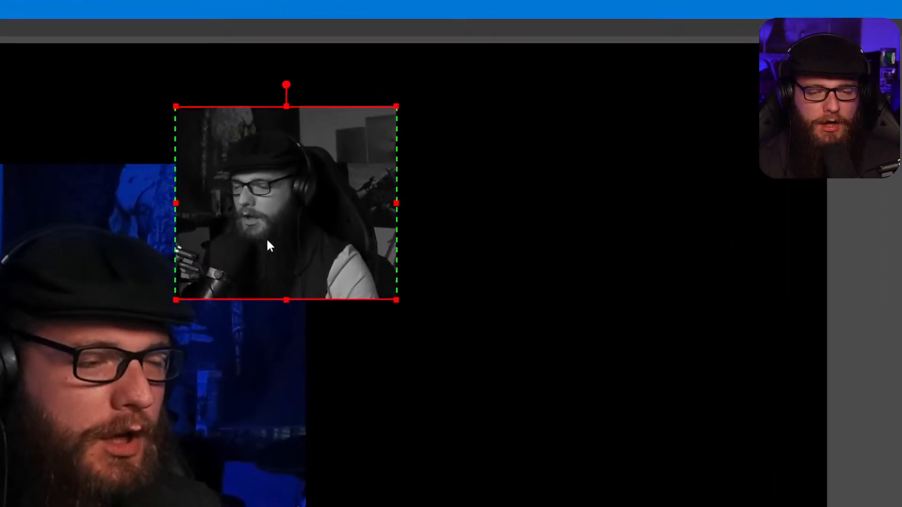
Lower the opacity in the HORROR GAME (BLACK&WHITE) source's colour correction filter to 0.2890
{"action": "right_click", "coordinate": [434, 126]}
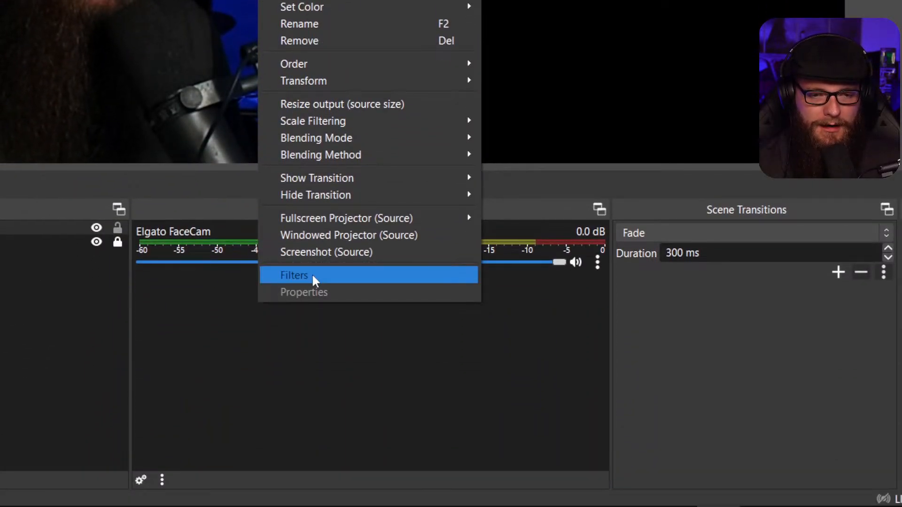
{"action": "left_click", "coordinate": [313, 277]}
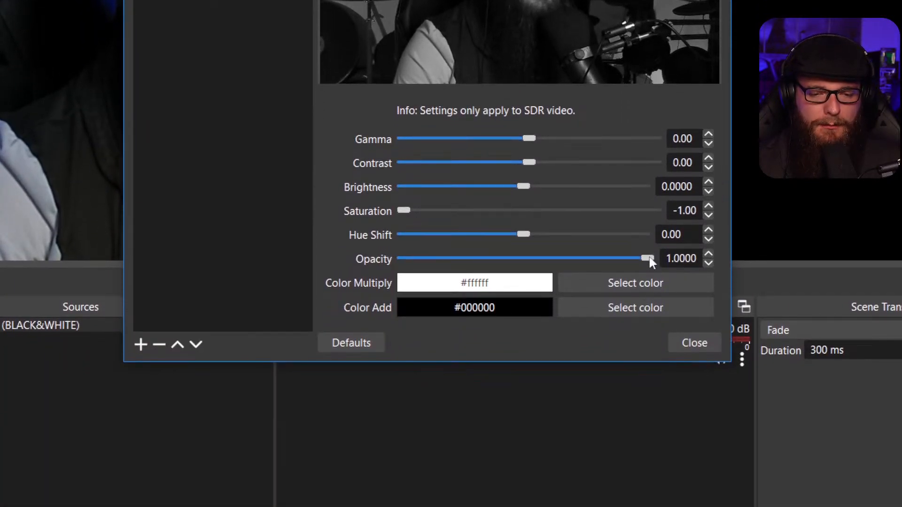
{"action": "left_click_drag", "start_coordinate": [647, 443], "coordinate": [585, 437]}
{"action": "left_click_drag", "start_coordinate": [586, 252], "coordinate": [497, 248]}
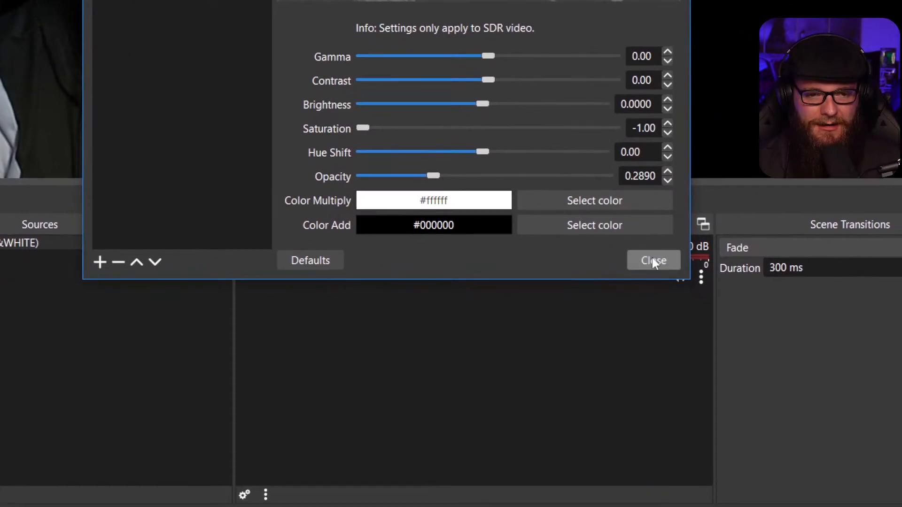
{"action": "left_click", "coordinate": [695, 355]}
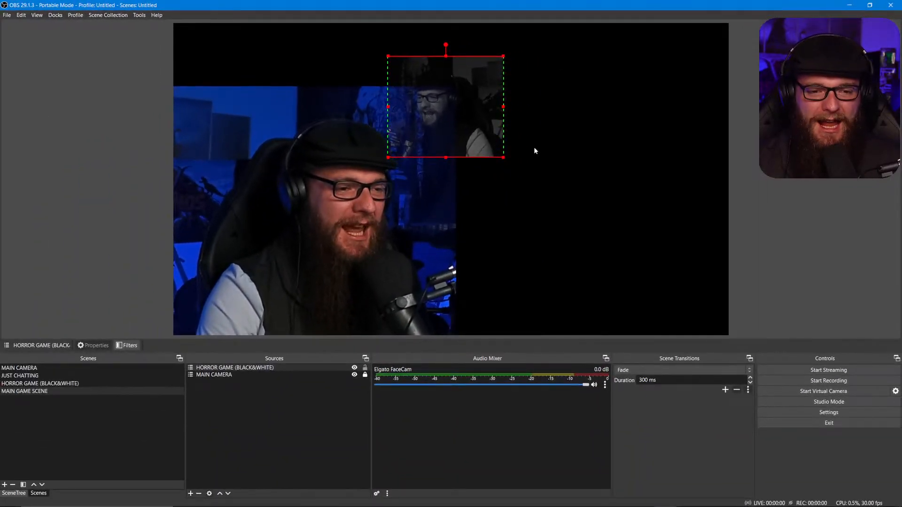
Place the semi-transparent HORROR GAME (BLACK&WHITE) source over the upper-left corner of MAIN CAMERA
{"action": "left_click", "coordinate": [509, 142]}
{"action": "left_click", "coordinate": [482, 131]}
{"action": "left_click_drag", "start_coordinate": [480, 132], "coordinate": [269, 162]}
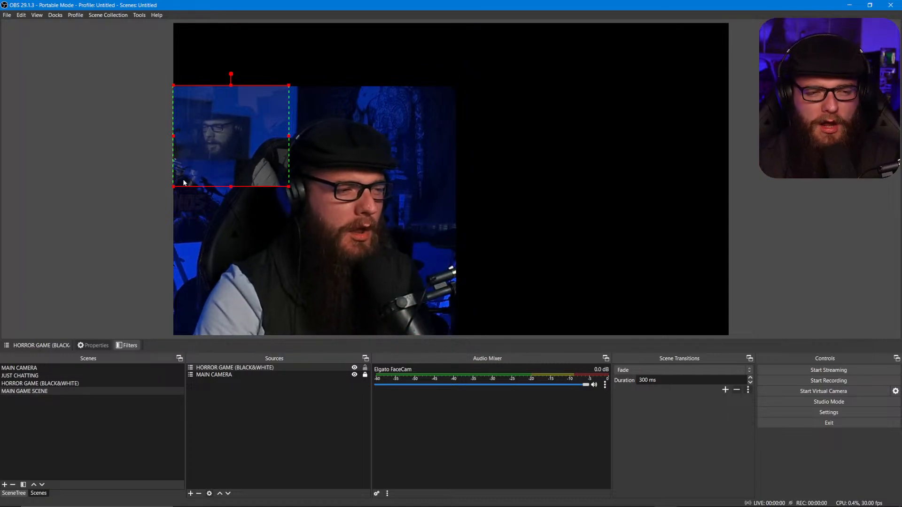
{"action": "left_click", "coordinate": [135, 191]}
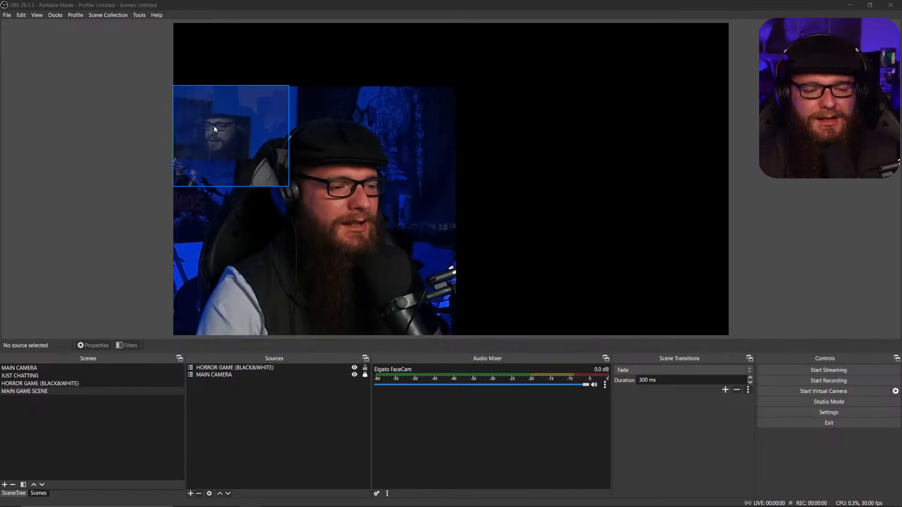
Move the HORROR GAME (BLACK&WHITE) overlay off MAIN CAMERA onto the empty right half of the canvas
{"action": "left_click_drag", "start_coordinate": [213, 125], "coordinate": [579, 189]}
{"action": "right_click", "coordinate": [579, 190]}
{"action": "left_click", "coordinate": [756, 148]}
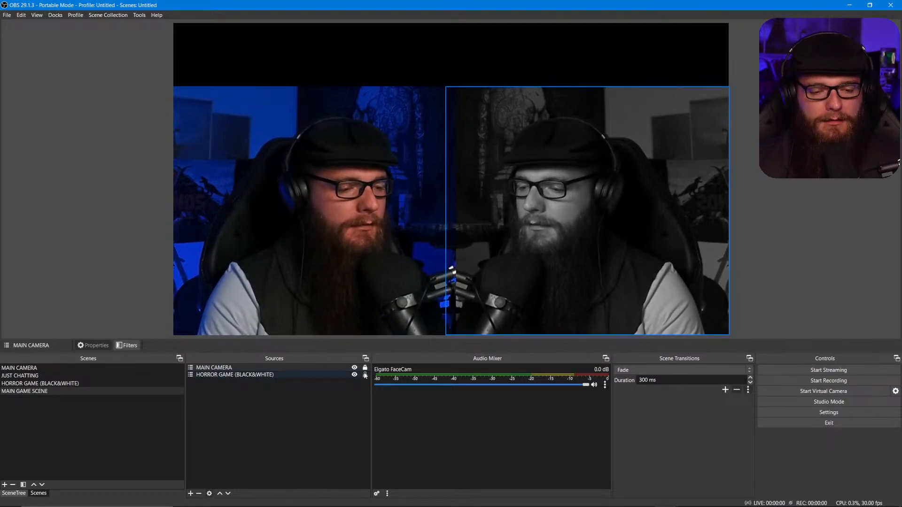
Undo the recent resizing, cropping and placement changes until both cameras sit small and uncropped in the canvas's upper corners
{"action": "left_click", "coordinate": [505, 258]}
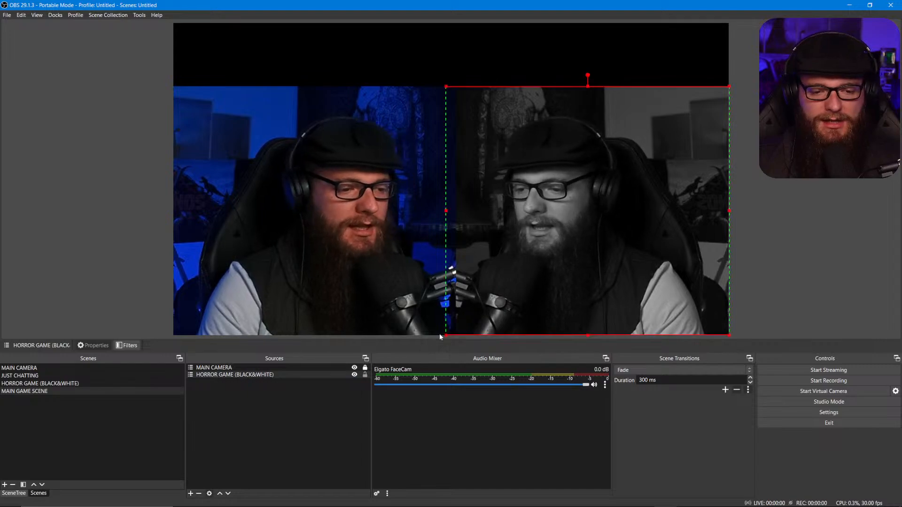
{"action": "left_click_drag", "start_coordinate": [445, 334], "coordinate": [451, 311]}
{"action": "key", "text": "ctrl+z"}
{"action": "key", "text": "ctrl+z"}
{"action": "key", "text": "ctrl+z"}
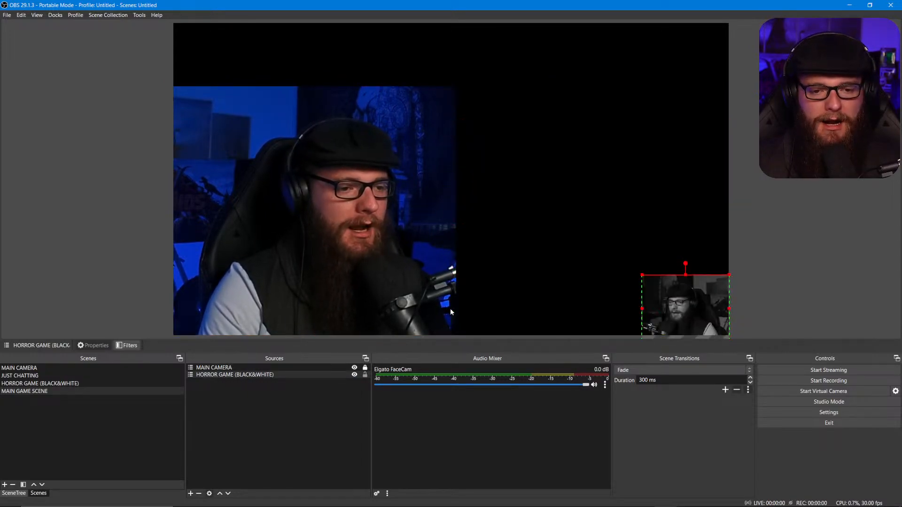
{"action": "key", "text": "ctrl+z"}
{"action": "key", "text": "ctrl+z"}
{"action": "key", "text": "ctrl+z"}
{"action": "key", "text": "ctrl+z"}
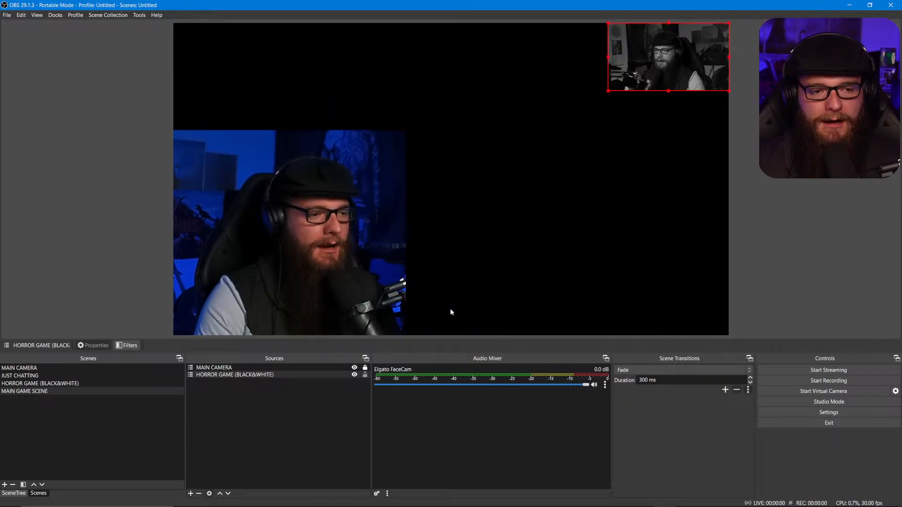
{"action": "key", "text": "ctrl+z"}
{"action": "key", "text": "ctrl+z"}
{"action": "key", "text": "ctrl+z"}
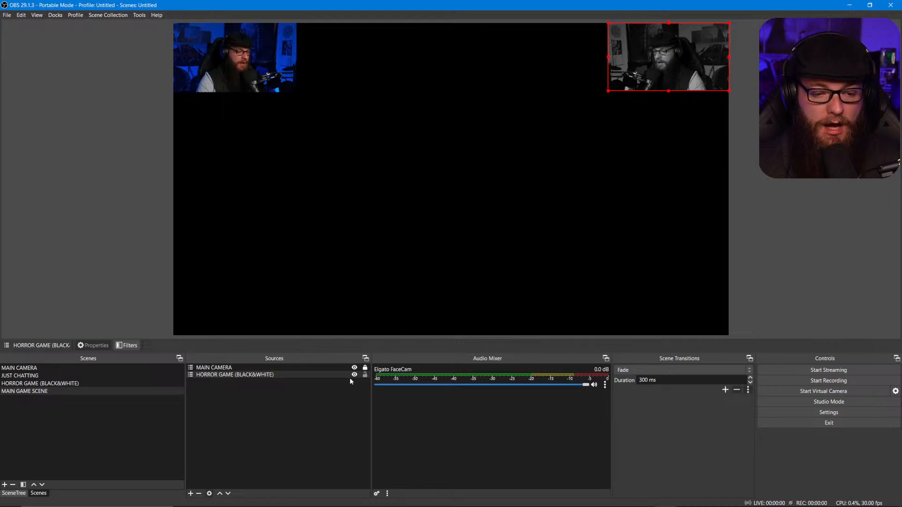
Unlock the HORROR GAME (BLACK&WHITE) source and copy its transform
{"action": "left_click", "coordinate": [365, 375]}
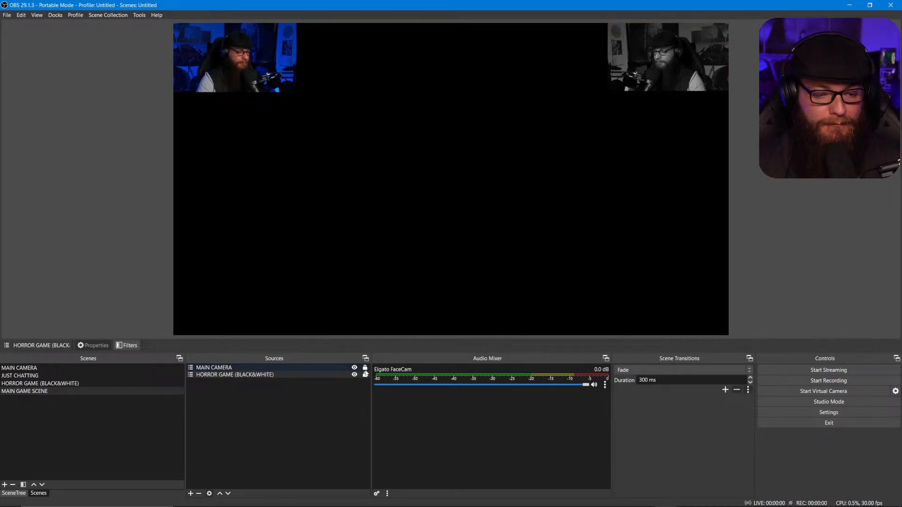
{"action": "left_click", "coordinate": [365, 375]}
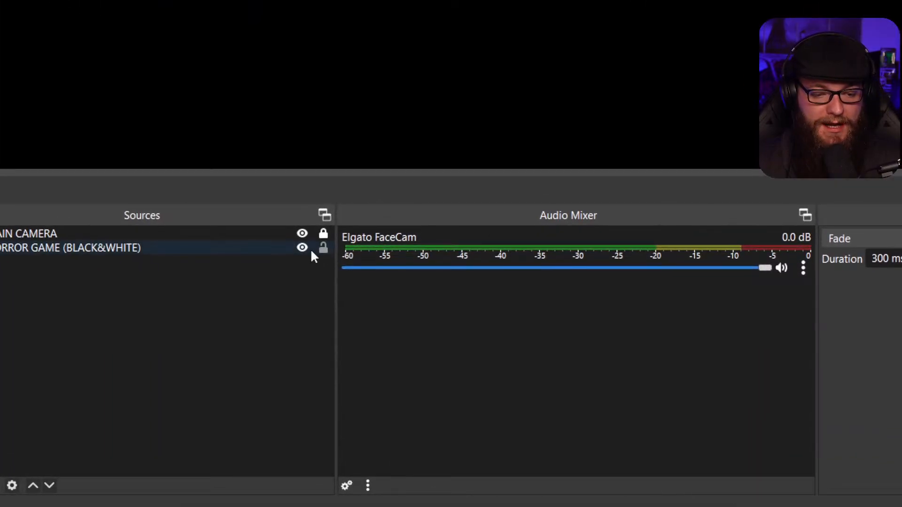
{"action": "right_click", "coordinate": [265, 249]}
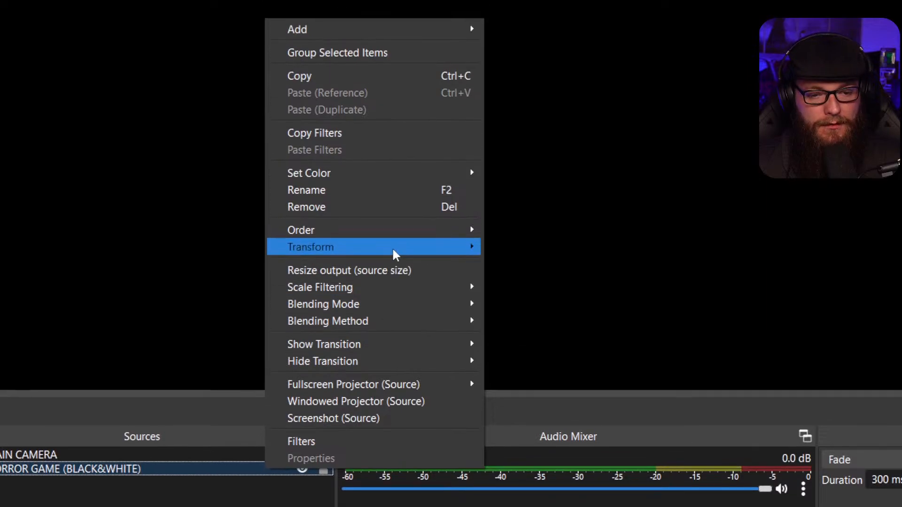
{"action": "mouse_move", "coordinate": [392, 29]}
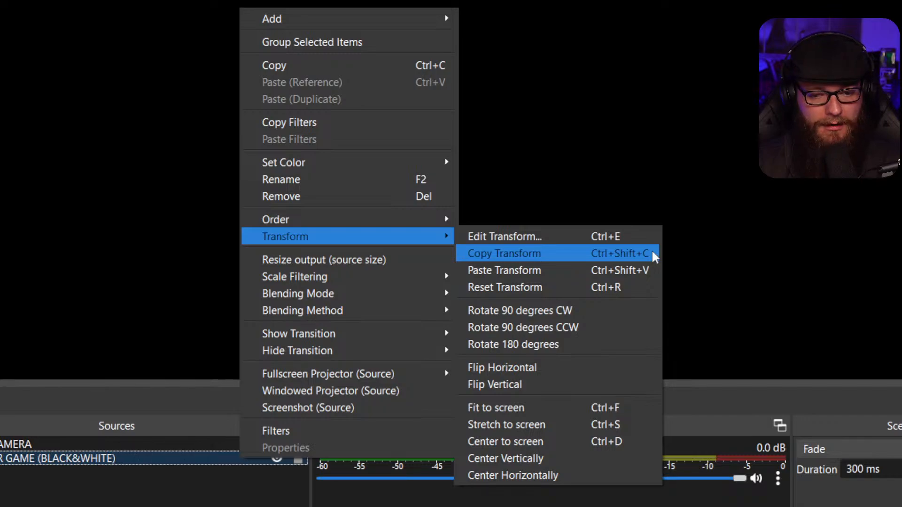
{"action": "left_click", "coordinate": [652, 252]}
Lock the HORROR GAME (BLACK&WHITE) source and paste its copied transform onto MAIN CAMERA
{"action": "left_click", "coordinate": [297, 459]}
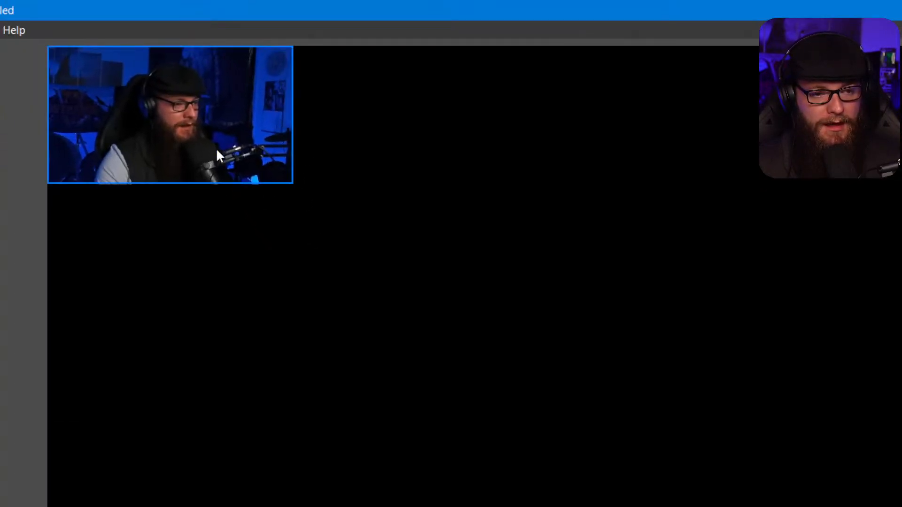
{"action": "left_click", "coordinate": [261, 141]}
{"action": "right_click", "coordinate": [262, 140]}
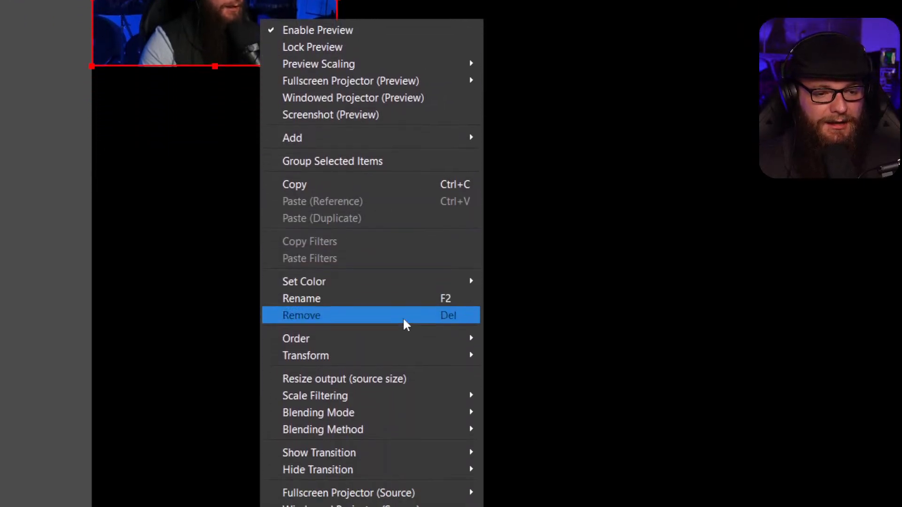
{"action": "mouse_move", "coordinate": [443, 355]}
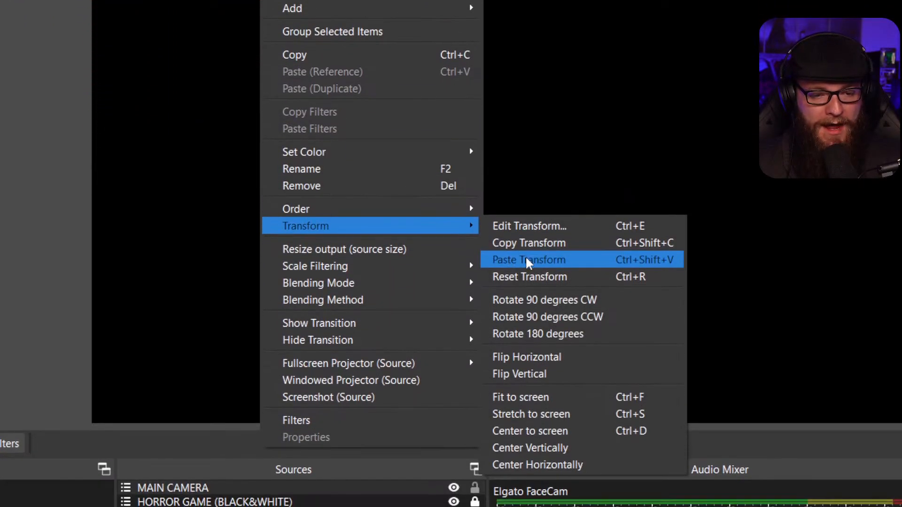
{"action": "left_click", "coordinate": [525, 261]}
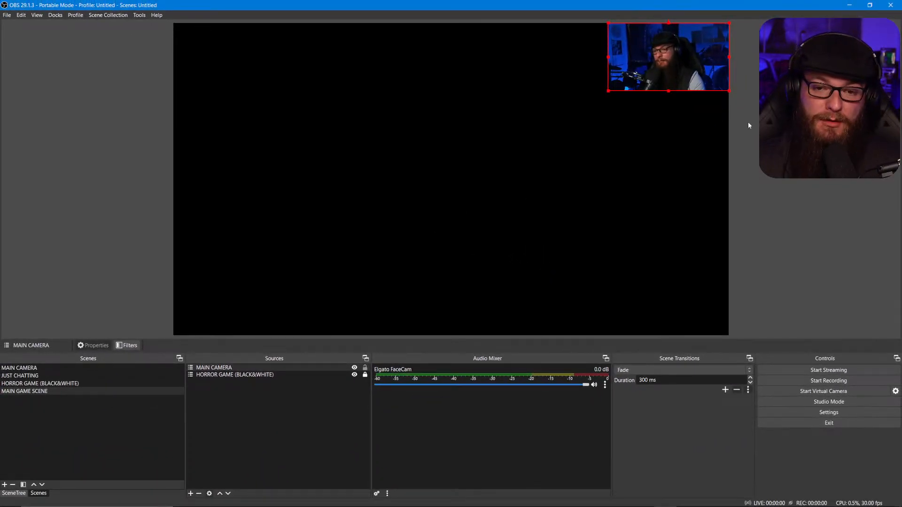
Lock MAIN CAMERA, and toggle its visibility off and back on to compare it with the black-and-white copy
{"action": "left_click", "coordinate": [365, 368]}
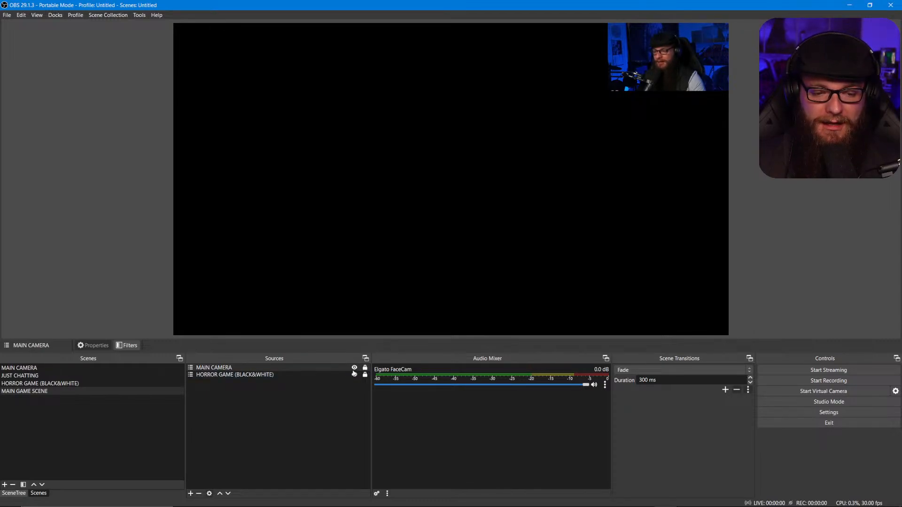
{"action": "left_click", "coordinate": [354, 368]}
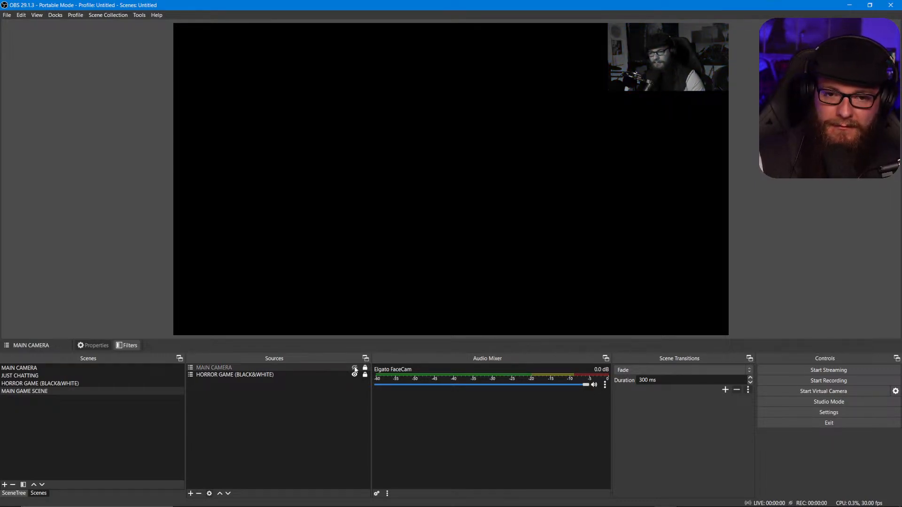
{"action": "left_click", "coordinate": [355, 368]}
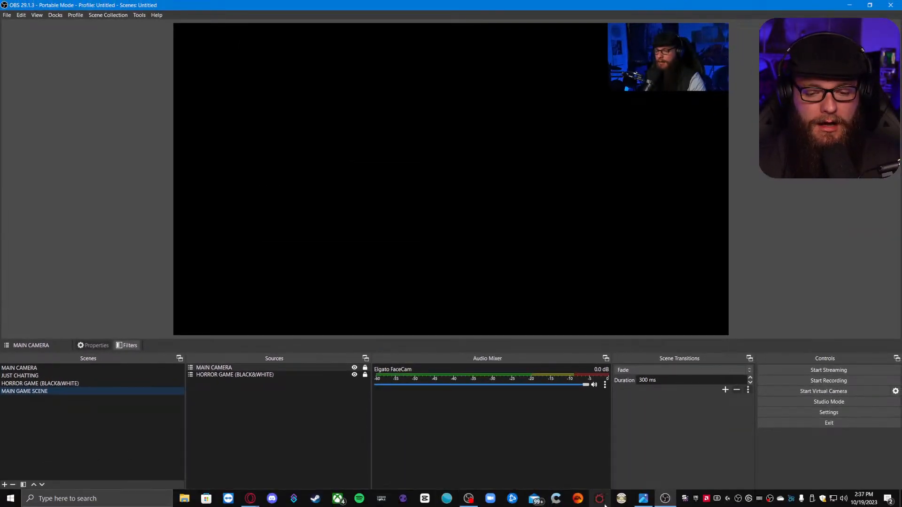
Switch to the image viewer to examine the installation steps in OBS Plugins.png, and minimize it again
{"action": "left_click", "coordinate": [643, 499]}
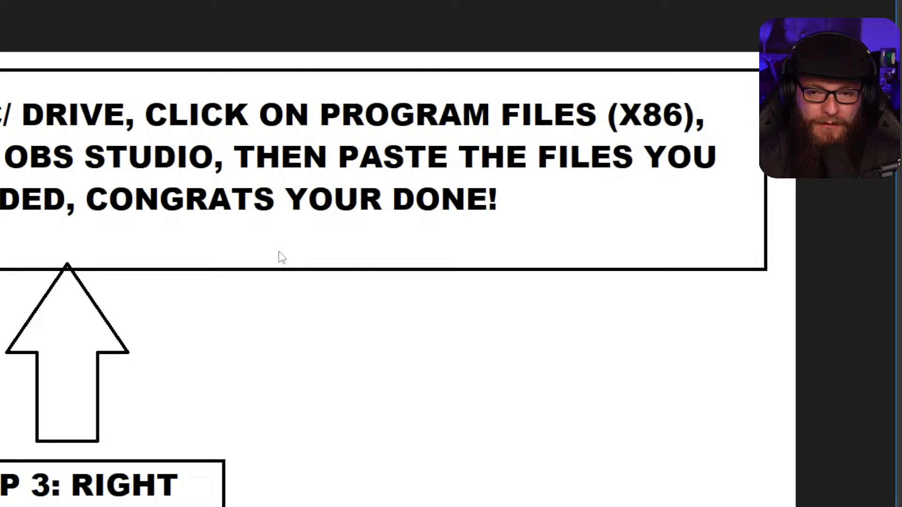
{"action": "scroll", "coordinate": [254, 250], "scroll_direction": "up", "scroll_amount": 1}
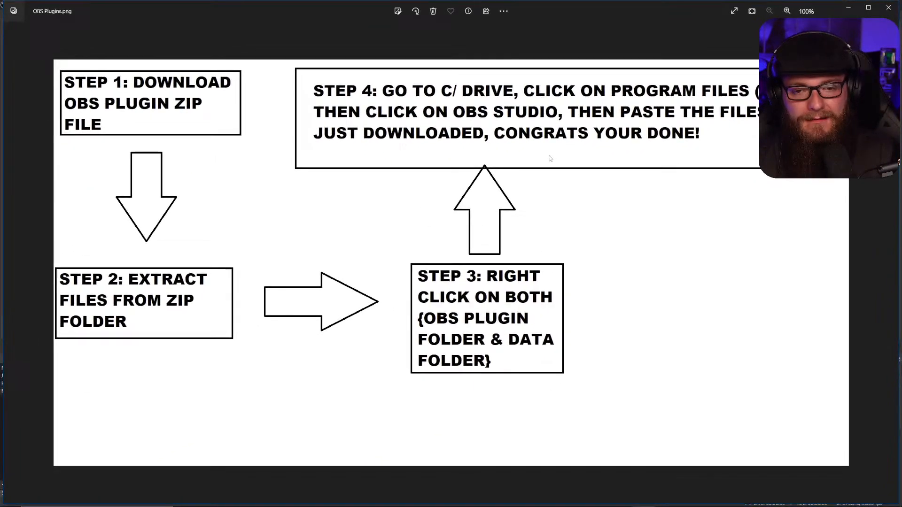
{"action": "left_click", "coordinate": [845, 10]}
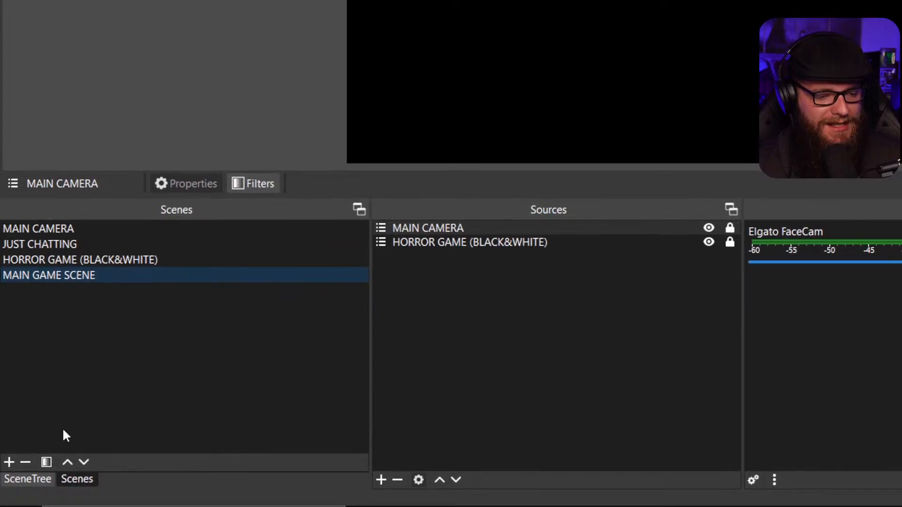
Create a new scene named OVERLAY SLIDESHOW
{"action": "left_click", "coordinate": [9, 462]}
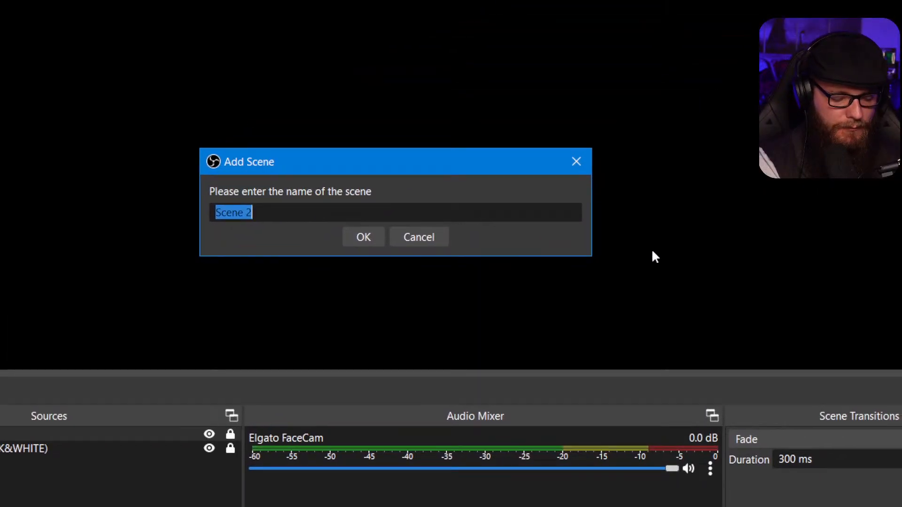
{"action": "type", "text": "o"}
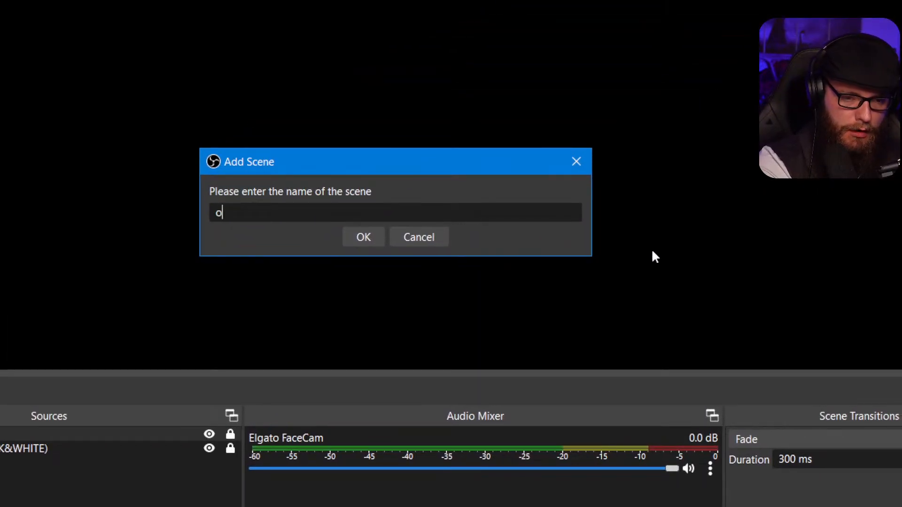
{"action": "key", "text": "BackSpace"}
{"action": "type", "text": "OVERL"}
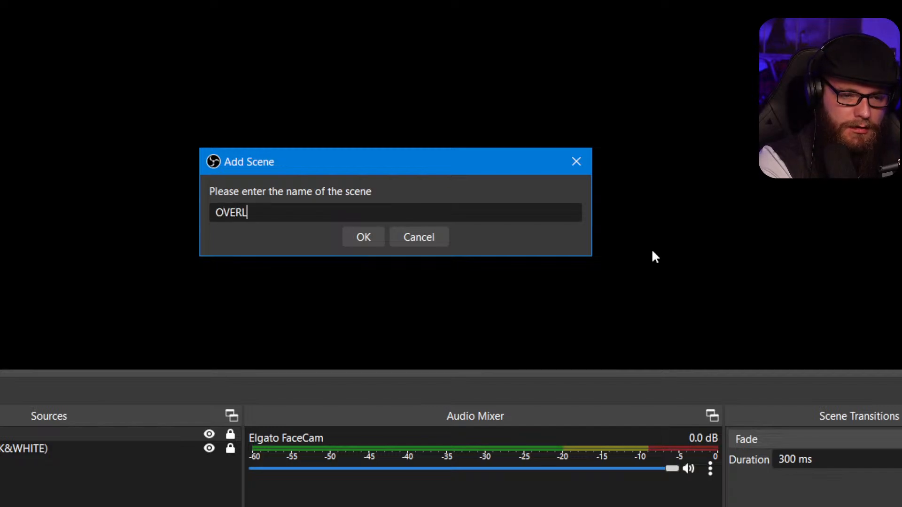
{"action": "type", "text": "AY SLIDEWHO"}
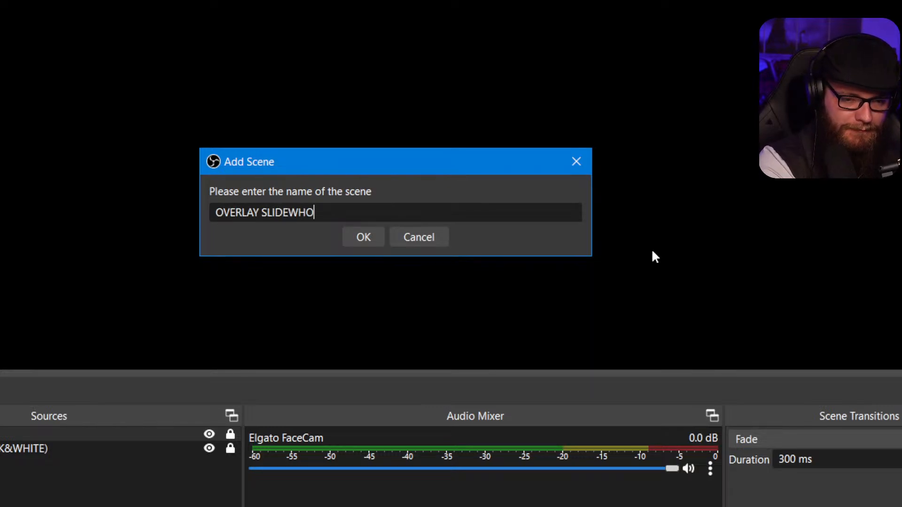
{"action": "key", "text": "BackSpace"}
{"action": "key", "text": "BackSpace"}
{"action": "key", "text": "BackSpace"}
{"action": "type", "text": "SHOW"}
{"action": "key", "text": "Return"}
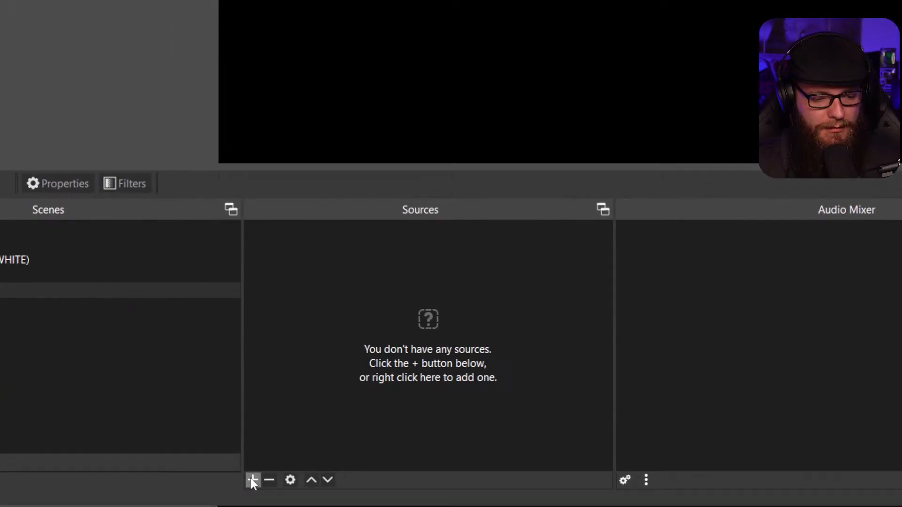
Add a new Image Slide Show source named Platform Logos to the OVERLAY SLIDESHOW scene
{"action": "left_click", "coordinate": [190, 493]}
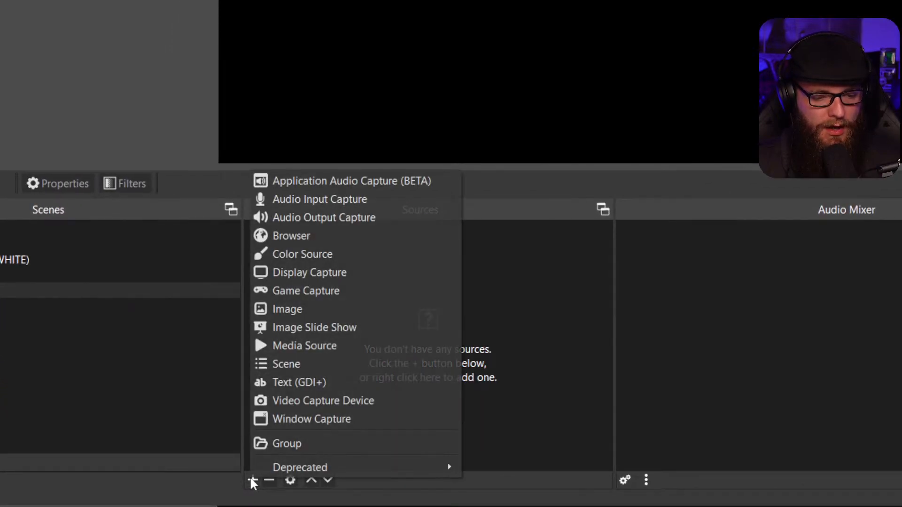
{"action": "left_click", "coordinate": [404, 328]}
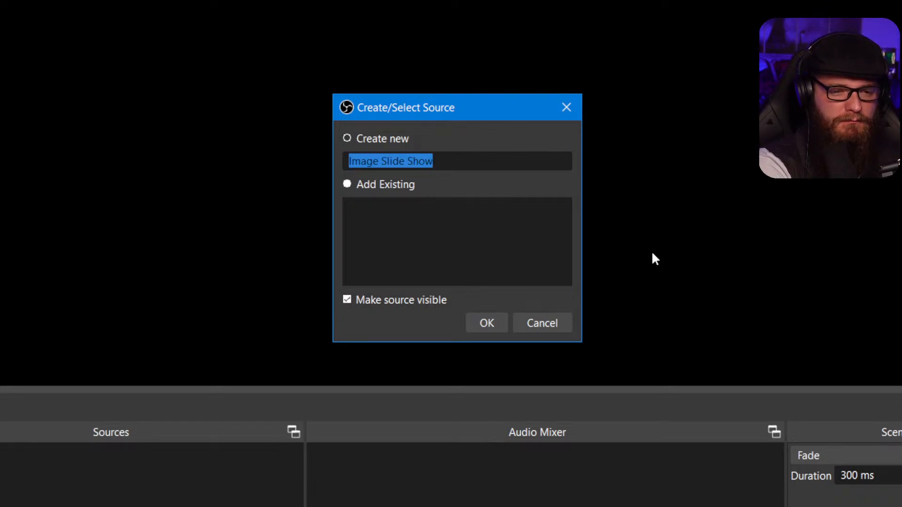
{"action": "type", "text": "Pla"}
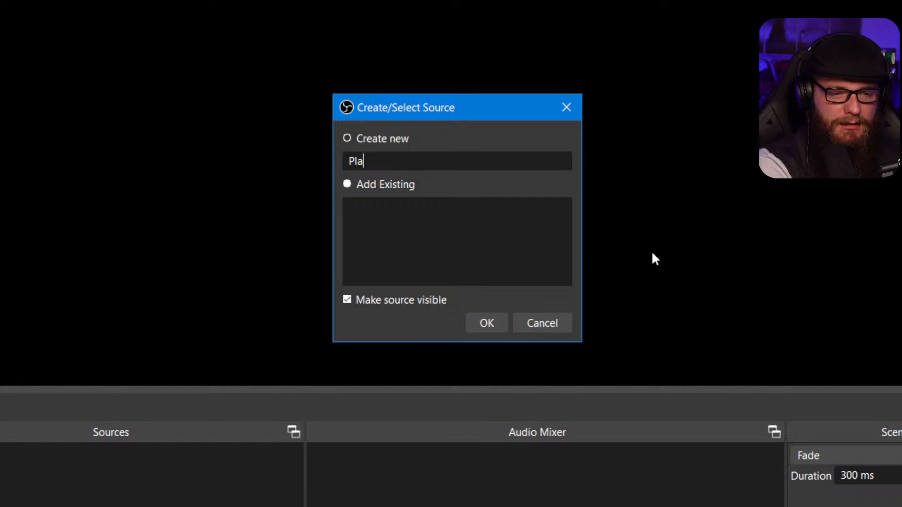
{"action": "type", "text": "tform Log"}
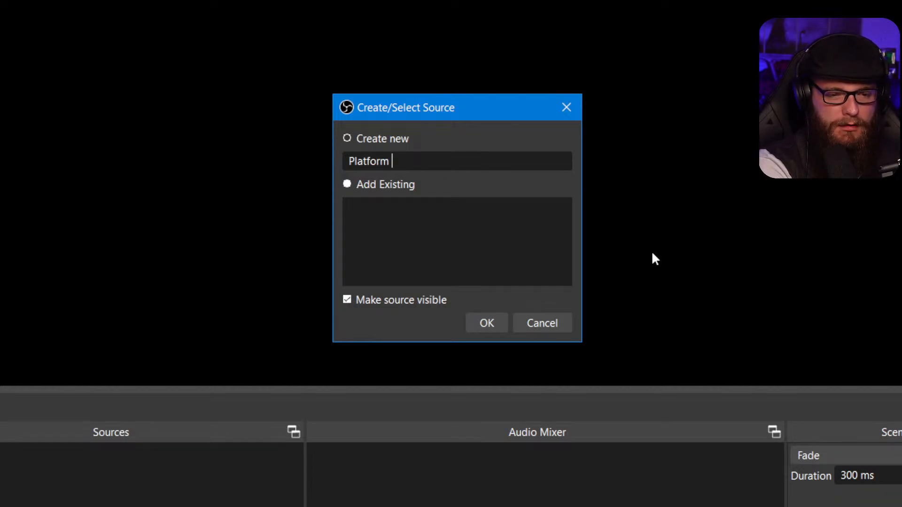
{"action": "type", "text": "os"}
{"action": "key", "text": "Return"}
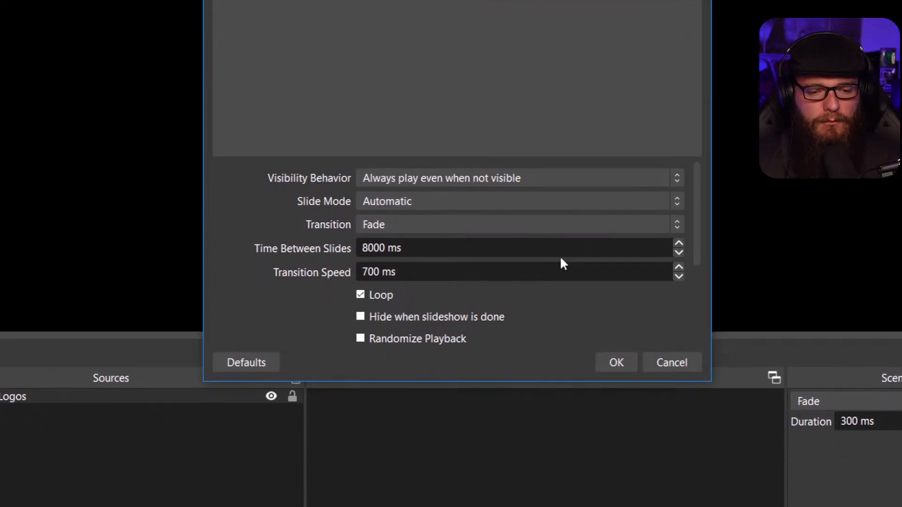
Examine the Platform Logos slide show's visibility behavior, slide mode, transition, timing and playback options
{"action": "scroll", "coordinate": [310, 256], "scroll_direction": "down", "scroll_amount": 3}
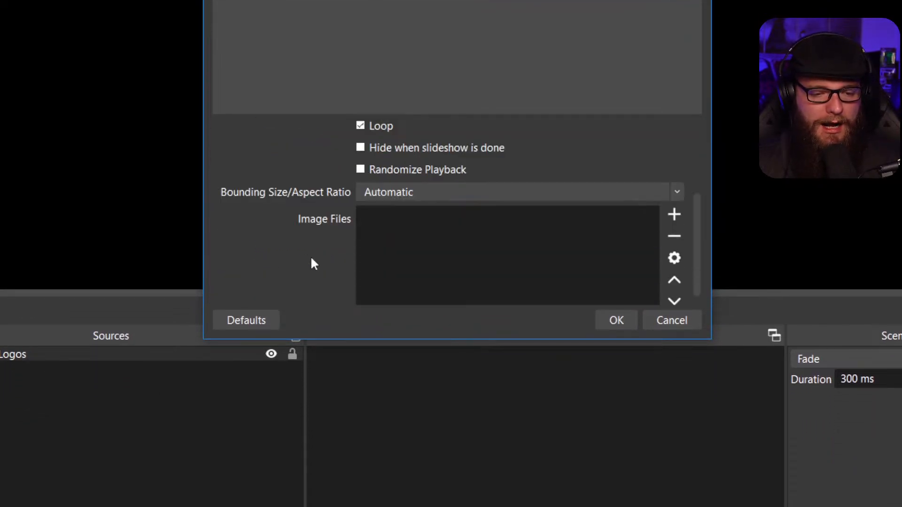
{"action": "scroll", "coordinate": [309, 255], "scroll_direction": "up", "scroll_amount": 3}
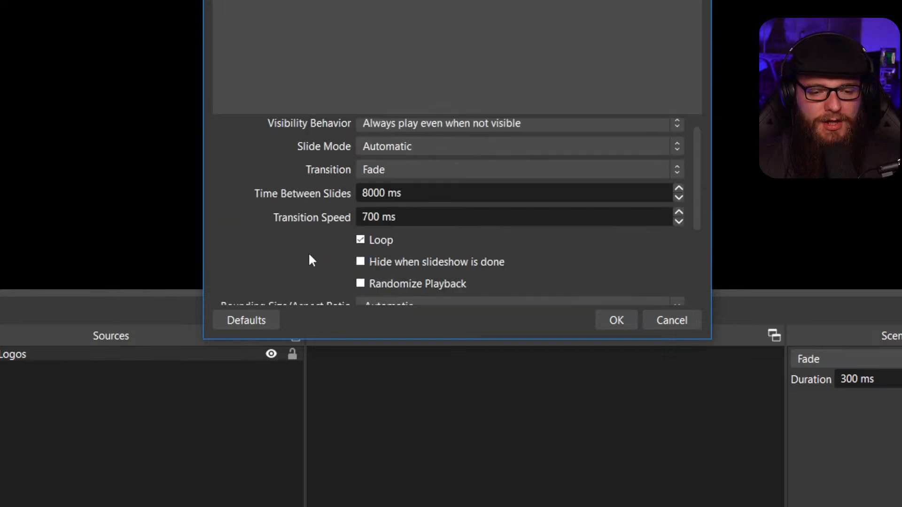
{"action": "scroll", "coordinate": [309, 255], "scroll_direction": "up", "scroll_amount": 1}
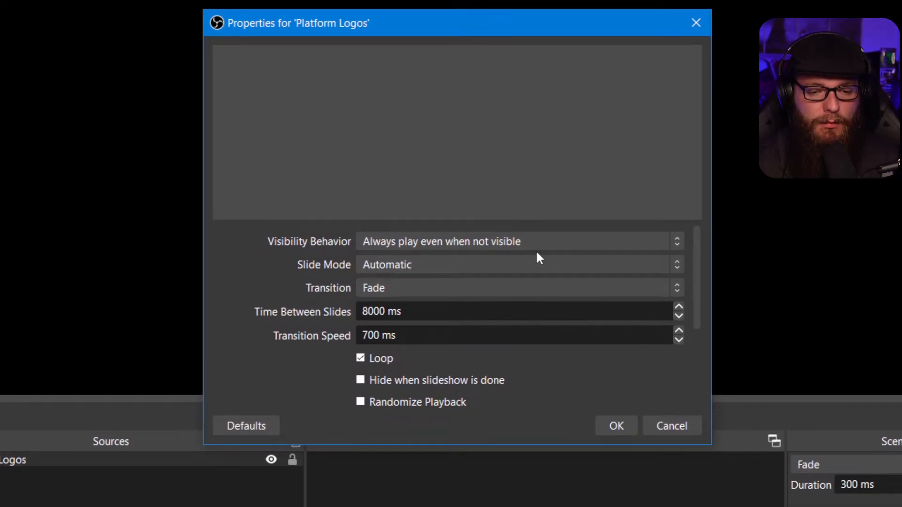
{"action": "left_click", "coordinate": [544, 252]}
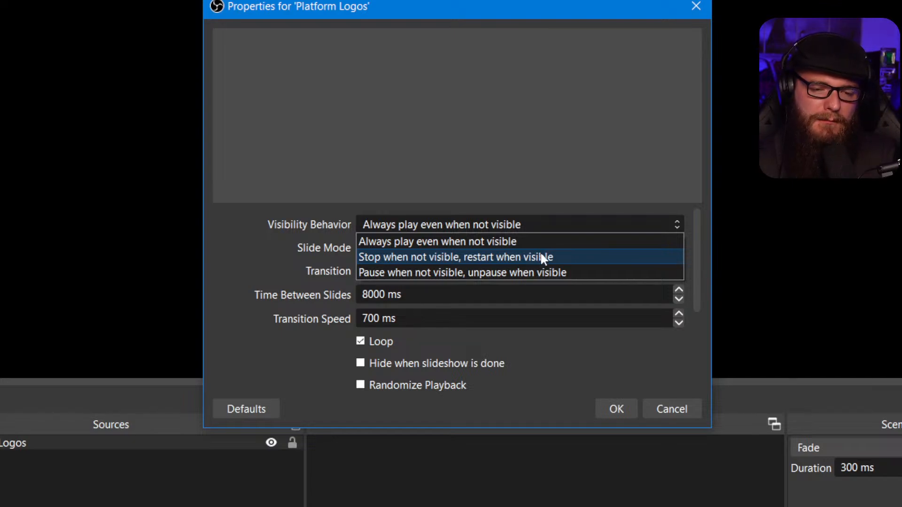
{"action": "left_click", "coordinate": [546, 248]}
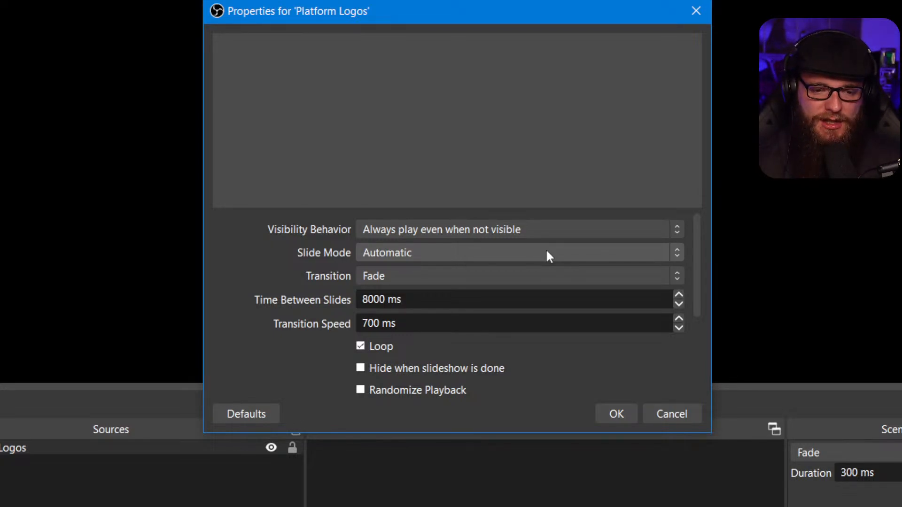
{"action": "left_click", "coordinate": [547, 273]}
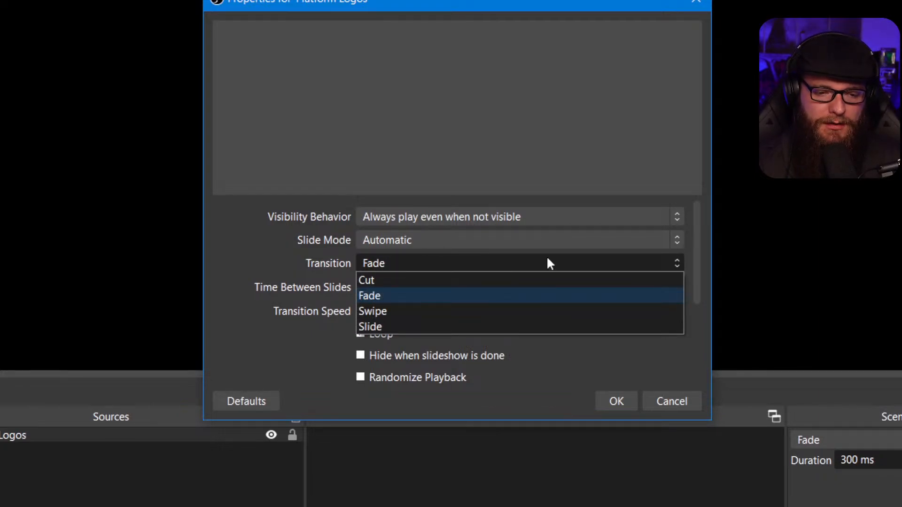
{"action": "left_click", "coordinate": [547, 258]}
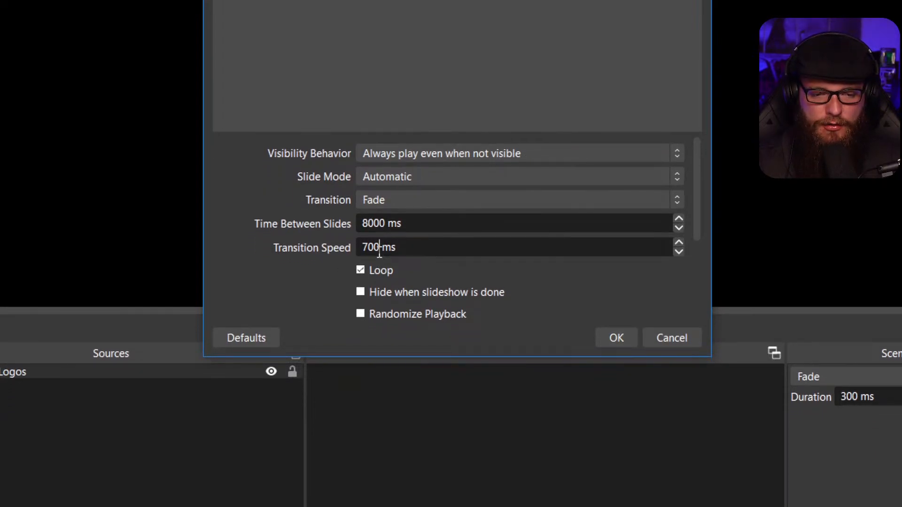
{"action": "double_click", "coordinate": [380, 253]}
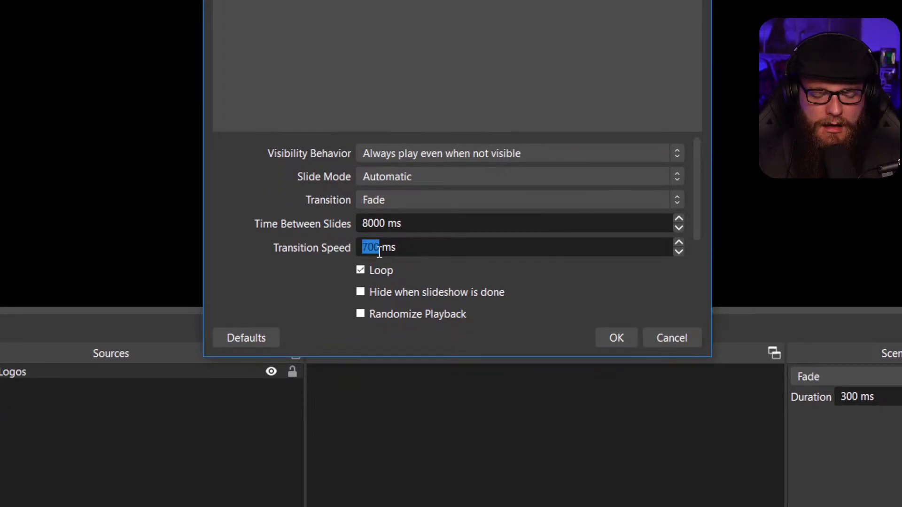
{"action": "left_click", "coordinate": [311, 257]}
Start adding image files to the Platform Logos slide show and open the PNG Folder inside Pictures
{"action": "scroll", "coordinate": [311, 254], "scroll_direction": "down", "scroll_amount": 3}
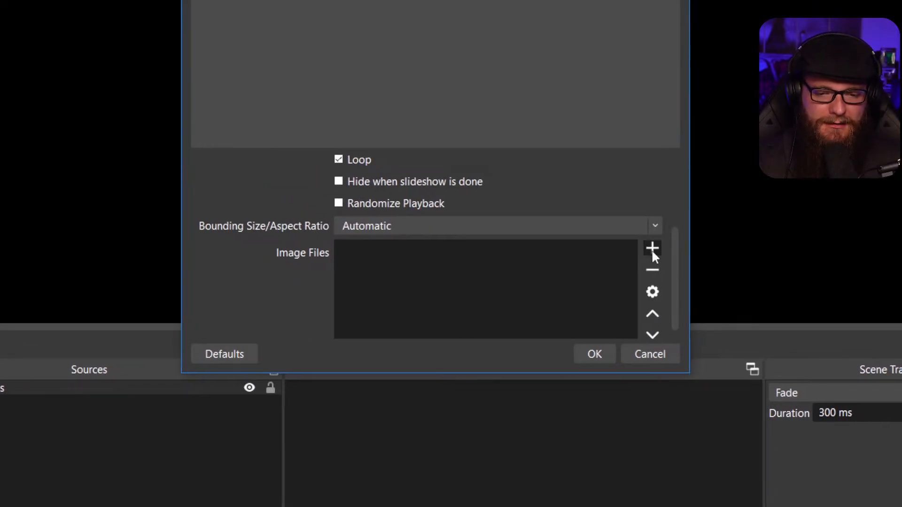
{"action": "left_click", "coordinate": [674, 243]}
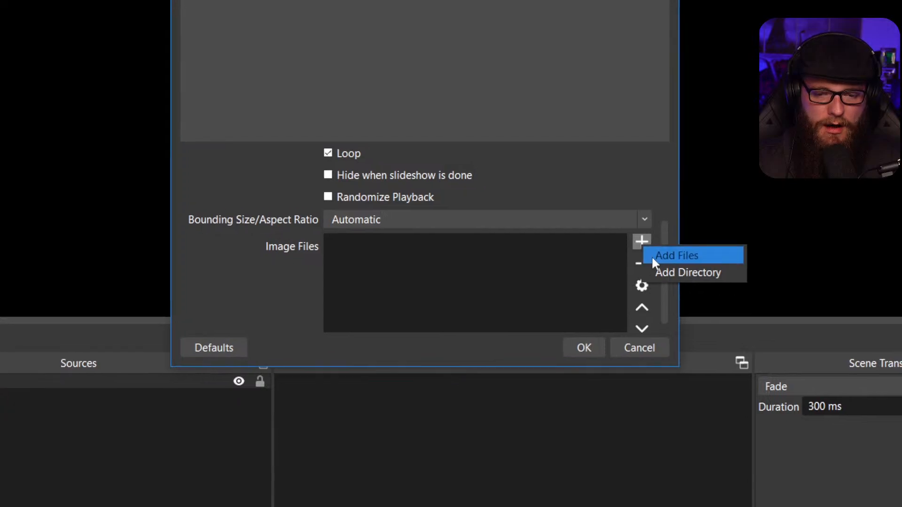
{"action": "left_click", "coordinate": [652, 257]}
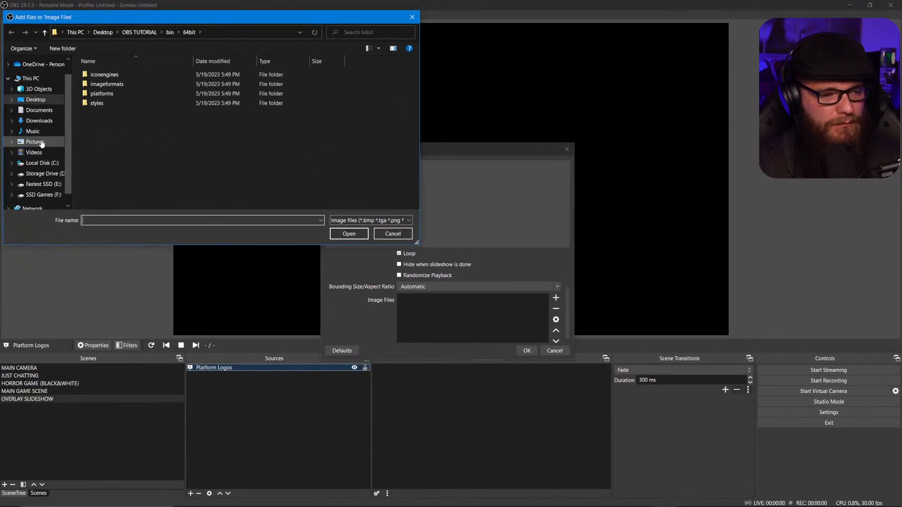
{"action": "left_click", "coordinate": [41, 141]}
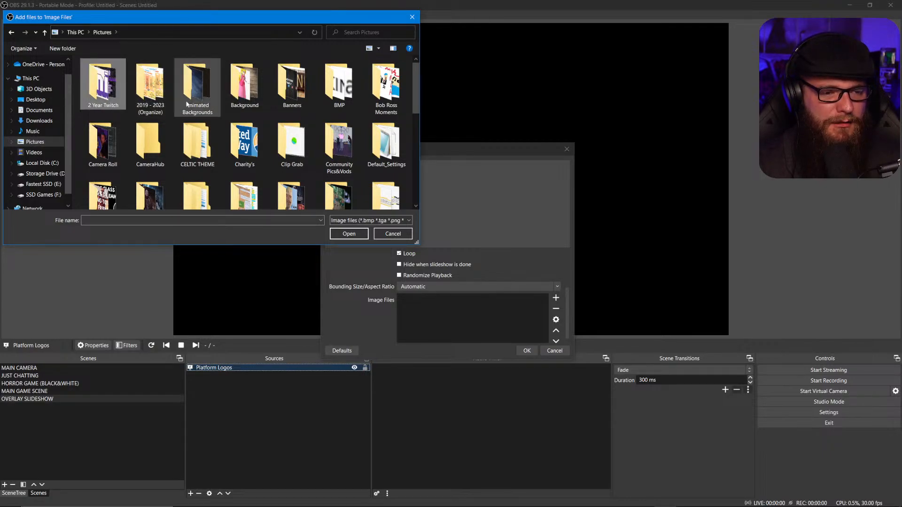
{"action": "scroll", "coordinate": [186, 100], "scroll_direction": "down", "scroll_amount": 2}
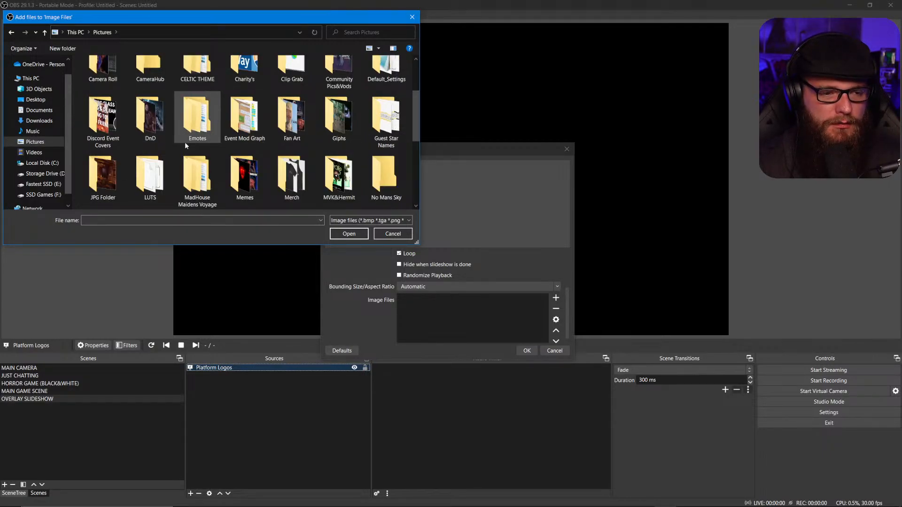
{"action": "scroll", "coordinate": [202, 127], "scroll_direction": "down", "scroll_amount": 1}
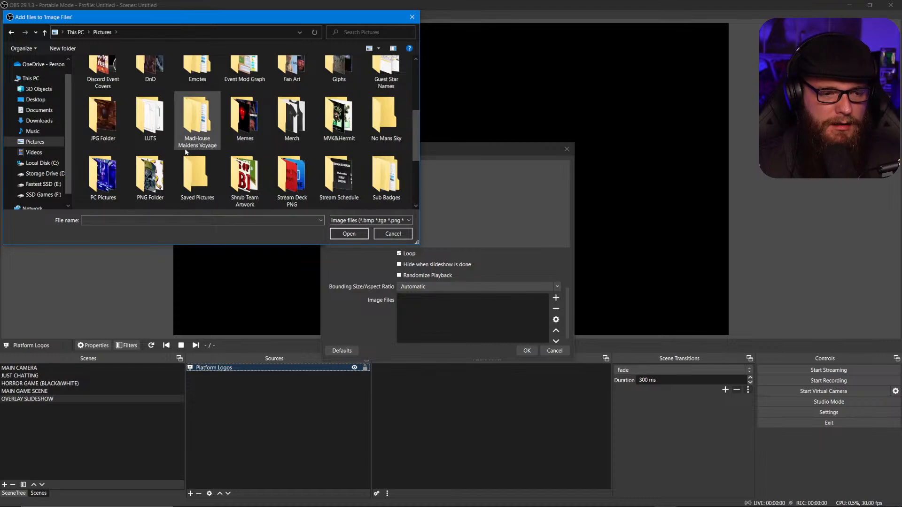
{"action": "double_click", "coordinate": [151, 176]}
{"action": "scroll", "coordinate": [209, 157], "scroll_direction": "down", "scroll_amount": 2}
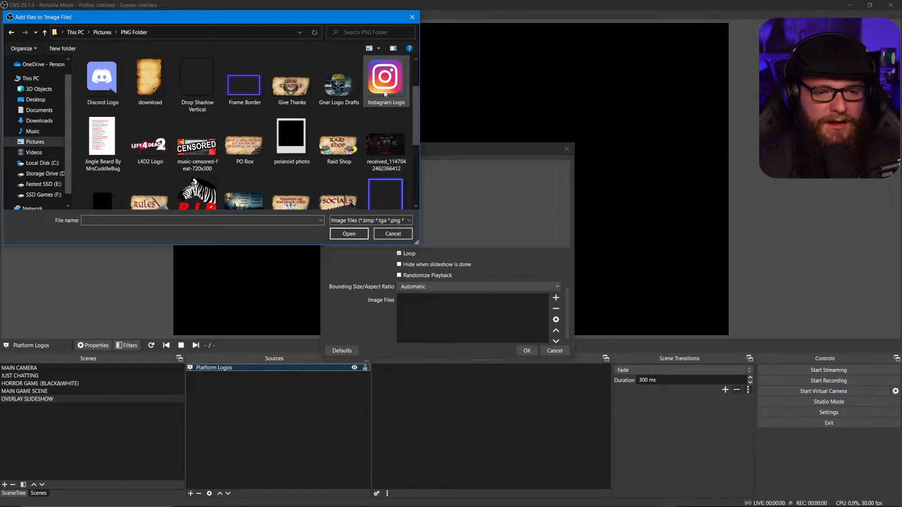
Add the Discord Logo, Instagram Logo and Twitter bird (youtube-play-button-logo) images together to the slide show and accept its properties
{"action": "left_click", "coordinate": [385, 94]}
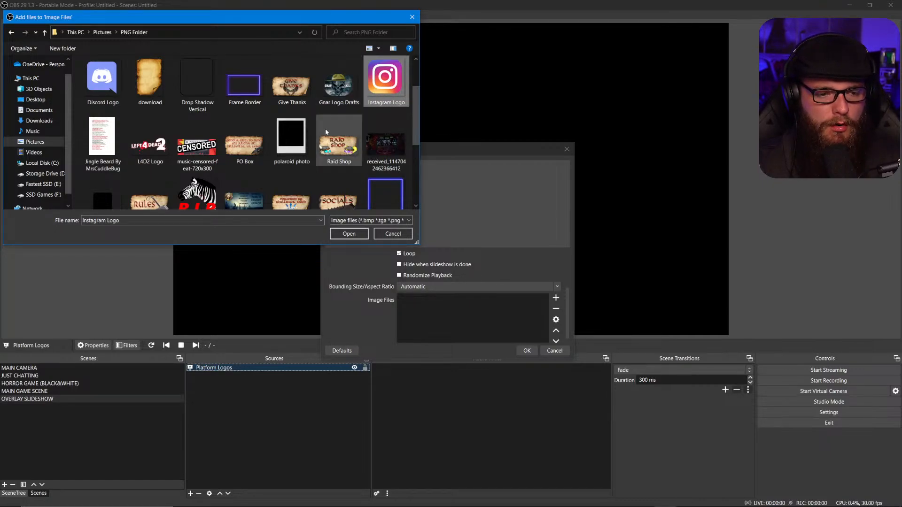
{"action": "scroll", "coordinate": [325, 129], "scroll_direction": "down", "scroll_amount": 2}
{"action": "scroll", "coordinate": [325, 128], "scroll_direction": "down", "scroll_amount": 5}
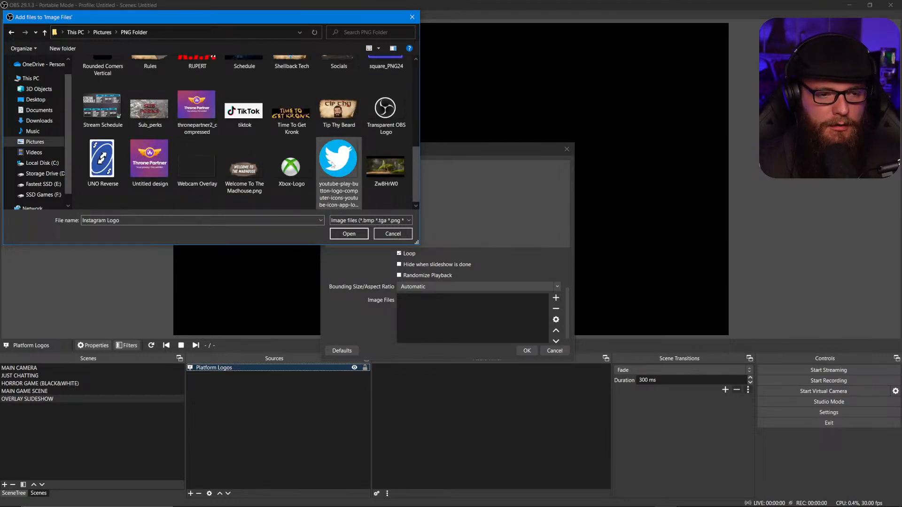
{"action": "left_click", "coordinate": [332, 164], "text": "ctrl"}
{"action": "scroll", "coordinate": [332, 160], "scroll_direction": "up", "scroll_amount": 5}
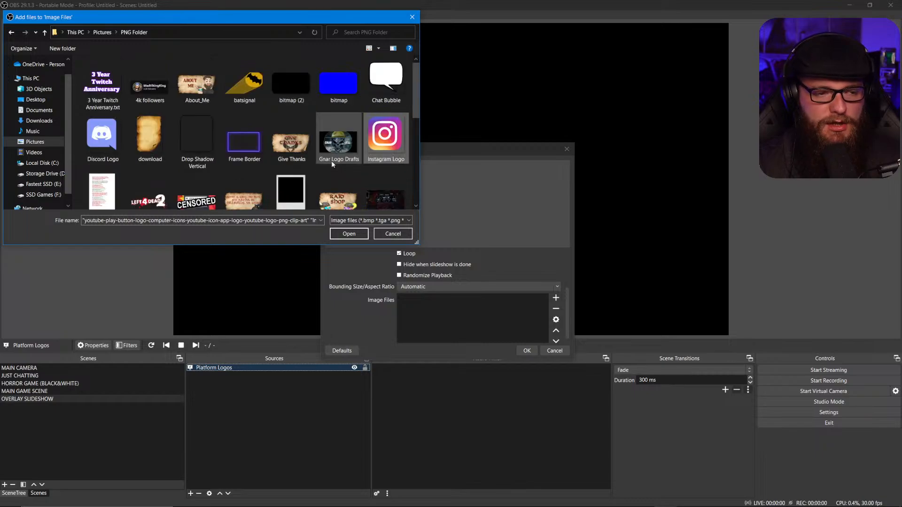
{"action": "left_click", "coordinate": [114, 143], "text": "ctrl"}
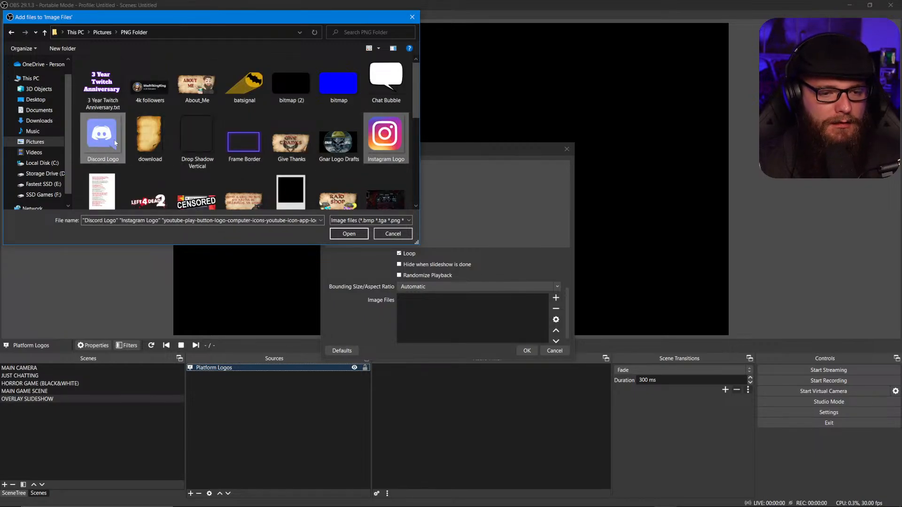
{"action": "left_click", "coordinate": [348, 233]}
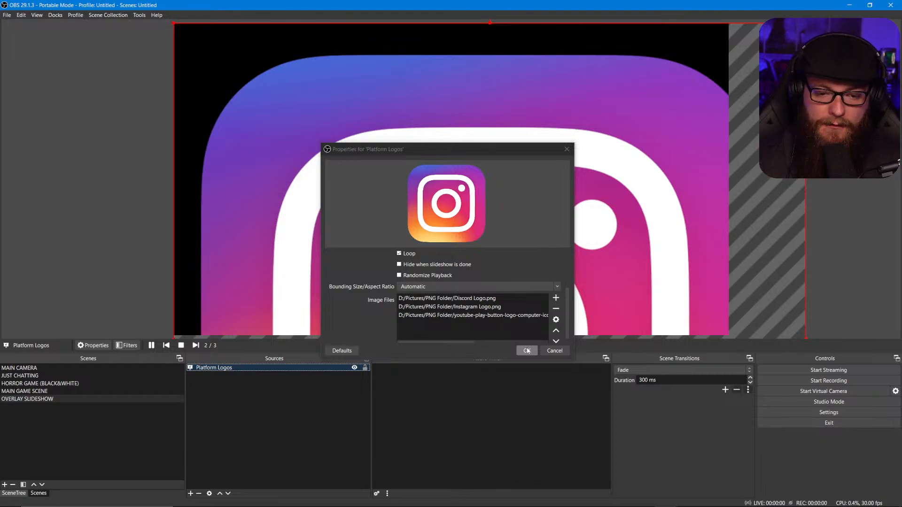
{"action": "left_click", "coordinate": [527, 351]}
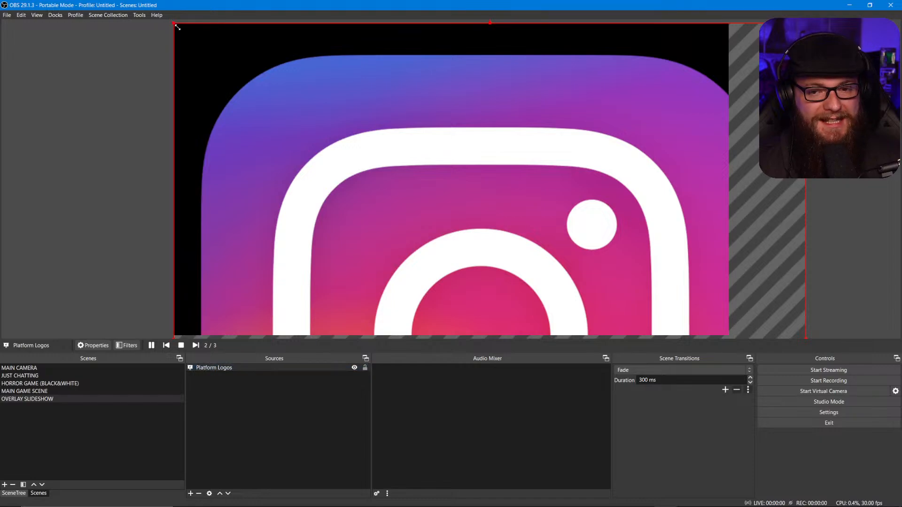
Fit the Platform Logos source to the screen with a transform
{"action": "left_click_drag", "start_coordinate": [177, 28], "coordinate": [330, 180]}
{"action": "left_click_drag", "start_coordinate": [461, 221], "coordinate": [346, 67]}
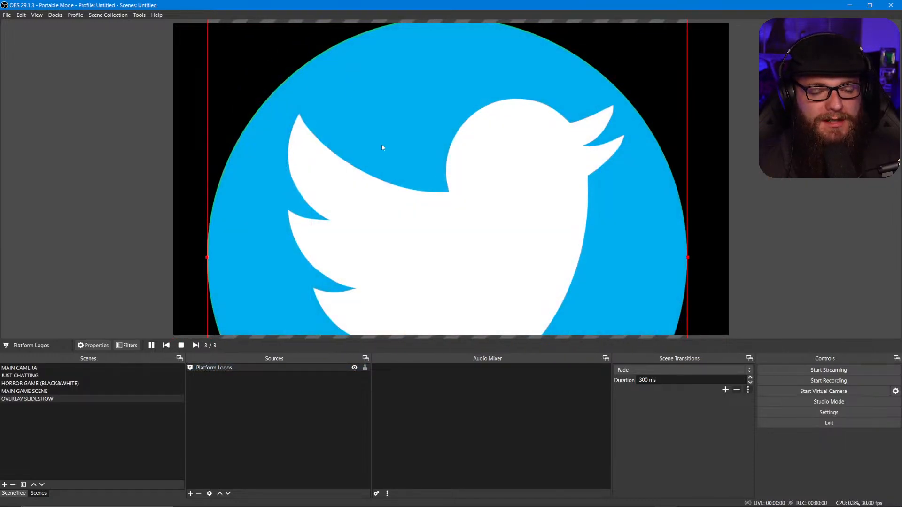
{"action": "right_click", "coordinate": [351, 150]}
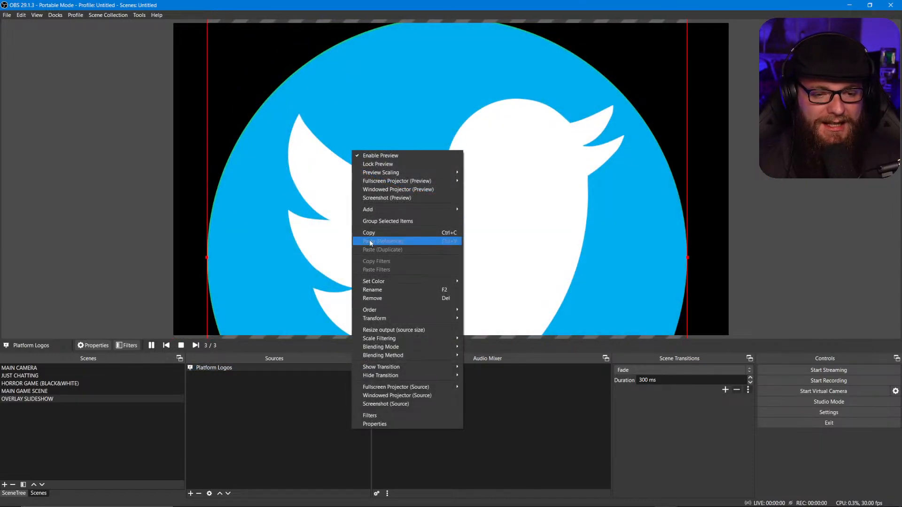
{"action": "right_click", "coordinate": [308, 189]}
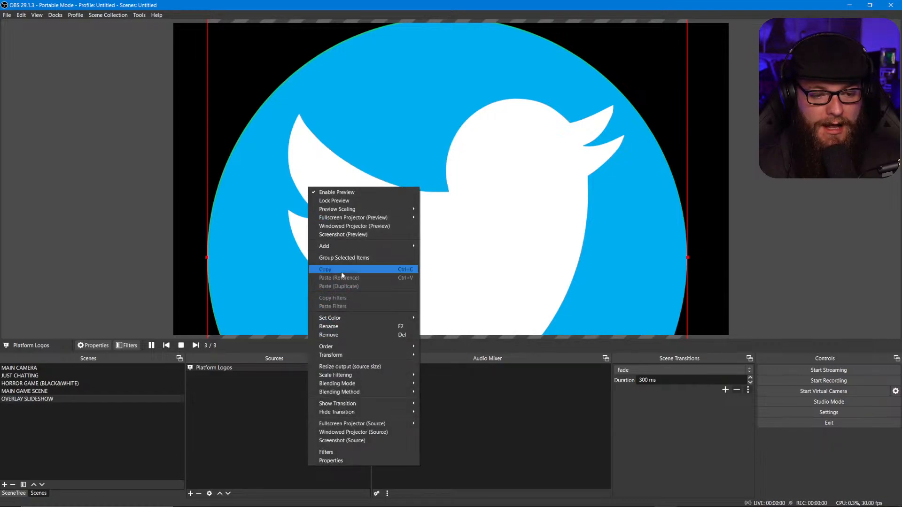
{"action": "mouse_move", "coordinate": [359, 351]}
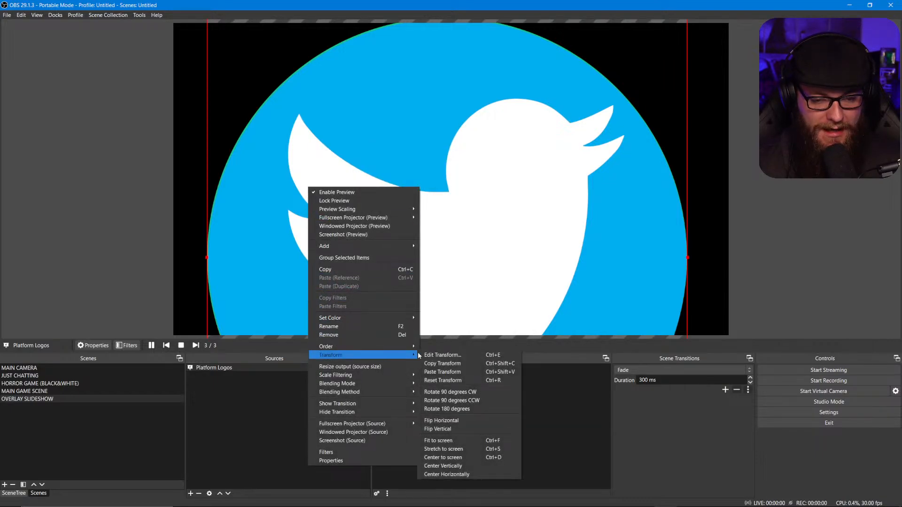
{"action": "left_click", "coordinate": [458, 441]}
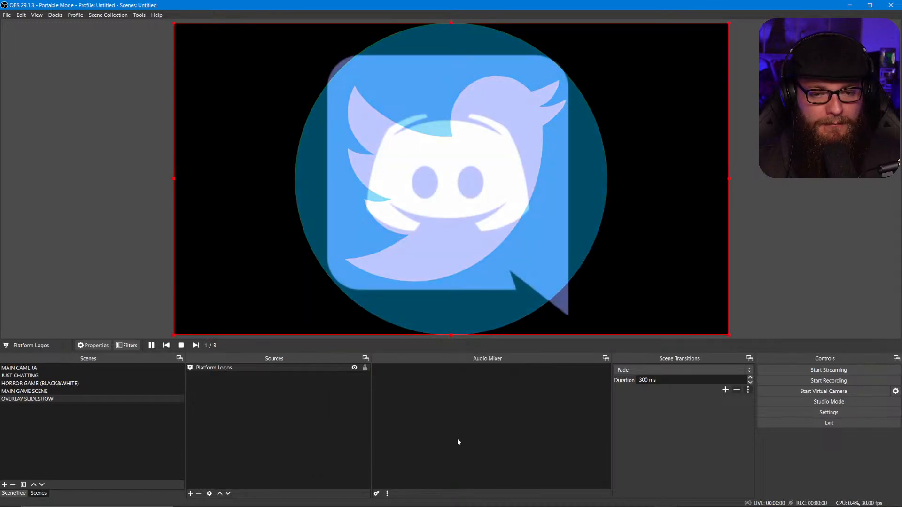
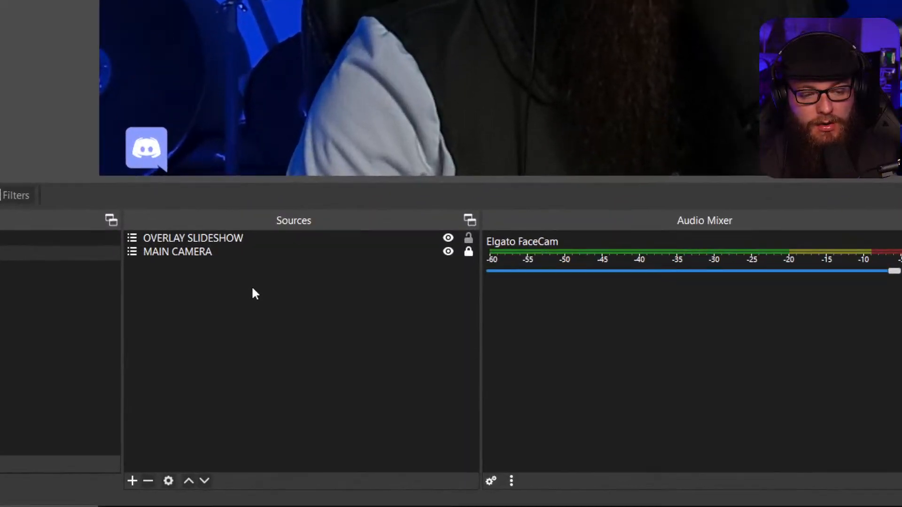
Copy the OVERLAY SLIDESHOW source from JUST CHATTING and paste it as a reference into MAIN GAME SCENE
{"action": "left_click", "coordinate": [264, 359]}
{"action": "right_click", "coordinate": [265, 359]}
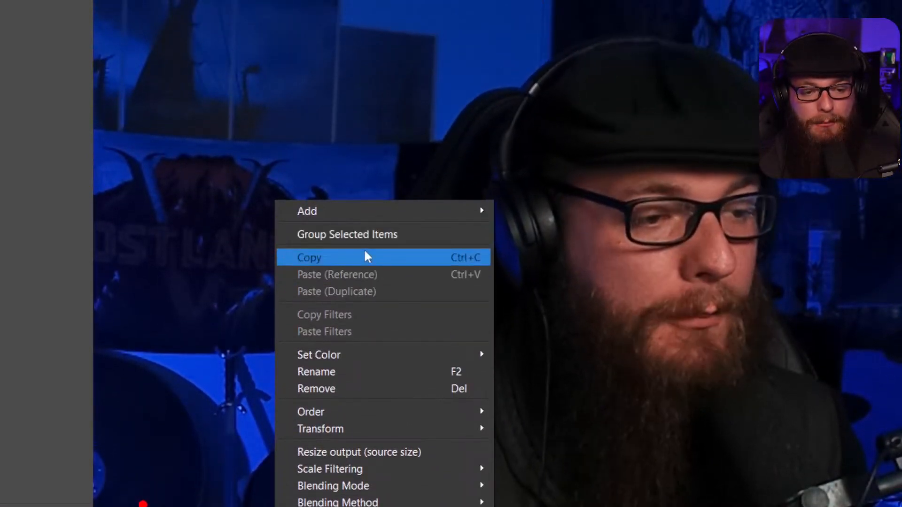
{"action": "left_click", "coordinate": [365, 256]}
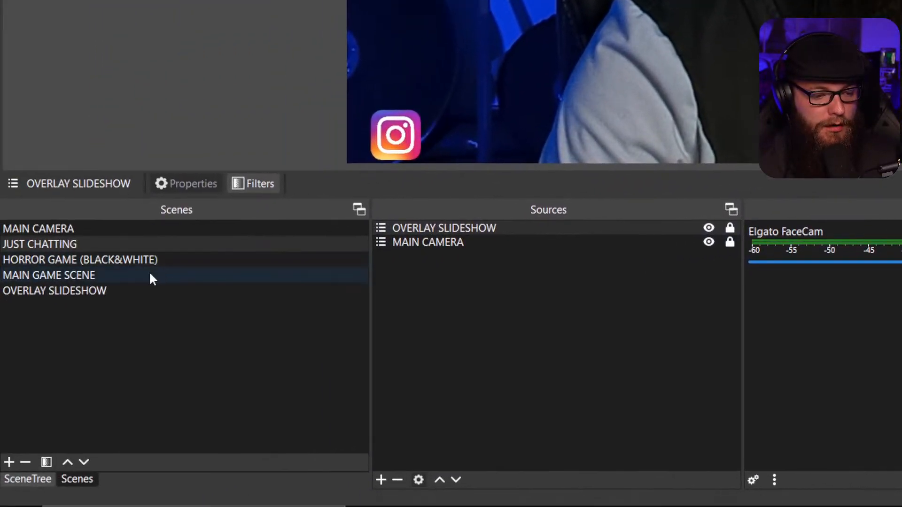
{"action": "left_click", "coordinate": [149, 276]}
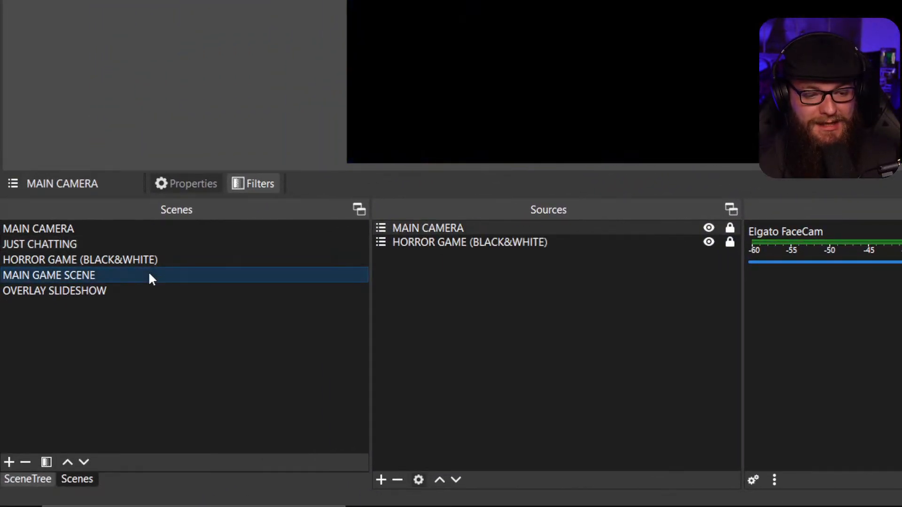
{"action": "right_click", "coordinate": [487, 291]}
{"action": "left_click", "coordinate": [538, 343]}
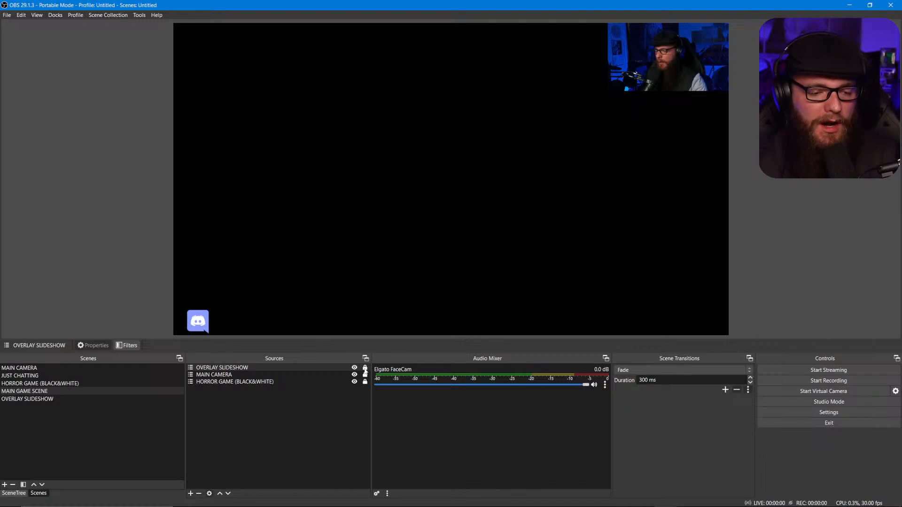
Unlock OVERLAY SLIDESHOW in the JUST CHATTING scene and copy its transform
{"action": "left_click", "coordinate": [78, 376]}
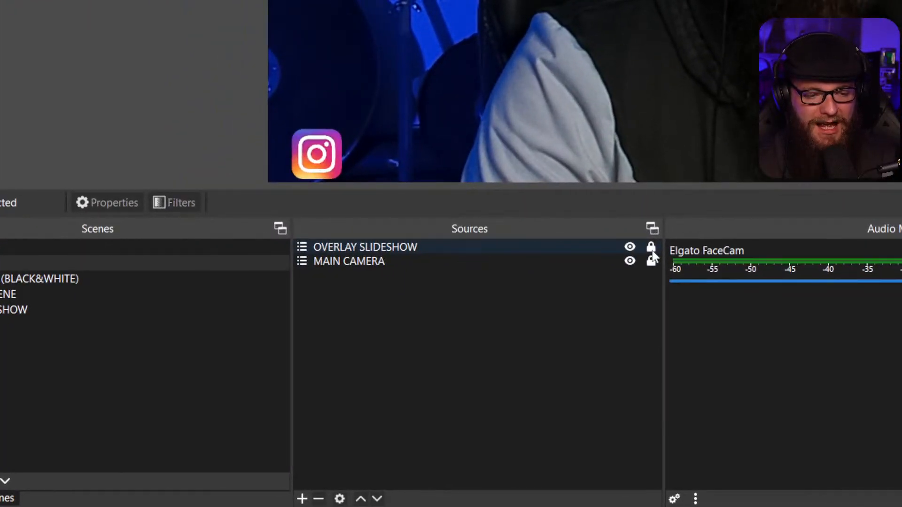
{"action": "left_click", "coordinate": [660, 244]}
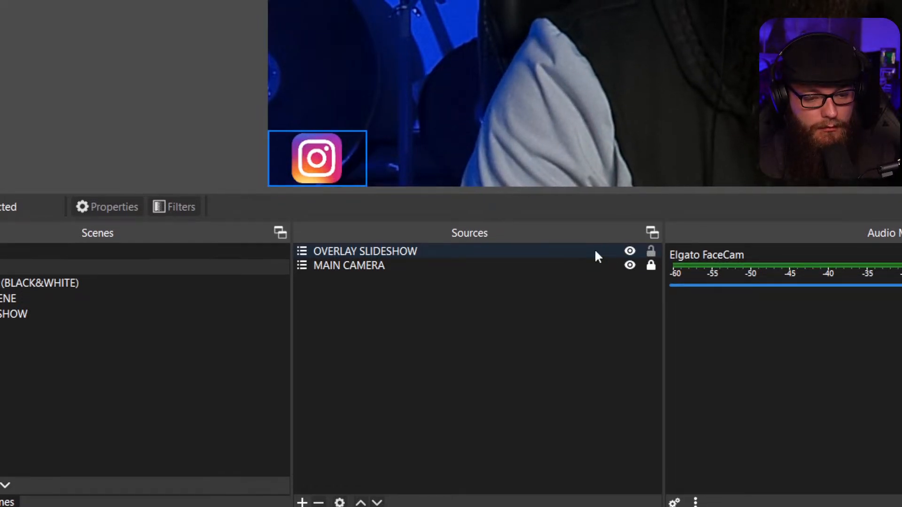
{"action": "right_click", "coordinate": [596, 251]}
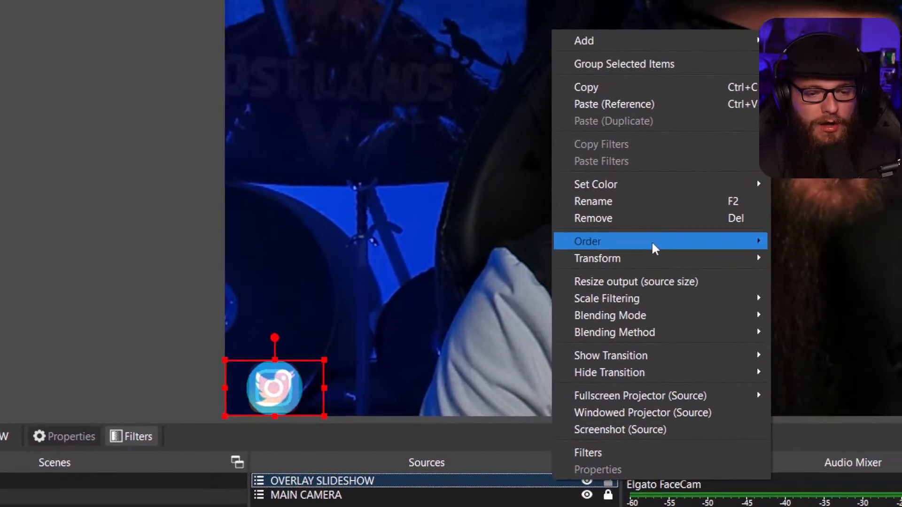
{"action": "mouse_move", "coordinate": [705, 31]}
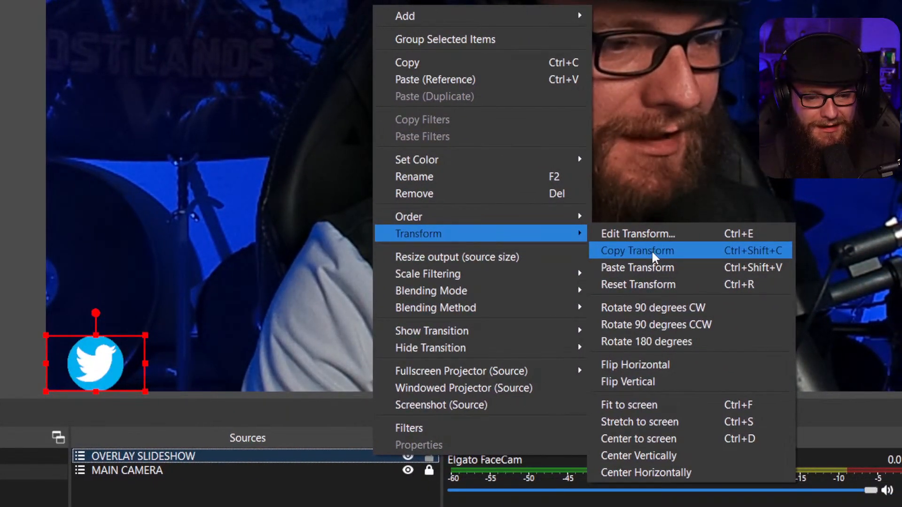
{"action": "left_click", "coordinate": [657, 251]}
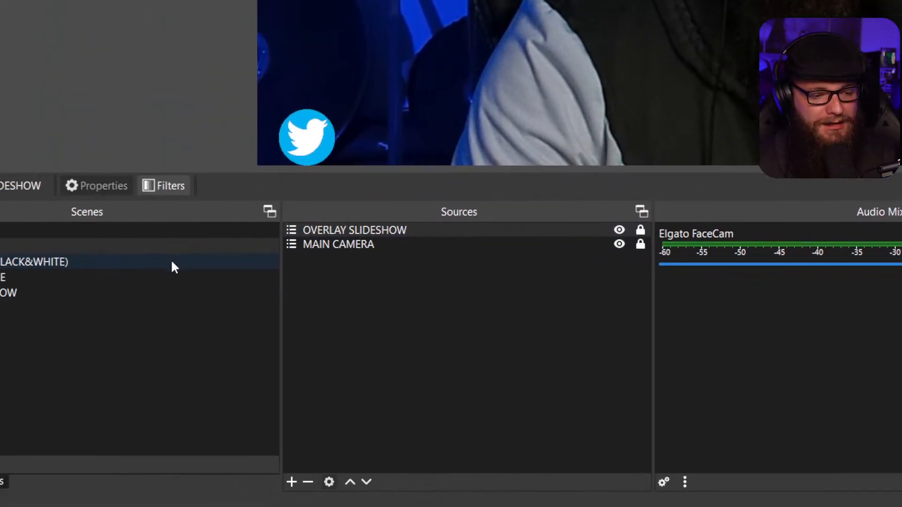
Return to MAIN GAME SCENE and hide its OVERLAY SLIDESHOW source
{"action": "left_click", "coordinate": [251, 260]}
{"action": "left_click", "coordinate": [315, 288]}
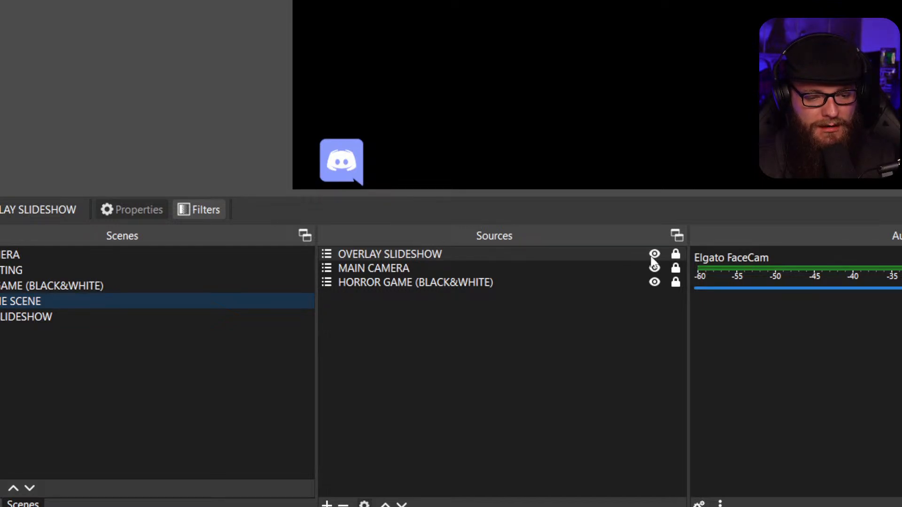
{"action": "left_click", "coordinate": [653, 255]}
{"action": "right_click", "coordinate": [524, 333]}
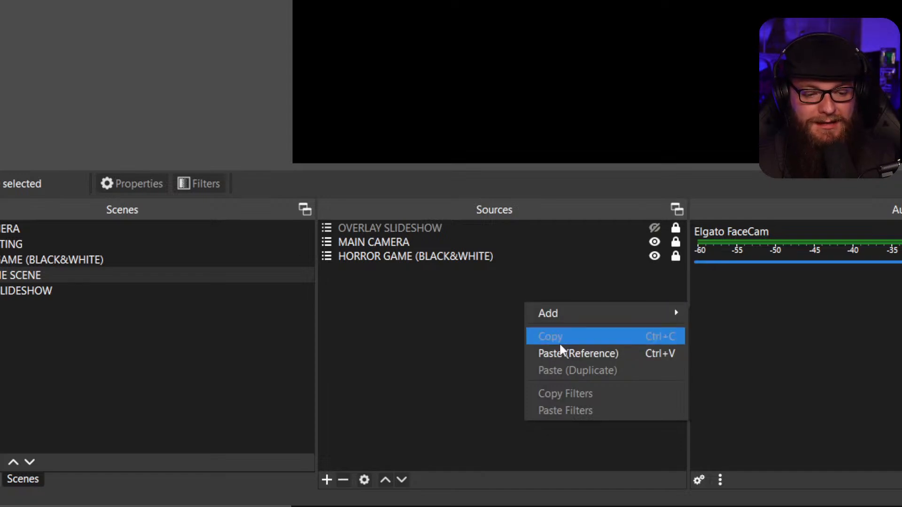
{"action": "left_click", "coordinate": [444, 323]}
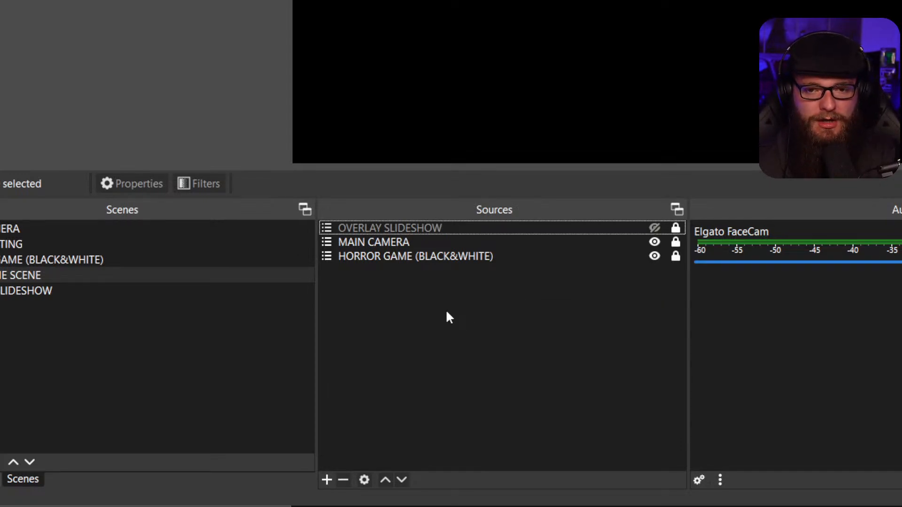
Remove the hidden OVERLAY SLIDESHOW source from MAIN GAME SCENE
{"action": "left_click", "coordinate": [650, 233]}
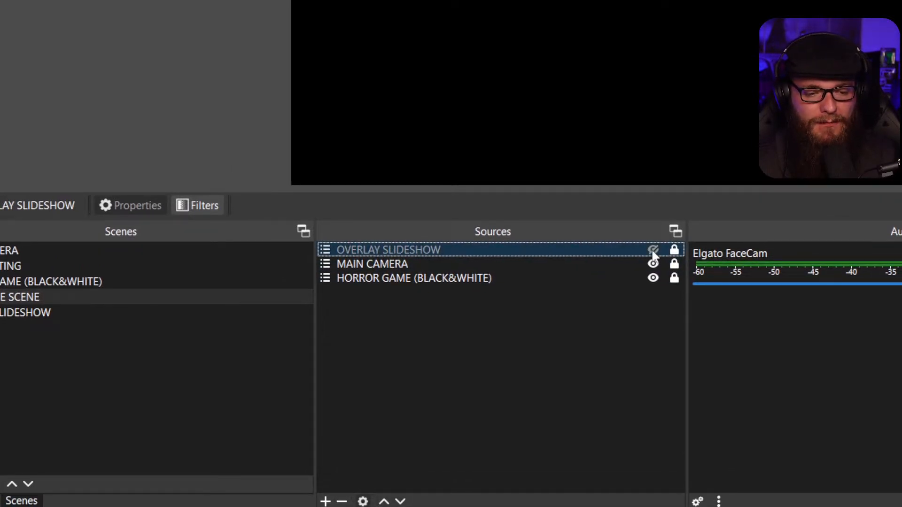
{"action": "key", "text": "Delete"}
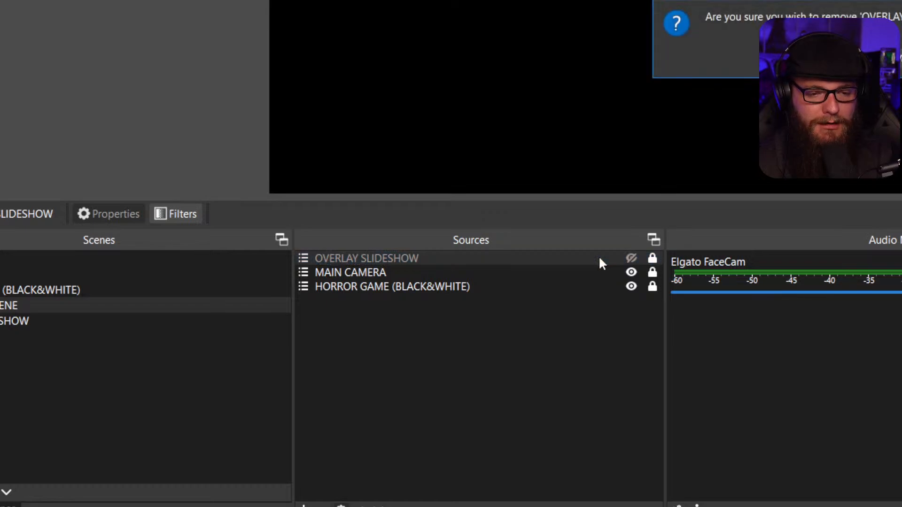
{"action": "key", "text": "Return"}
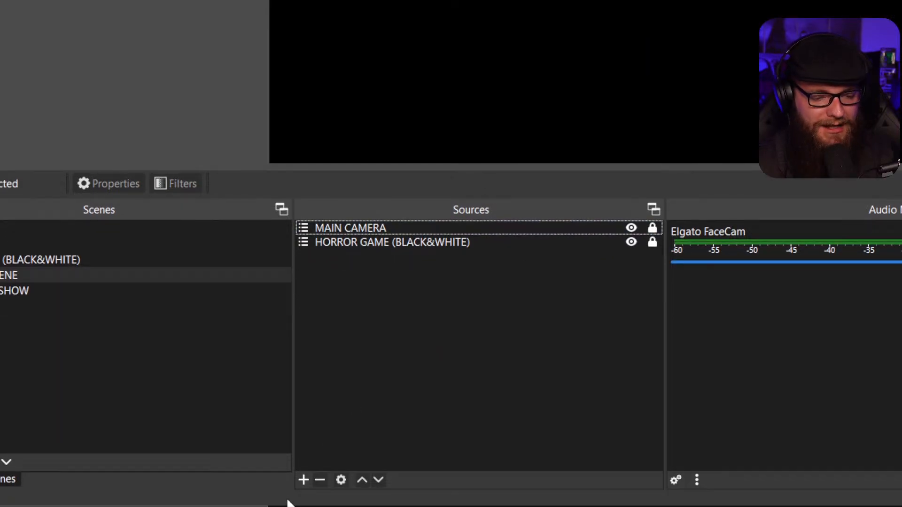
Add the existing OVERLAY SLIDESHOW scene as a visible source in MAIN GAME SCENE
{"action": "left_click", "coordinate": [303, 479]}
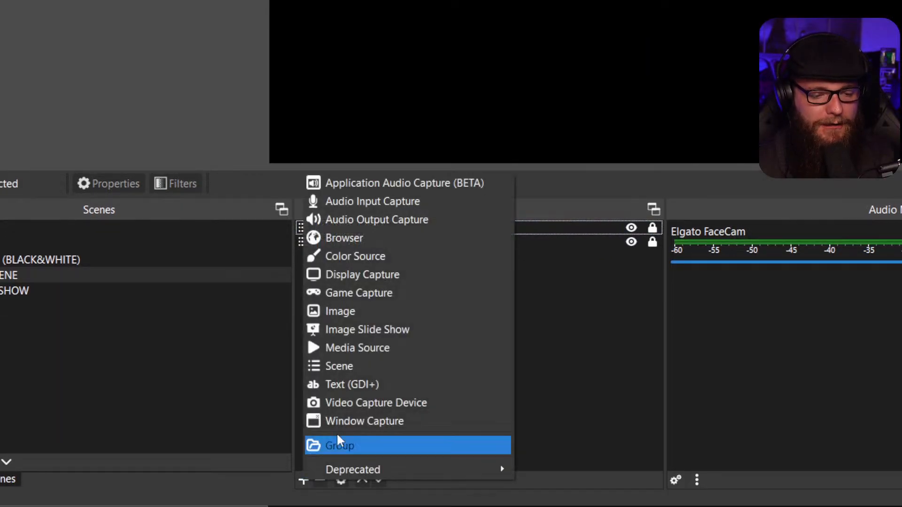
{"action": "left_click", "coordinate": [369, 360]}
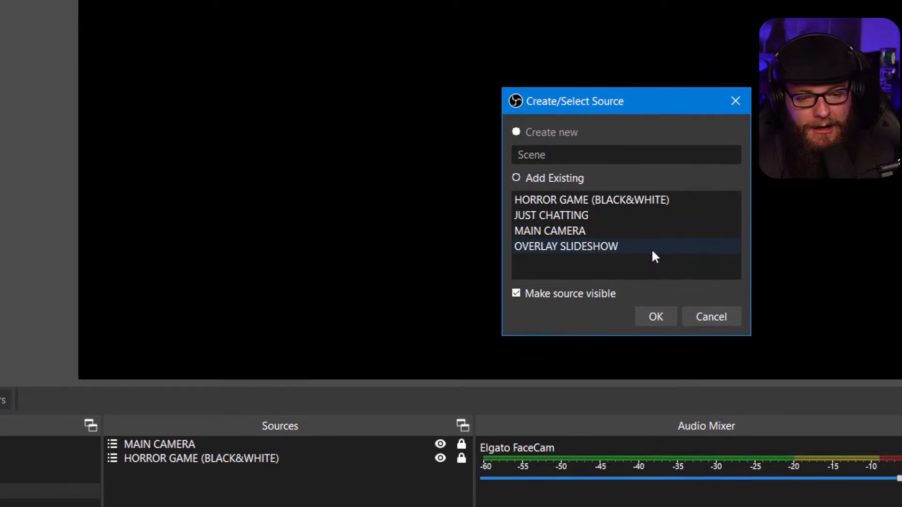
{"action": "left_click", "coordinate": [842, 34]}
{"action": "left_click", "coordinate": [657, 316]}
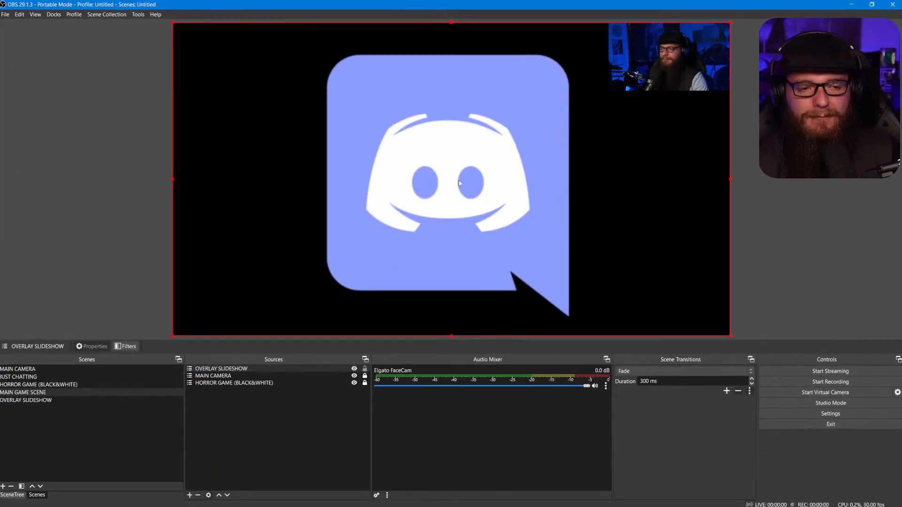
Paste the copied transform onto the OVERLAY SLIDESHOW source in MAIN GAME SCENE and lock the source
{"action": "right_click", "coordinate": [430, 167]}
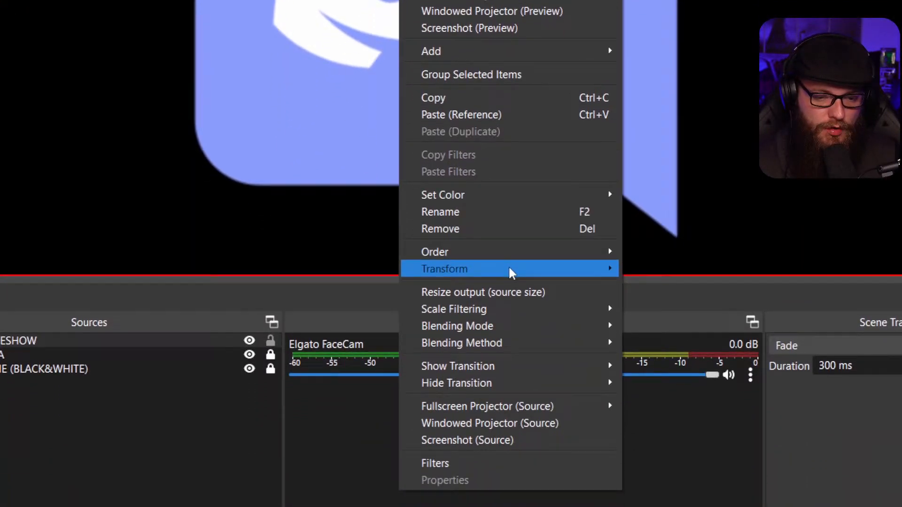
{"action": "mouse_move", "coordinate": [517, 406]}
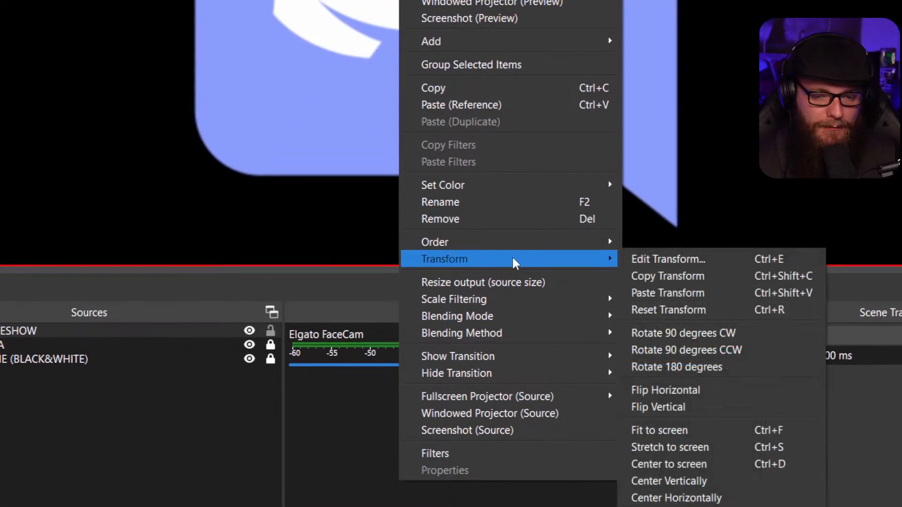
{"action": "left_click", "coordinate": [653, 258]}
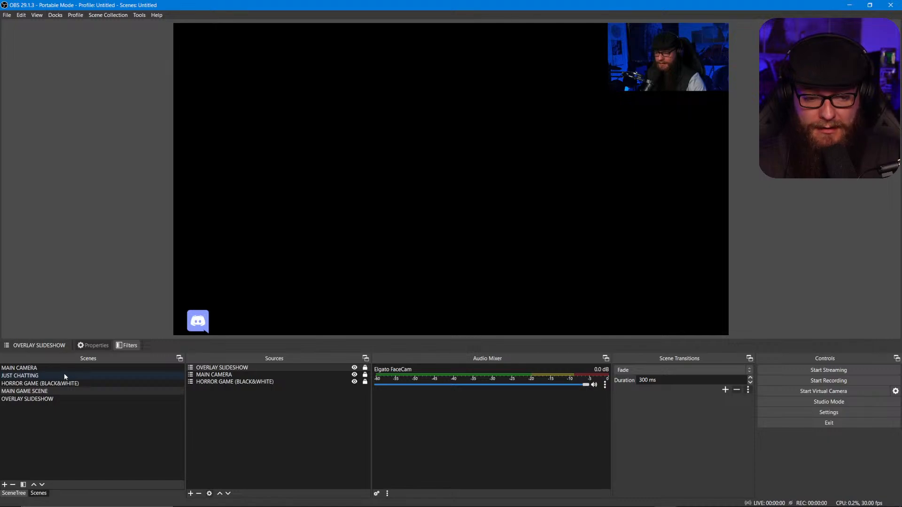
Delete the OVERLAY SLIDESHOW source from MAIN GAME SCENE
{"action": "left_click", "coordinate": [276, 367]}
{"action": "key", "text": "Delete"}
{"action": "key", "text": "Return"}
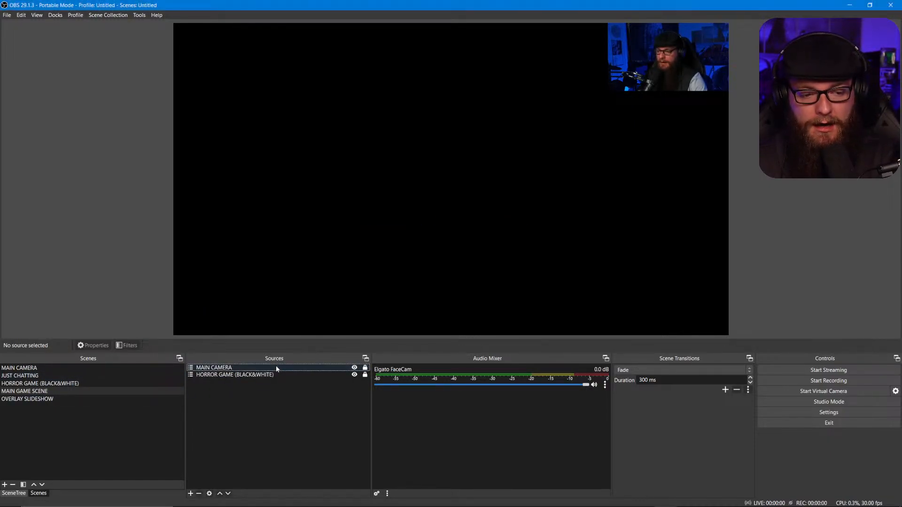
Unlock OVERLAY SLIDESHOW in the JUST CHATTING scene, copy the source, and lock it again
{"action": "left_click", "coordinate": [64, 374]}
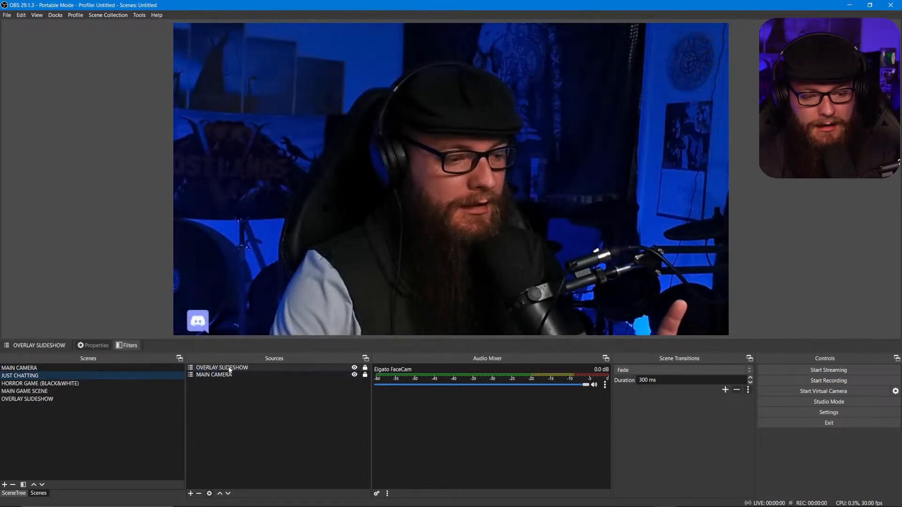
{"action": "right_click", "coordinate": [229, 368]}
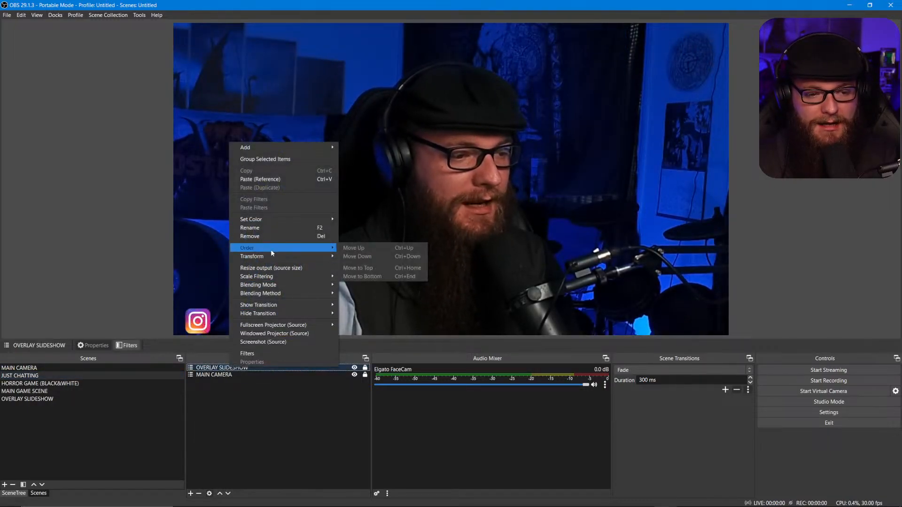
{"action": "left_click", "coordinate": [249, 425]}
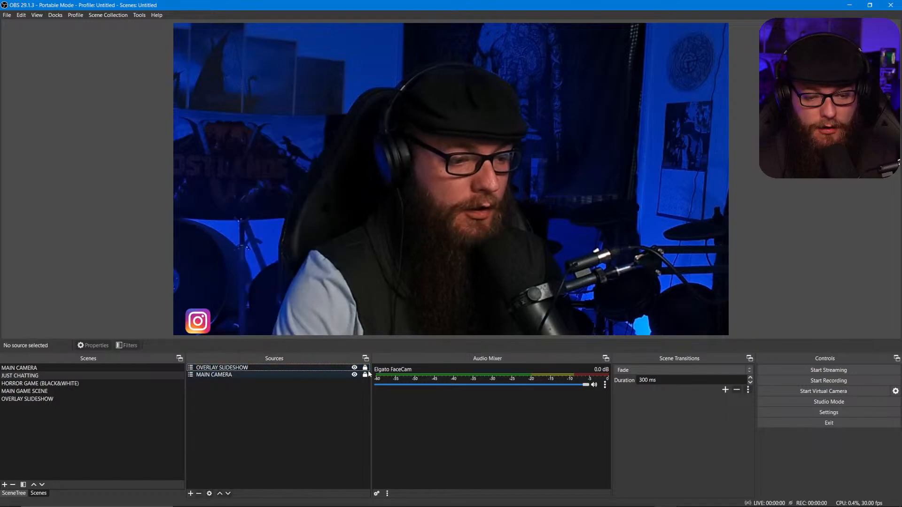
{"action": "left_click", "coordinate": [328, 369]}
{"action": "right_click", "coordinate": [329, 139]}
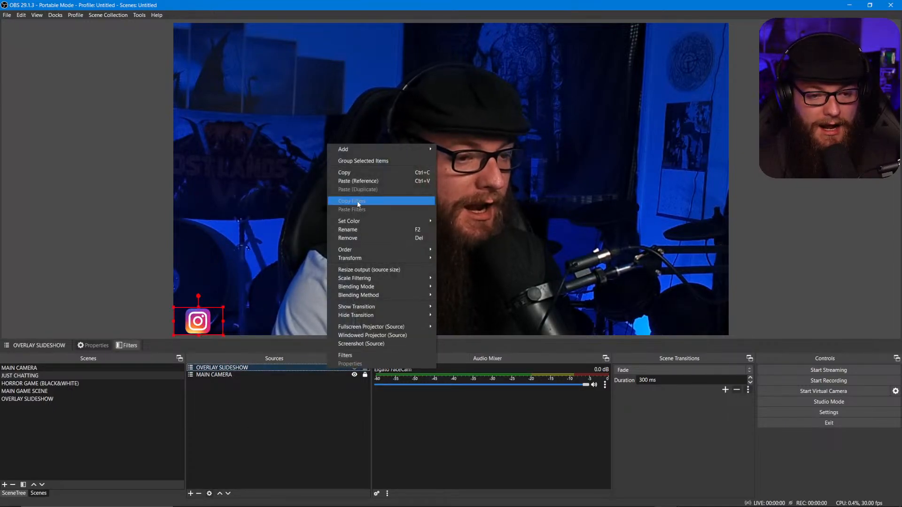
{"action": "left_click", "coordinate": [357, 171]}
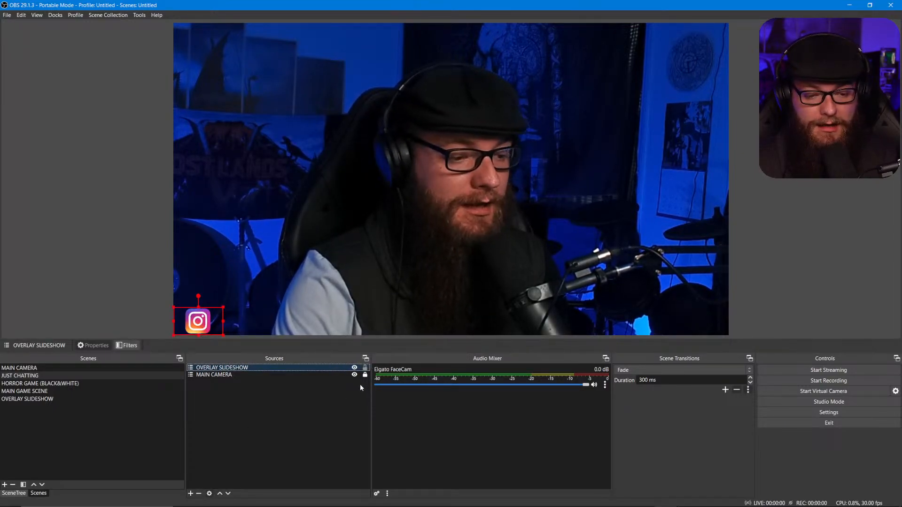
{"action": "left_click", "coordinate": [364, 369]}
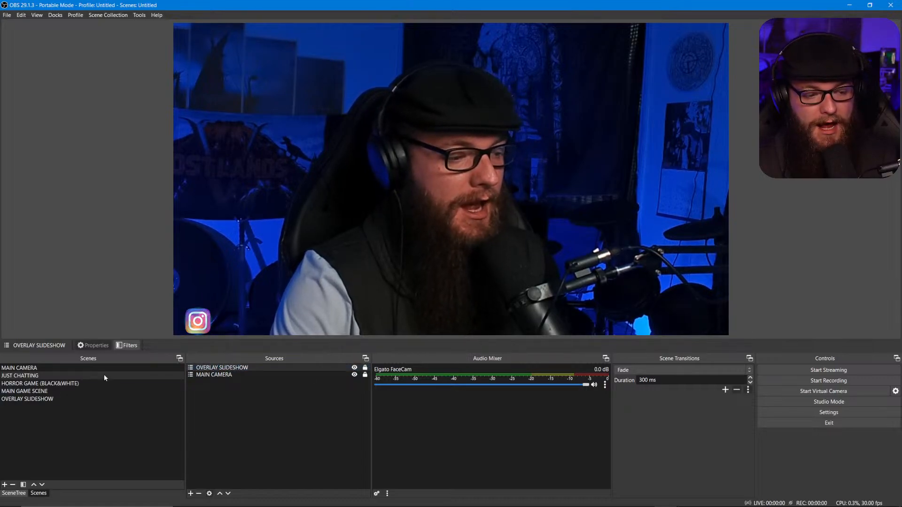
Paste the copied OVERLAY SLIDESHOW source as a reference into MAIN GAME SCENE
{"action": "left_click", "coordinate": [105, 392]}
{"action": "right_click", "coordinate": [214, 397]}
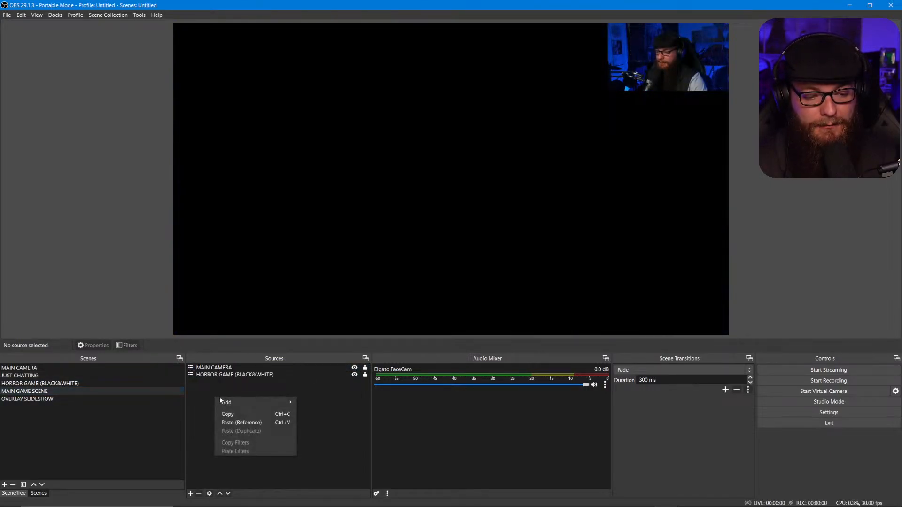
{"action": "left_click", "coordinate": [242, 424]}
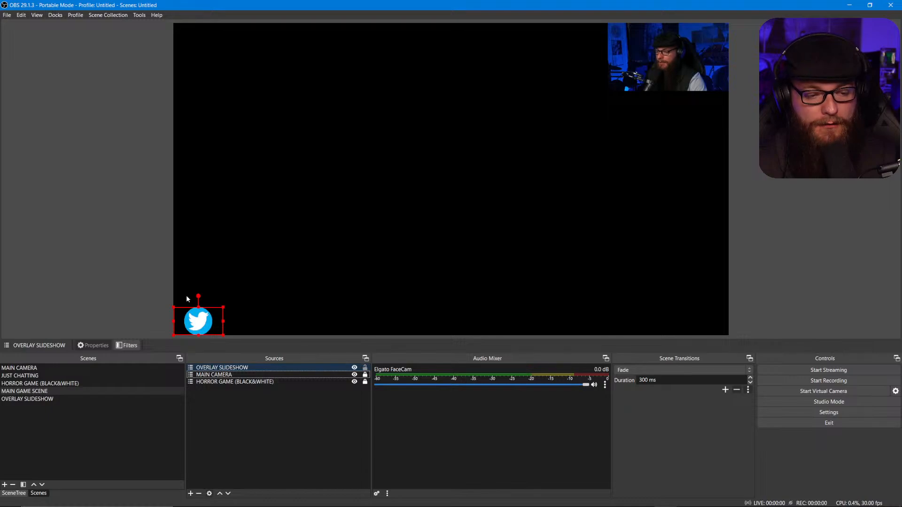
Move OVERLAY SLIDESHOW to the canvas's upper-left corner in MAIN GAME SCENE and compare it with its placement in JUST CHATTING
{"action": "left_click_drag", "start_coordinate": [187, 299], "coordinate": [200, 39]}
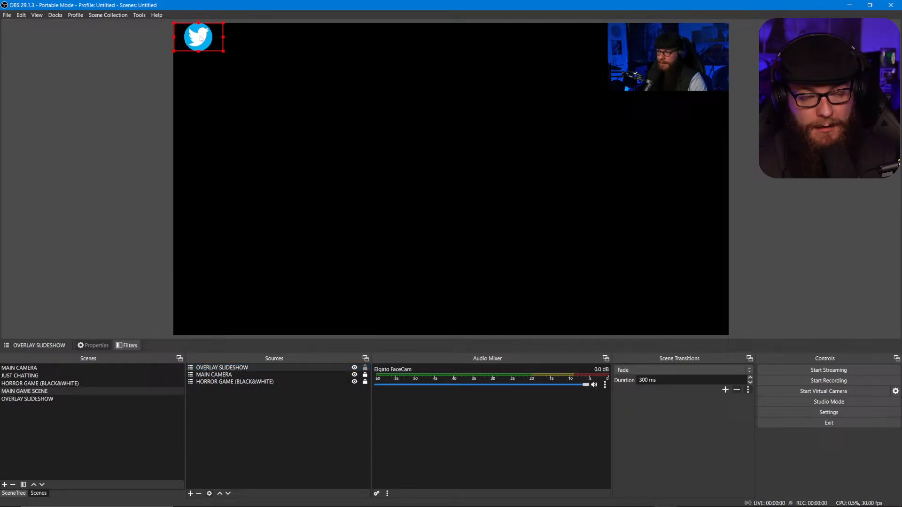
{"action": "left_click", "coordinate": [86, 374]}
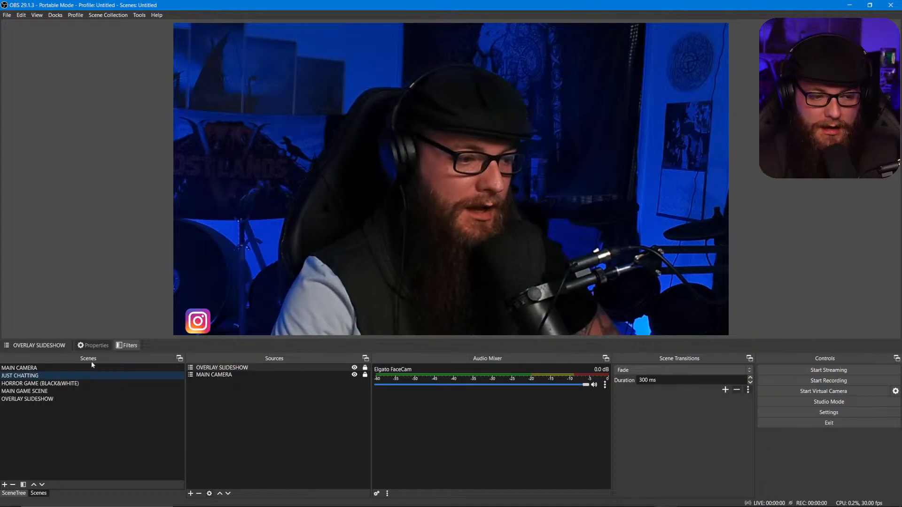
{"action": "left_click", "coordinate": [75, 393]}
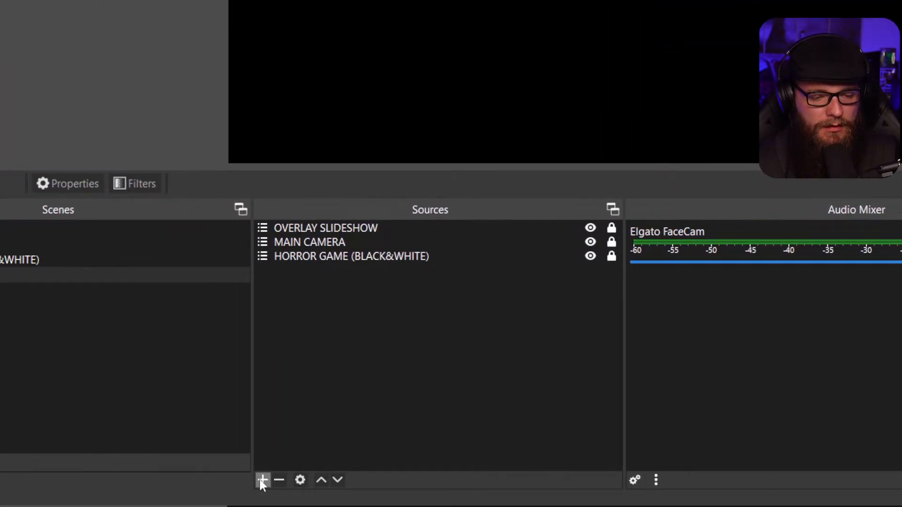
Create a new group source named Example in MAIN GAME SCENE
{"action": "left_click", "coordinate": [261, 480]}
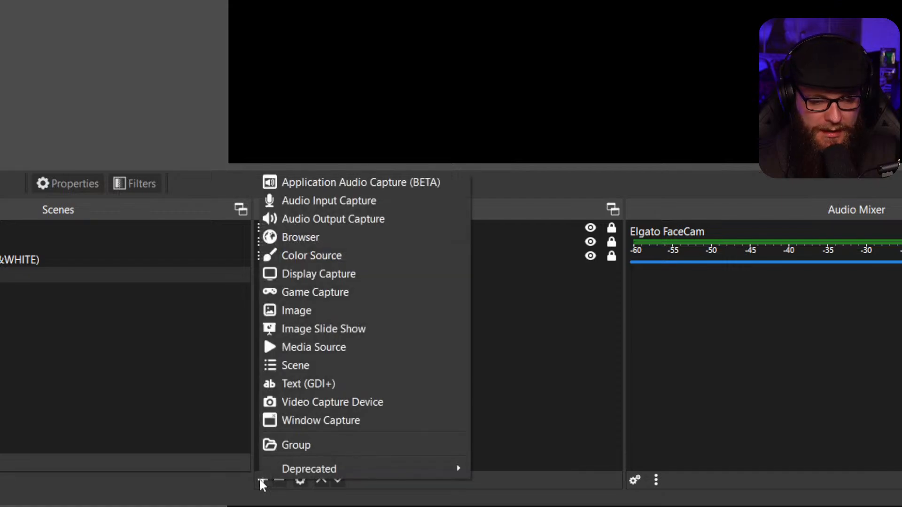
{"action": "left_click", "coordinate": [281, 446]}
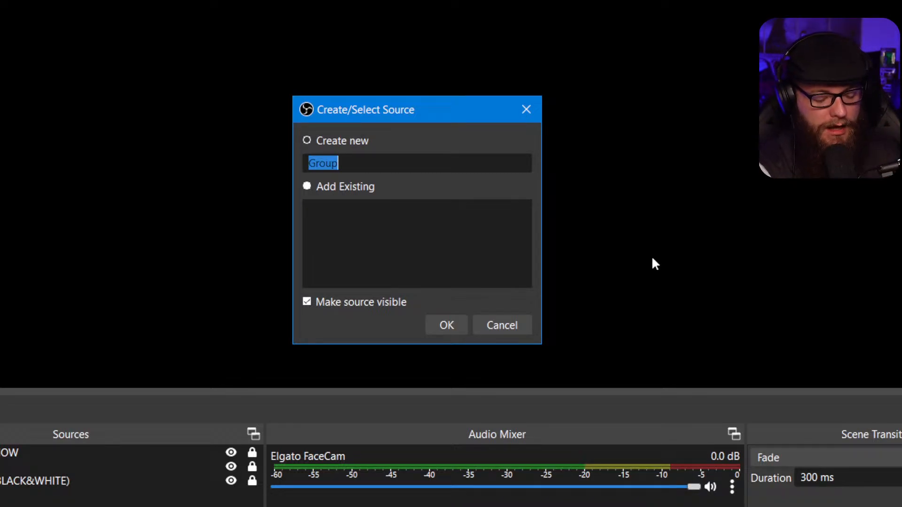
{"action": "type", "text": "e"}
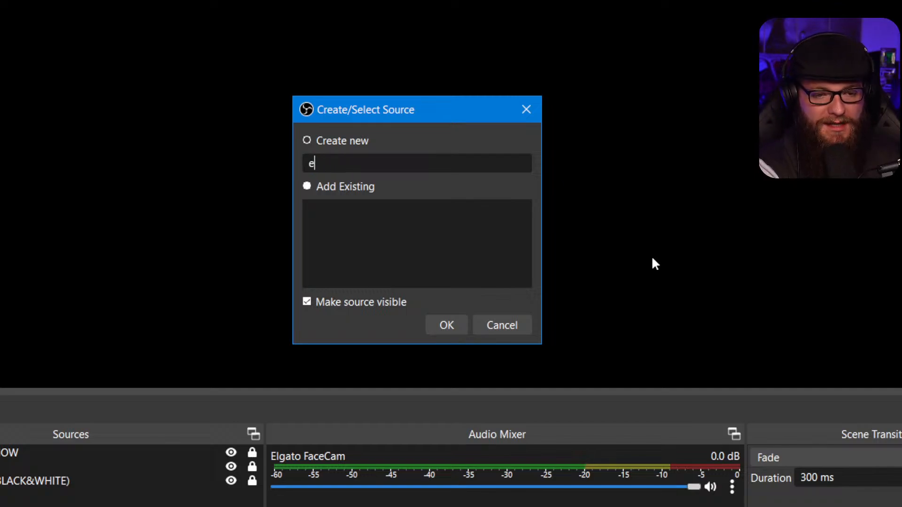
{"action": "key", "text": "BackSpace"}
{"action": "type", "text": "Example"}
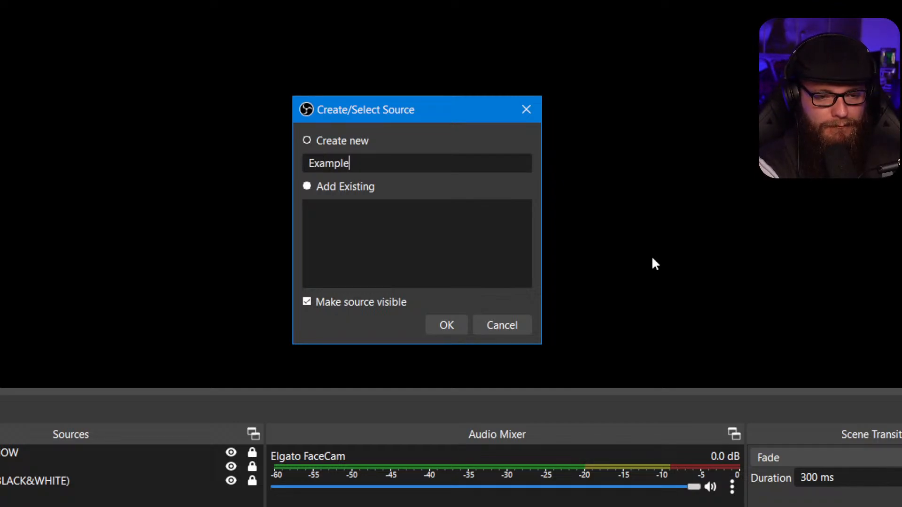
{"action": "key", "text": "Return"}
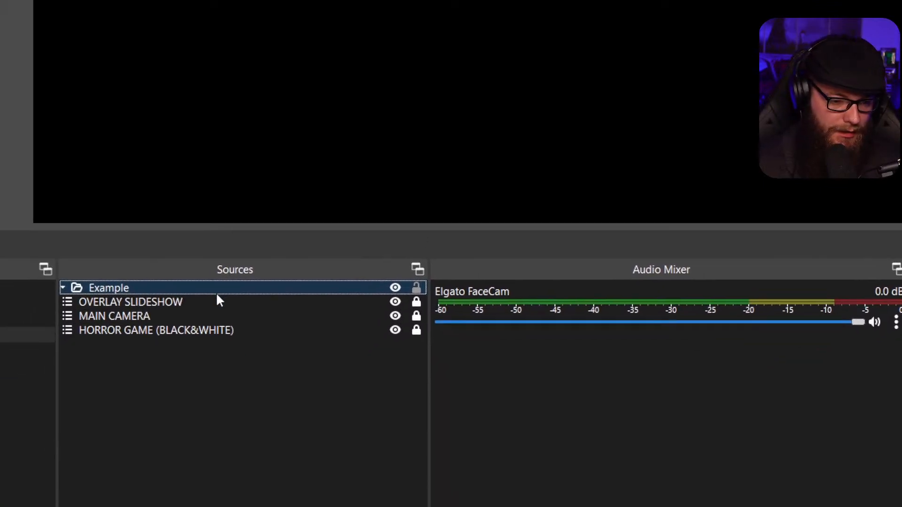
Move OVERLAY SLIDESHOW, MAIN CAMERA and HORROR GAME (BLACK&WHITE) into the Example group and lock the group
{"action": "left_click_drag", "start_coordinate": [201, 302], "coordinate": [208, 290]}
{"action": "mouse_move", "coordinate": [261, 256]}
{"action": "left_mouse_down"}
{"action": "mouse_move", "coordinate": [262, 280]}
{"action": "mouse_move", "coordinate": [271, 254]}
{"action": "mouse_move", "coordinate": [264, 258]}
{"action": "left_mouse_up"}
{"action": "left_click", "coordinate": [262, 270]}
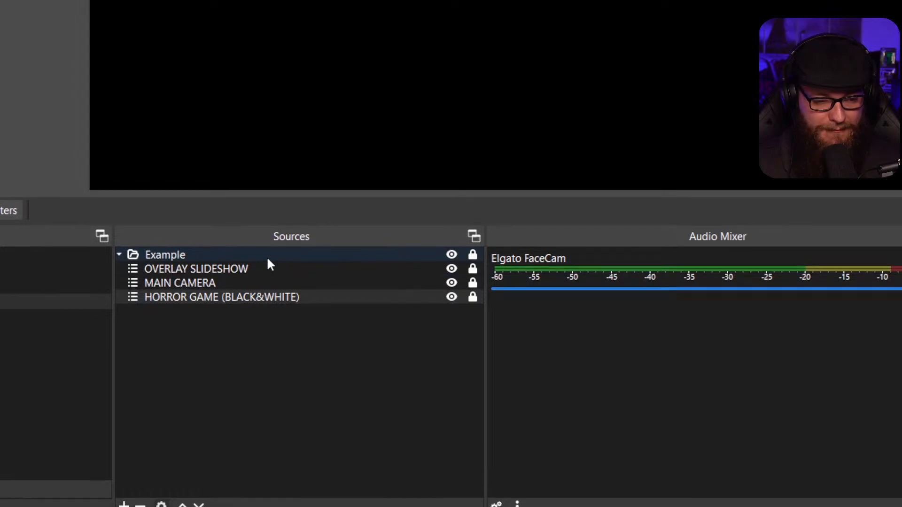
Unlock and relock the Example group and its OVERLAY SLIDESHOW source, and leave the group collapsed
{"action": "left_click", "coordinate": [119, 249]}
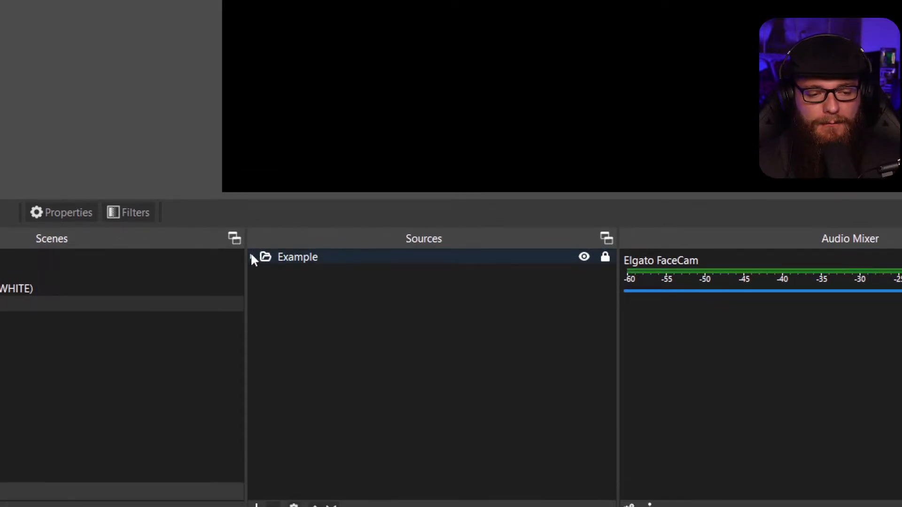
{"action": "left_click", "coordinate": [251, 256]}
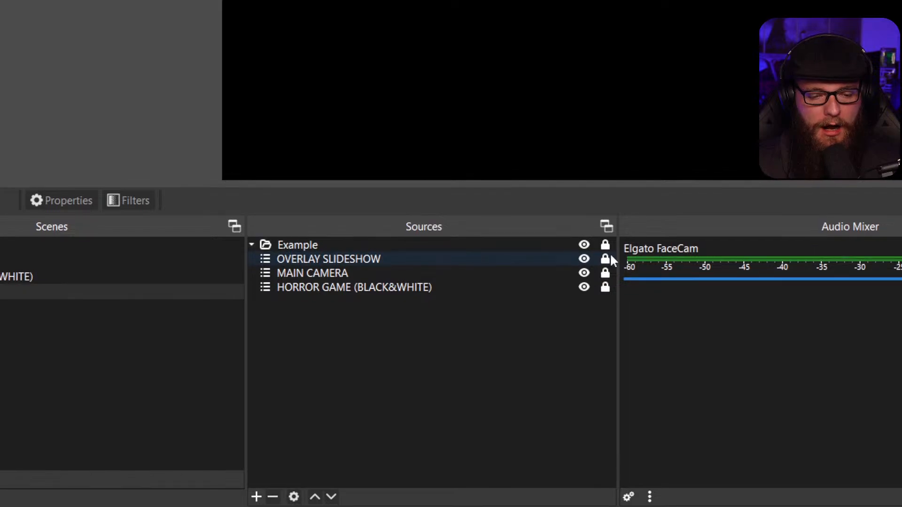
{"action": "left_click", "coordinate": [543, 257]}
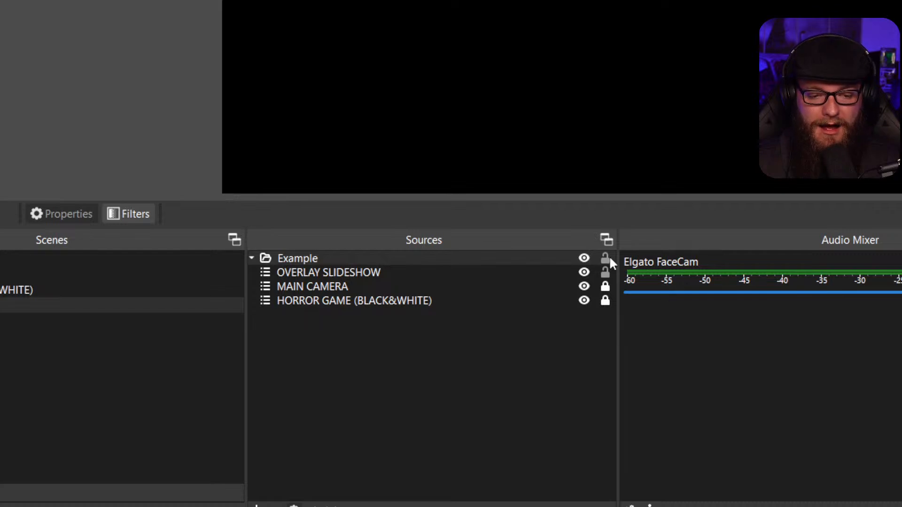
{"action": "left_click", "coordinate": [560, 272]}
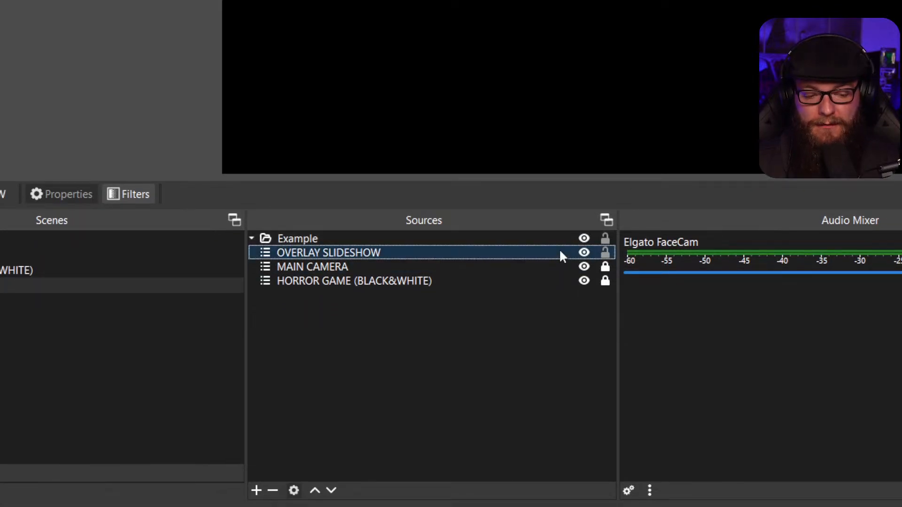
{"action": "left_click", "coordinate": [605, 253]}
{"action": "left_click", "coordinate": [604, 238]}
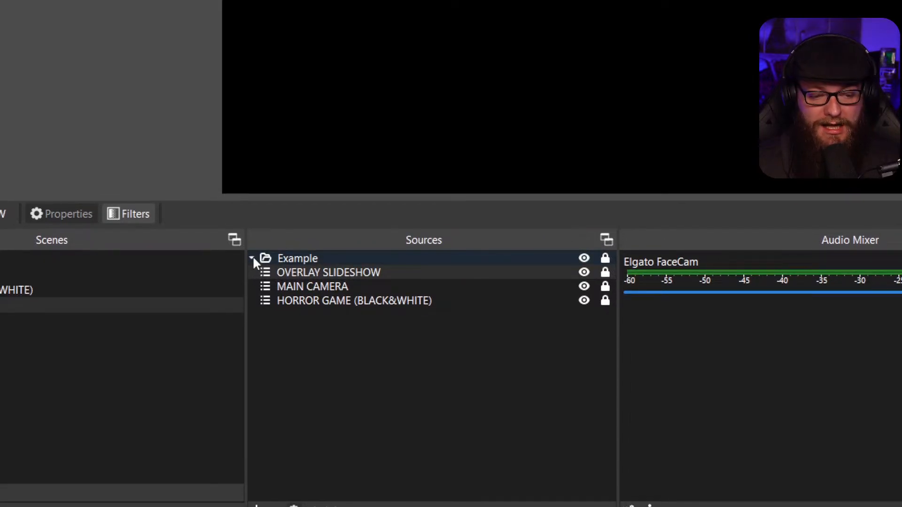
{"action": "left_click", "coordinate": [253, 258]}
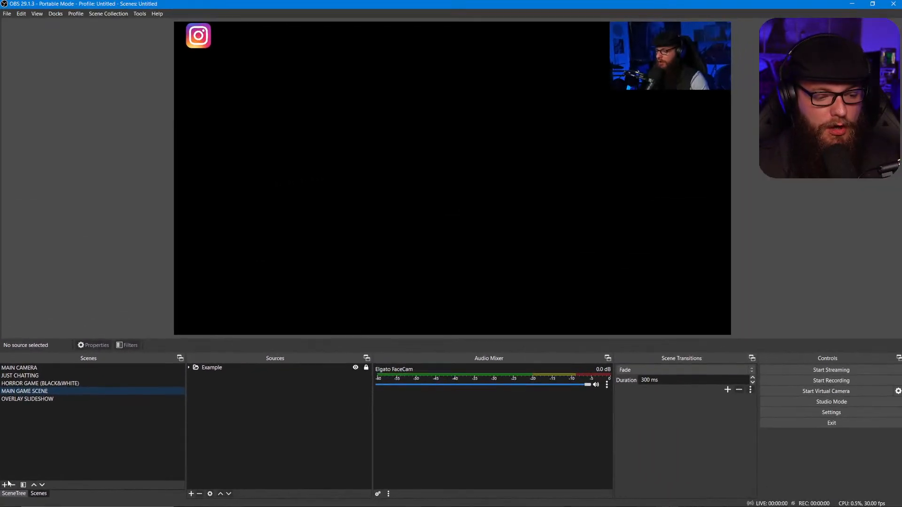
Create a new scene named EXAMPLE WITH GROUPING SOURCES
{"action": "left_click", "coordinate": [4, 484]}
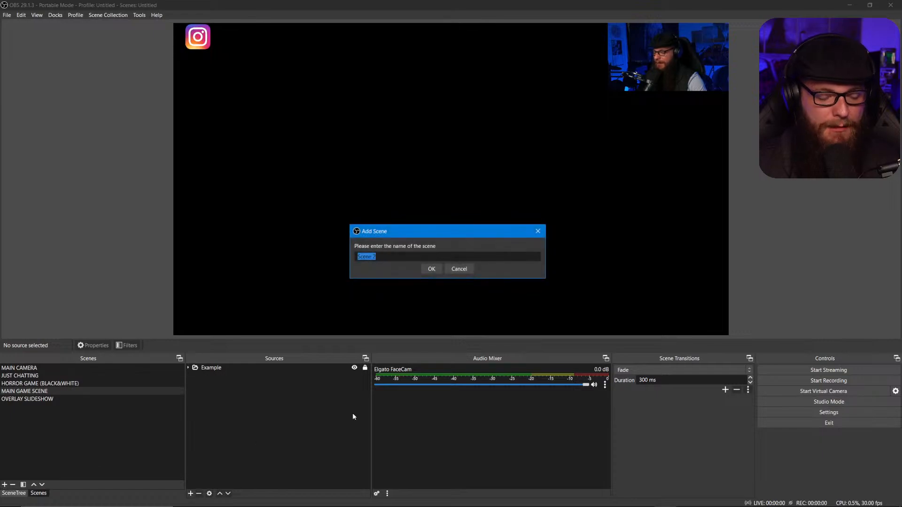
{"action": "type", "text": "EXAMPLE"}
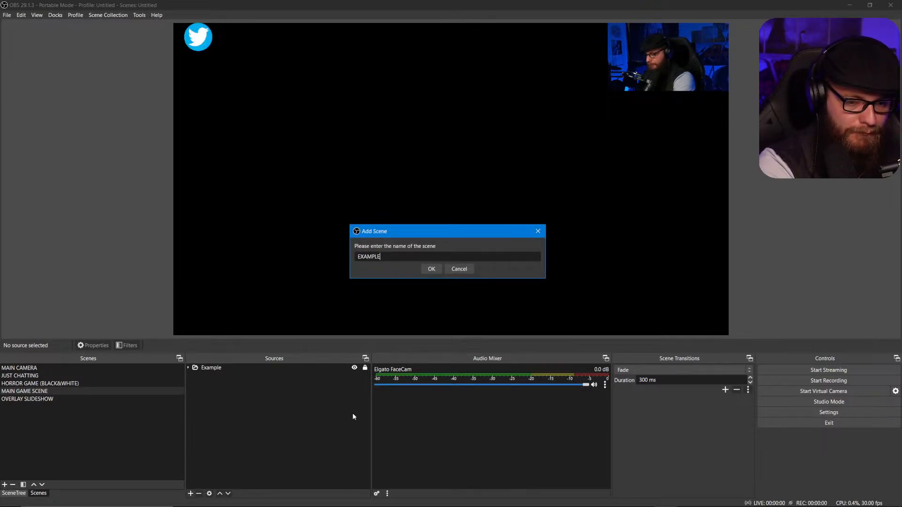
{"action": "type", "text": " WITH G"}
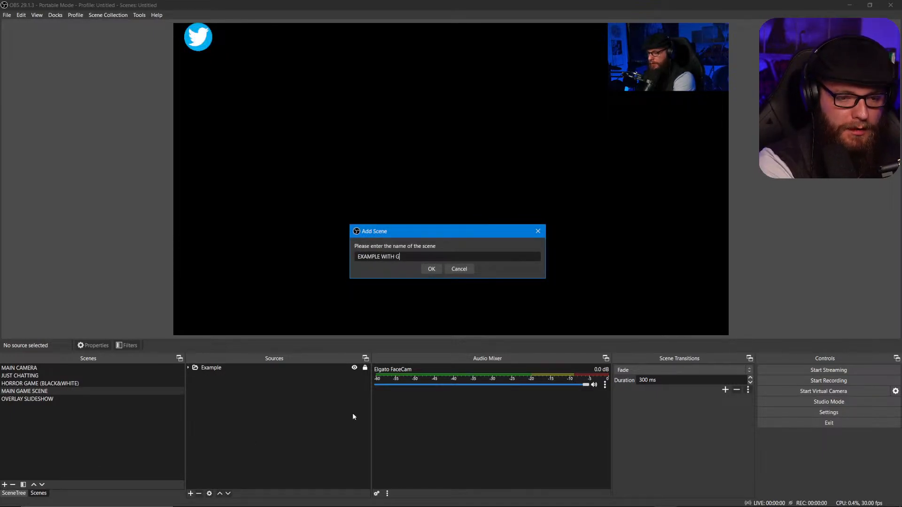
{"action": "type", "text": "ROUPING SOURC"}
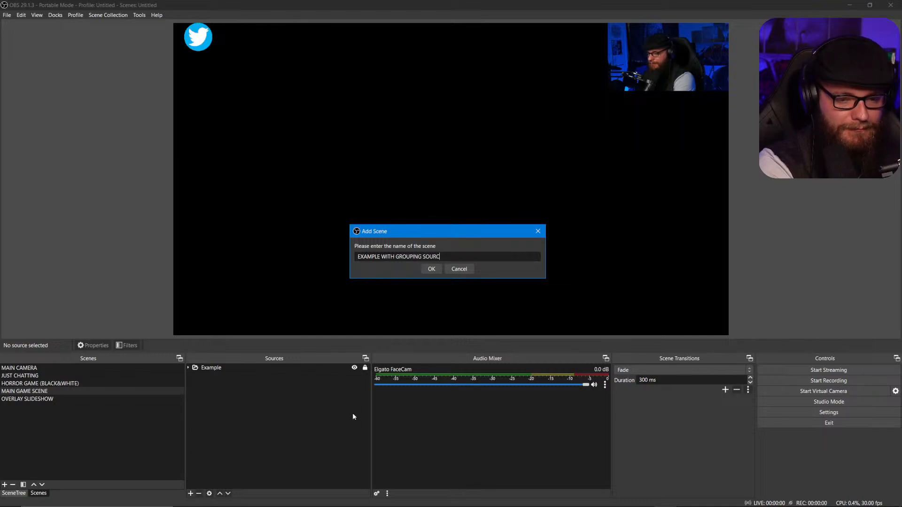
{"action": "type", "text": "ES"}
{"action": "key", "text": "Return"}
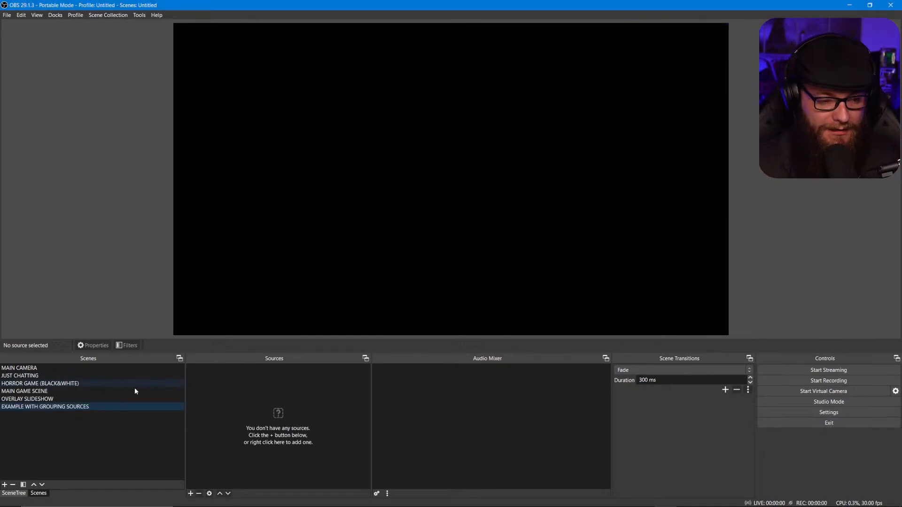
Copy the Example group from MAIN GAME SCENE and paste it as a reference into EXAMPLE WITH GROUPING SOURCES
{"action": "left_click", "coordinate": [102, 390]}
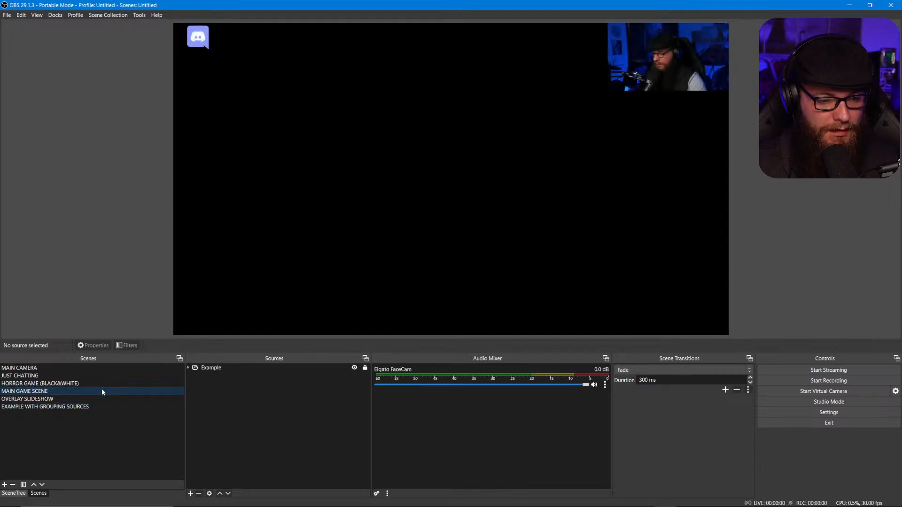
{"action": "left_click", "coordinate": [267, 369]}
{"action": "right_click", "coordinate": [267, 368]}
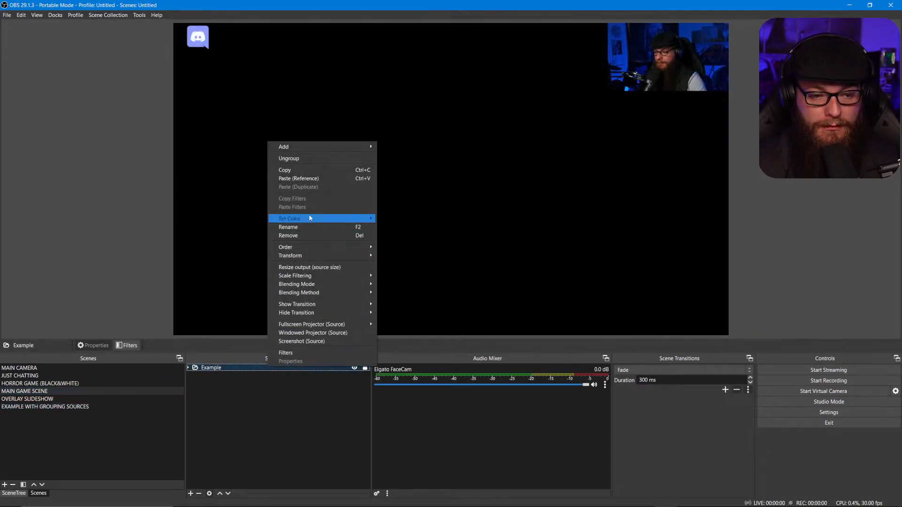
{"action": "left_click", "coordinate": [305, 173]}
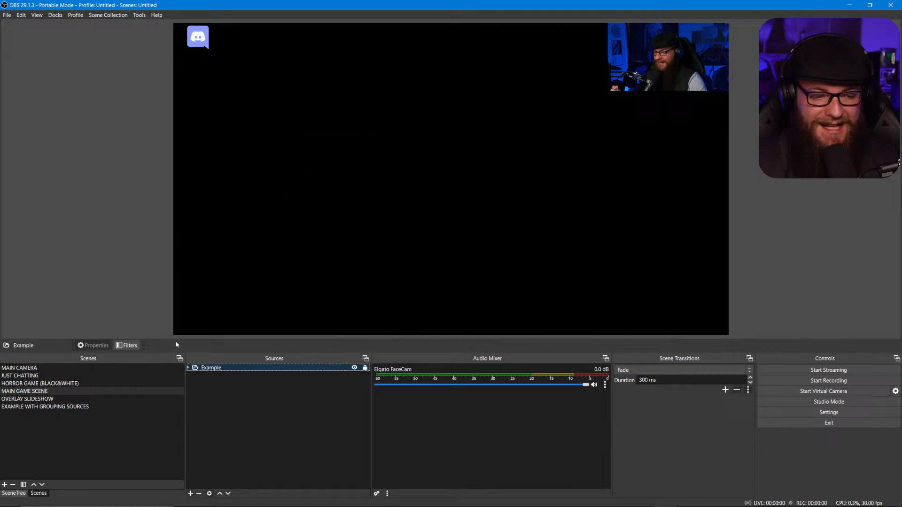
{"action": "left_click", "coordinate": [95, 407]}
{"action": "right_click", "coordinate": [230, 385]}
{"action": "left_click", "coordinate": [249, 417]}
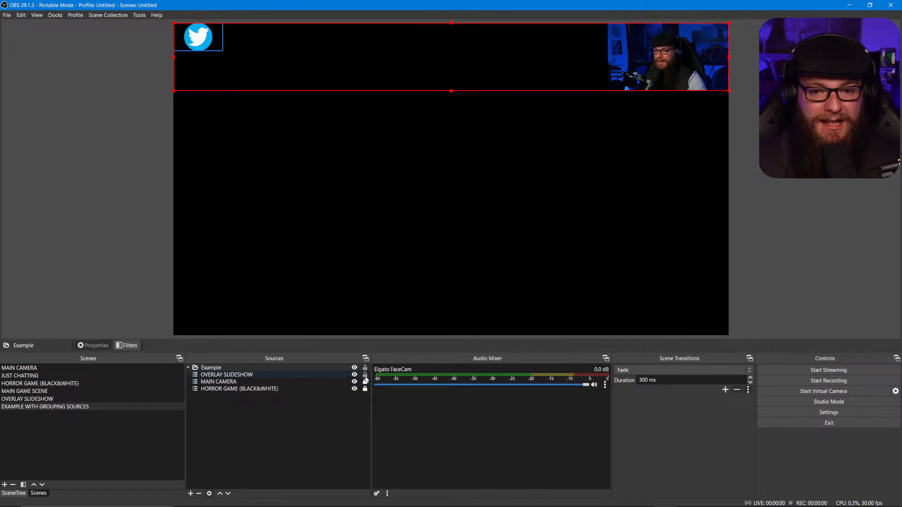
Move the group's OVERLAY SLIDESHOW to the canvas's bottom-left corner, lock it and the Example group, and check MAIN GAME SCENE
{"action": "left_click", "coordinate": [341, 375]}
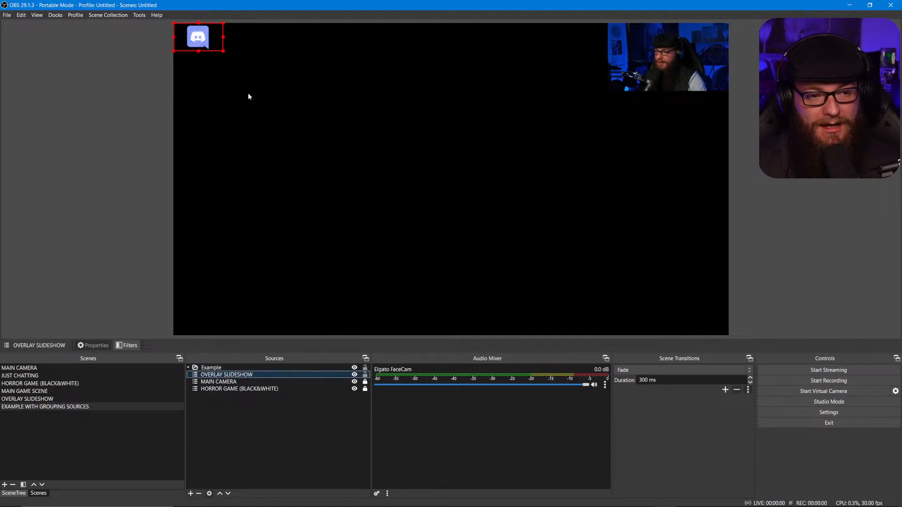
{"action": "left_click_drag", "start_coordinate": [203, 43], "coordinate": [201, 322]}
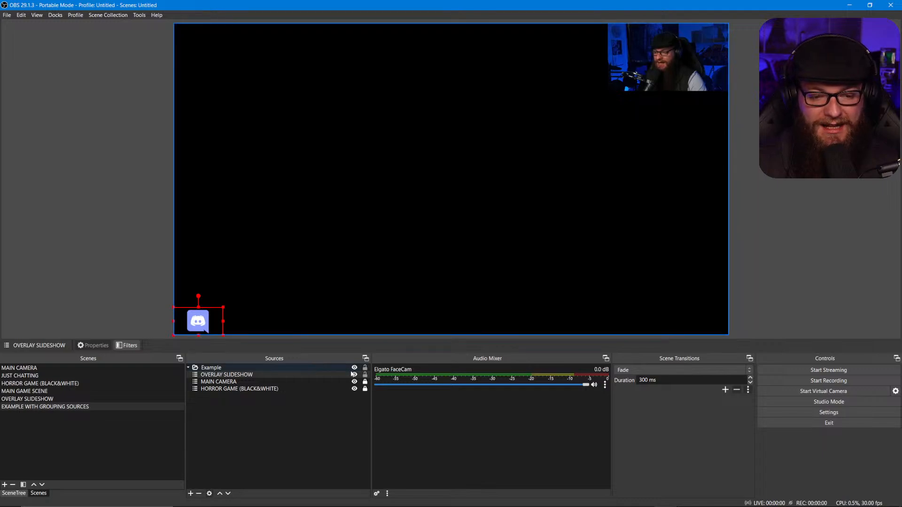
{"action": "left_click", "coordinate": [365, 376]}
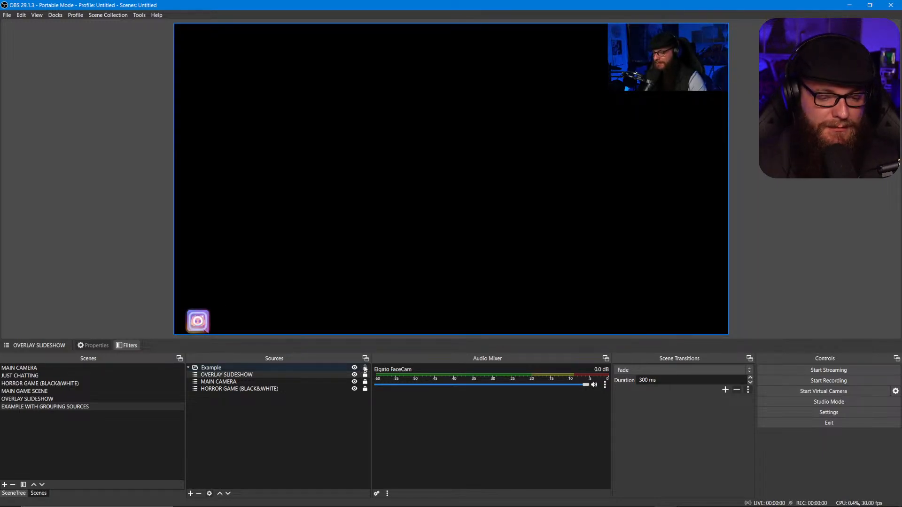
{"action": "left_click", "coordinate": [365, 368]}
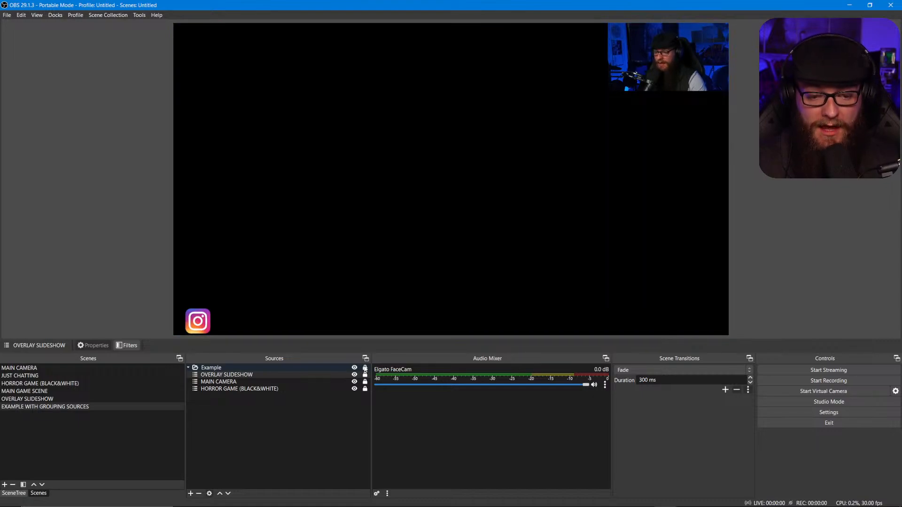
{"action": "left_click", "coordinate": [126, 392]}
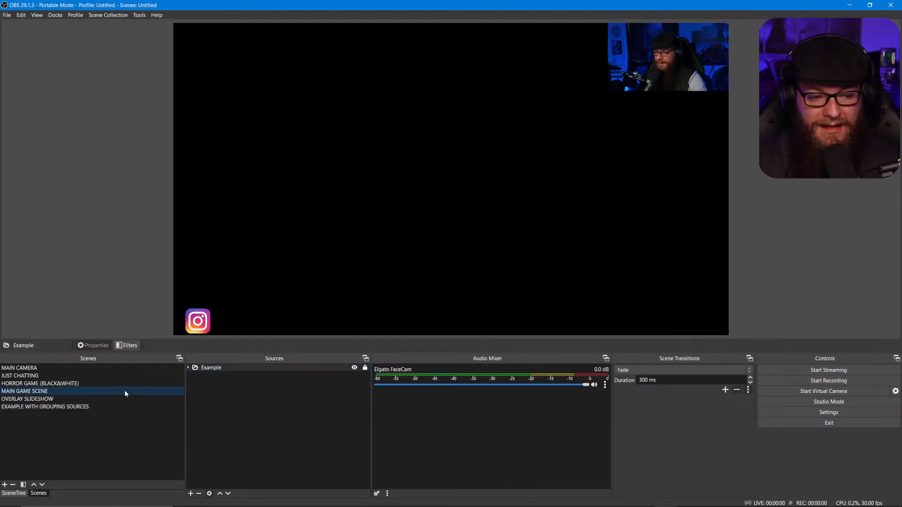
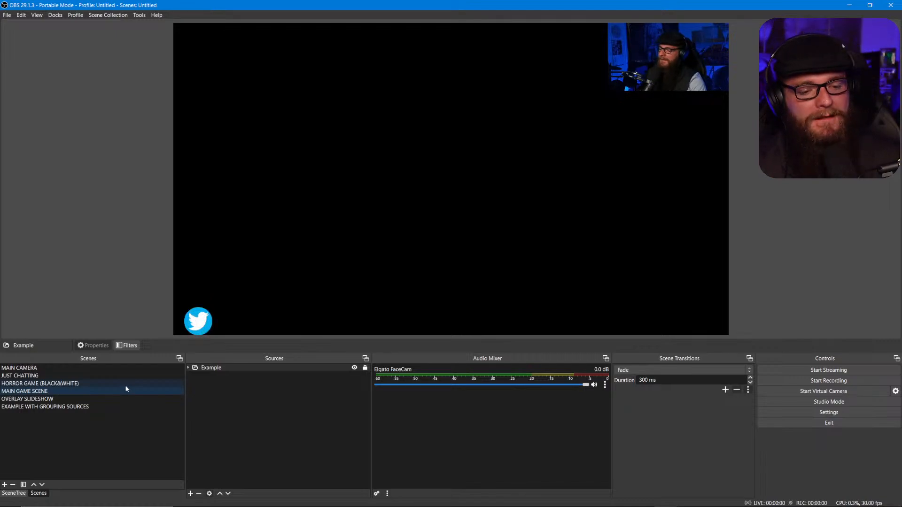
Delete the Example group from MAIN GAME SCENE
{"action": "left_click", "coordinate": [127, 390]}
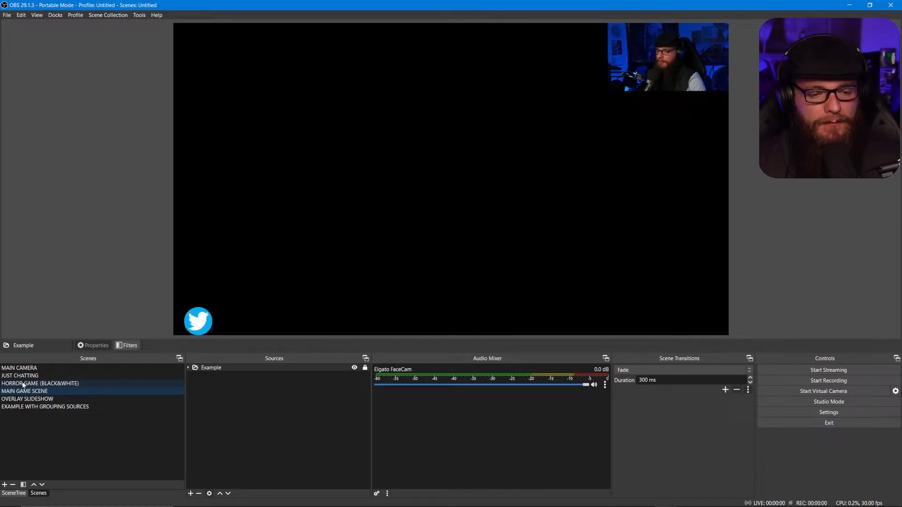
{"action": "left_click", "coordinate": [222, 368]}
{"action": "key", "text": "Delete"}
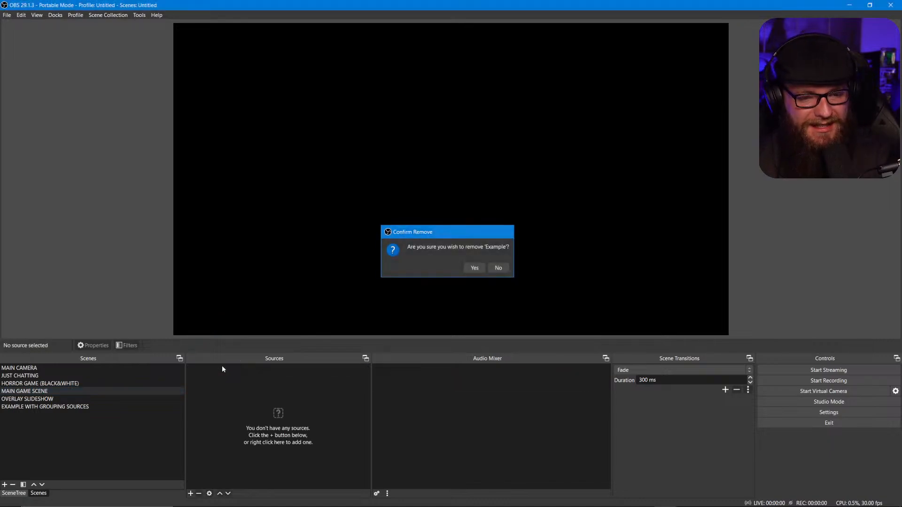
{"action": "key", "text": "Return"}
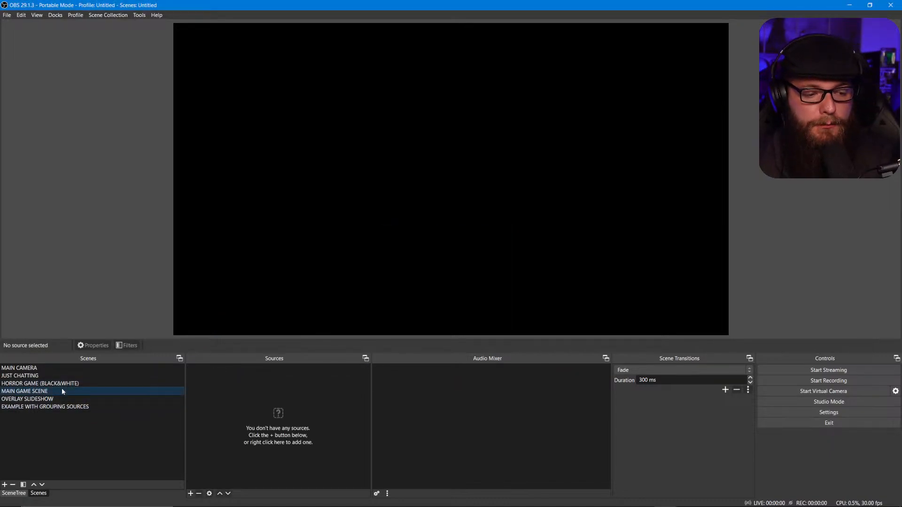
Copy the Example group from EXAMPLE WITH GROUPING SOURCES and paste it back into MAIN GAME SCENE
{"action": "left_click", "coordinate": [90, 407]}
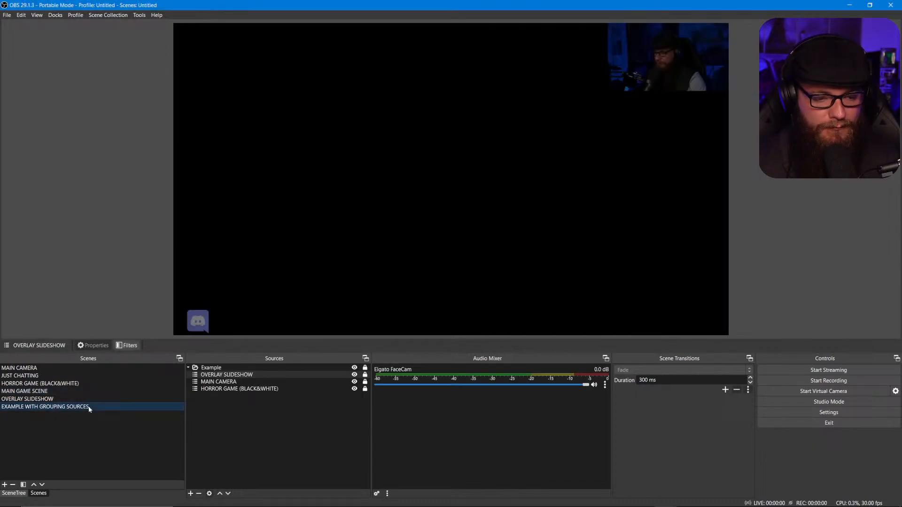
{"action": "left_click", "coordinate": [249, 370]}
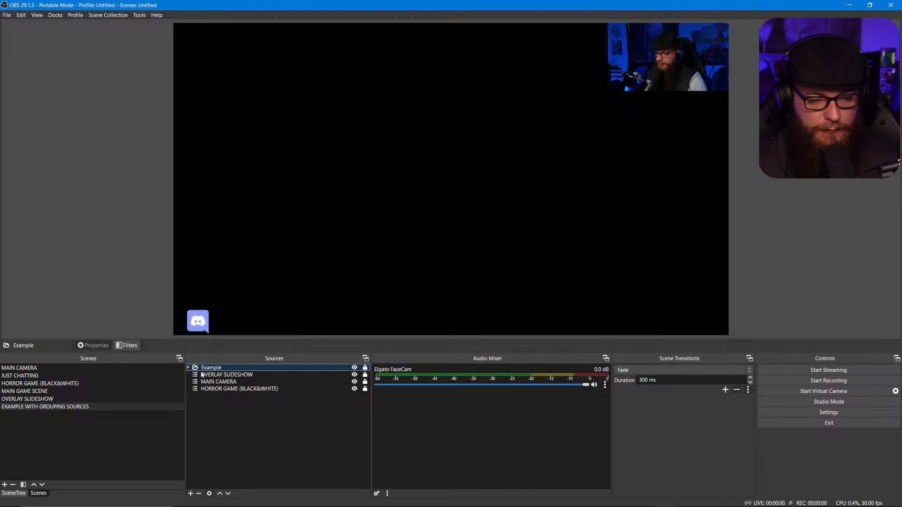
{"action": "left_click", "coordinate": [91, 392]}
{"action": "left_click", "coordinate": [99, 408]}
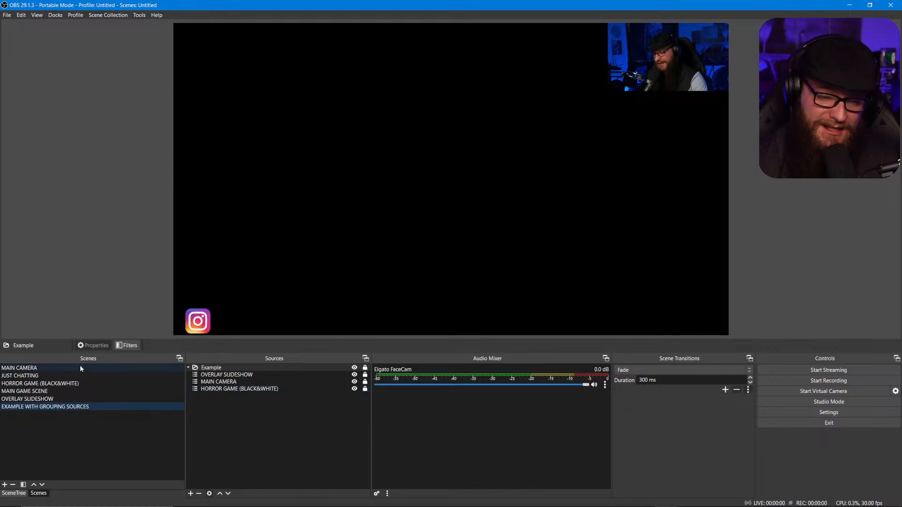
{"action": "left_click", "coordinate": [86, 382]}
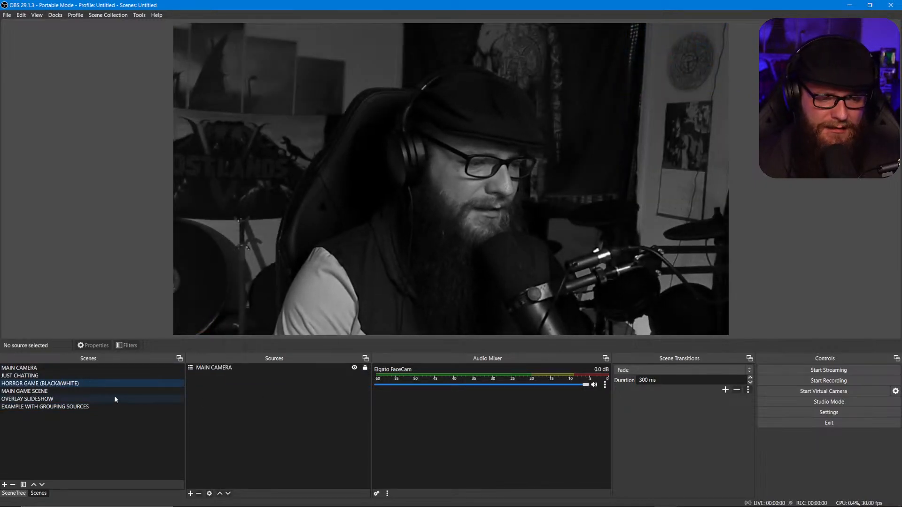
{"action": "left_click", "coordinate": [108, 392]}
{"action": "key", "text": "ctrl+v"}
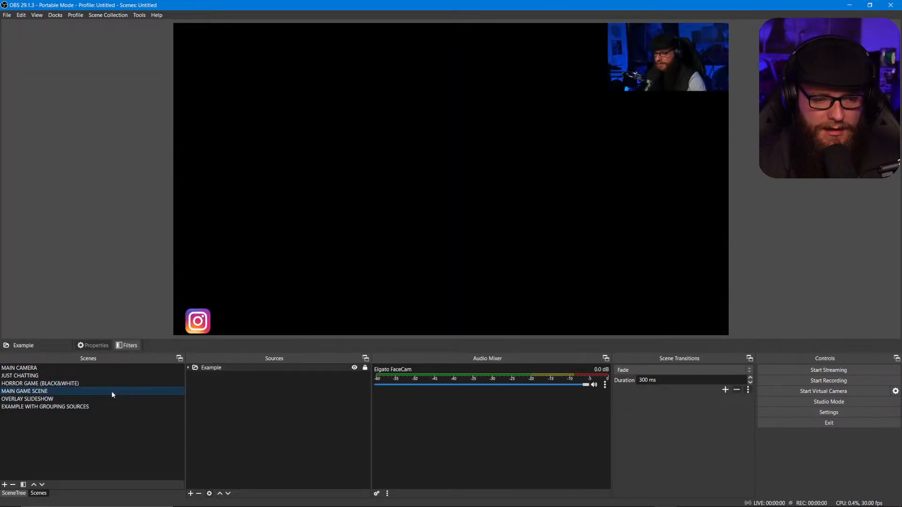
Move HORROR GAME (BLACK&WHITE), MAIN CAMERA and OVERLAY SLIDESHOW out of the Example group in MAIN GAME SCENE
{"action": "left_click", "coordinate": [188, 367]}
{"action": "left_click", "coordinate": [224, 389]}
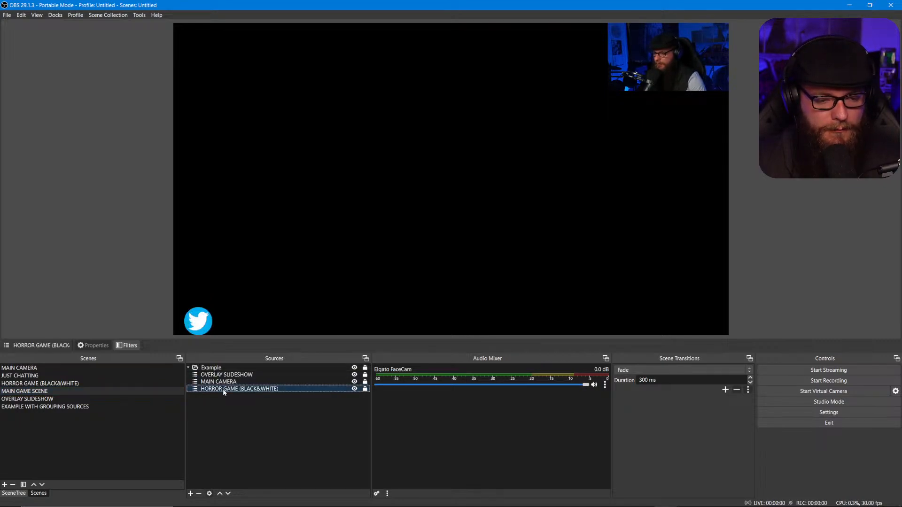
{"action": "left_click_drag", "start_coordinate": [223, 390], "coordinate": [228, 417]}
{"action": "left_click_drag", "start_coordinate": [225, 374], "coordinate": [235, 412]}
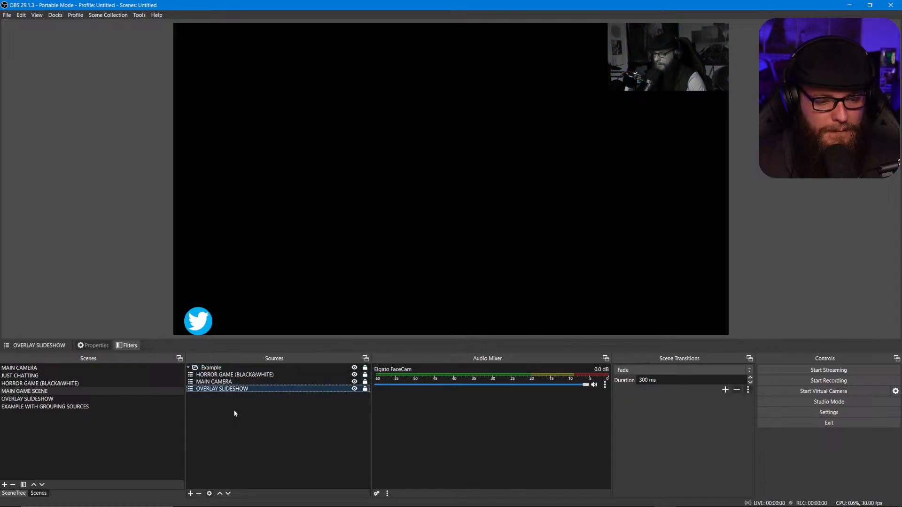
Delete the empty Example group, and move OVERLAY SLIDESHOW to the canvas's top-left corner, leaving it locked
{"action": "left_click", "coordinate": [230, 367]}
{"action": "key", "text": "Delete"}
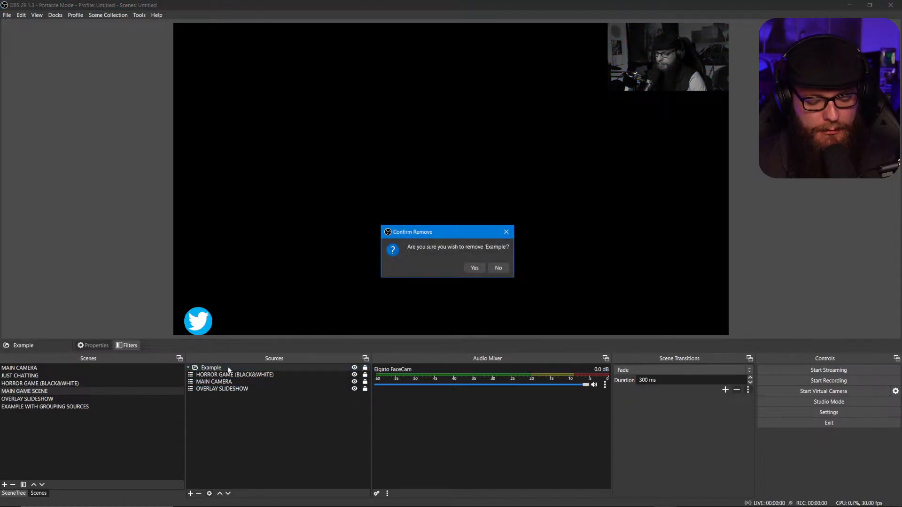
{"action": "key", "text": "Return"}
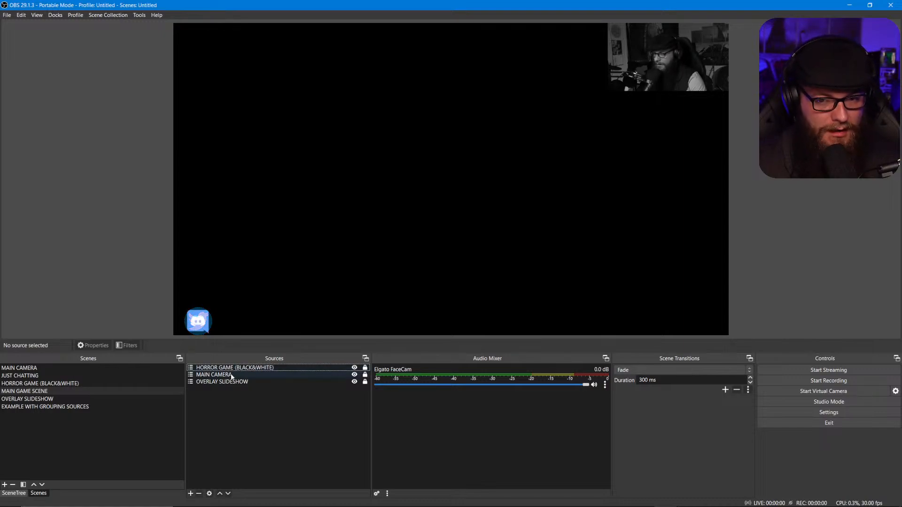
{"action": "left_click", "coordinate": [365, 383]}
{"action": "left_click_drag", "start_coordinate": [197, 321], "coordinate": [191, 36]}
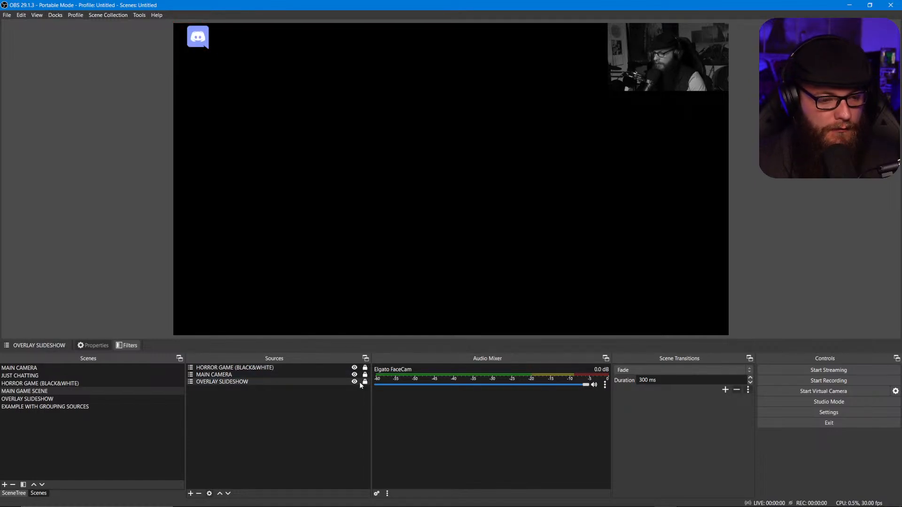
Create a new group source named MAIN GAME GROUP in MAIN GAME SCENE and lock it
{"action": "left_click", "coordinate": [195, 494]}
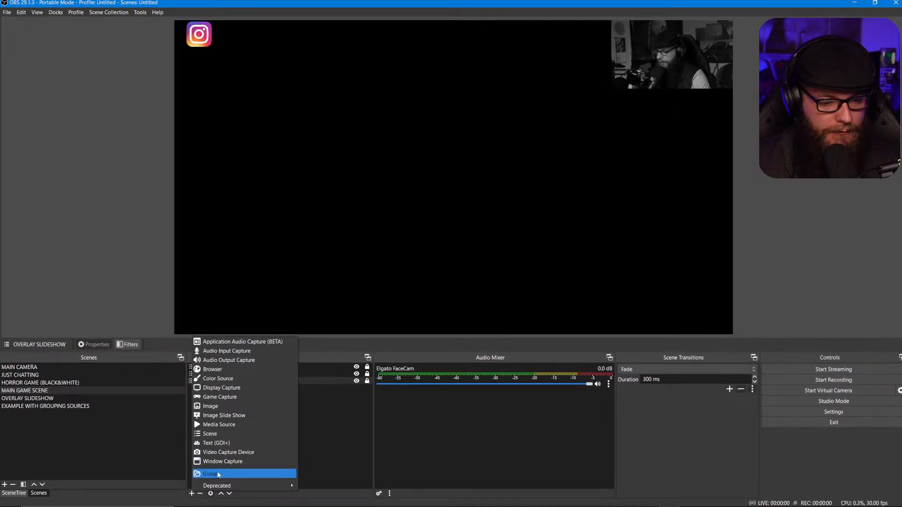
{"action": "left_click", "coordinate": [218, 474]}
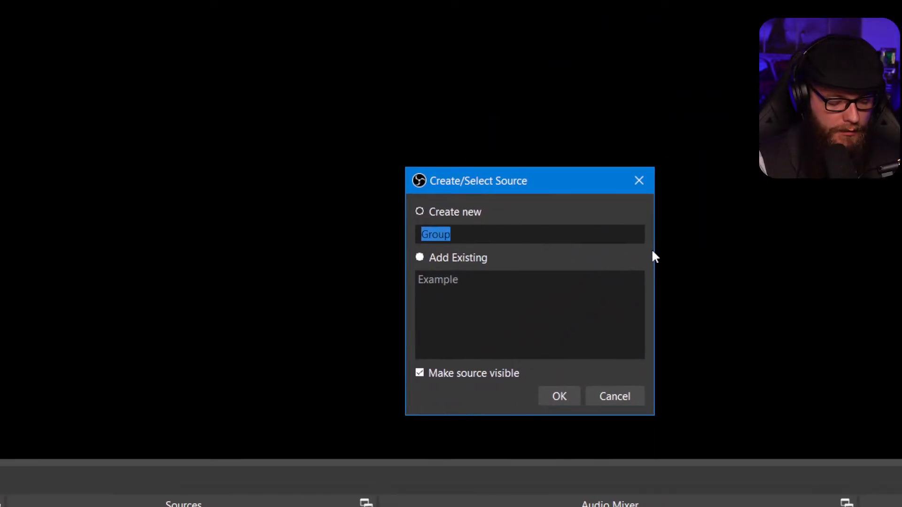
{"action": "type", "text": "M"}
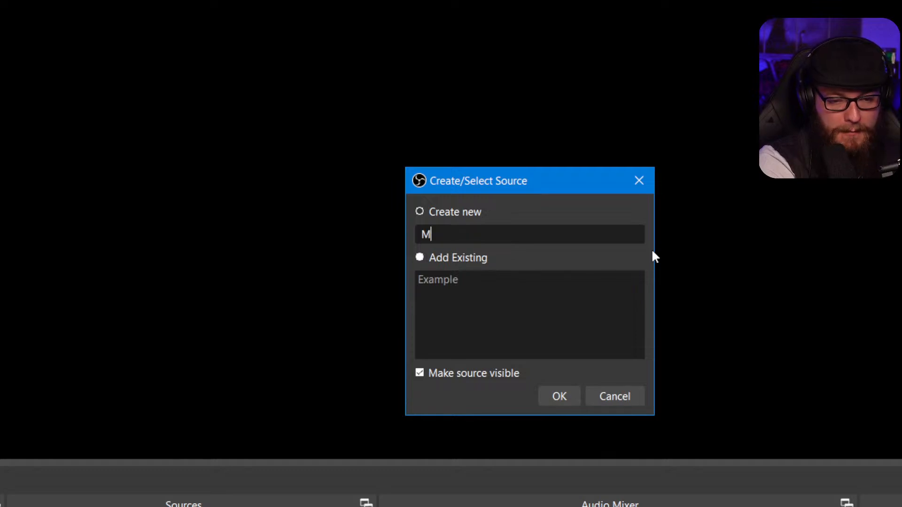
{"action": "type", "text": "AIN GAME"}
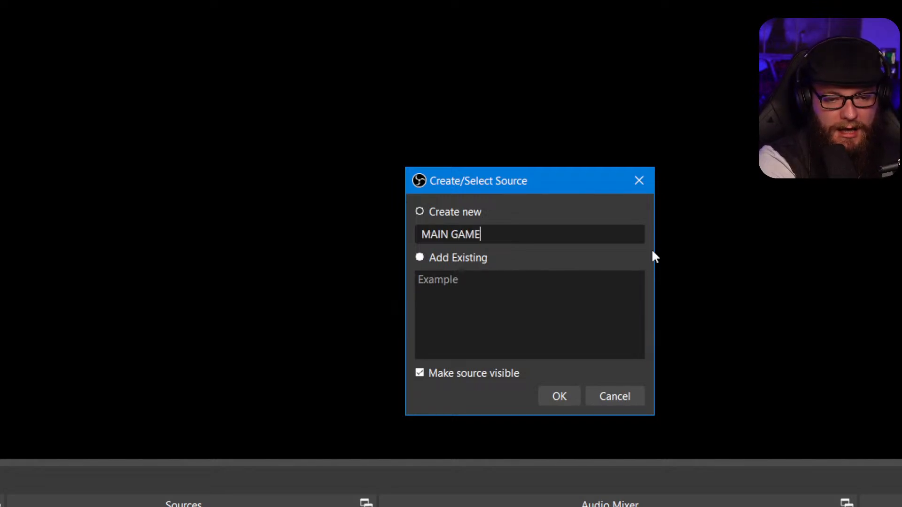
{"action": "type", "text": " GROUP"}
{"action": "key", "text": "Return"}
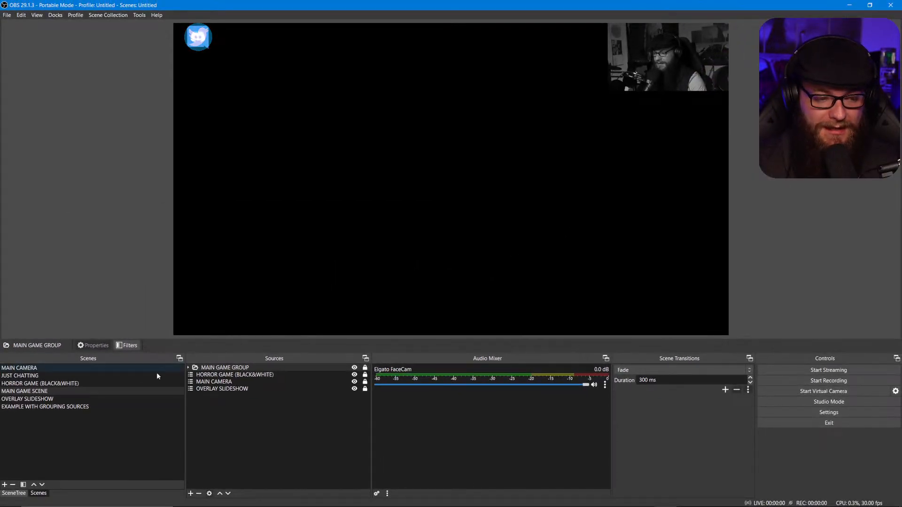
Delete the Example group from the EXAMPLE WITH GROUPING SOURCES scene
{"action": "left_click", "coordinate": [99, 407]}
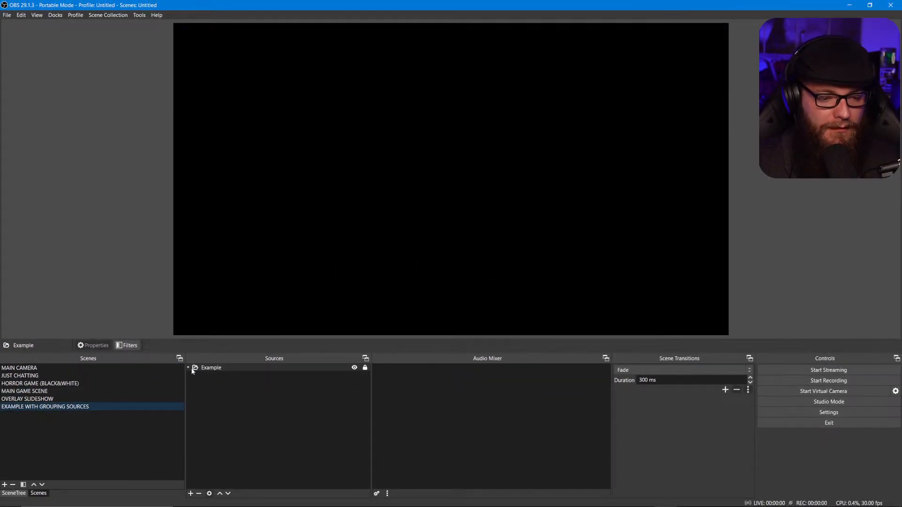
{"action": "right_click", "coordinate": [210, 370]}
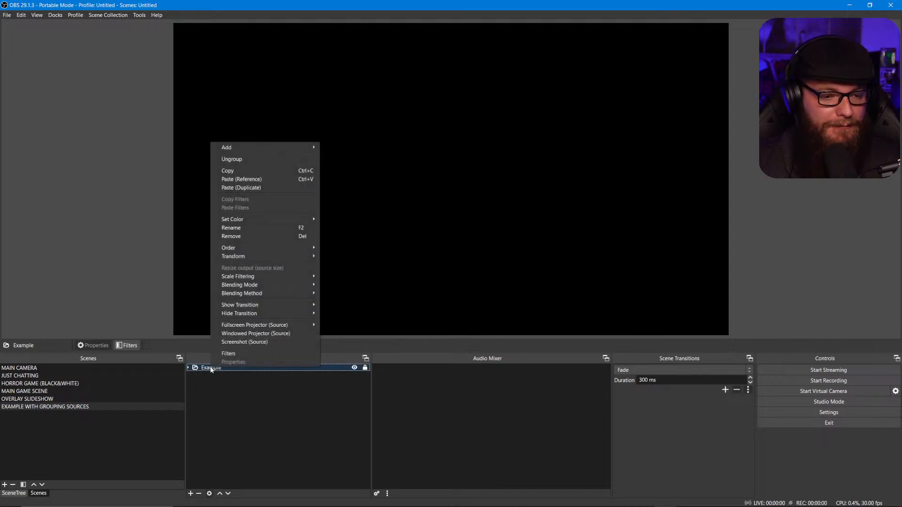
{"action": "left_click", "coordinate": [201, 370]}
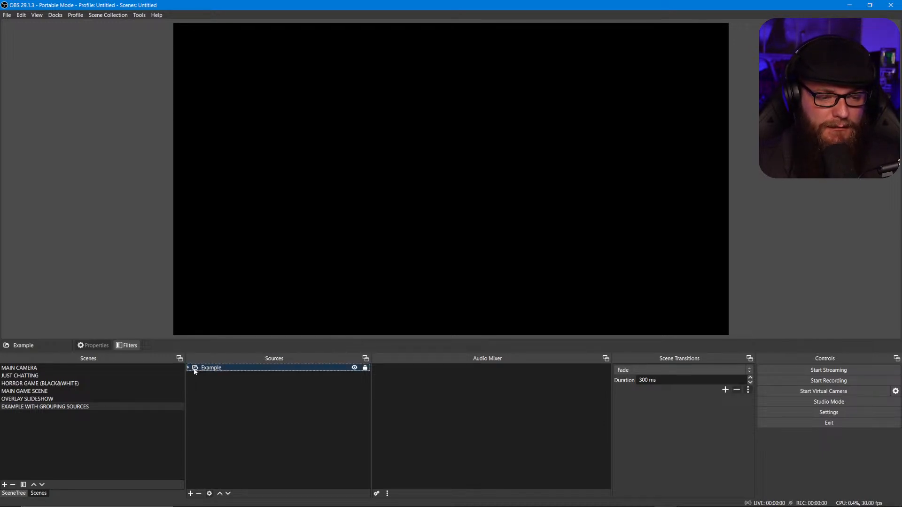
{"action": "left_click", "coordinate": [188, 368]}
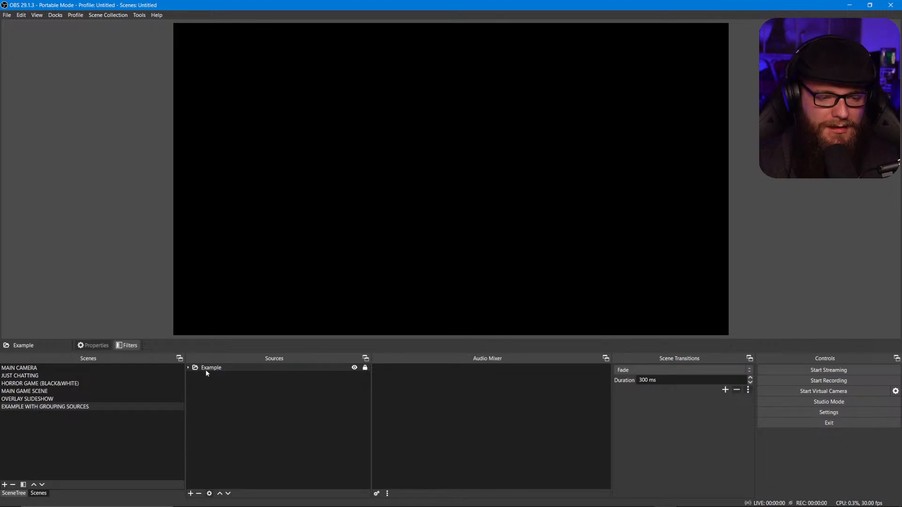
{"action": "left_click", "coordinate": [206, 373]}
{"action": "key", "text": "Delete"}
{"action": "key", "text": "Return"}
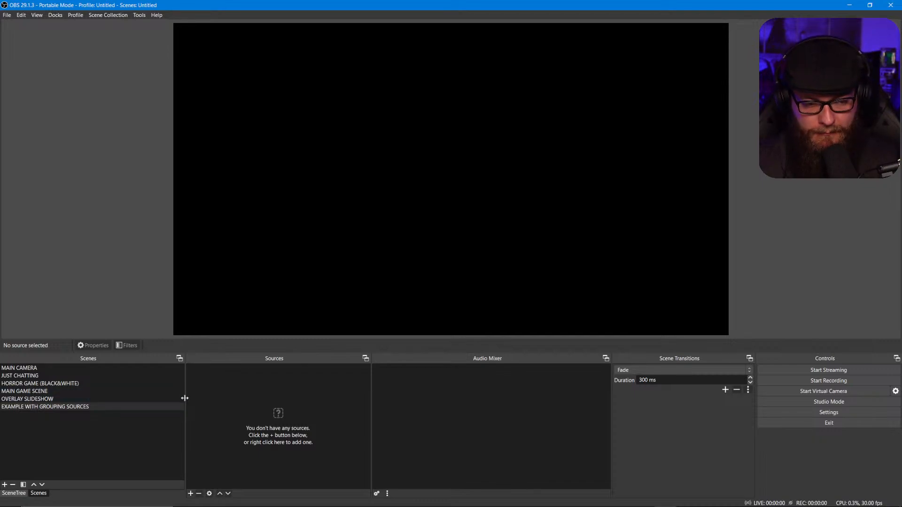
Copy HORROR GAME (BLACK&WHITE) from MAIN GAME SCENE, move EXAMPLE WITH GROUPING SOURCES above the OVERLAY SLIDESHOW scene, and paste the copy there as a reference
{"action": "left_click", "coordinate": [126, 390]}
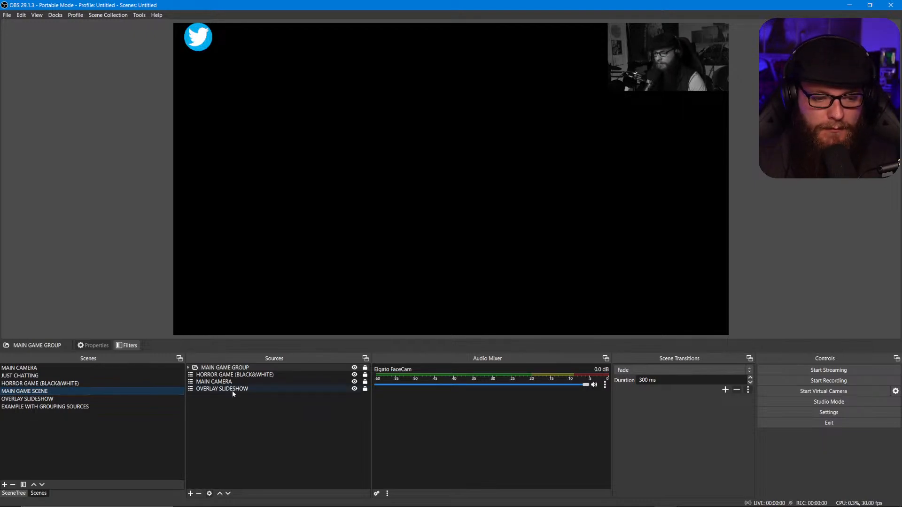
{"action": "left_click_drag", "start_coordinate": [232, 390], "coordinate": [253, 410]}
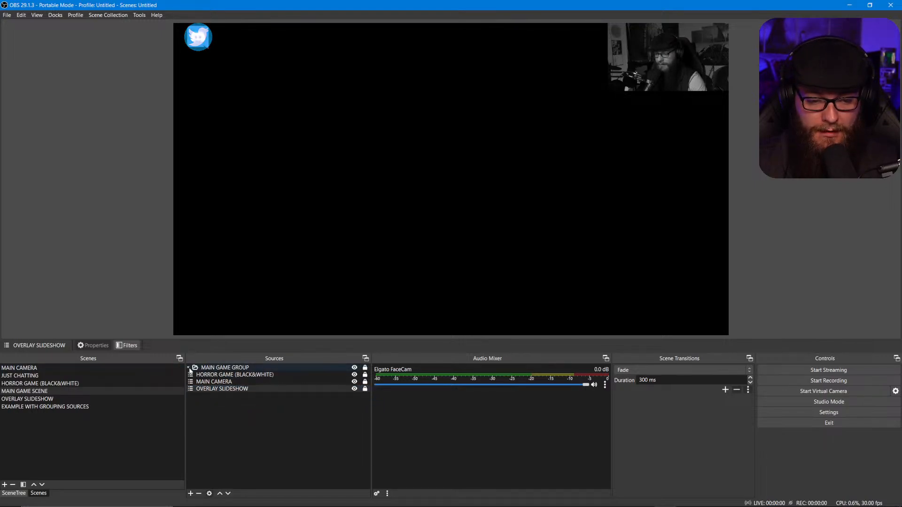
{"action": "left_click", "coordinate": [229, 375]}
{"action": "right_click", "coordinate": [228, 377]}
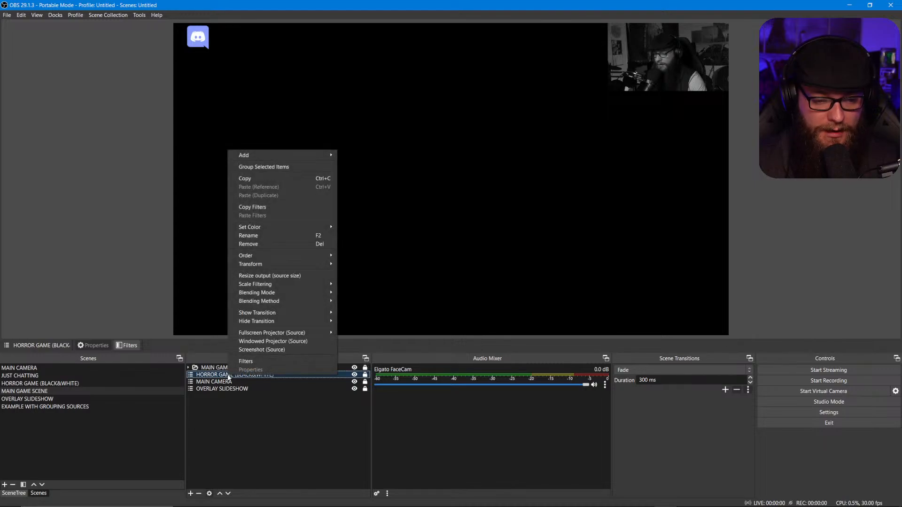
{"action": "left_click", "coordinate": [263, 178]}
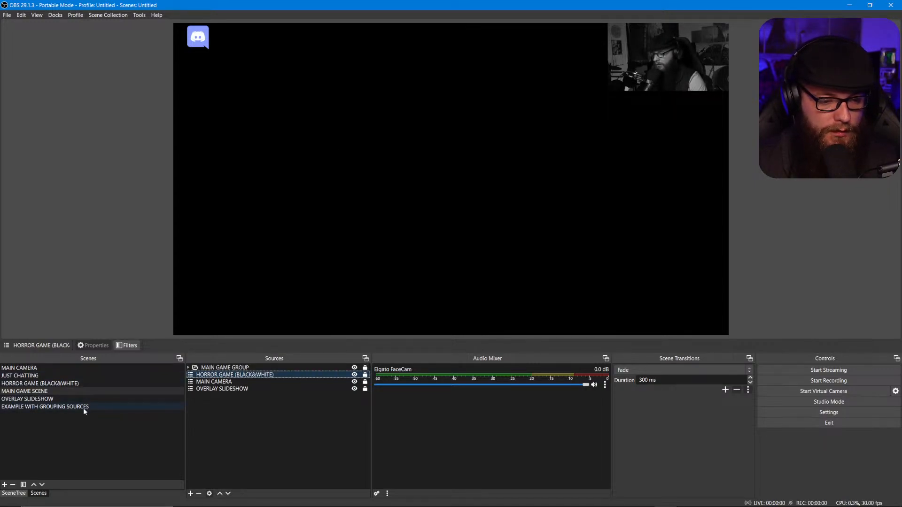
{"action": "left_click_drag", "start_coordinate": [84, 407], "coordinate": [87, 399]}
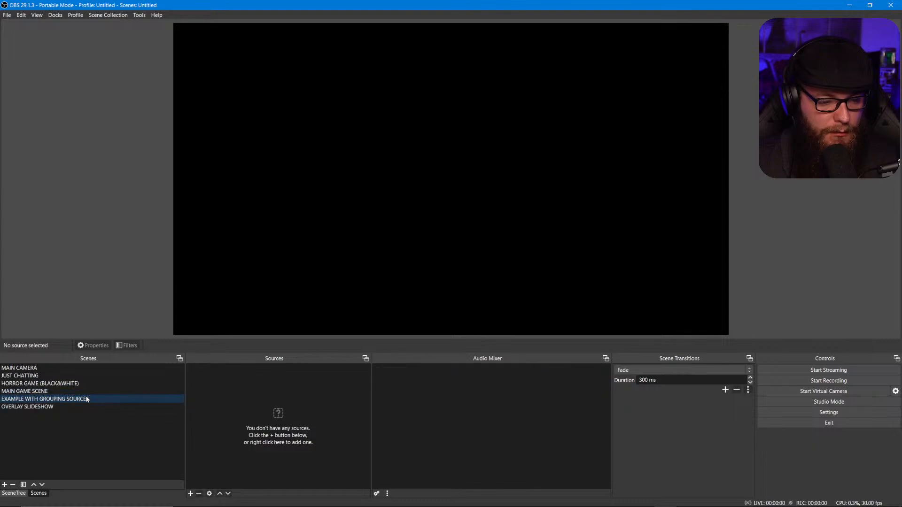
{"action": "right_click", "coordinate": [229, 389]}
{"action": "left_click", "coordinate": [246, 416]}
Copy MAIN CAMERA from MAIN GAME SCENE and paste it as a reference into the EXAMPLE WITH GROUPING SOURCES scene
{"action": "left_click", "coordinate": [61, 392]}
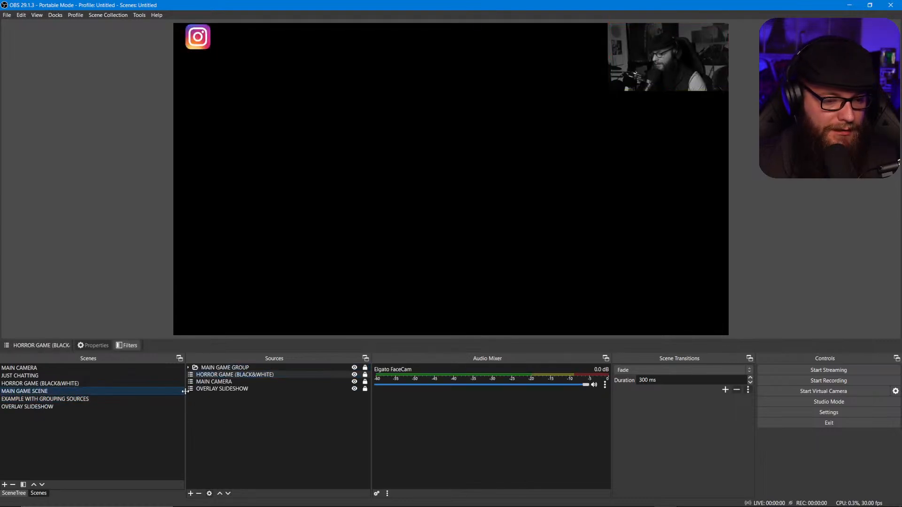
{"action": "left_click", "coordinate": [214, 382]}
{"action": "right_click", "coordinate": [230, 382]}
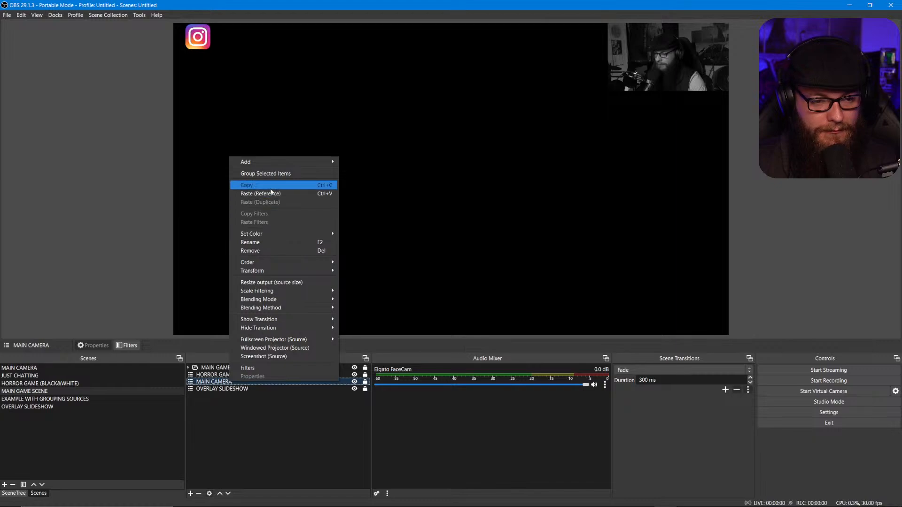
{"action": "left_click", "coordinate": [177, 309]}
{"action": "left_click", "coordinate": [96, 399]}
{"action": "right_click", "coordinate": [231, 396]}
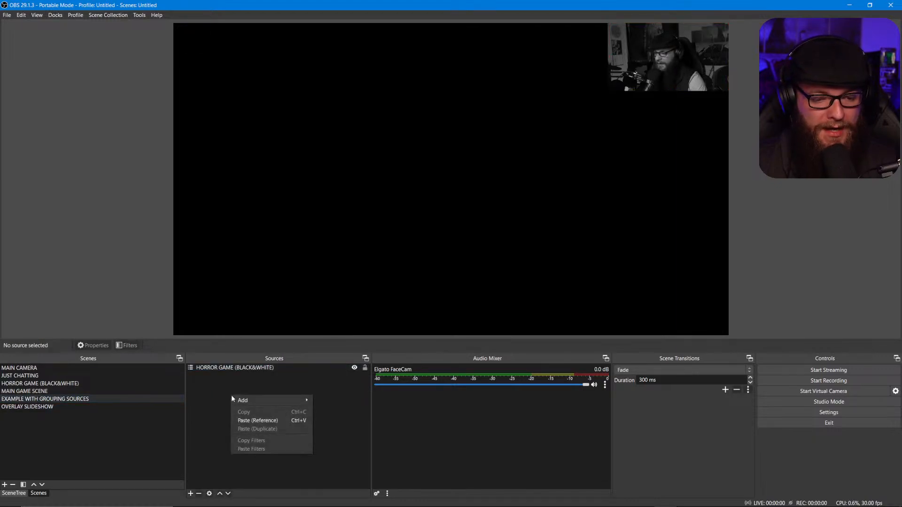
{"action": "left_click", "coordinate": [249, 424]}
Copy OVERLAY SLIDESHOW from MAIN GAME SCENE and paste it as a reference into the EXAMPLE WITH GROUPING SOURCES scene
{"action": "left_click", "coordinate": [65, 391]}
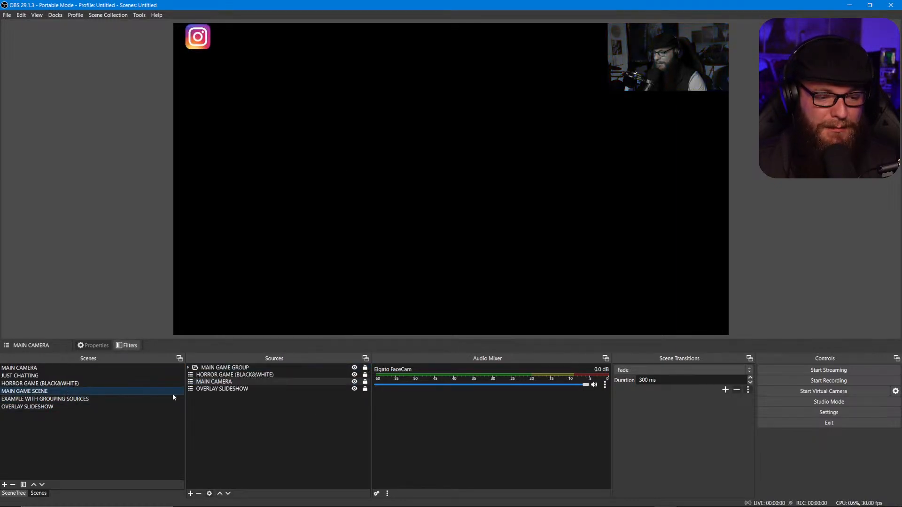
{"action": "left_click", "coordinate": [228, 389]}
{"action": "right_click", "coordinate": [228, 388]}
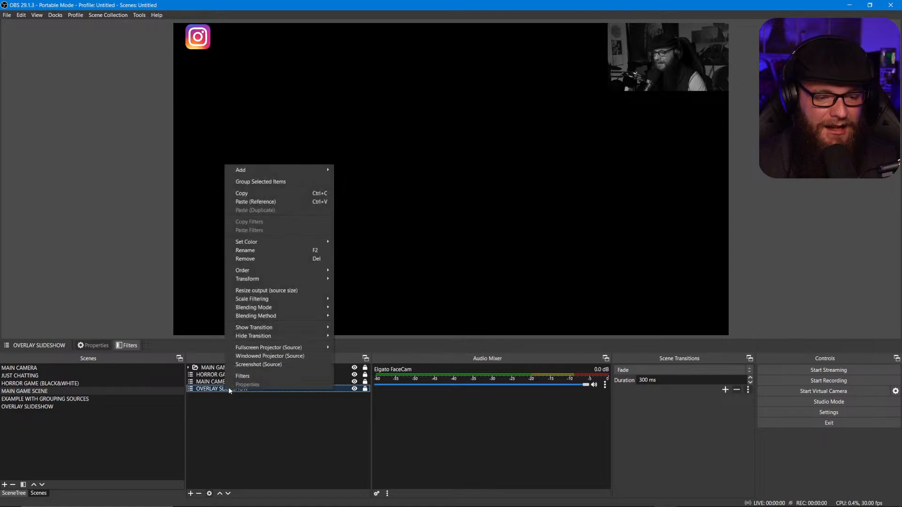
{"action": "left_click", "coordinate": [254, 194]}
{"action": "left_click", "coordinate": [84, 400]}
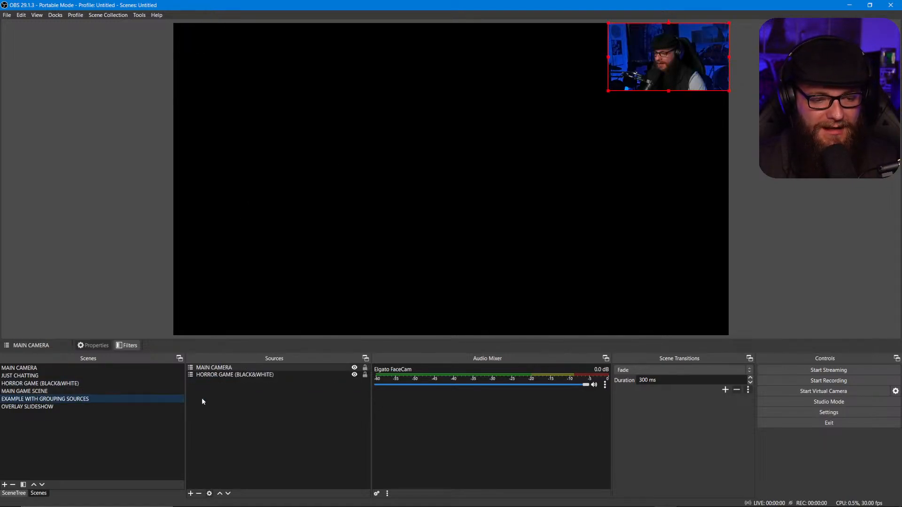
{"action": "right_click", "coordinate": [201, 399]}
{"action": "left_click", "coordinate": [232, 423]}
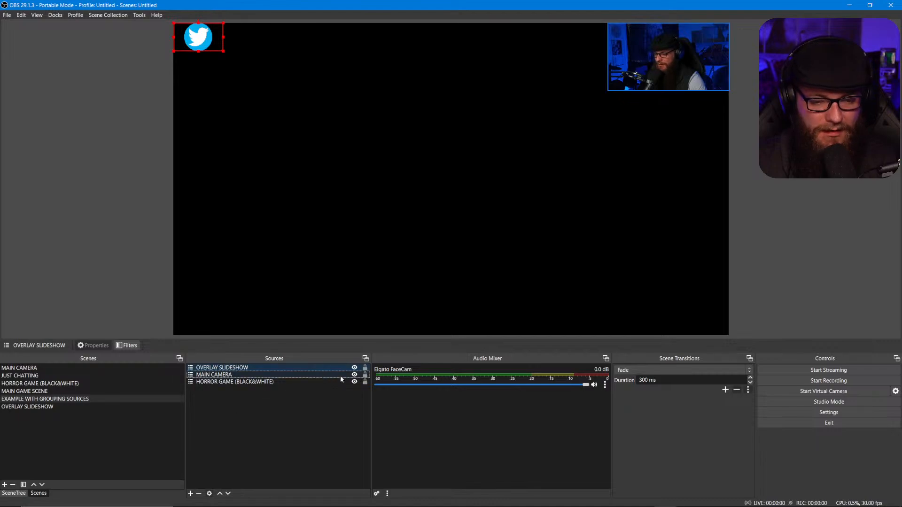
Lock the three pasted sources and create a new group source named EXAMPLE GROUP in the EXAMPLE WITH GROUPING SOURCES scene
{"action": "left_click", "coordinate": [365, 382]}
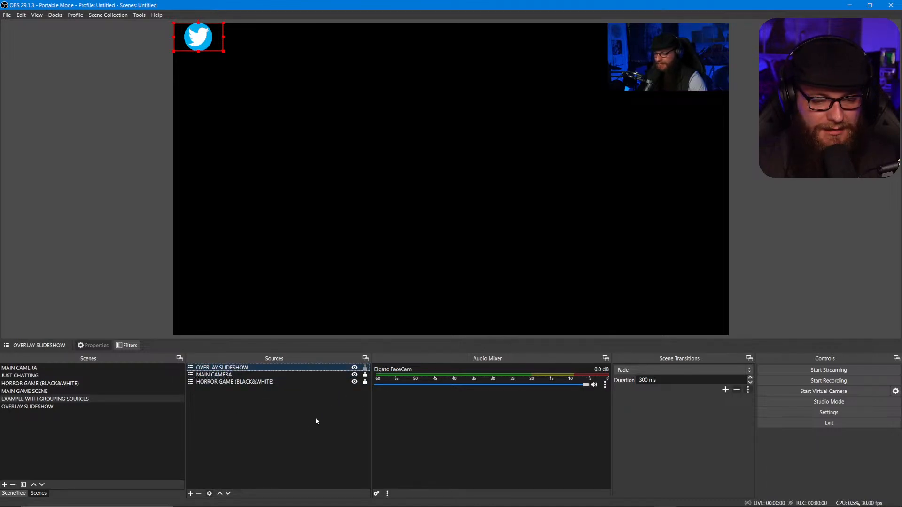
{"action": "left_click", "coordinate": [365, 369]}
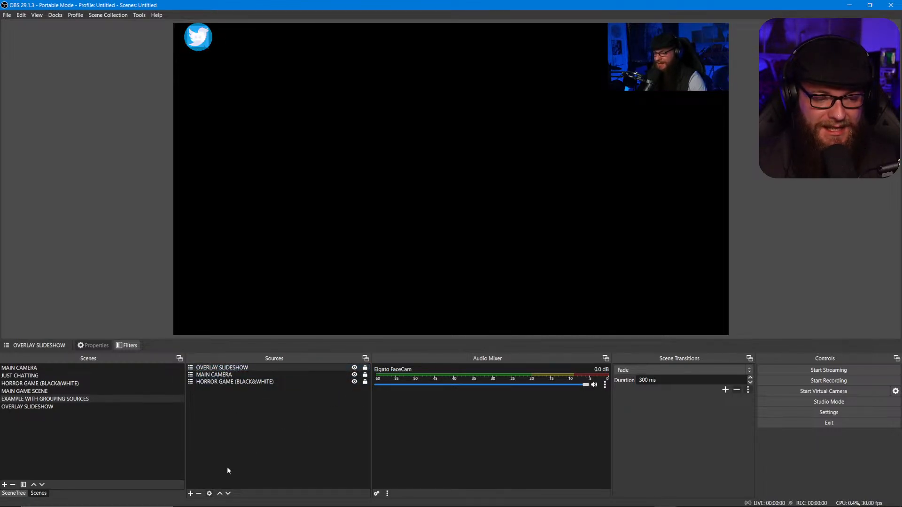
{"action": "left_click", "coordinate": [190, 493]}
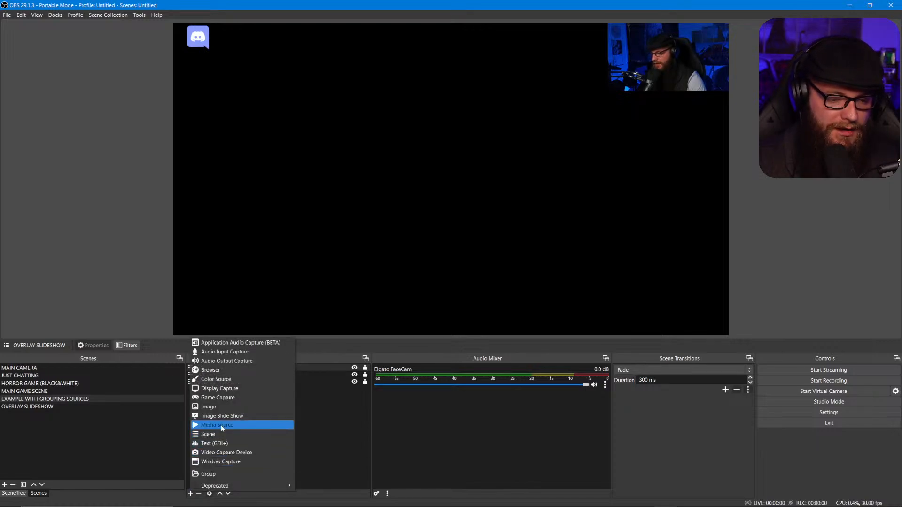
{"action": "left_click", "coordinate": [204, 474]}
{"action": "type", "text": "EXAMPLE GROUP"}
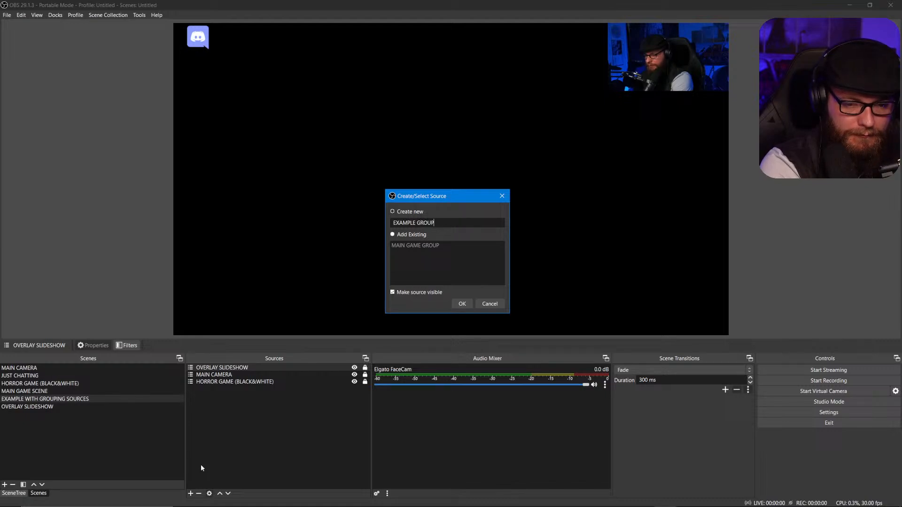
{"action": "key", "text": "Return"}
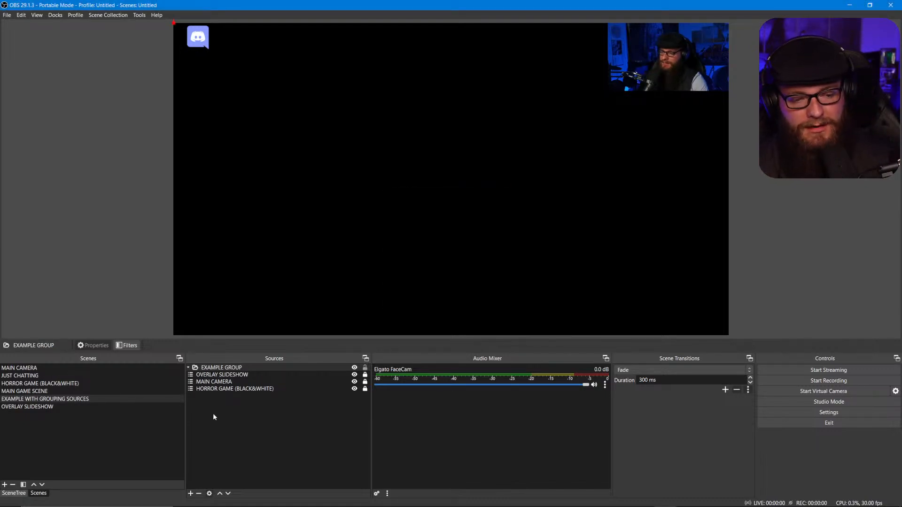
Put all three sources into EXAMPLE GROUP, and move OVERLAY SLIDESHOW to the canvas's bottom-right corner, leaving it and the group locked
{"action": "left_click_drag", "start_coordinate": [229, 376], "coordinate": [241, 386]}
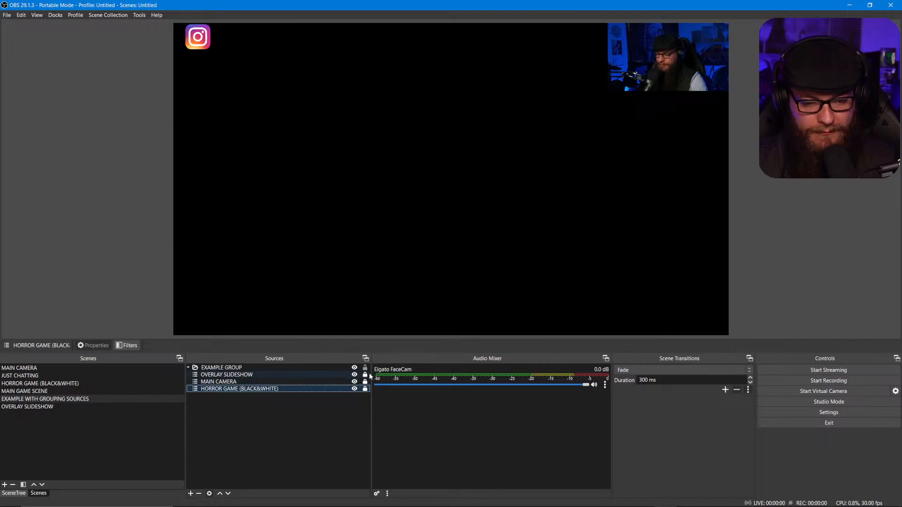
{"action": "left_click", "coordinate": [331, 374]}
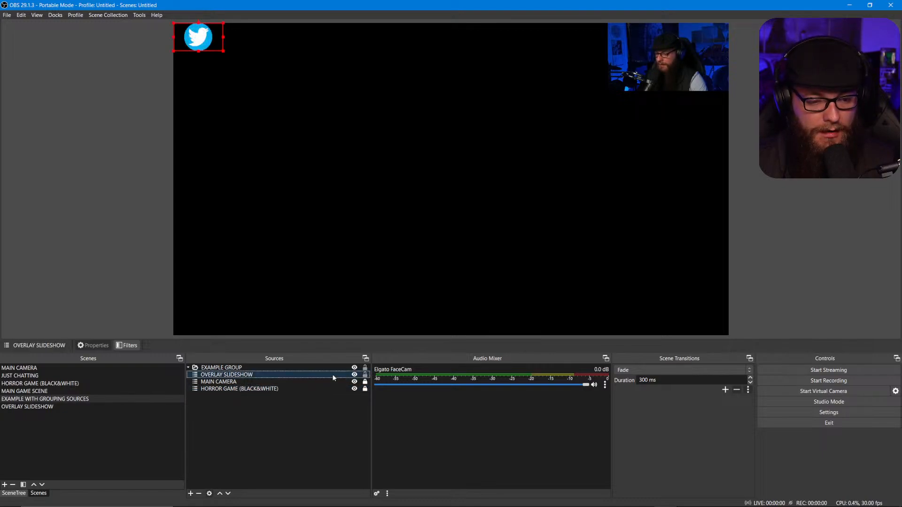
{"action": "left_click_drag", "start_coordinate": [200, 41], "coordinate": [706, 323]}
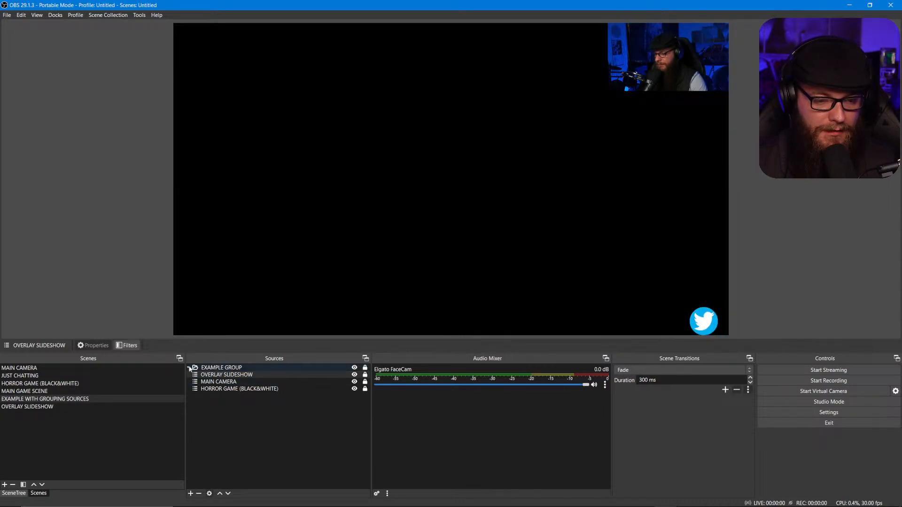
{"action": "left_click", "coordinate": [189, 368]}
In MAIN GAME SCENE, move HORROR GAME (BLACK&WHITE), MAIN CAMERA and OVERLAY SLIDESHOW into MAIN GAME GROUP
{"action": "left_click", "coordinate": [108, 389]}
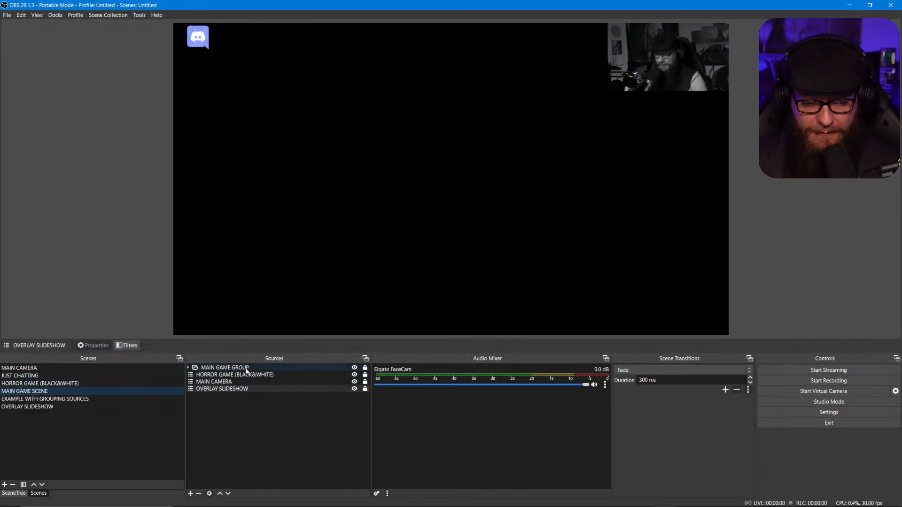
{"action": "mouse_move", "coordinate": [220, 375]}
{"action": "left_mouse_down"}
{"action": "mouse_move", "coordinate": [221, 384]}
{"action": "mouse_move", "coordinate": [224, 369]}
{"action": "mouse_move", "coordinate": [217, 370]}
{"action": "left_mouse_up"}
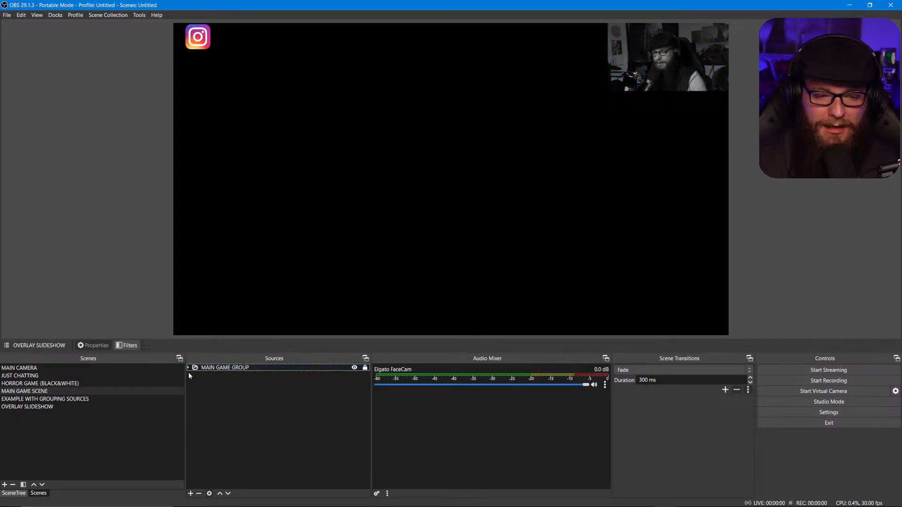
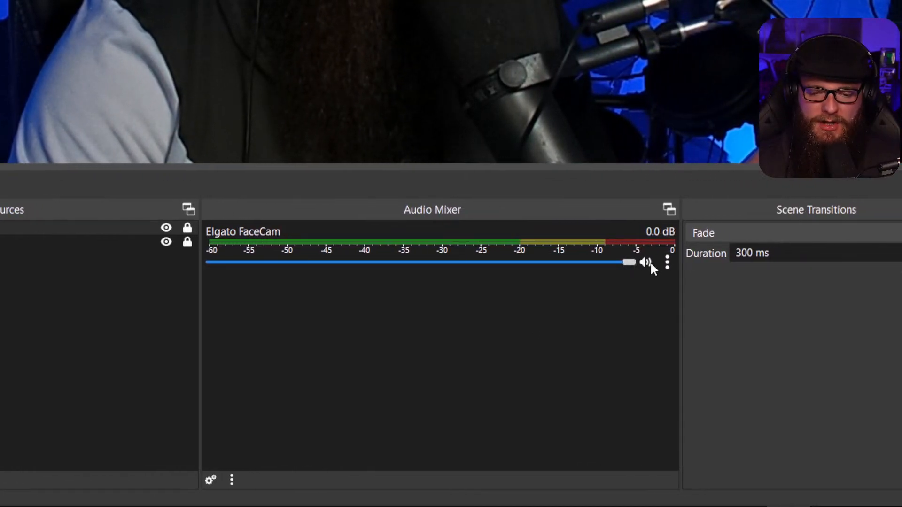
Mute the Elgato FaceCam audio and hide it from the Audio Mixer
{"action": "left_click", "coordinate": [660, 261]}
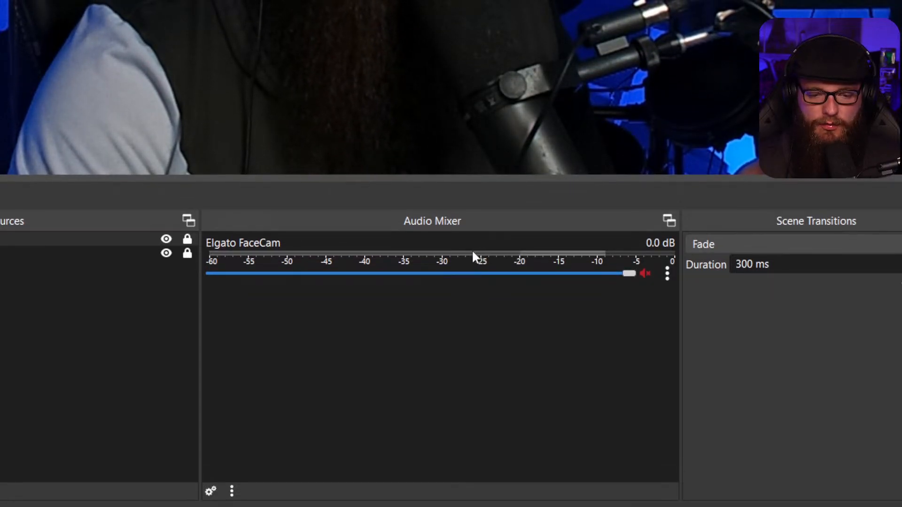
{"action": "right_click", "coordinate": [472, 251]}
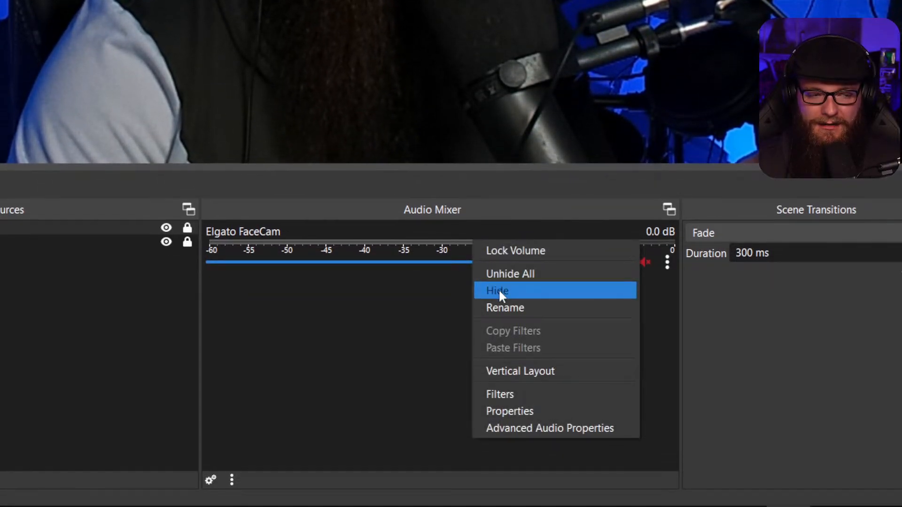
{"action": "left_click", "coordinate": [499, 292]}
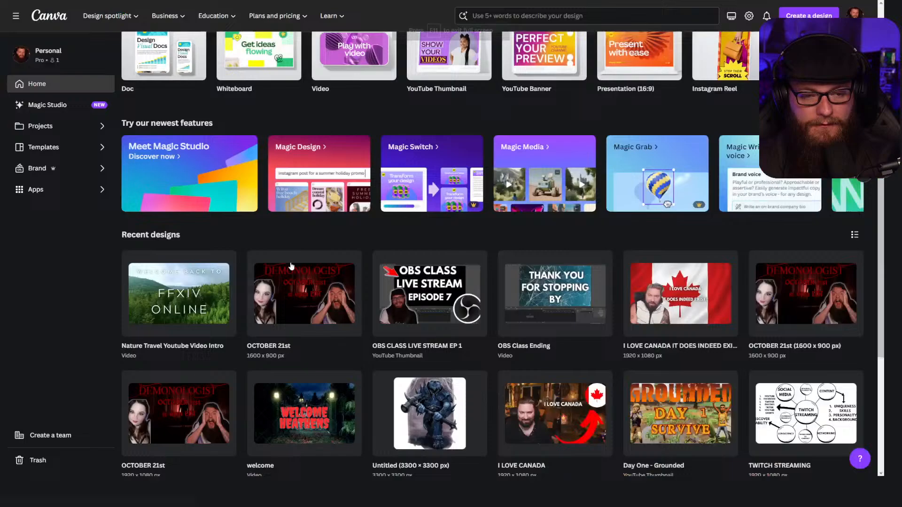
Open the Nature Travel Youtube Video Intro design in Canva, play it from page 2, and exit full screen after pausing
{"action": "key", "text": "F11"}
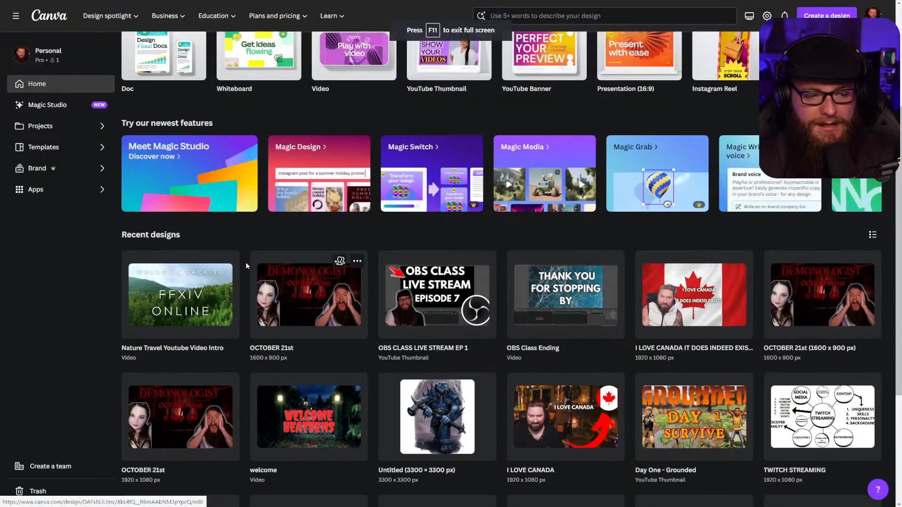
{"action": "left_click", "coordinate": [169, 305]}
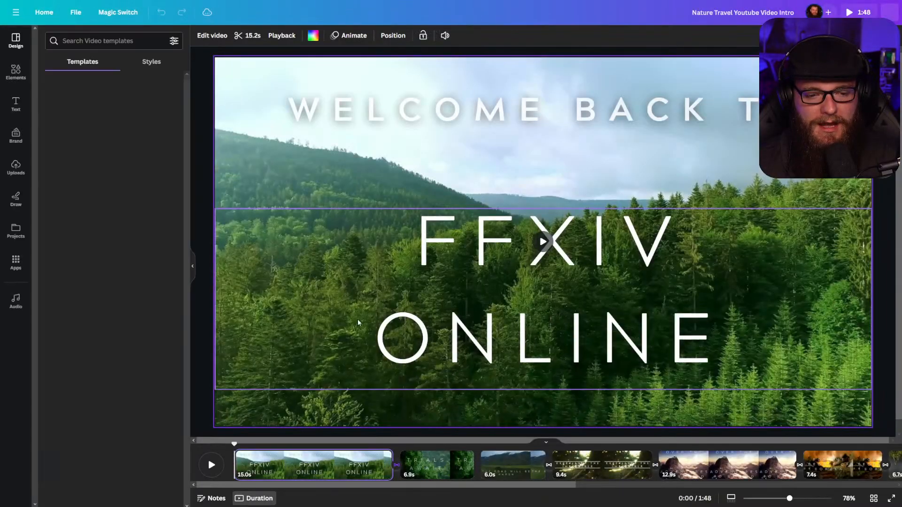
{"action": "left_click", "coordinate": [542, 242]}
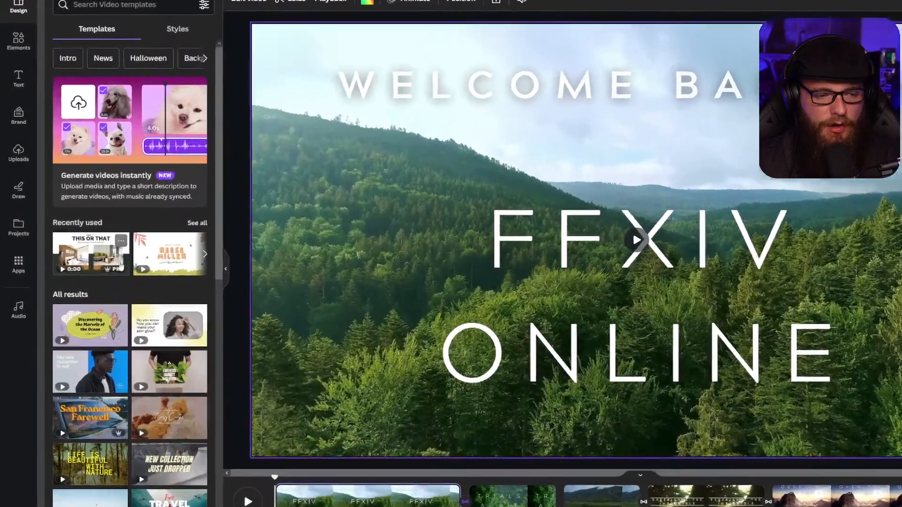
{"action": "mouse_move", "coordinate": [100, 269]}
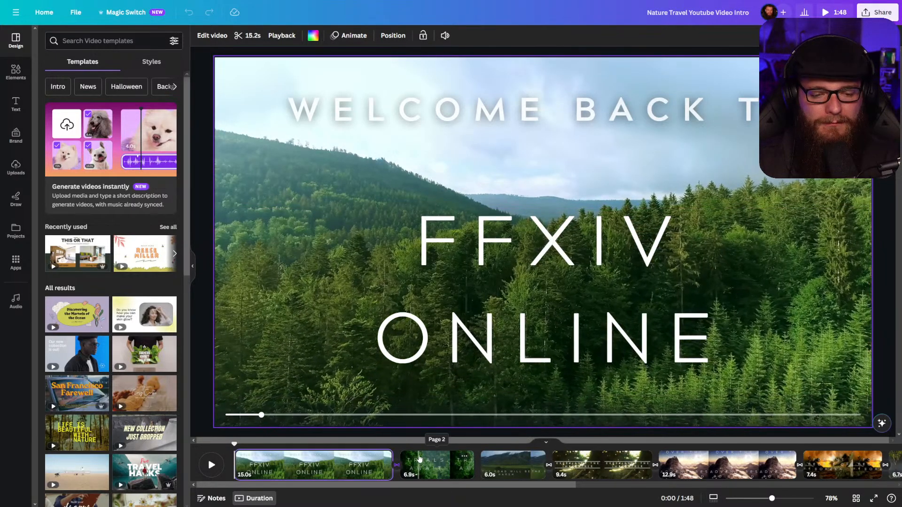
{"action": "left_click", "coordinate": [419, 458]}
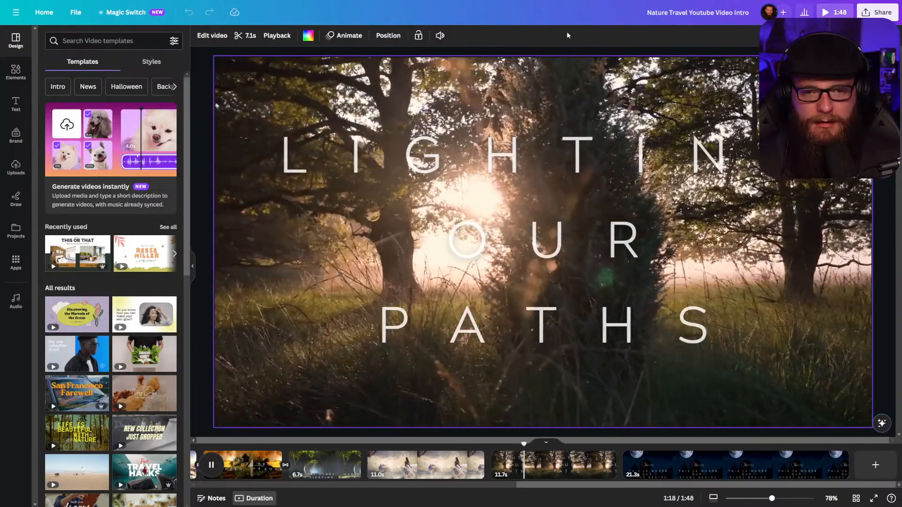
{"action": "key", "text": "space"}
{"action": "key", "text": "F11"}
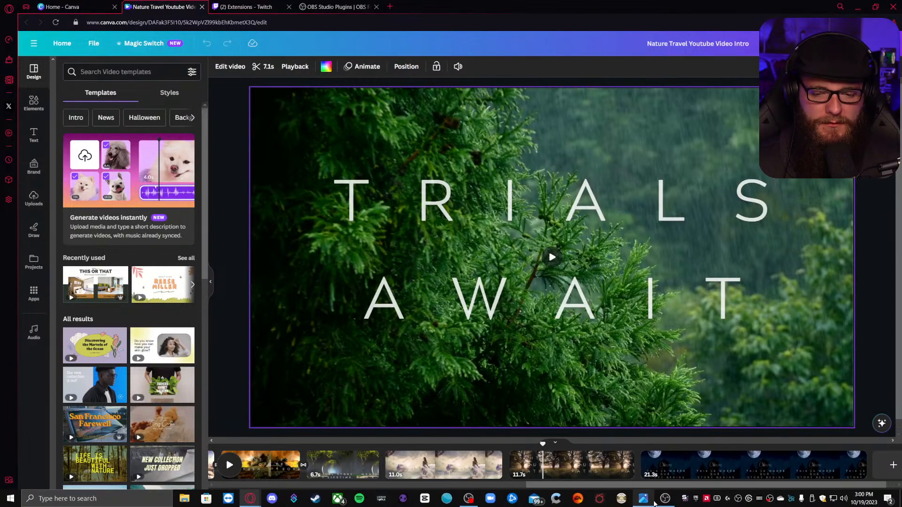
Switch to OBS and add a new Text (GDI+) source named SCROLLING ANNOUNCEMENTS to the JUST CHATTING scene
{"action": "left_click", "coordinate": [663, 502]}
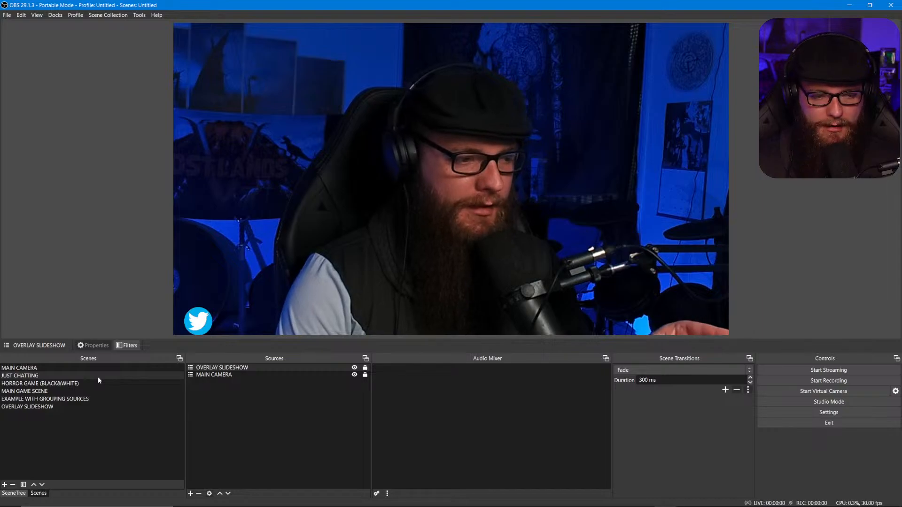
{"action": "left_click", "coordinate": [239, 454]}
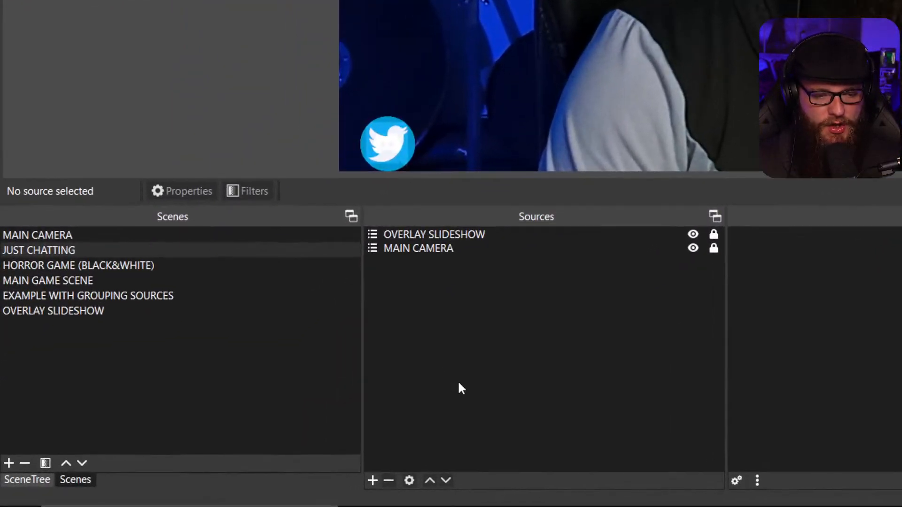
{"action": "left_click", "coordinate": [381, 479]}
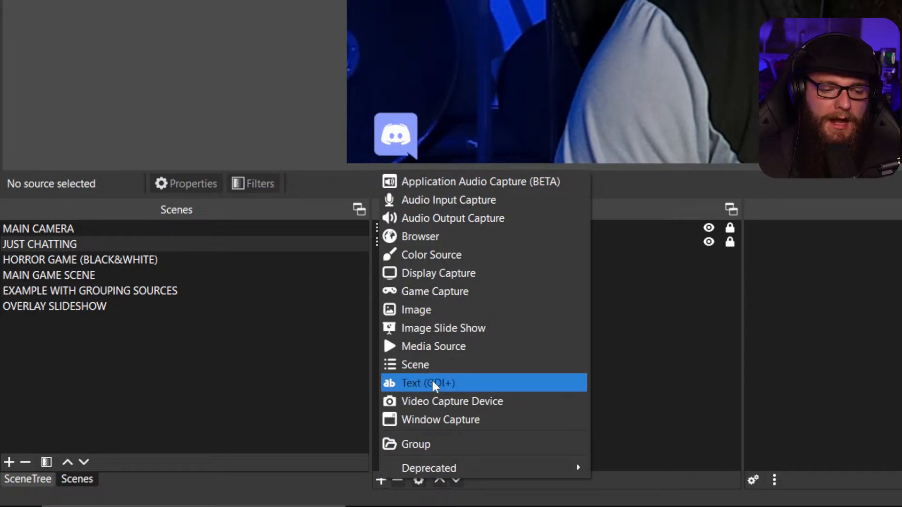
{"action": "left_click", "coordinate": [467, 385]}
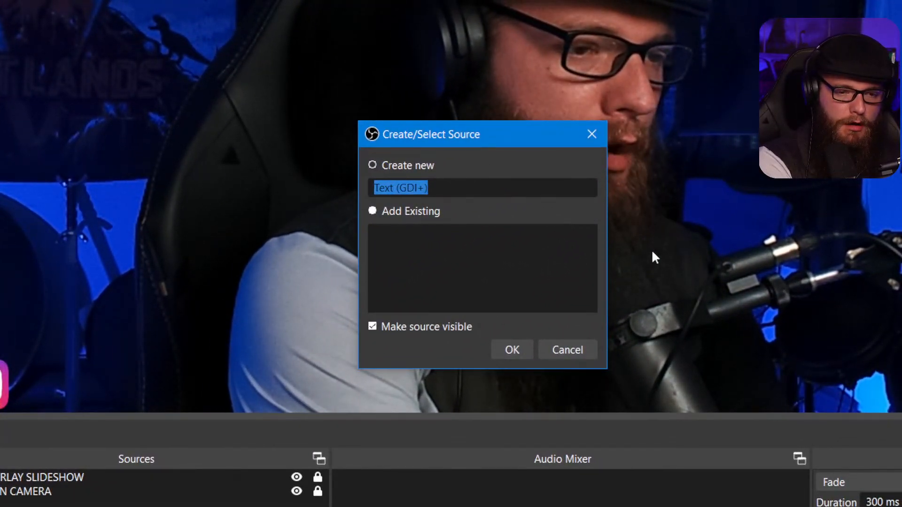
{"action": "type", "text": "SCER"}
{"action": "key", "text": "BackSpace"}
{"action": "key", "text": "BackSpace"}
{"action": "type", "text": "RO"}
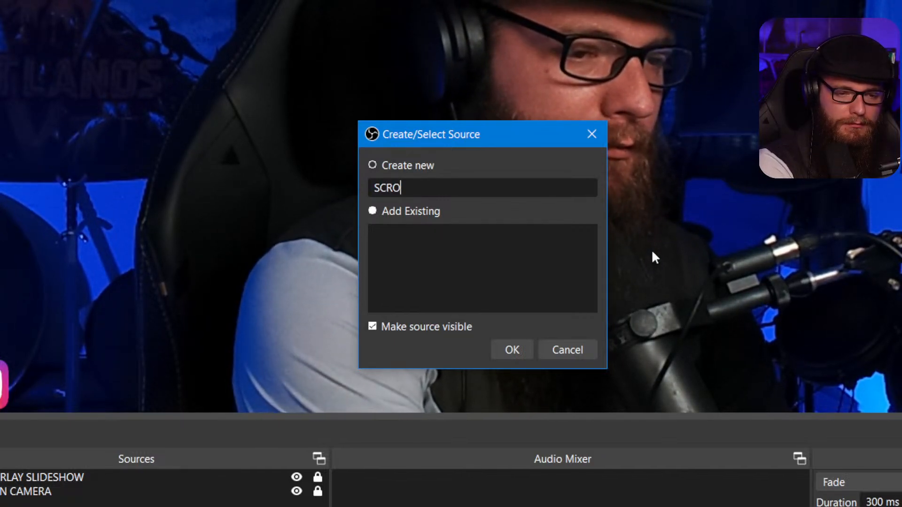
{"action": "type", "text": "LLING ANNO"}
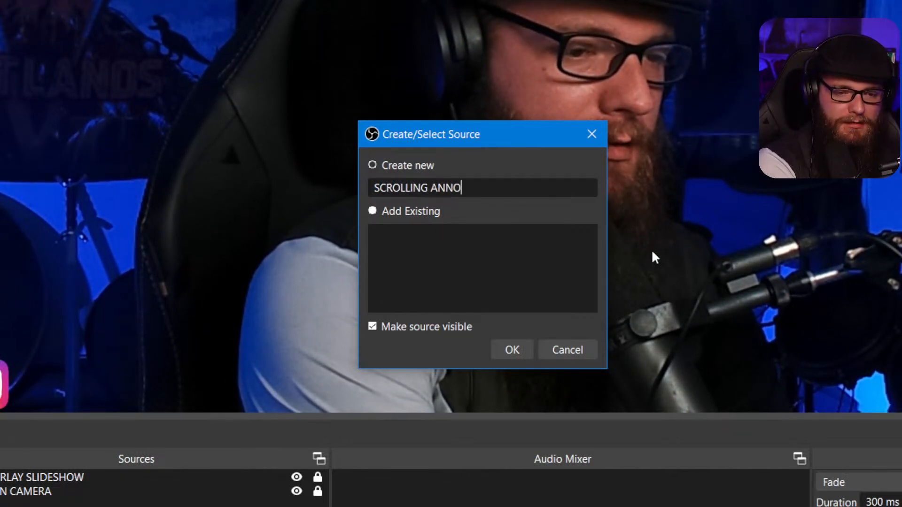
{"action": "type", "text": "UNCEMENTS"}
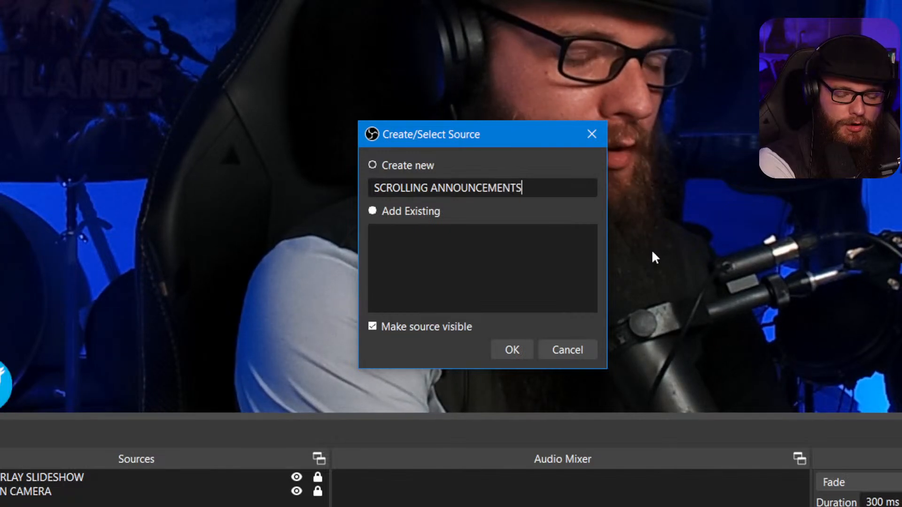
{"action": "key", "text": "Return"}
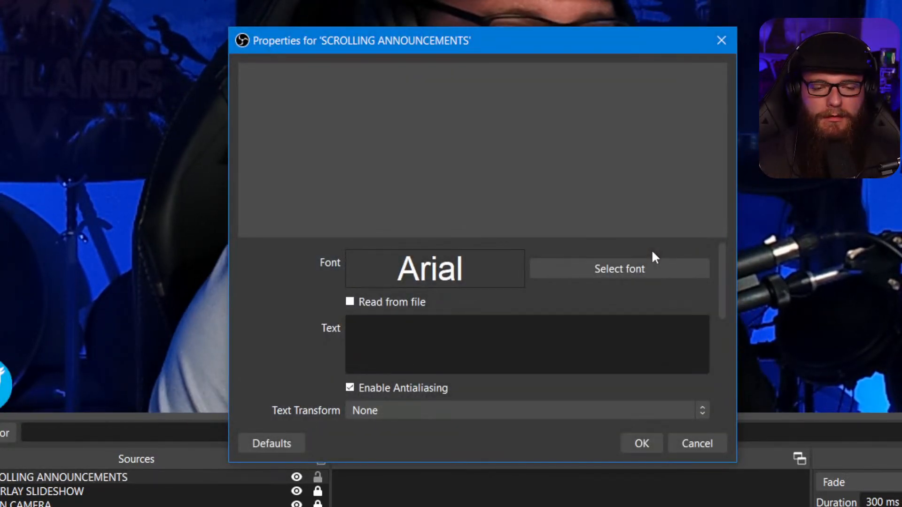
Set the font of SCROLLING ANNOUNCEMENTS to Yu Gothic UI Semibold in Regular style with underline, enlarging the font picker to browse the fonts
{"action": "left_click", "coordinate": [633, 265]}
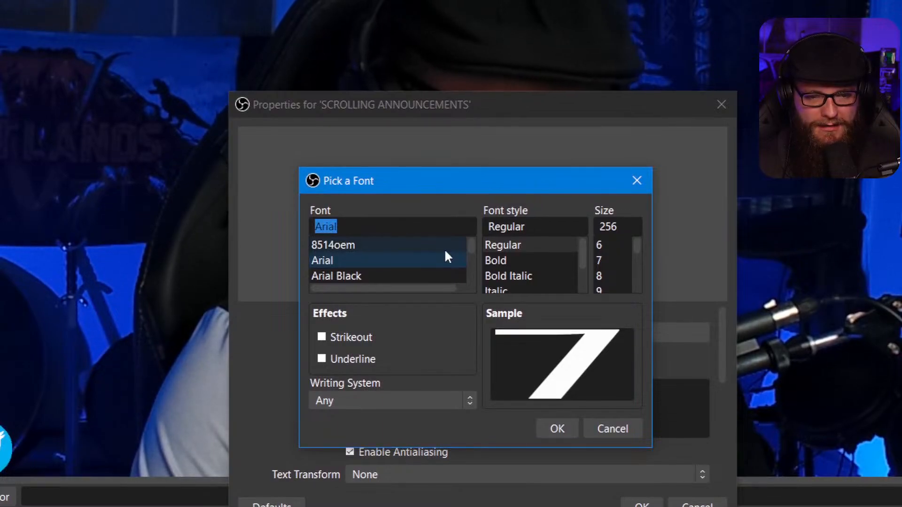
{"action": "left_click", "coordinate": [445, 180]}
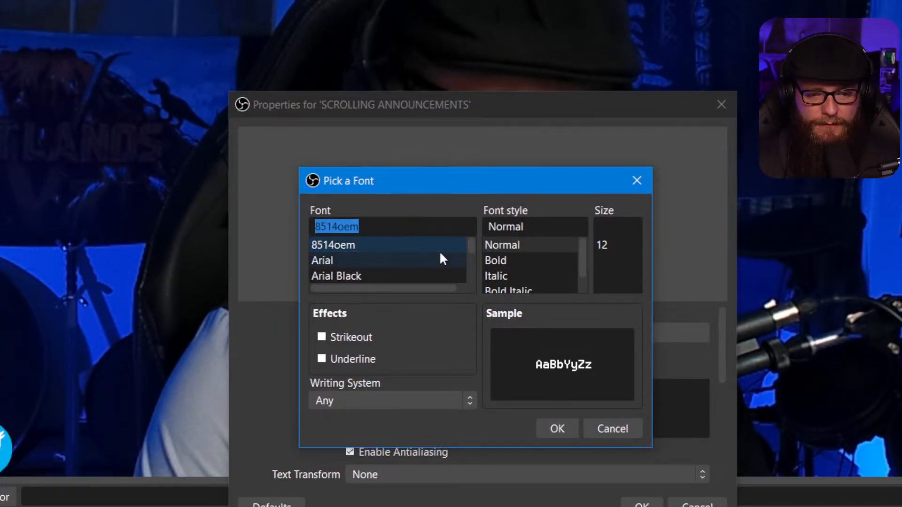
{"action": "left_click_drag", "start_coordinate": [471, 256], "coordinate": [471, 296]}
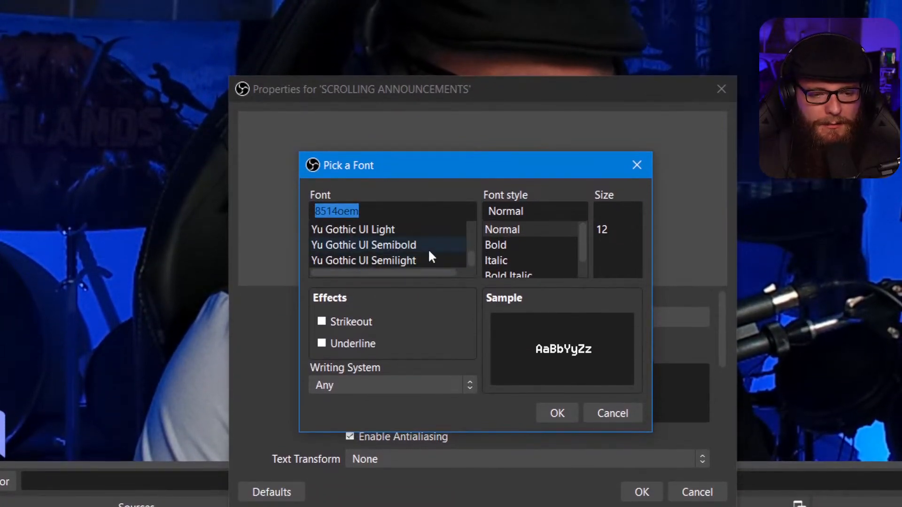
{"action": "left_click", "coordinate": [429, 238]}
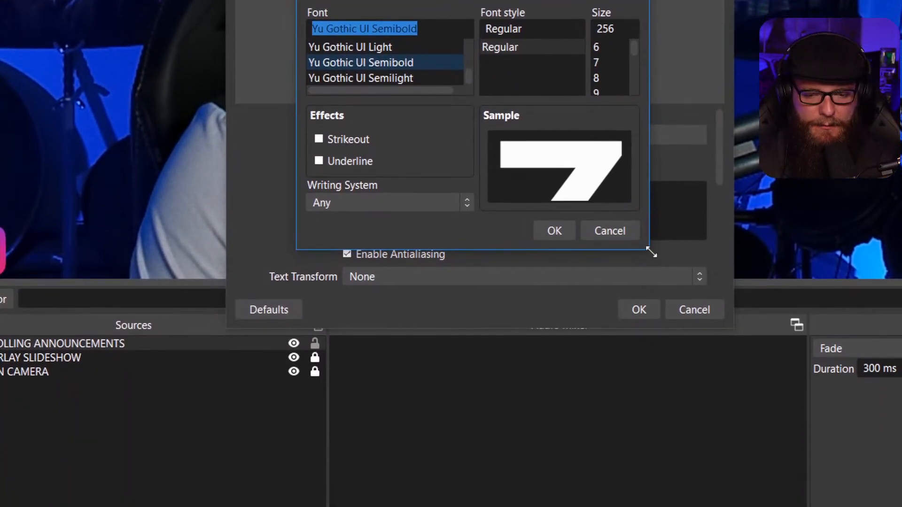
{"action": "left_click_drag", "start_coordinate": [651, 252], "coordinate": [667, 428]}
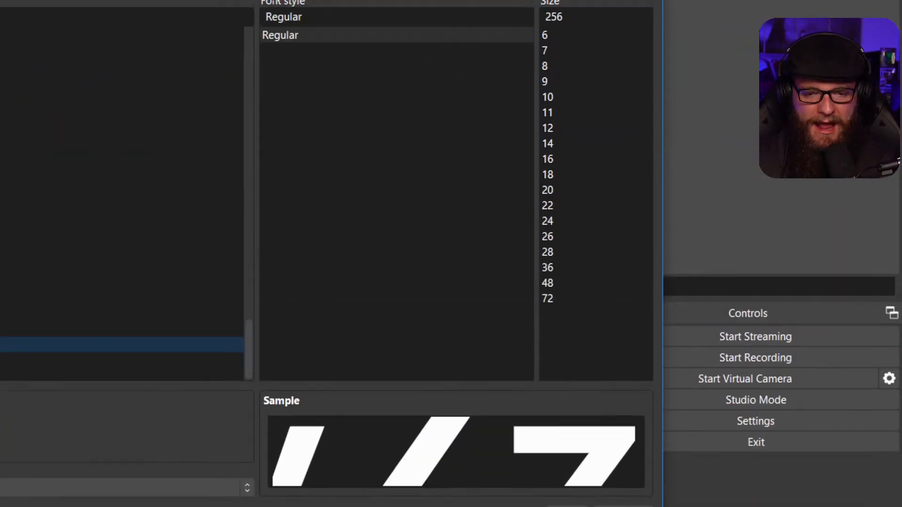
{"action": "left_click_drag", "start_coordinate": [269, 261], "coordinate": [234, 130]}
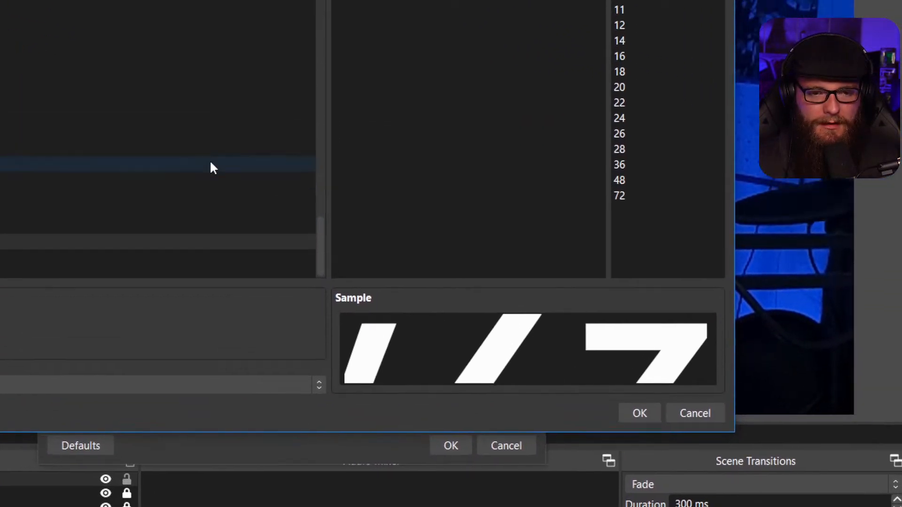
{"action": "scroll", "coordinate": [253, 256], "scroll_direction": "up", "scroll_amount": 10}
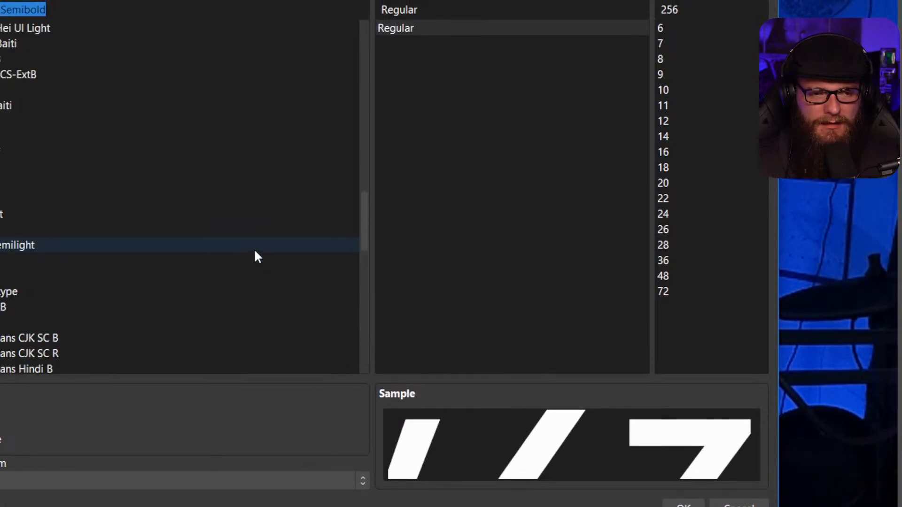
{"action": "scroll", "coordinate": [251, 258], "scroll_direction": "down", "scroll_amount": 13}
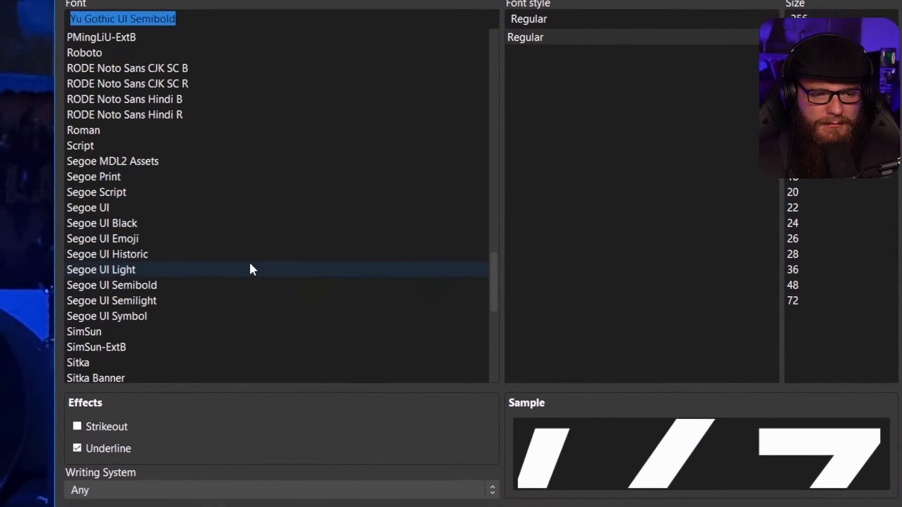
{"action": "scroll", "coordinate": [250, 264], "scroll_direction": "down", "scroll_amount": 2}
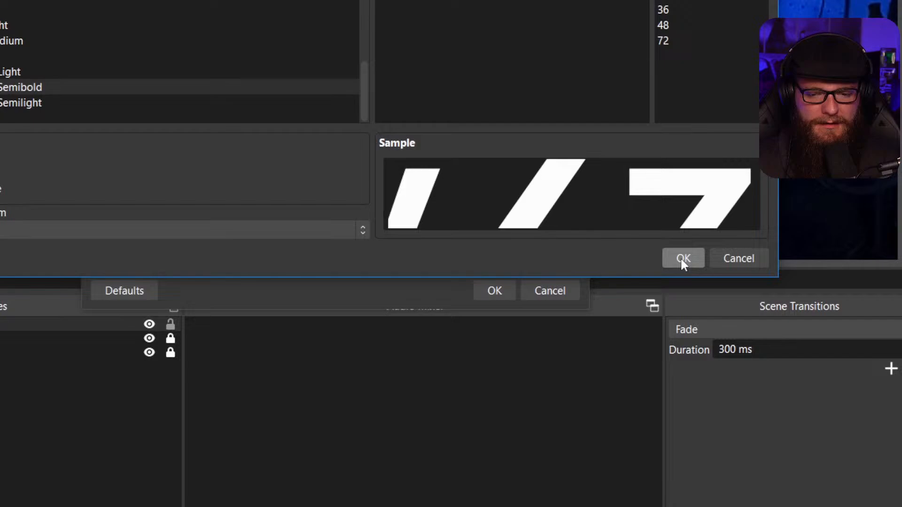
{"action": "left_click", "coordinate": [872, 317]}
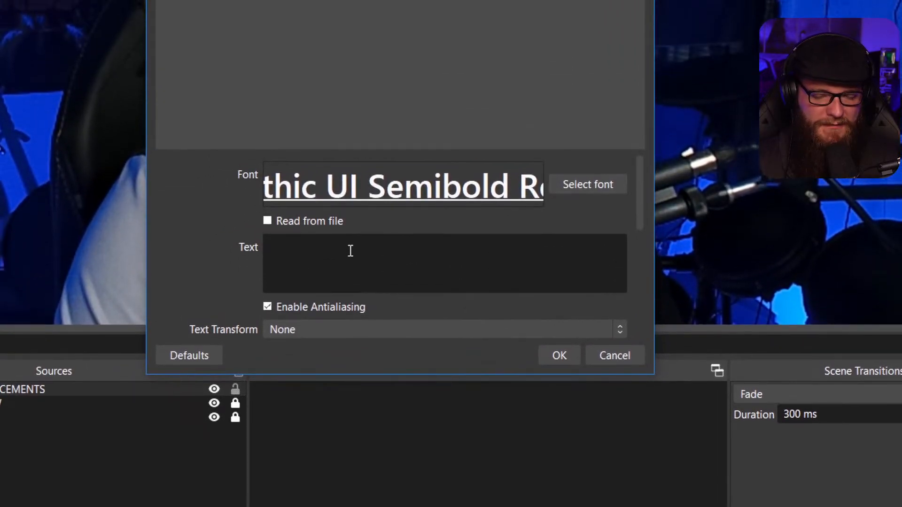
Start editing the text content of the SCROLLING ANNOUNCEMENTS source
{"action": "scroll", "coordinate": [251, 252], "scroll_direction": "down", "scroll_amount": 1}
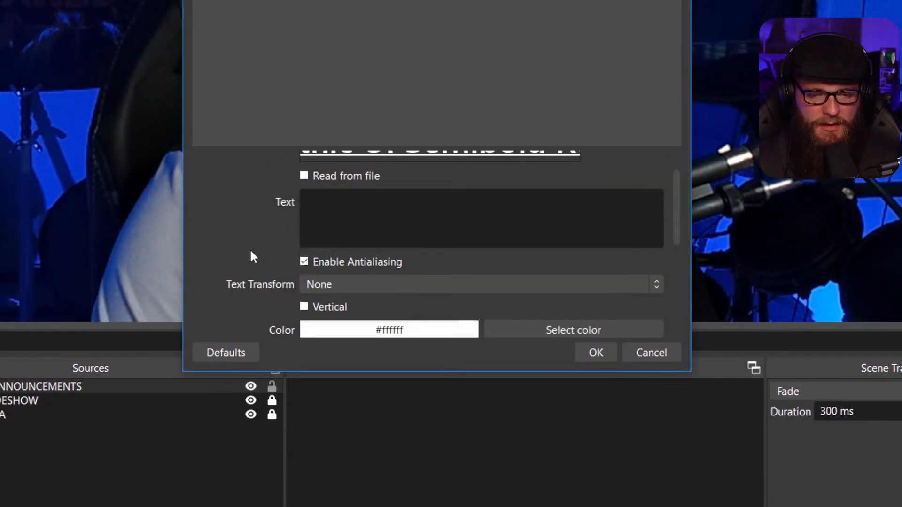
{"action": "left_click", "coordinate": [406, 212]}
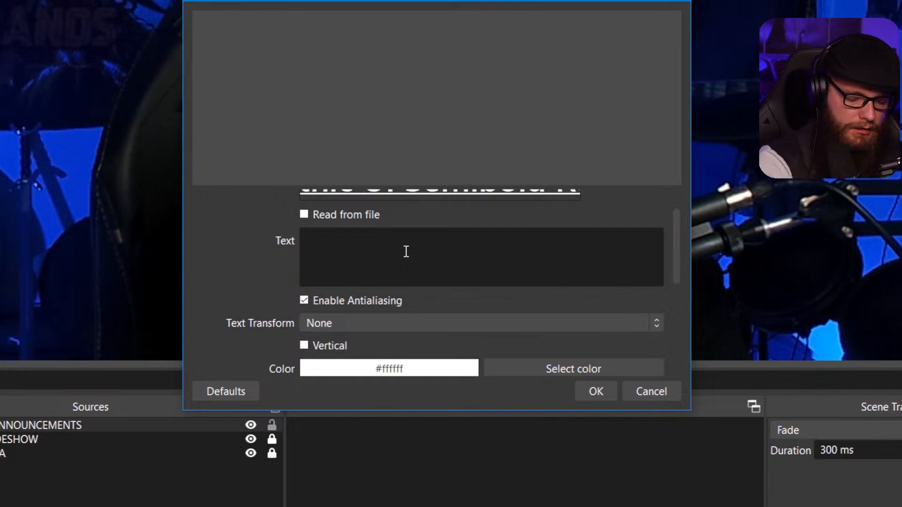
Enter "{ANNOUNCEMENTS FOR THE WEEK}" in curly brackets as the opening of the announcement source's text
{"action": "type", "text": "ANNOUNCEMENT"}
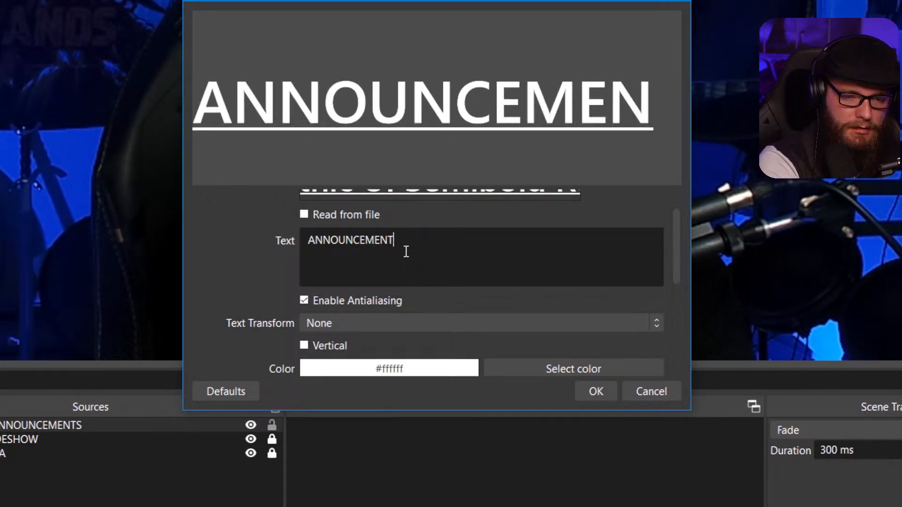
{"action": "type", "text": "S FOR THE WEEK"}
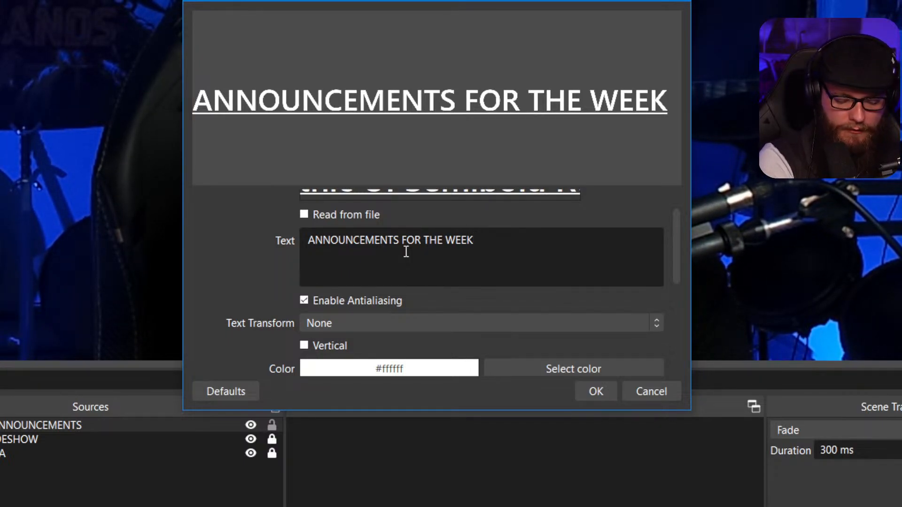
{"action": "type", "text": "}"}
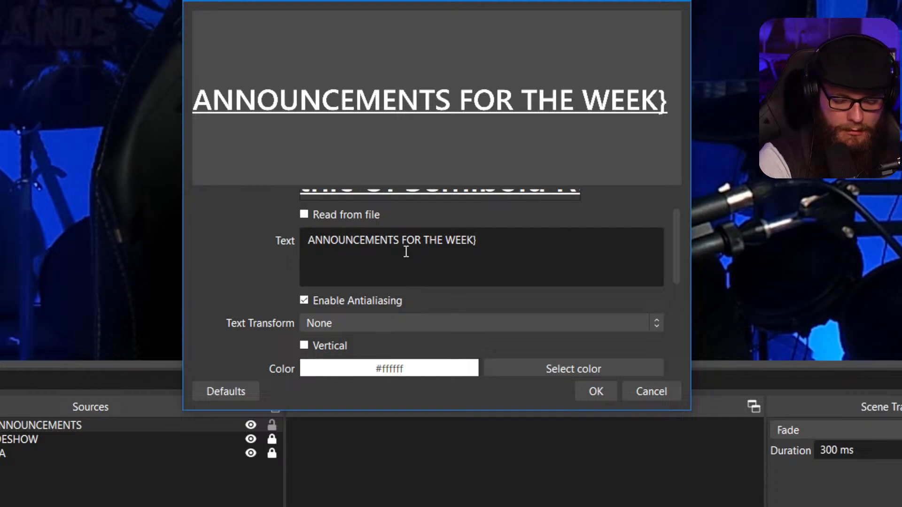
{"action": "type", "text": "{"}
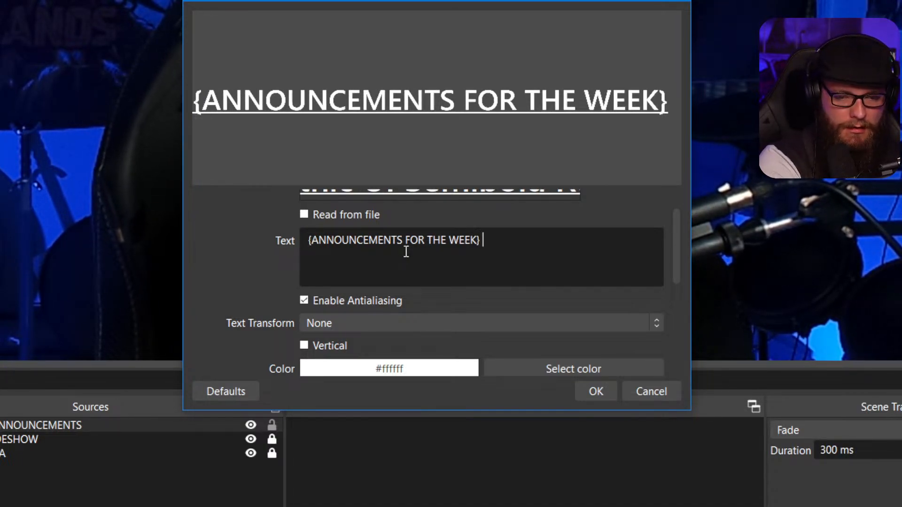
{"action": "key", "text": "BackSpace"}
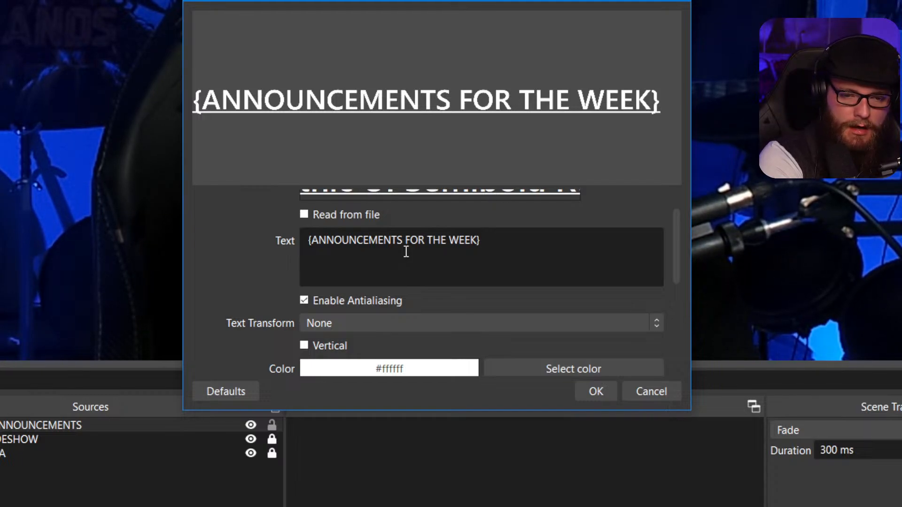
Append to the text "UPCOMING GAMING TOURNAMENT THIS SUNDAY SUNDAY SUNDAY! ONLY HERE ON THE CHANNEL @ 6PM EDT! JOIN US FOR SOME GOOD OLD FORTNITE!"
{"action": "type", "text": "UPCOMING GA"}
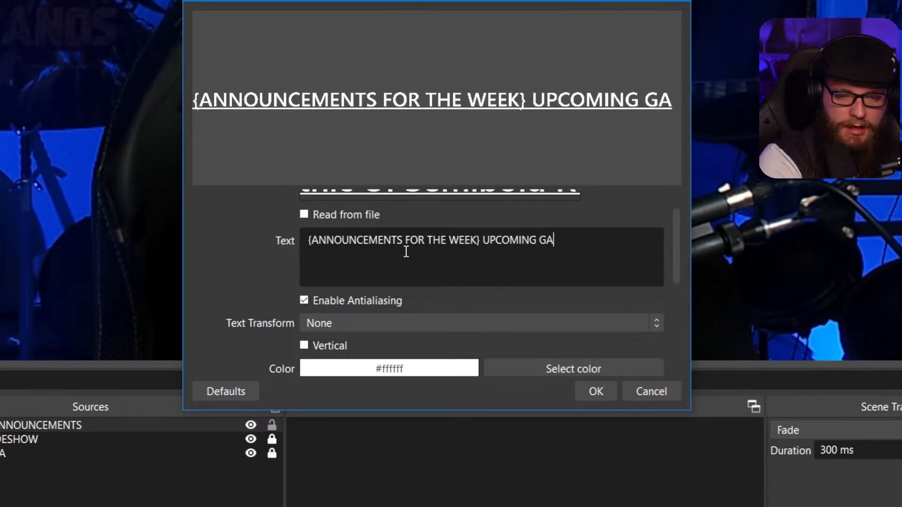
{"action": "type", "text": "MING TOURN"}
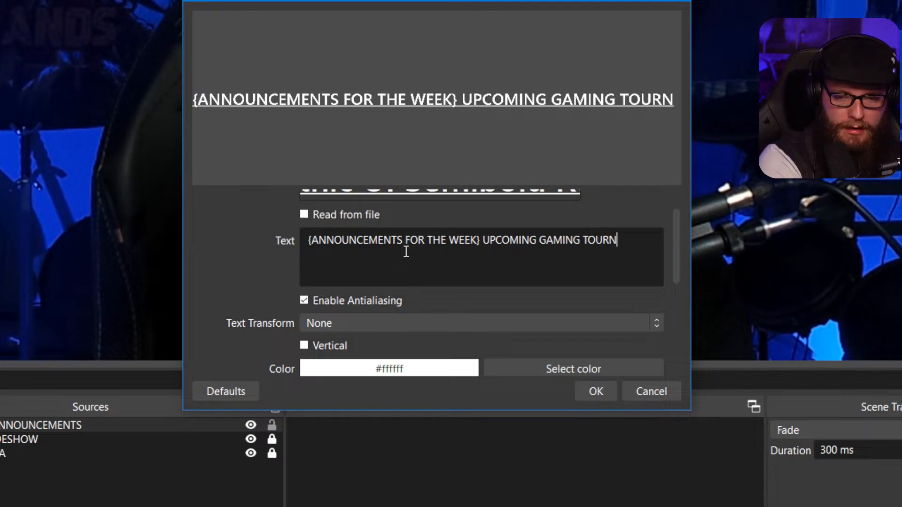
{"action": "type", "text": "AM"}
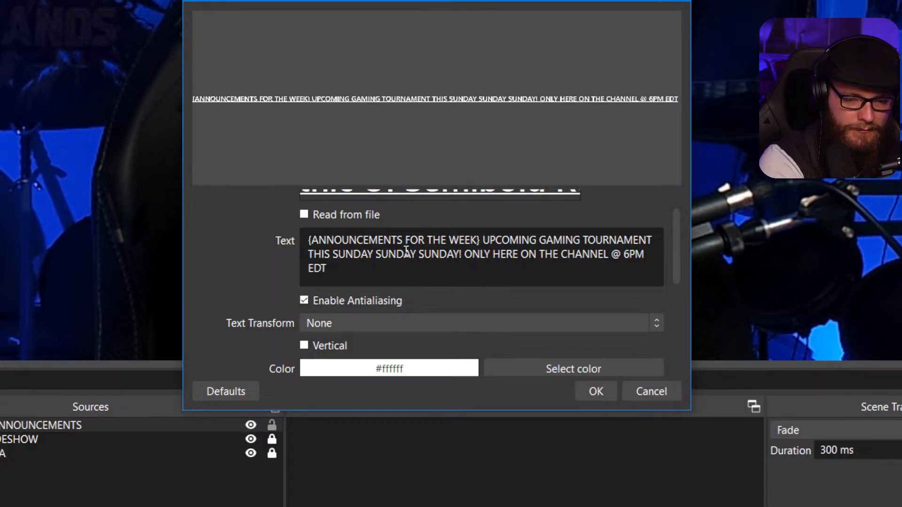
{"action": "type", "text": "!"}
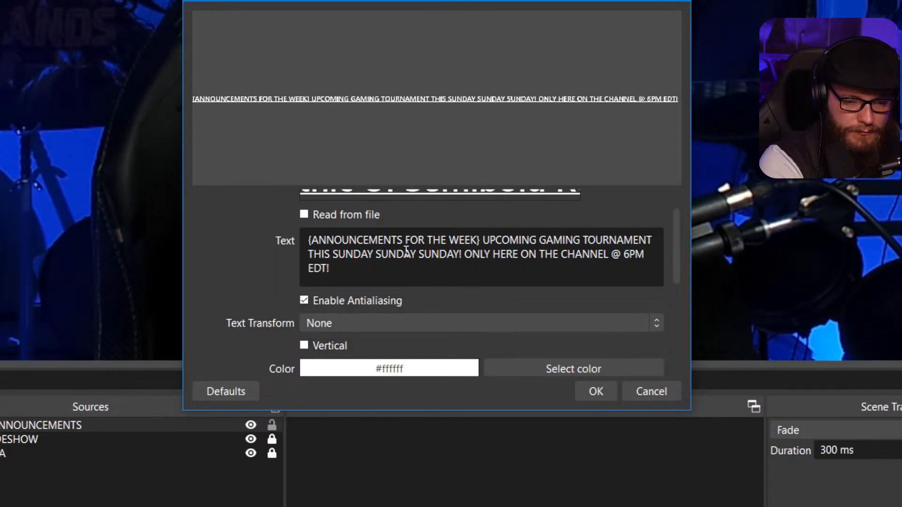
{"action": "type", "text": " JOIN US FO"}
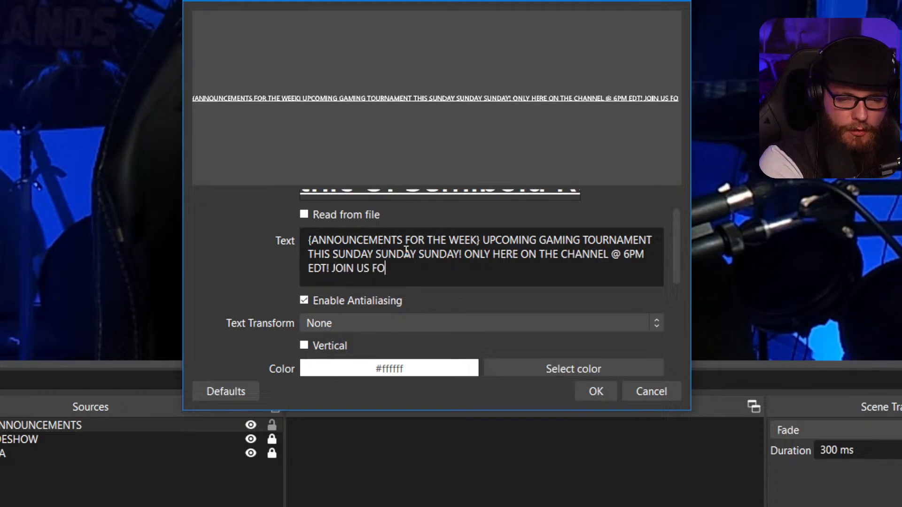
{"action": "type", "text": "R SOME GOOD"}
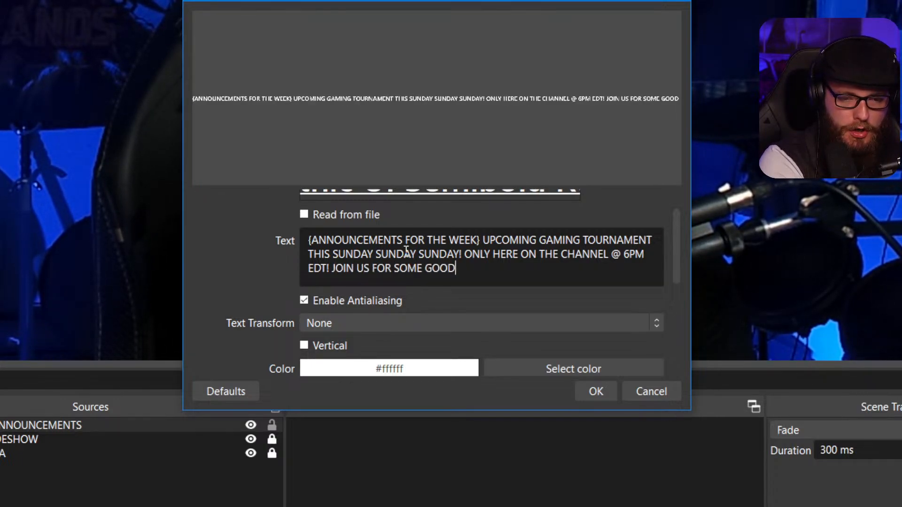
{"action": "type", "text": " OLD FORTNITE!"}
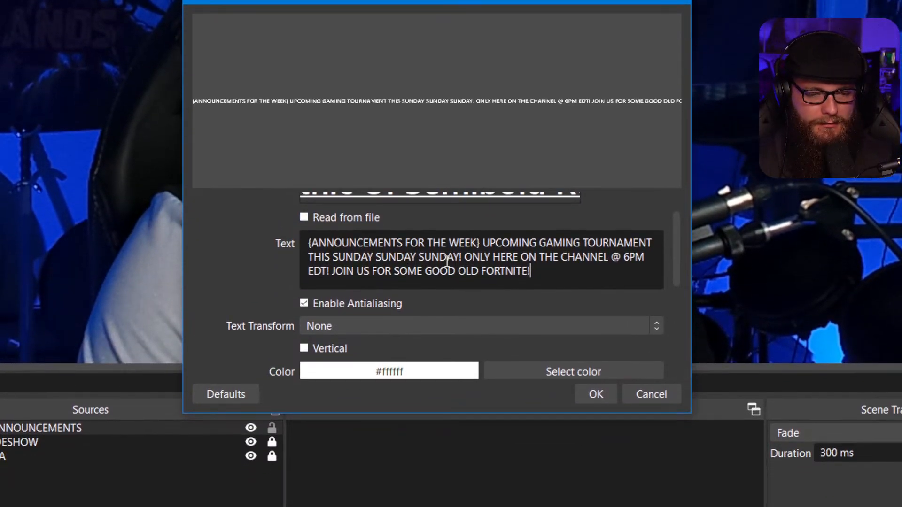
Enable the outline option for the announcement text in its source properties
{"action": "scroll", "coordinate": [548, 304], "scroll_direction": "down", "scroll_amount": 3}
{"action": "scroll", "coordinate": [539, 303], "scroll_direction": "up", "scroll_amount": 1}
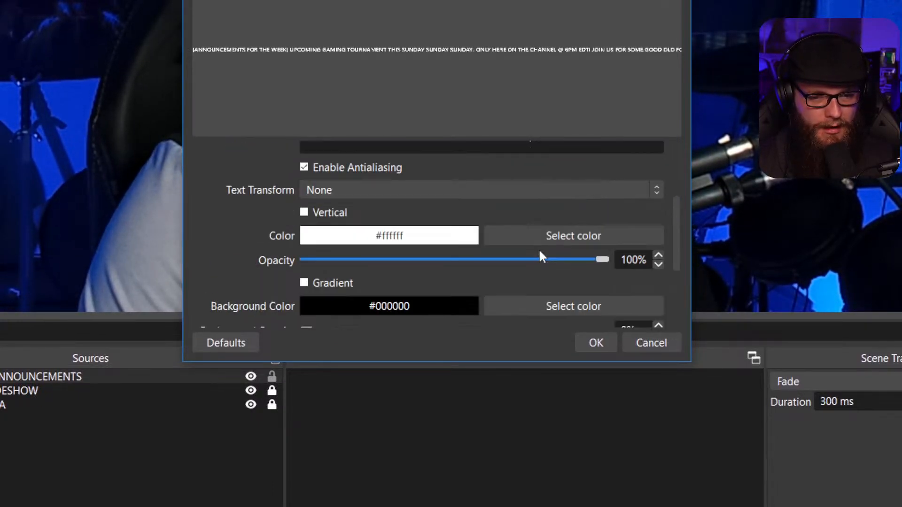
{"action": "scroll", "coordinate": [535, 256], "scroll_direction": "down", "scroll_amount": 1}
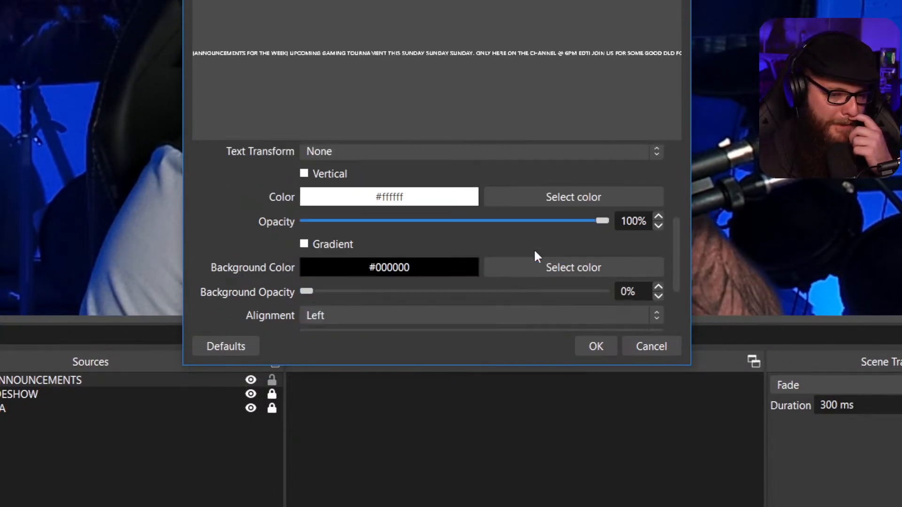
{"action": "scroll", "coordinate": [535, 256], "scroll_direction": "down", "scroll_amount": 2}
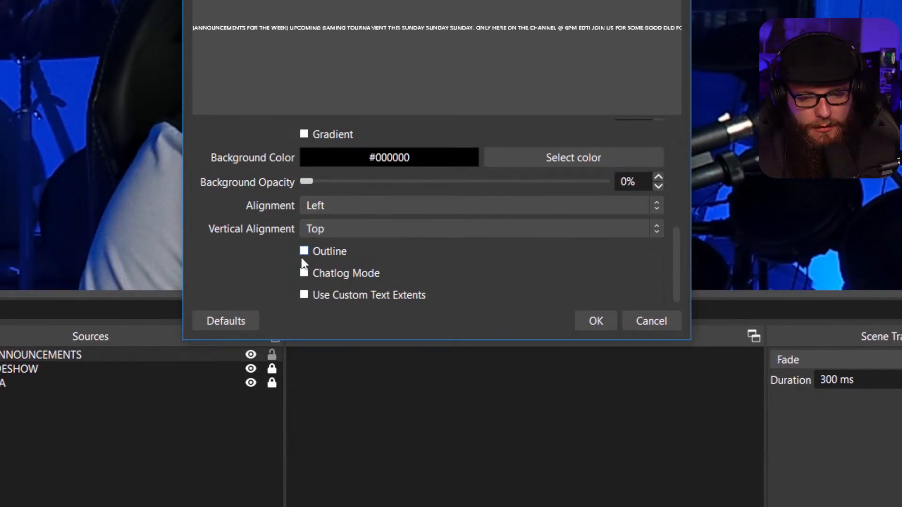
{"action": "scroll", "coordinate": [305, 254], "scroll_direction": "up", "scroll_amount": 3}
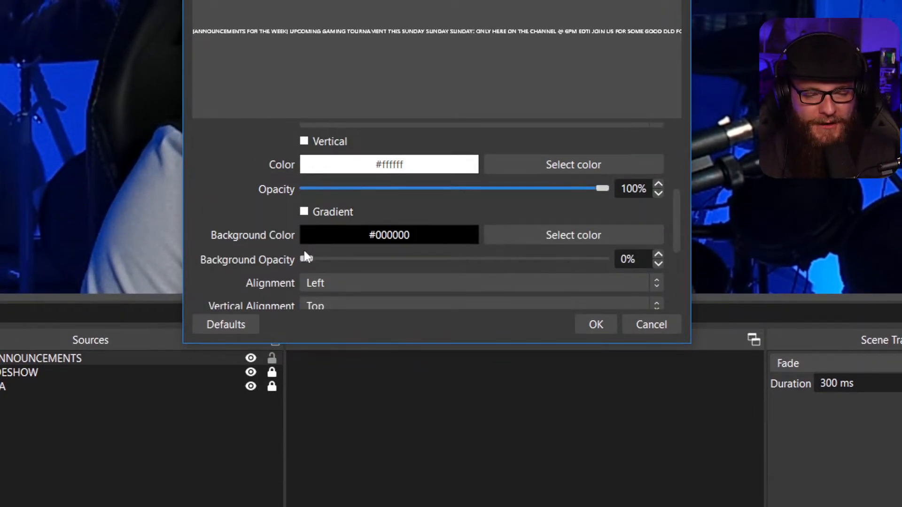
{"action": "scroll", "coordinate": [304, 255], "scroll_direction": "down", "scroll_amount": 2}
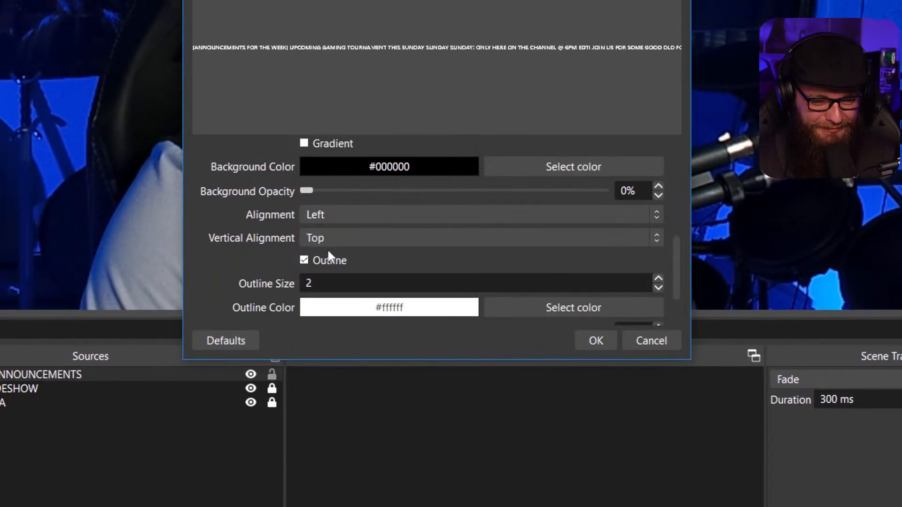
{"action": "scroll", "coordinate": [327, 233], "scroll_direction": "down", "scroll_amount": 2}
{"action": "scroll", "coordinate": [438, 207], "scroll_direction": "down", "scroll_amount": 1}
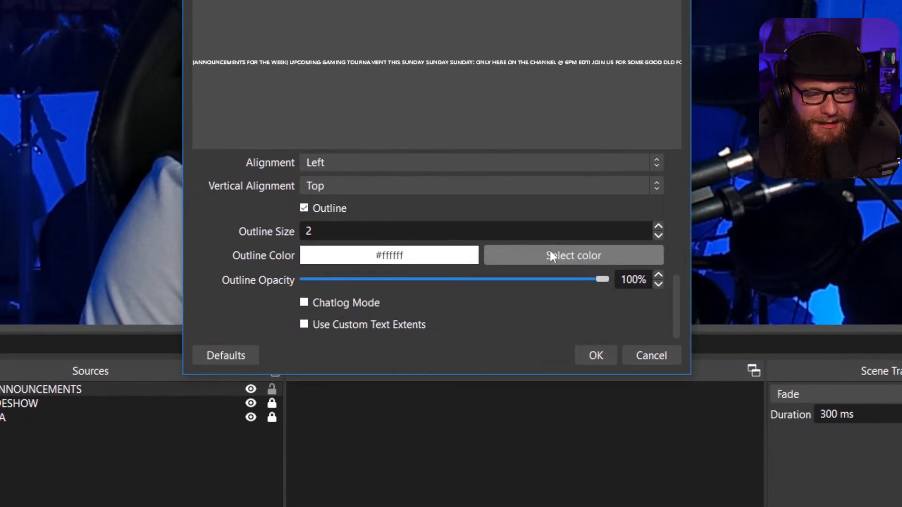
Set the text's outline color to black, #000000
{"action": "left_click", "coordinate": [548, 264]}
{"action": "left_click", "coordinate": [584, 158]}
{"action": "left_click_drag", "start_coordinate": [585, 252], "coordinate": [584, 278]}
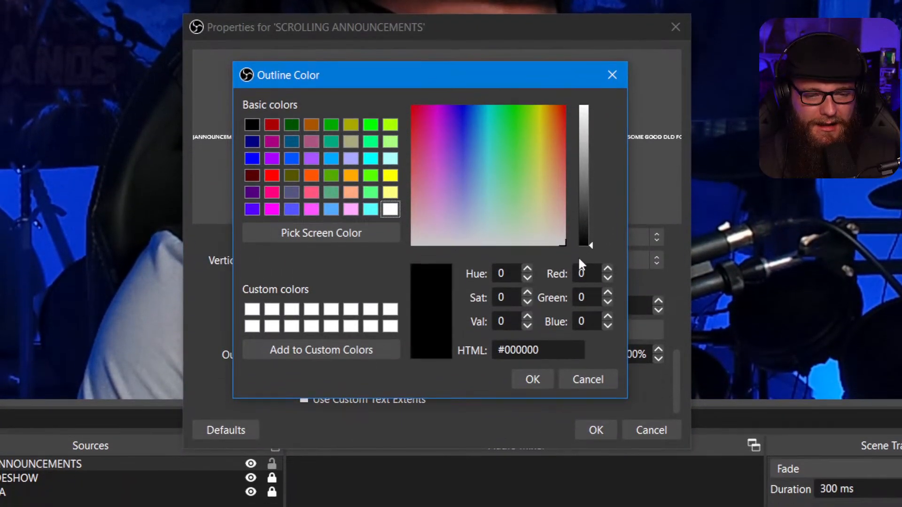
{"action": "left_click", "coordinate": [532, 412]}
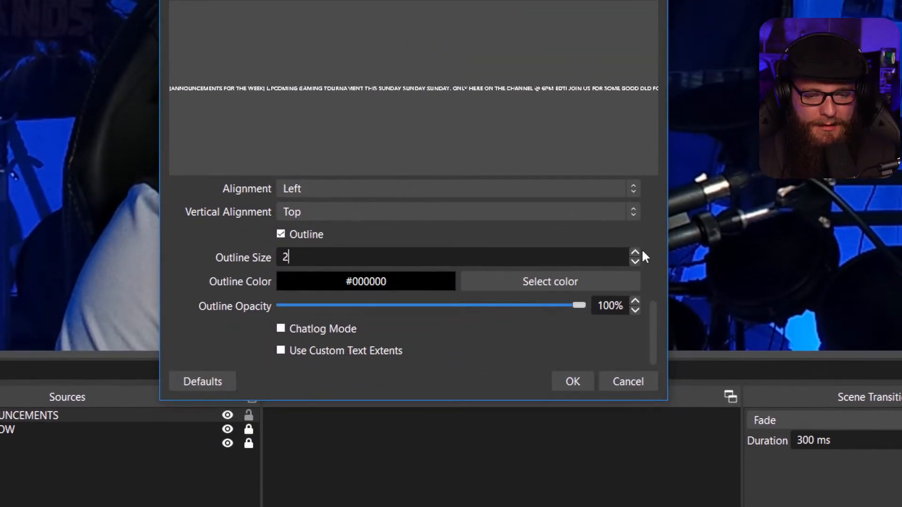
Set the outline size to 8 and accept the announcement text's properties
{"action": "left_click", "coordinate": [657, 248]}
{"action": "left_click", "coordinate": [635, 255]}
{"action": "left_click", "coordinate": [635, 255]}
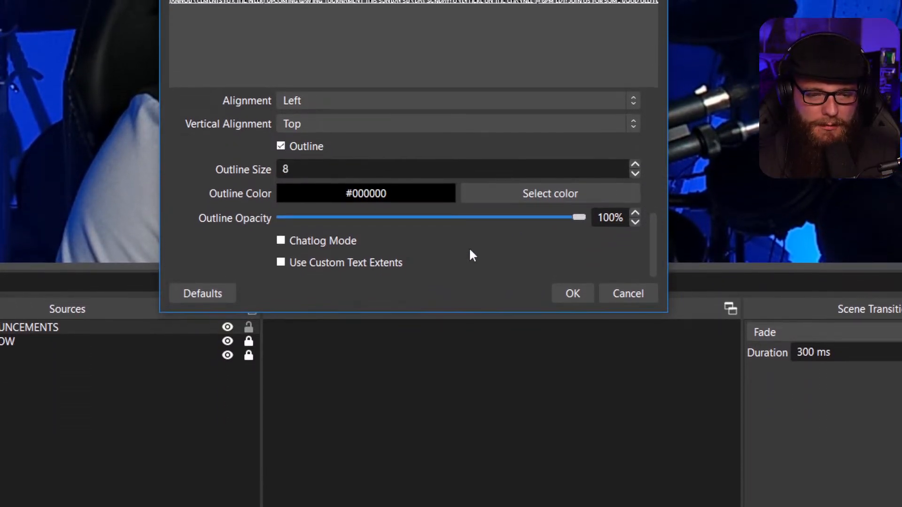
{"action": "scroll", "coordinate": [469, 250], "scroll_direction": "up", "scroll_amount": 3}
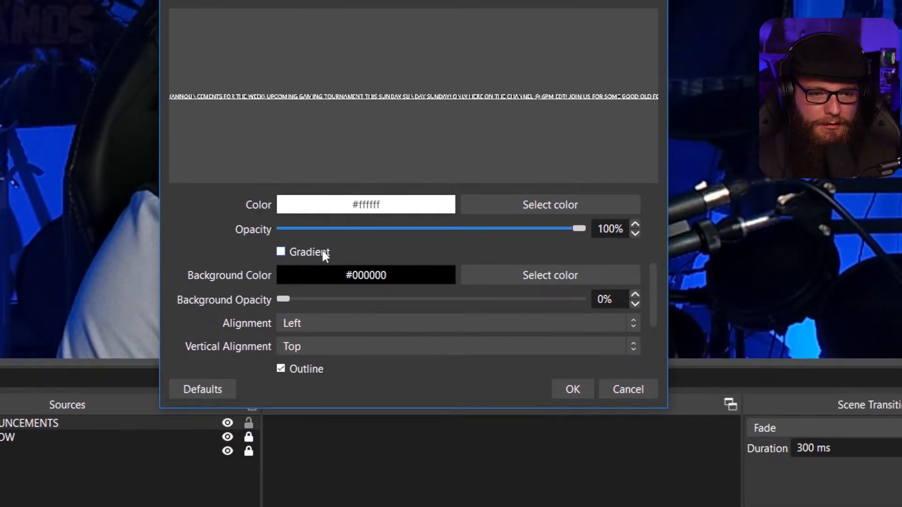
{"action": "scroll", "coordinate": [362, 257], "scroll_direction": "down", "scroll_amount": 3}
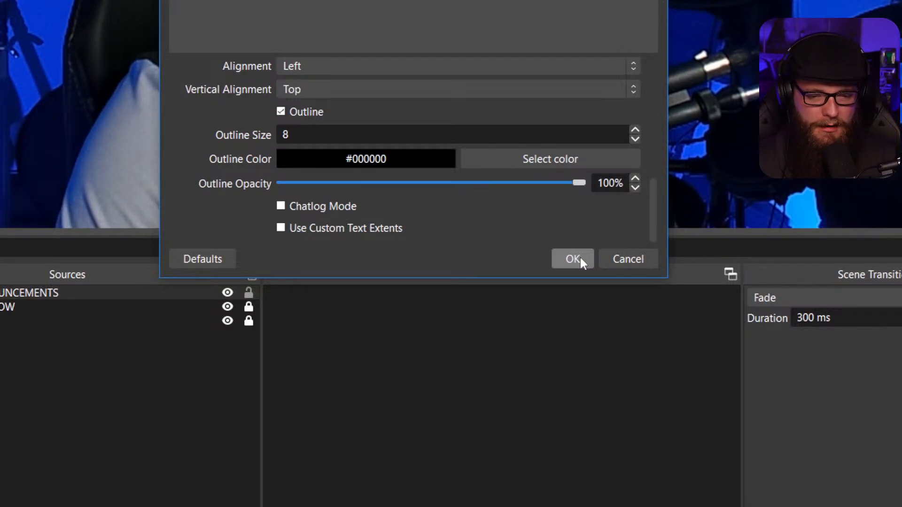
{"action": "left_click", "coordinate": [580, 257]}
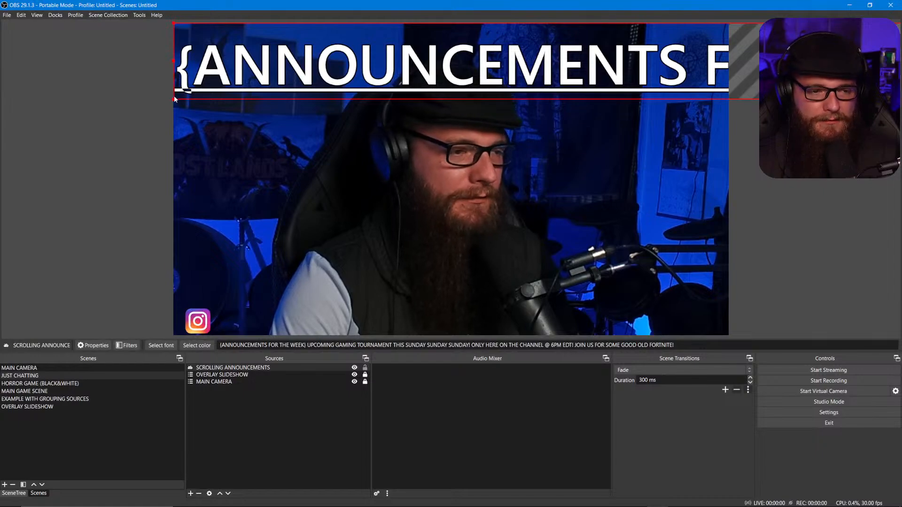
Scale the announcement text down to a slim single line, place it in the canvas's upper-left corner and deselect it
{"action": "left_click_drag", "start_coordinate": [174, 99], "coordinate": [379, 97]}
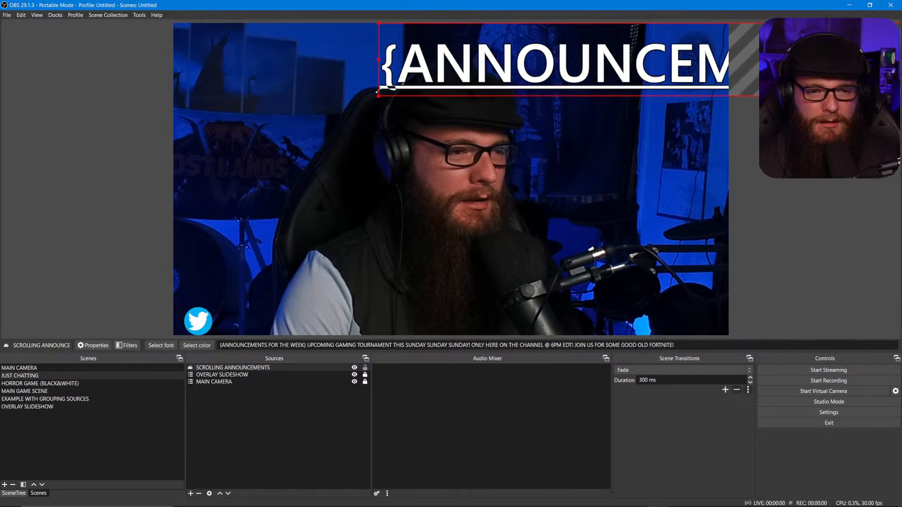
{"action": "left_click_drag", "start_coordinate": [488, 60], "coordinate": [341, 91]}
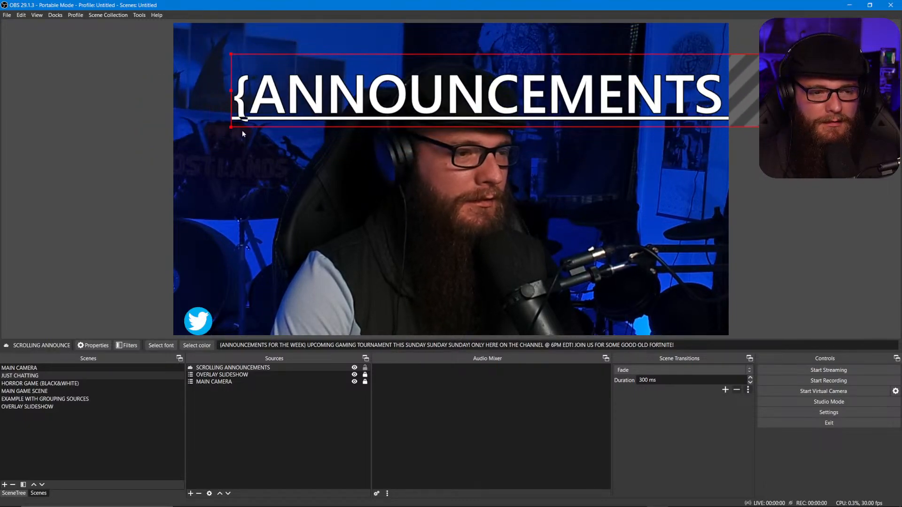
{"action": "left_click_drag", "start_coordinate": [230, 127], "coordinate": [675, 119]}
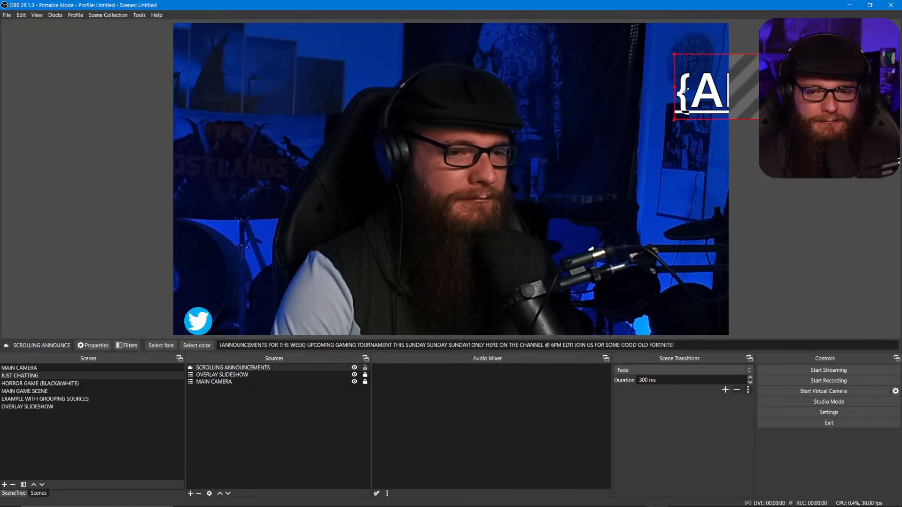
{"action": "left_click_drag", "start_coordinate": [729, 92], "coordinate": [538, 71]}
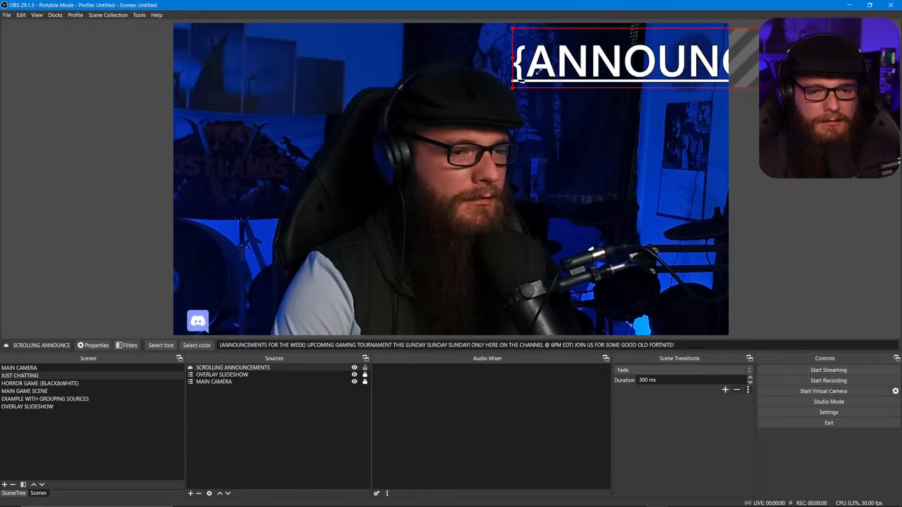
{"action": "left_click_drag", "start_coordinate": [595, 73], "coordinate": [275, 95]}
{"action": "left_click_drag", "start_coordinate": [219, 113], "coordinate": [527, 55]}
{"action": "left_click_drag", "start_coordinate": [624, 80], "coordinate": [218, 35]}
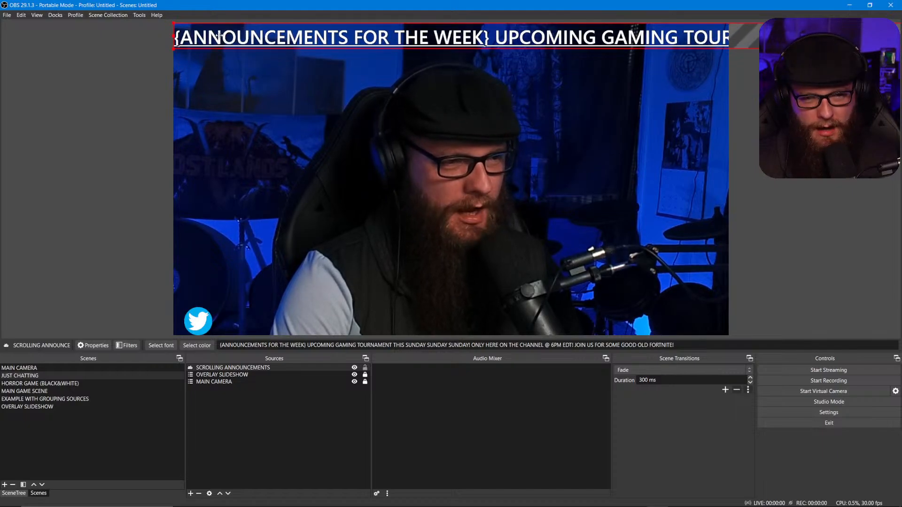
{"action": "left_click", "coordinate": [122, 100]}
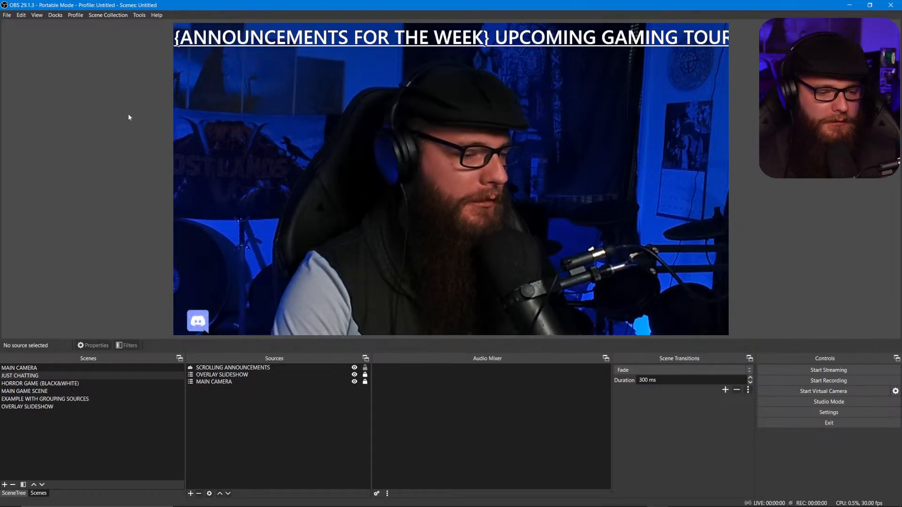
Add a new Color Source named TEXT BACKGROUND to the scene
{"action": "left_click", "coordinate": [190, 494]}
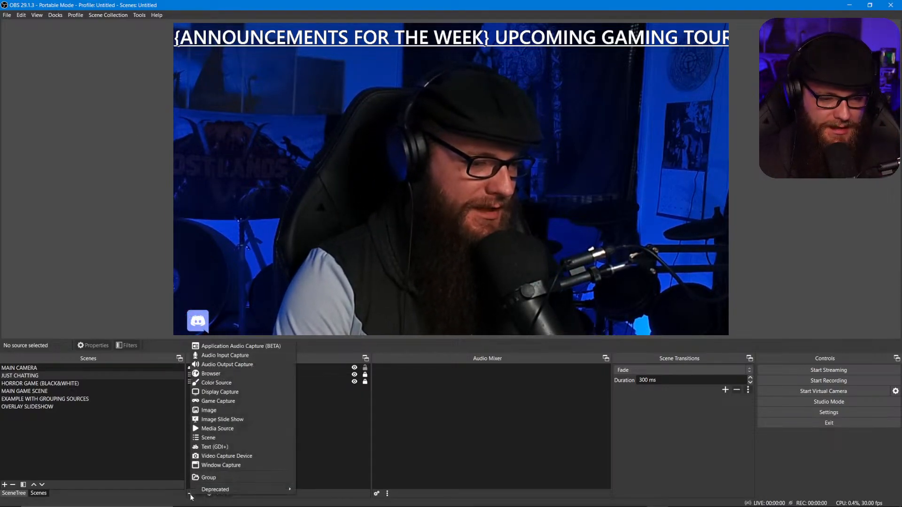
{"action": "left_click", "coordinate": [352, 450]}
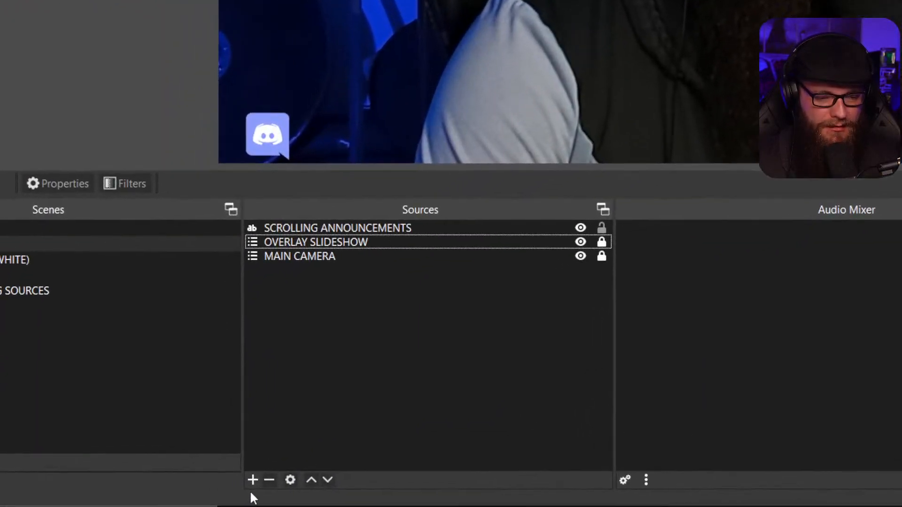
{"action": "left_click", "coordinate": [252, 479]}
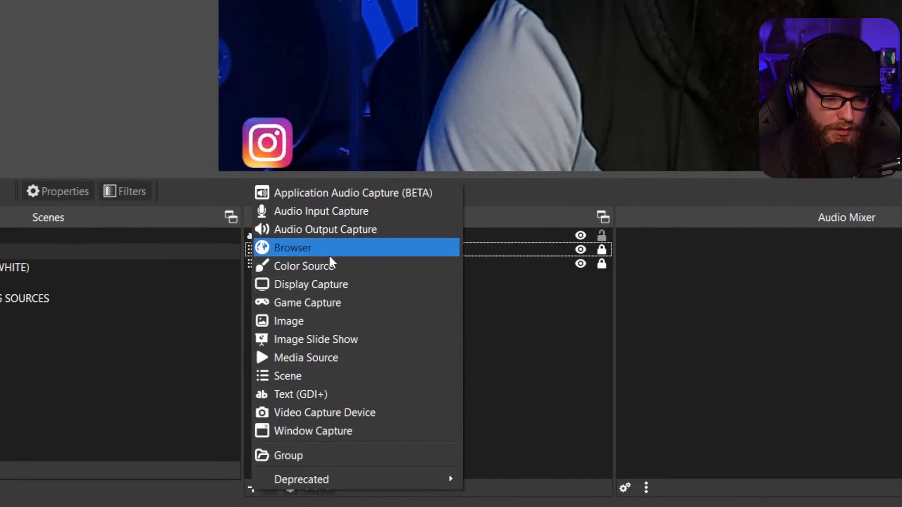
{"action": "left_click", "coordinate": [328, 242]}
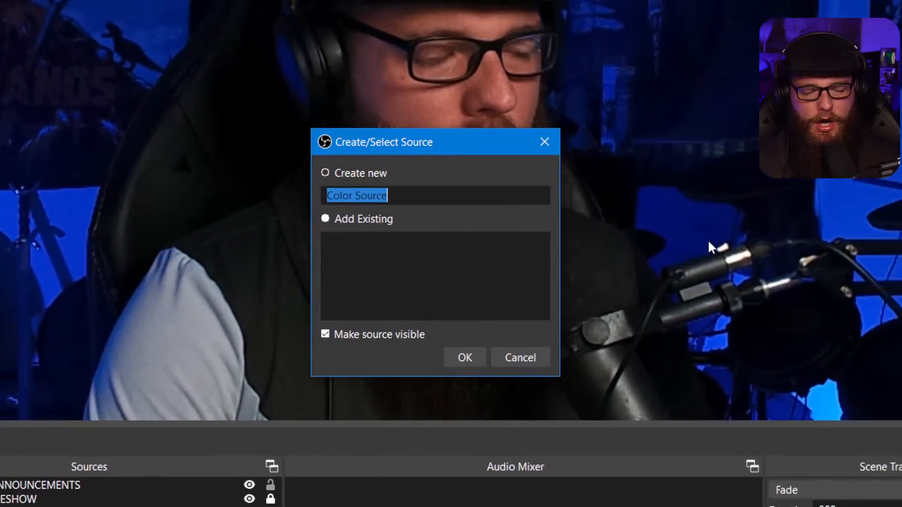
{"action": "type", "text": "SC"}
{"action": "key", "text": "BackSpace"}
{"action": "key", "text": "BackSpace"}
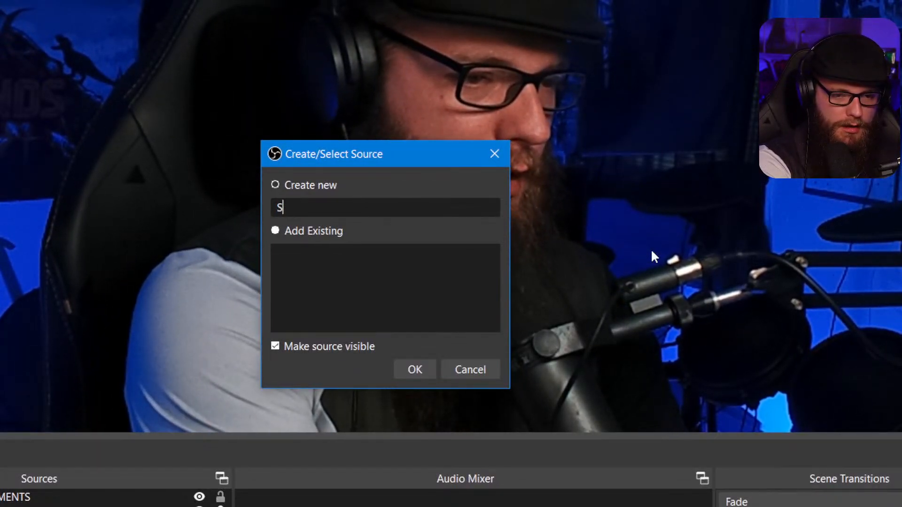
{"action": "type", "text": "AN"}
{"action": "key", "text": "BackSpace"}
{"action": "key", "text": "BackSpace"}
{"action": "type", "text": "TE"}
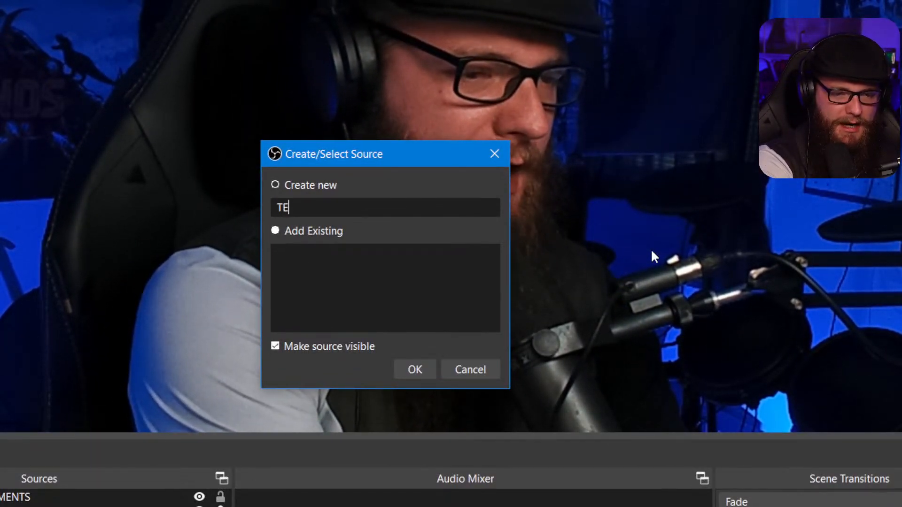
{"action": "type", "text": "XT BACKGROUND"}
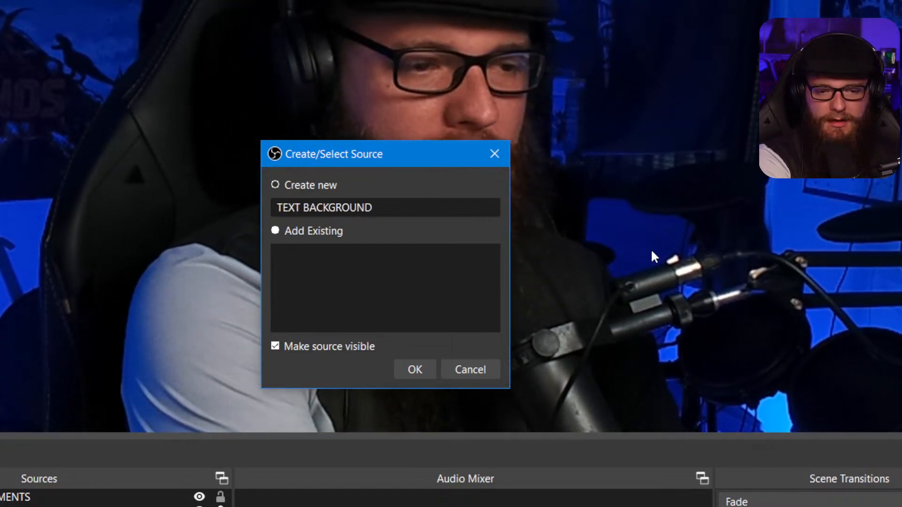
{"action": "key", "text": "Return"}
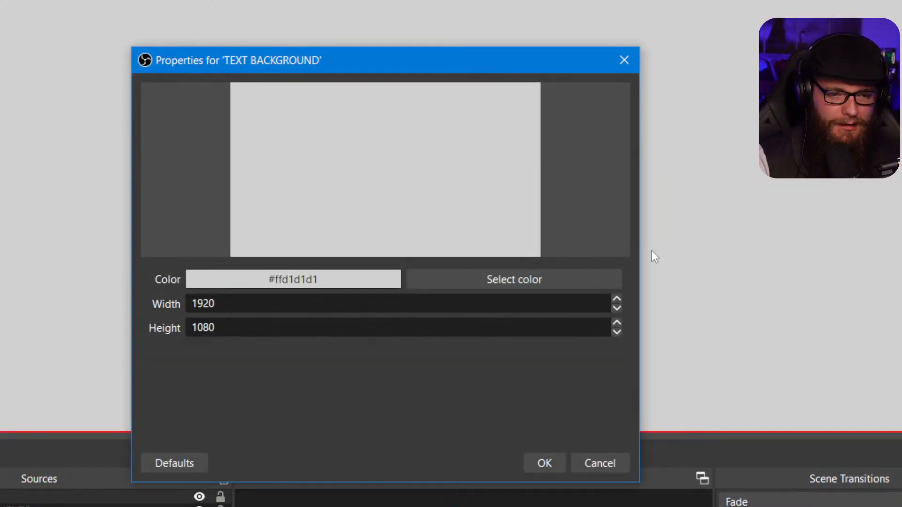
Set the TEXT BACKGROUND color to the basic pink #ff55ff and accept the source properties
{"action": "left_click", "coordinate": [477, 264]}
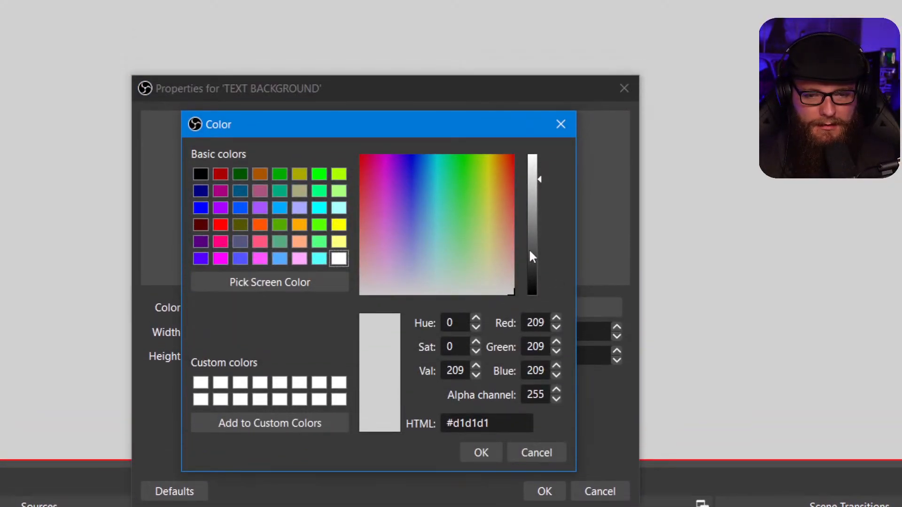
{"action": "left_click_drag", "start_coordinate": [528, 249], "coordinate": [541, 270]}
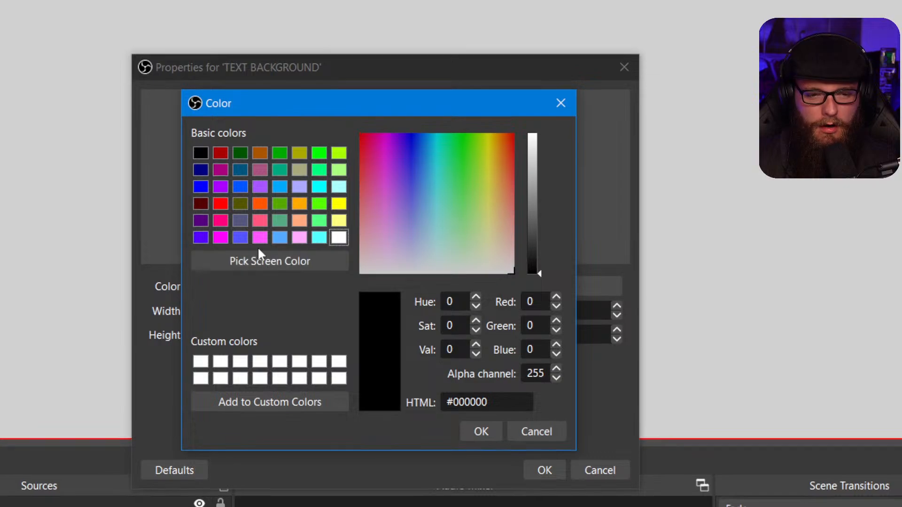
{"action": "left_click", "coordinate": [259, 238]}
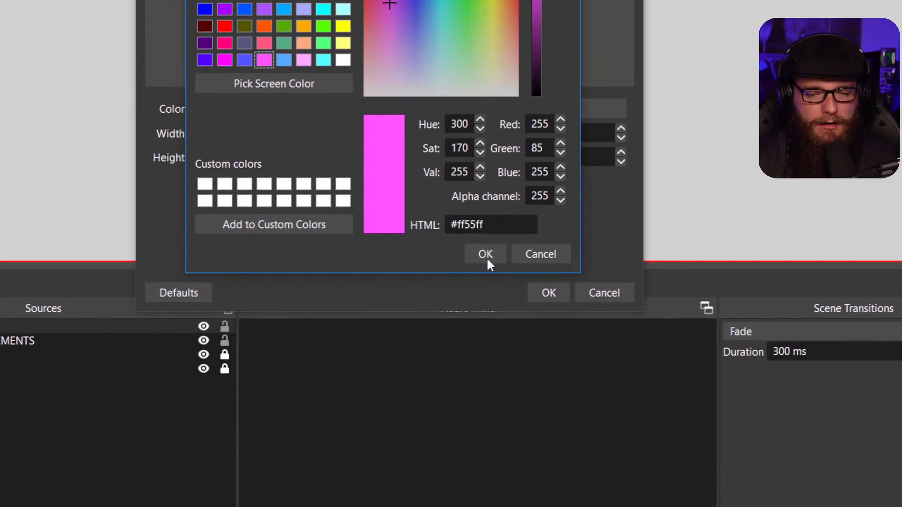
{"action": "left_click", "coordinate": [486, 254]}
{"action": "left_click", "coordinate": [549, 293]}
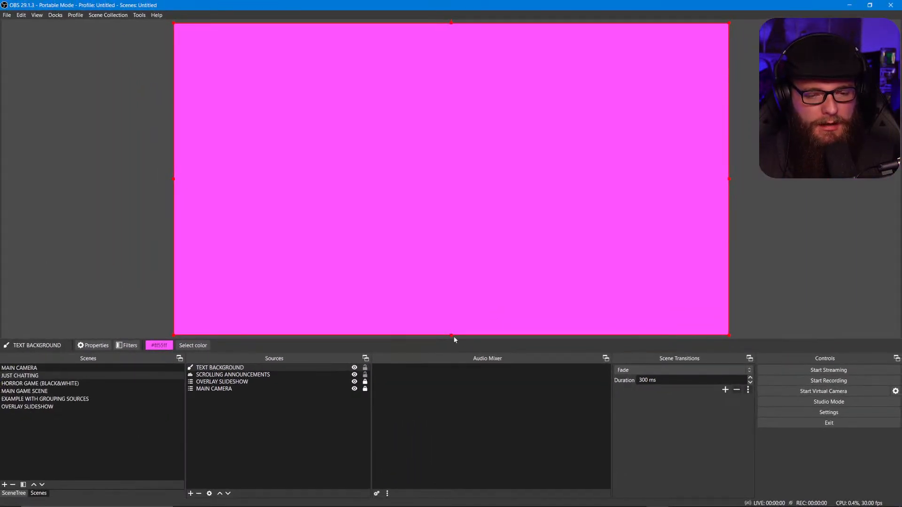
Fit TEXT BACKGROUND as a slim strip along the canvas's upper edge, layered beneath SCROLLING ANNOUNCEMENTS, and lock it
{"action": "left_click_drag", "start_coordinate": [450, 334], "coordinate": [450, 49]}
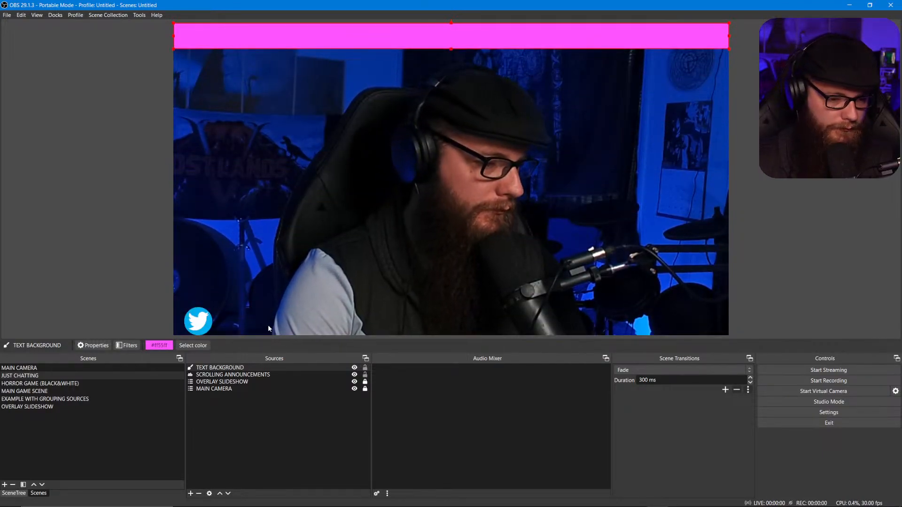
{"action": "left_click_drag", "start_coordinate": [258, 368], "coordinate": [260, 376]}
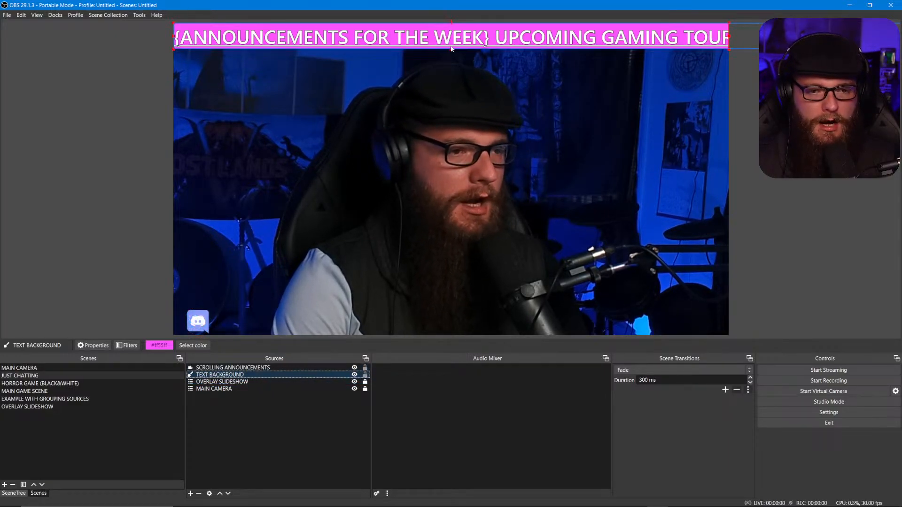
{"action": "left_click_drag", "start_coordinate": [451, 50], "coordinate": [450, 51]}
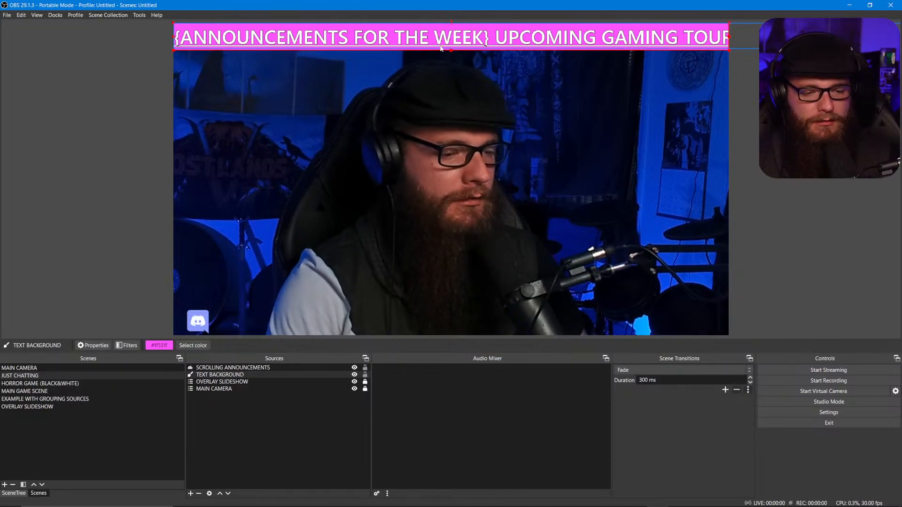
{"action": "left_click", "coordinate": [365, 374]}
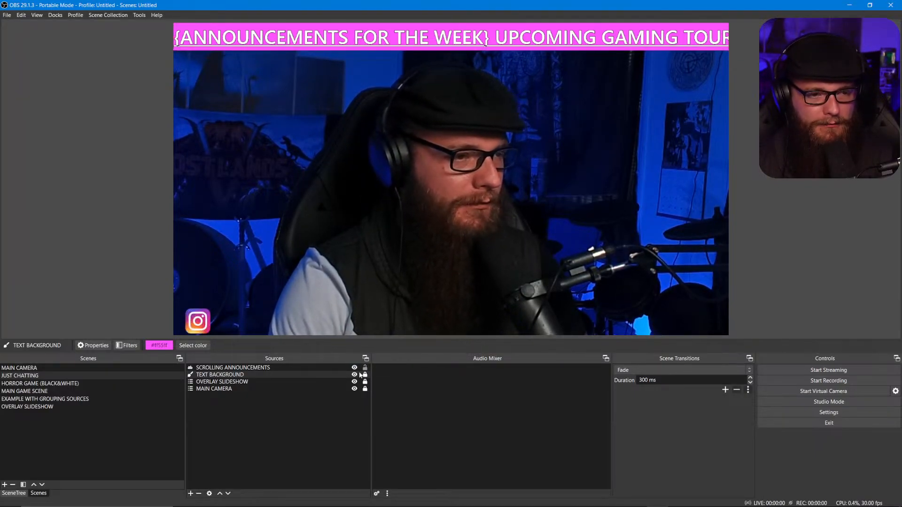
Add a Scroll filter named ANNOUNCMENT SCROLLING TXT to the SCROLLING ANNOUNCEMENTS source
{"action": "left_click", "coordinate": [300, 371]}
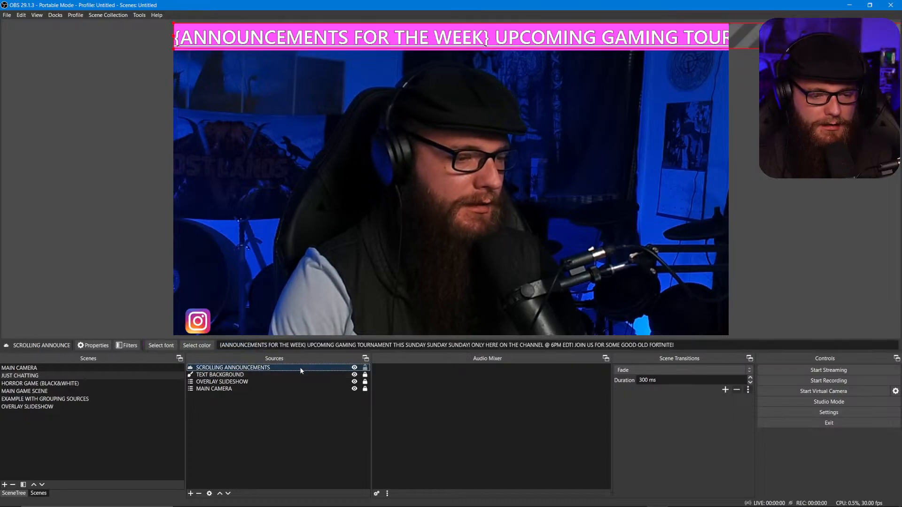
{"action": "left_click", "coordinate": [272, 454]}
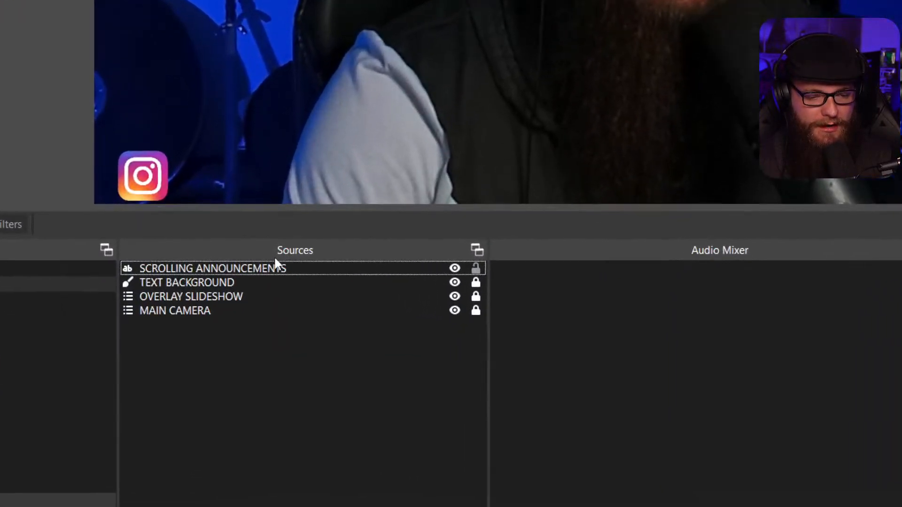
{"action": "left_click", "coordinate": [269, 344]}
{"action": "right_click", "coordinate": [269, 344]}
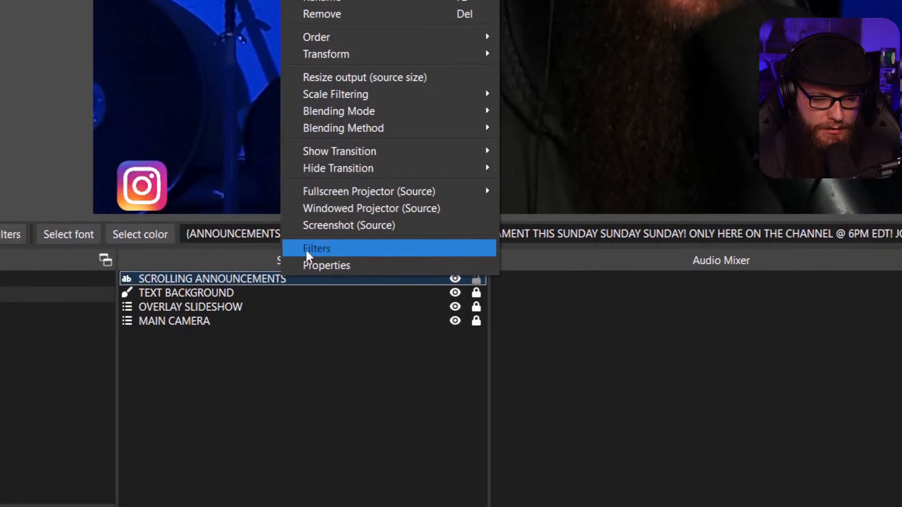
{"action": "left_click", "coordinate": [307, 242]}
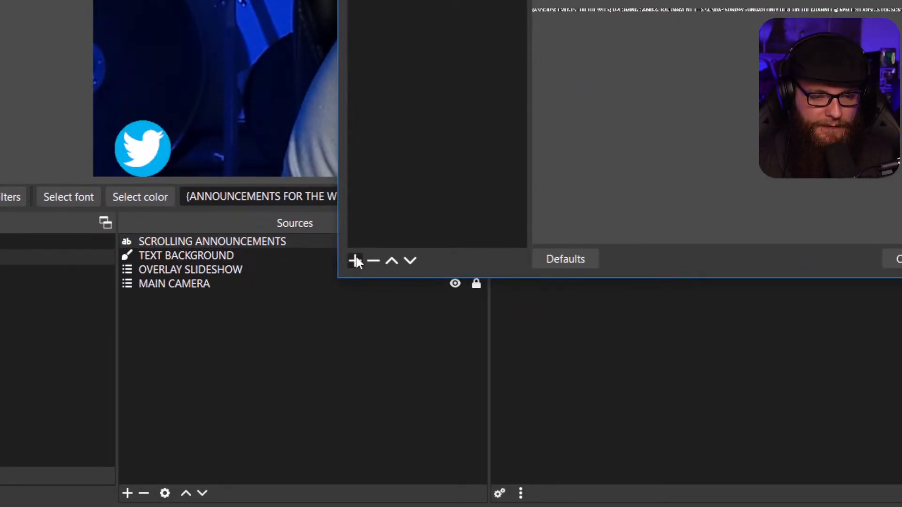
{"action": "left_click", "coordinate": [355, 260]}
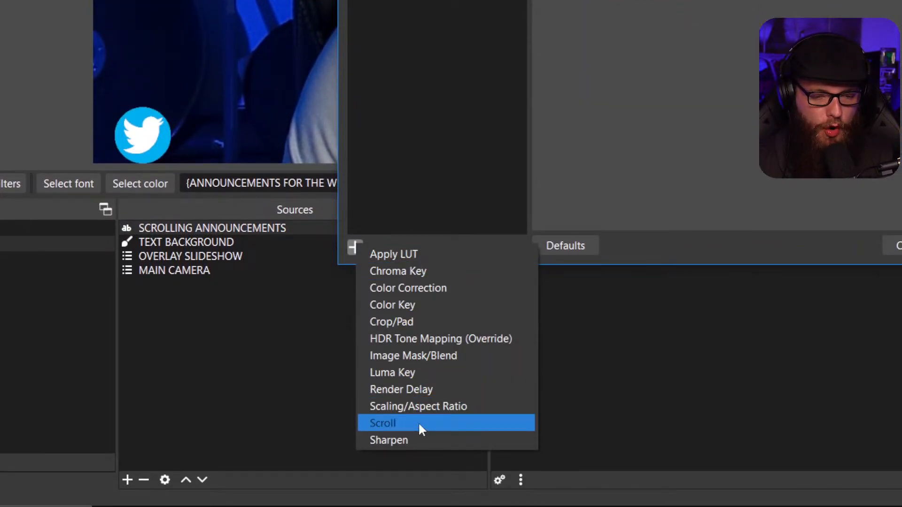
{"action": "left_click", "coordinate": [418, 422]}
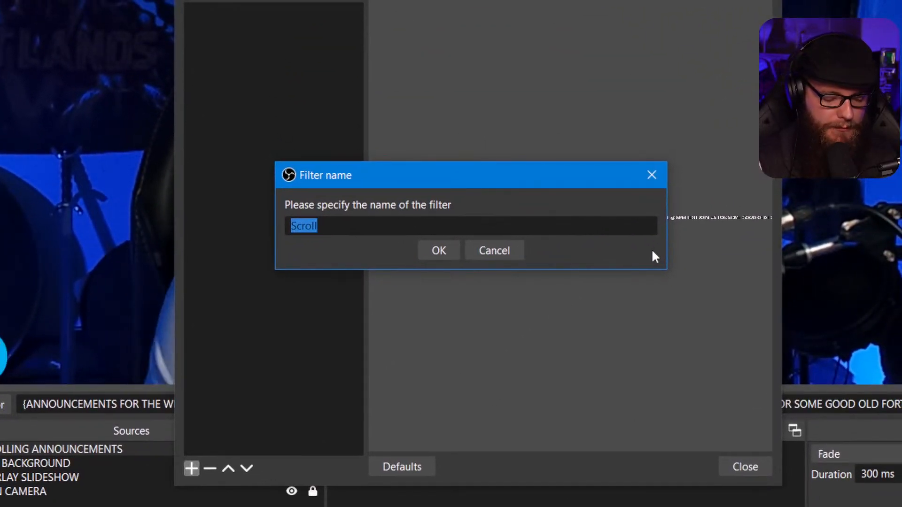
{"action": "key", "text": "BackSpace"}
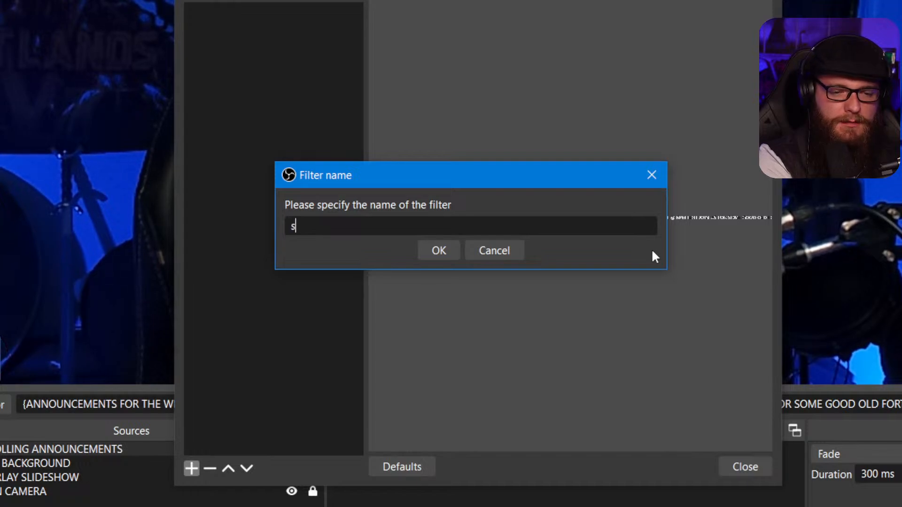
{"action": "type", "text": "ANNOUNCME"}
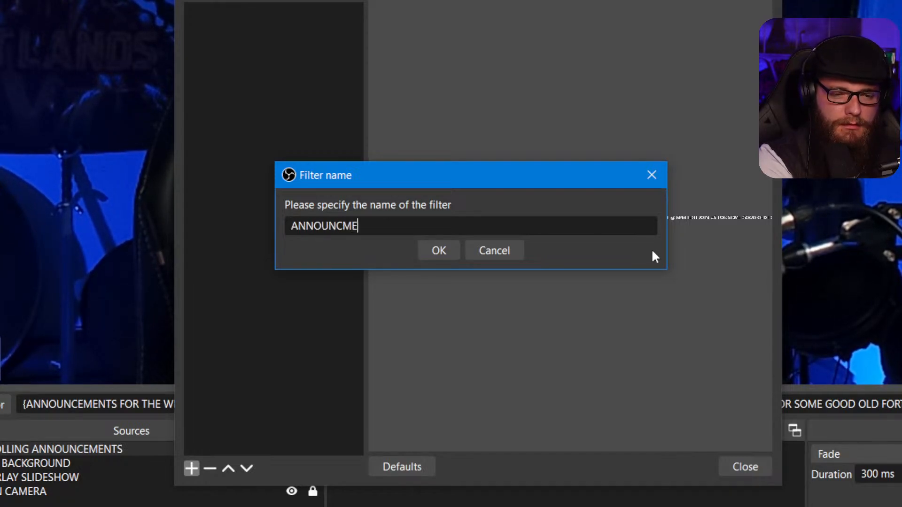
{"action": "type", "text": "NT SCROLLING TXT"}
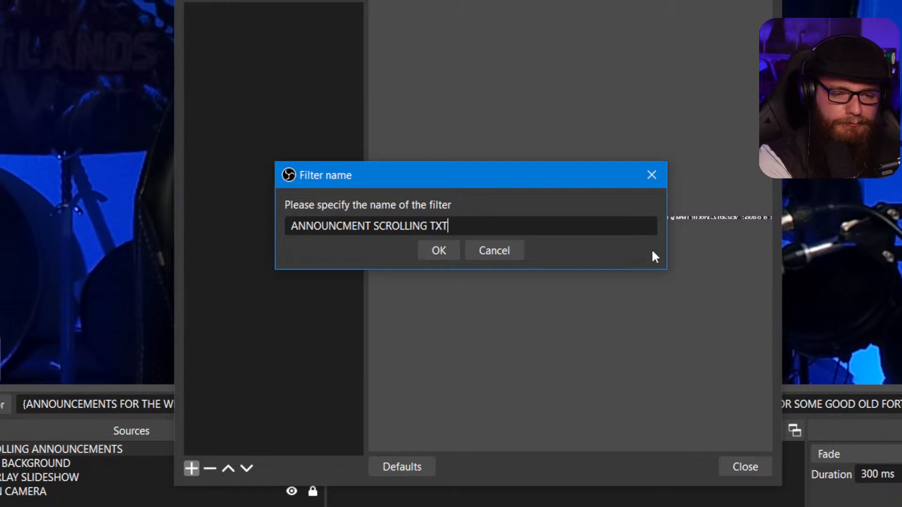
{"action": "key", "text": "Return"}
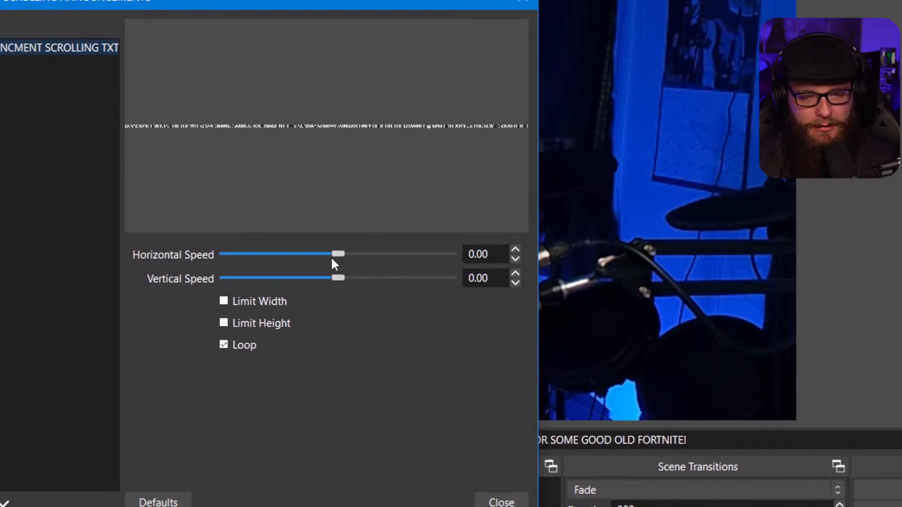
Try several horizontal speeds for the scroll filter, settle on 403 and close the filter settings
{"action": "left_click_drag", "start_coordinate": [338, 237], "coordinate": [361, 255]}
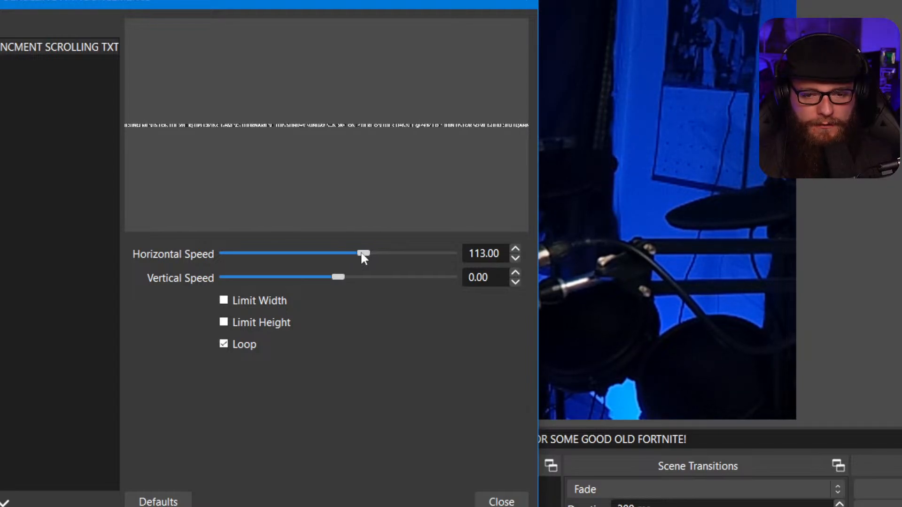
{"action": "mouse_move", "coordinate": [360, 254]}
{"action": "left_mouse_down"}
{"action": "mouse_move", "coordinate": [379, 256]}
{"action": "mouse_move", "coordinate": [336, 258]}
{"action": "mouse_move", "coordinate": [348, 258]}
{"action": "left_mouse_up"}
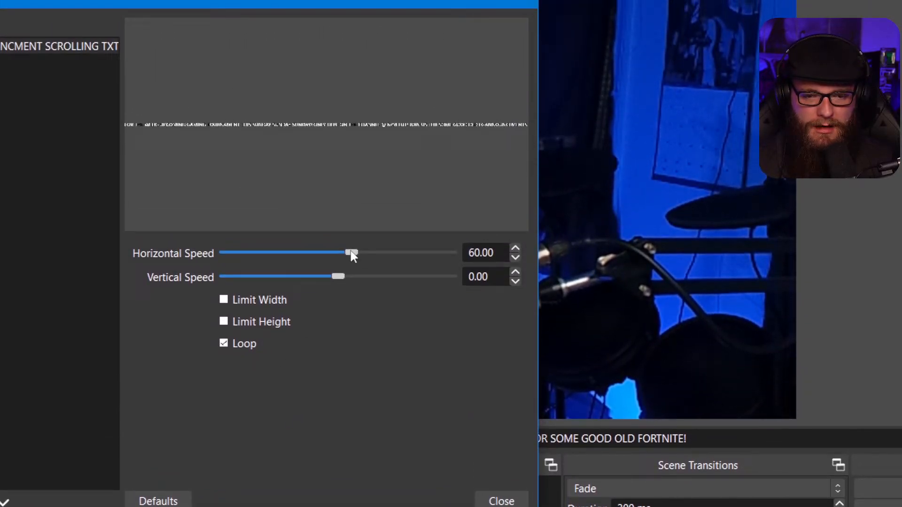
{"action": "left_click_drag", "start_coordinate": [351, 129], "coordinate": [413, 132]}
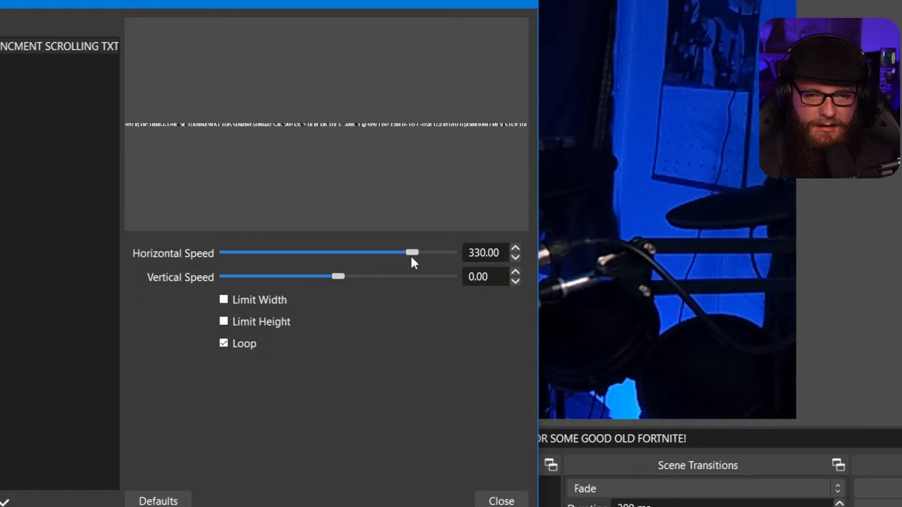
{"action": "left_click_drag", "start_coordinate": [411, 258], "coordinate": [427, 259]}
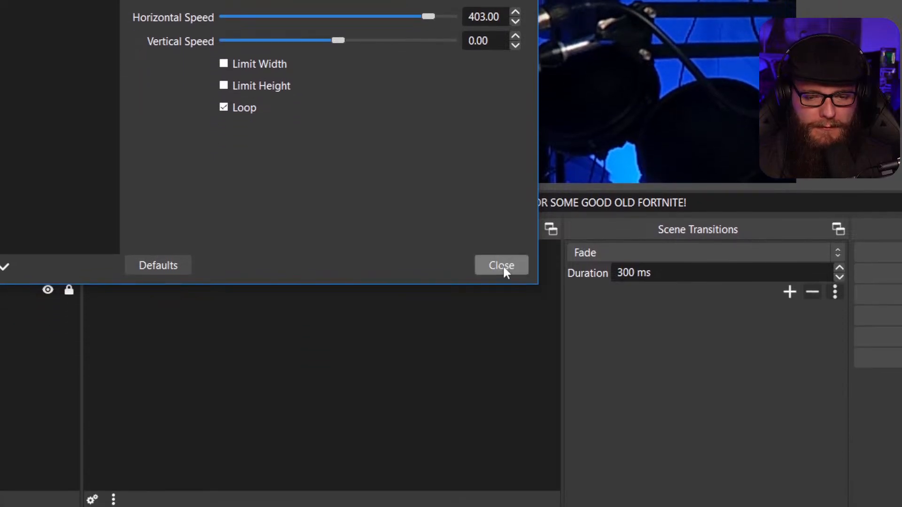
{"action": "left_click", "coordinate": [501, 356]}
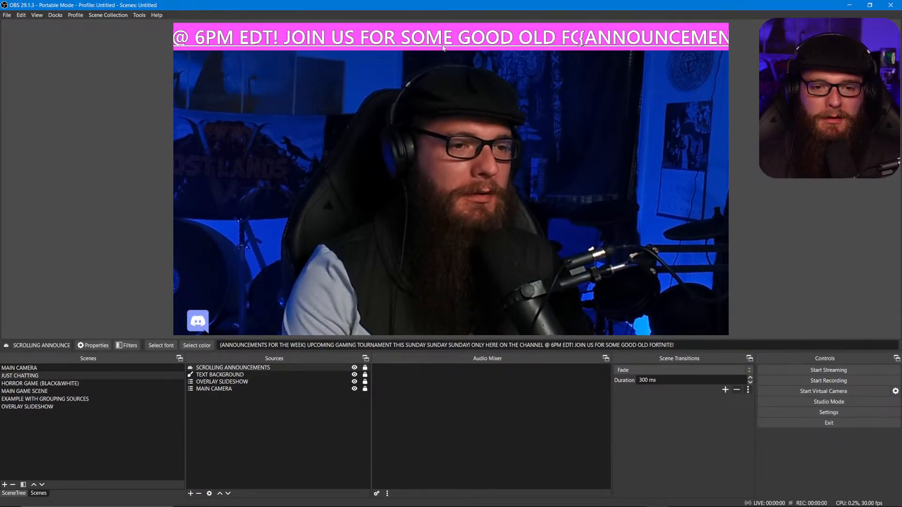
Unlock the announcement text, scale it down slightly and reposition it over the pink strip, starting just beyond the canvas's left edge
{"action": "left_click", "coordinate": [365, 368]}
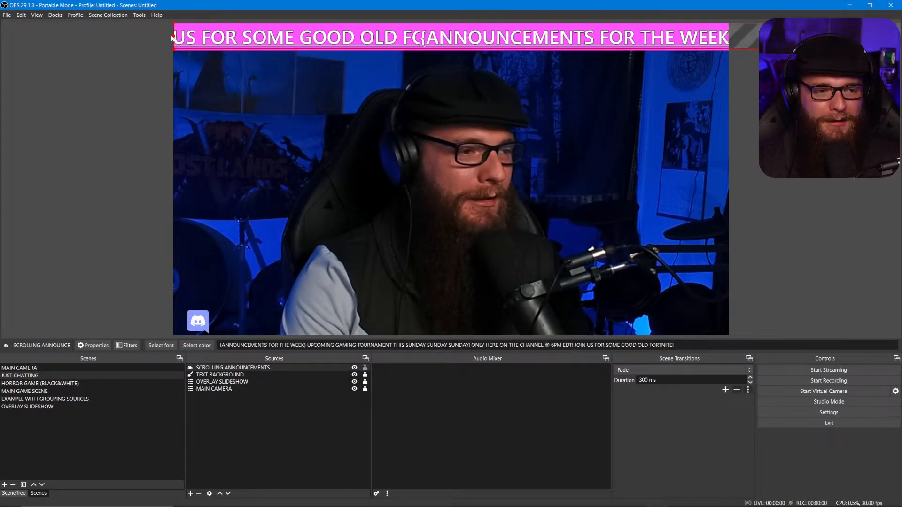
{"action": "left_click_drag", "start_coordinate": [174, 36], "coordinate": [32, 46]}
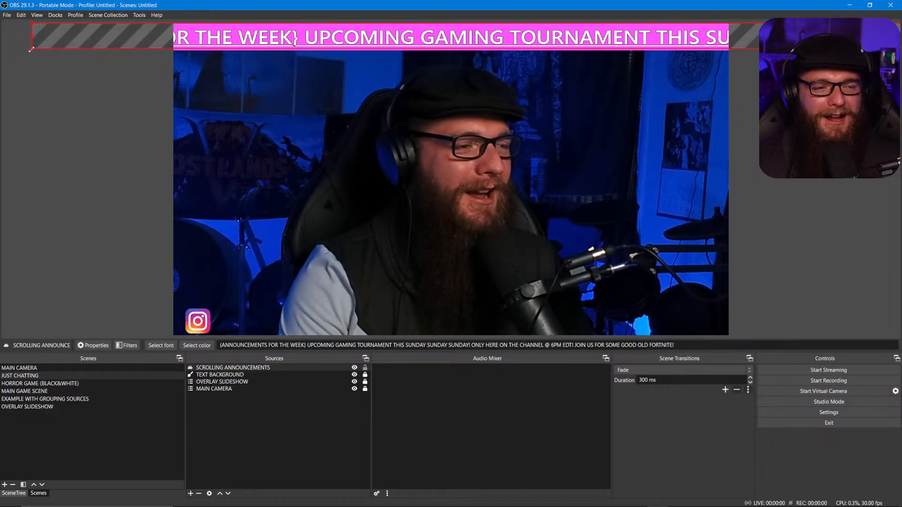
{"action": "left_click_drag", "start_coordinate": [32, 49], "coordinate": [387, 46]}
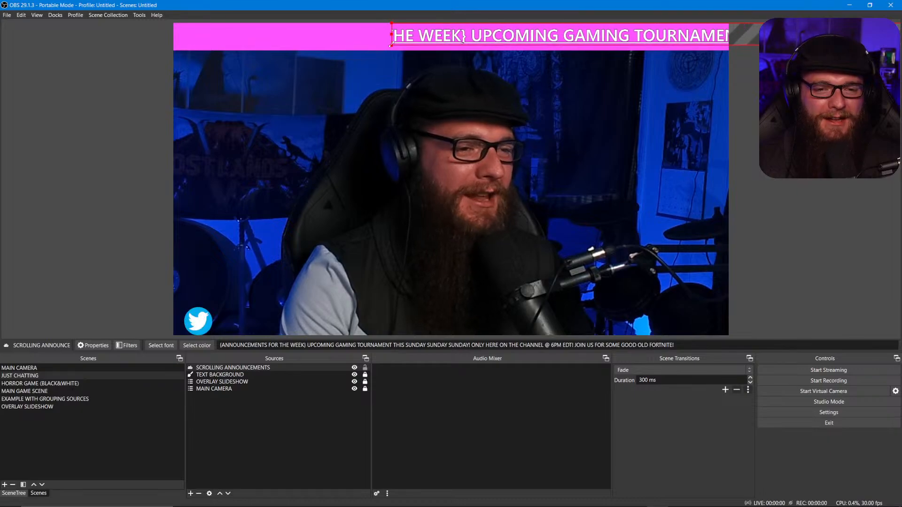
{"action": "left_click_drag", "start_coordinate": [244, 49], "coordinate": [235, 33]}
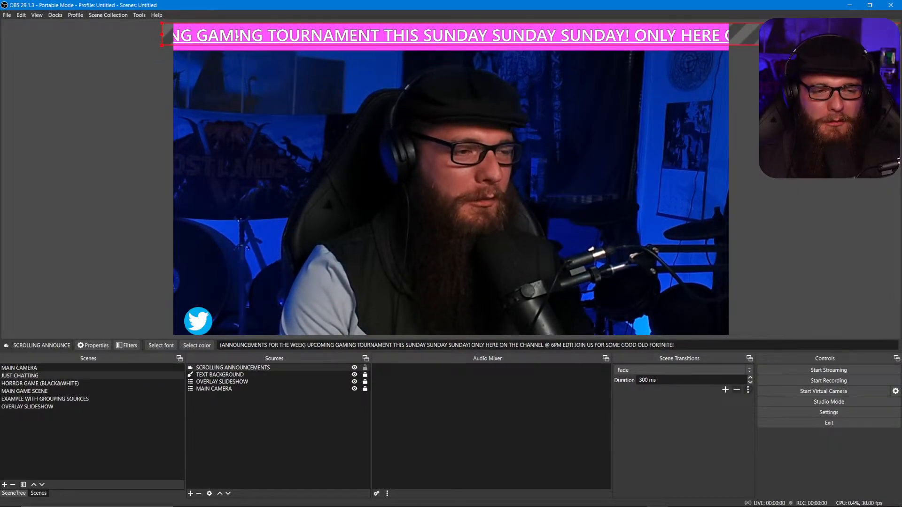
Replace the scrolling text after "{ANNOUNCEMENTS FOR THE WEEK}" with "NEKO MAID, HALLOWEEN, BIRTHDAY EVENT, FORTNITE AND MORE!" and deselect the source
{"action": "double_click", "coordinate": [266, 367]}
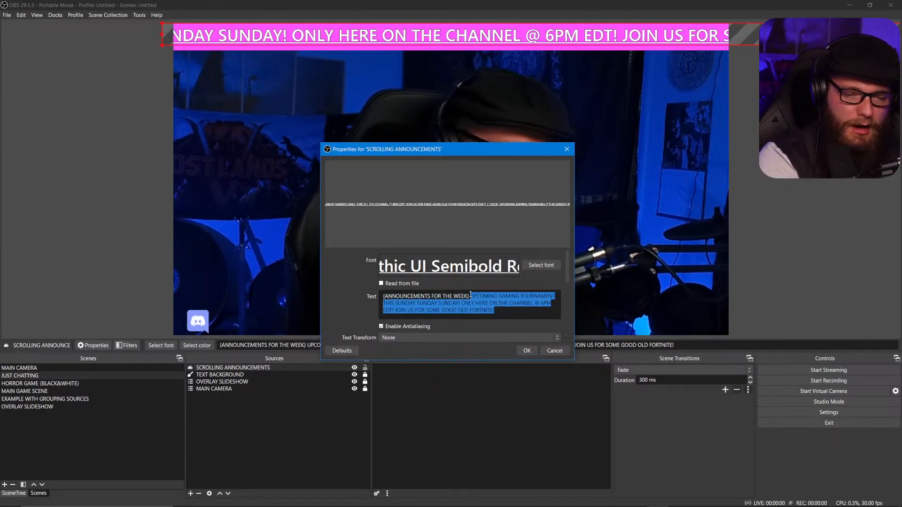
{"action": "type", "text": "NEK"}
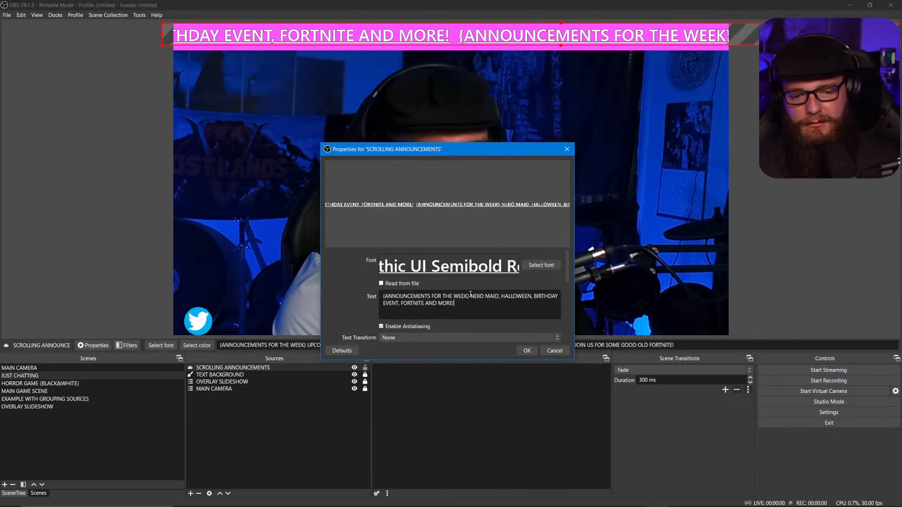
{"action": "left_click", "coordinate": [526, 351]}
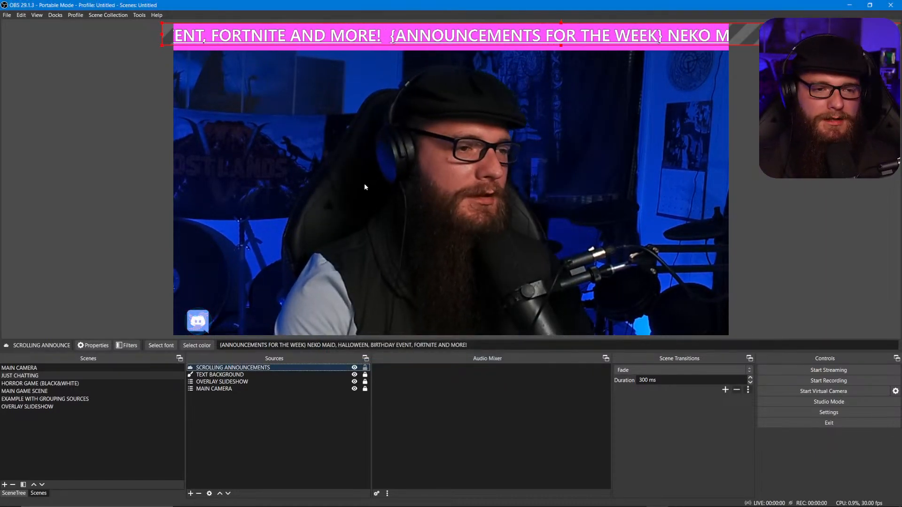
{"action": "left_click", "coordinate": [106, 196]}
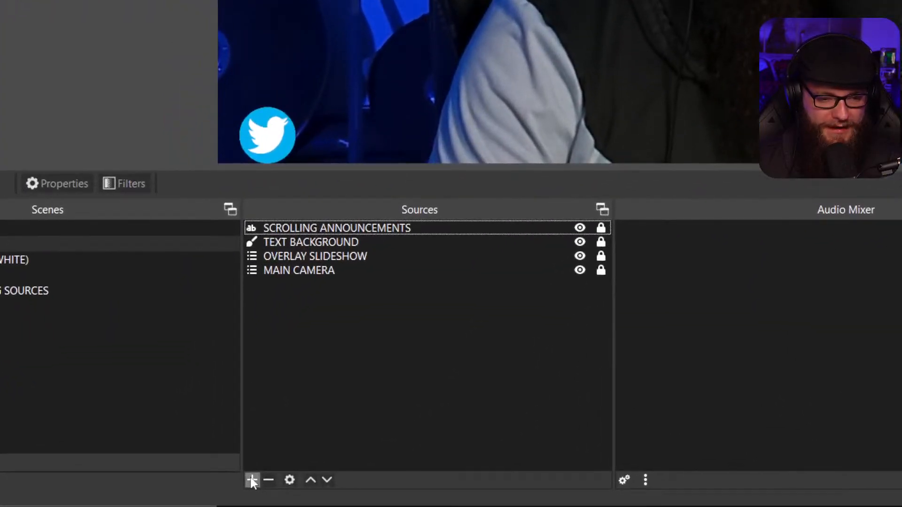
Add a new source group named ANNOUNCEMENTS to the scene
{"action": "left_click", "coordinate": [191, 493]}
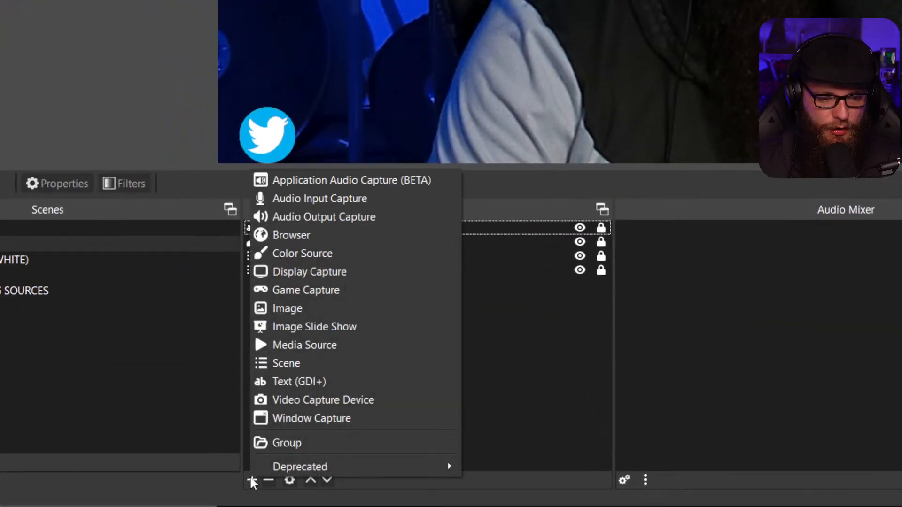
{"action": "left_click", "coordinate": [288, 444]}
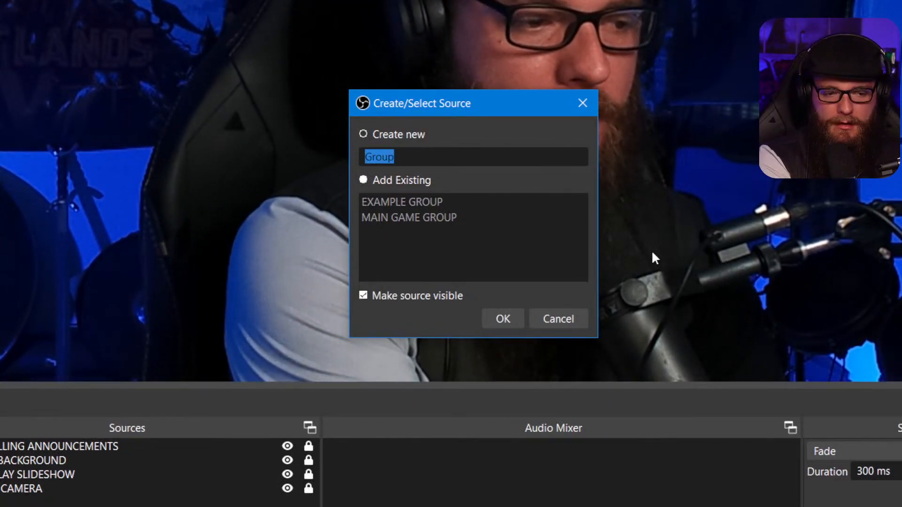
{"action": "type", "text": "AN"}
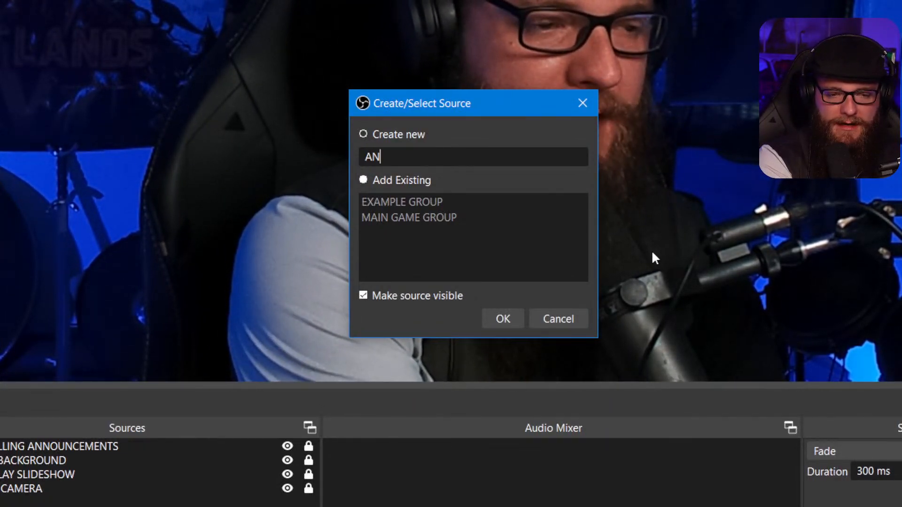
{"action": "type", "text": "NOUNCEMEN"}
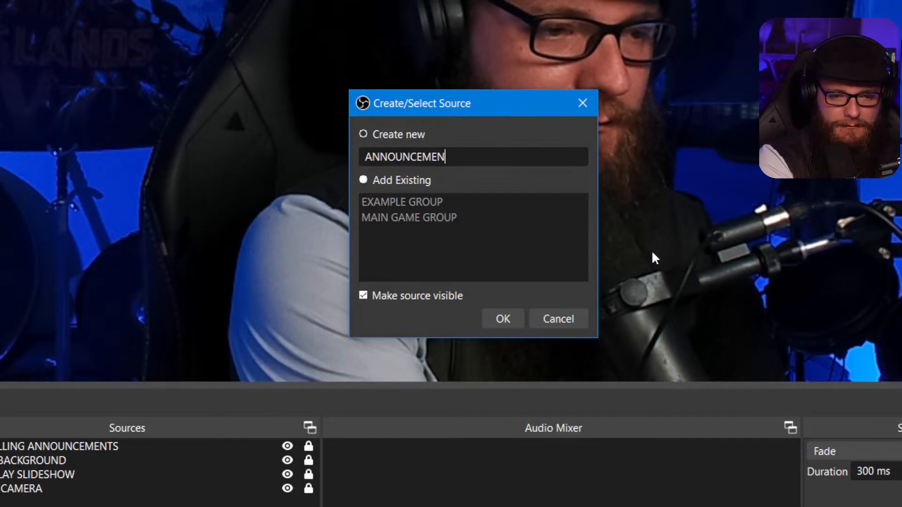
{"action": "type", "text": "TS"}
{"action": "key", "text": "Return"}
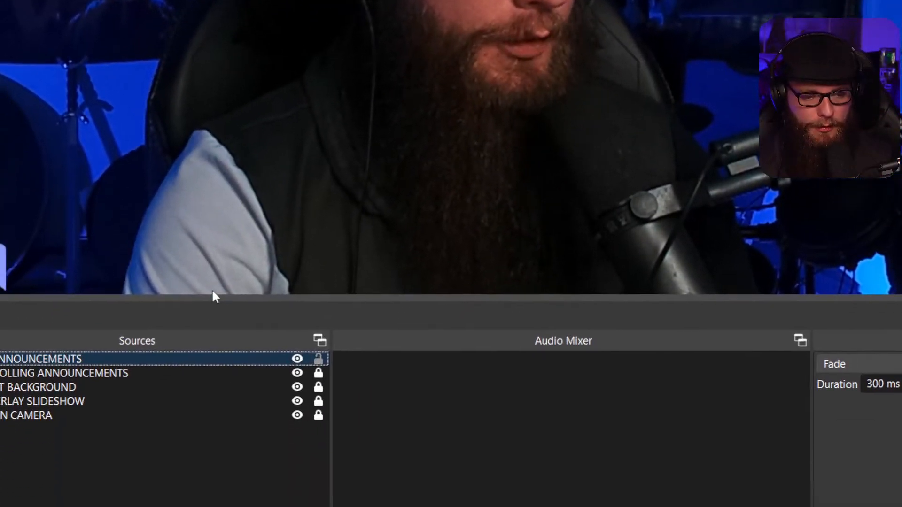
Move SCROLLING ANNOUNCEMENTS and TEXT BACKGROUND into the ANNOUNCEMENTS group, and collapse, lock and hide the group
{"action": "left_click", "coordinate": [70, 373]}
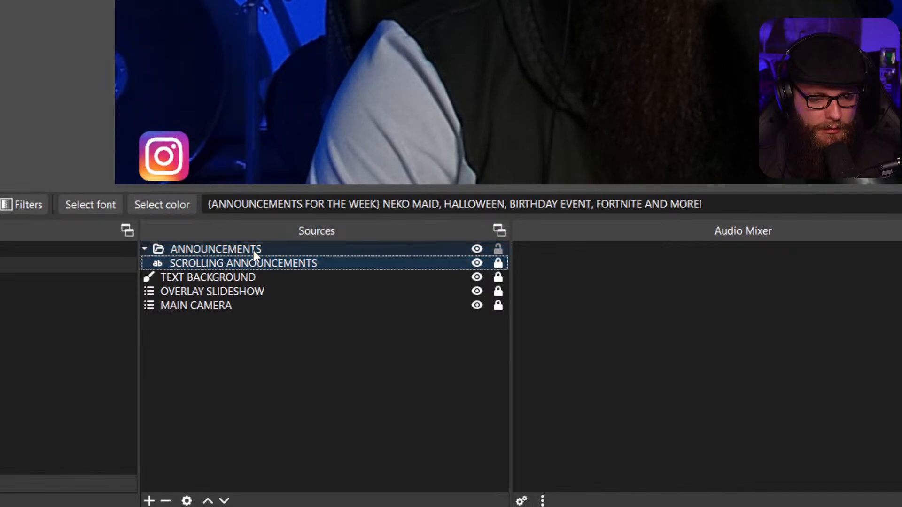
{"action": "left_click", "coordinate": [256, 277]}
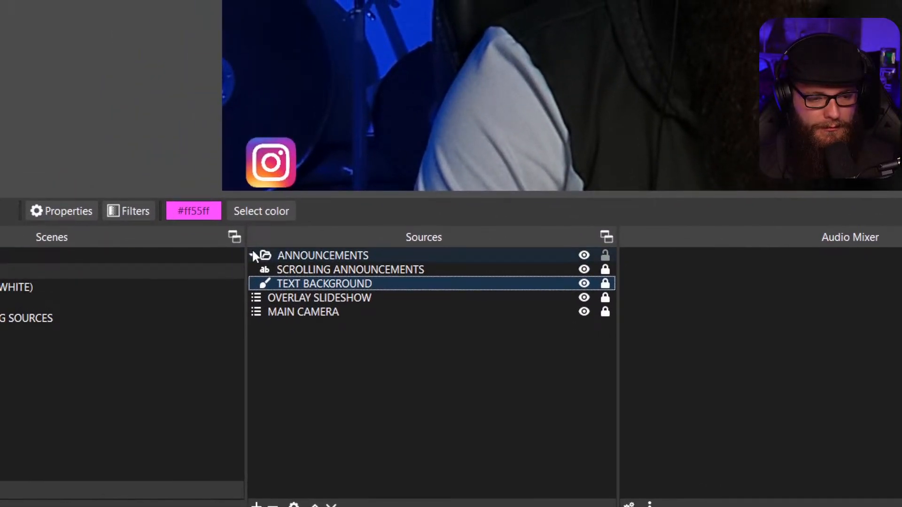
{"action": "left_click", "coordinate": [180, 240]}
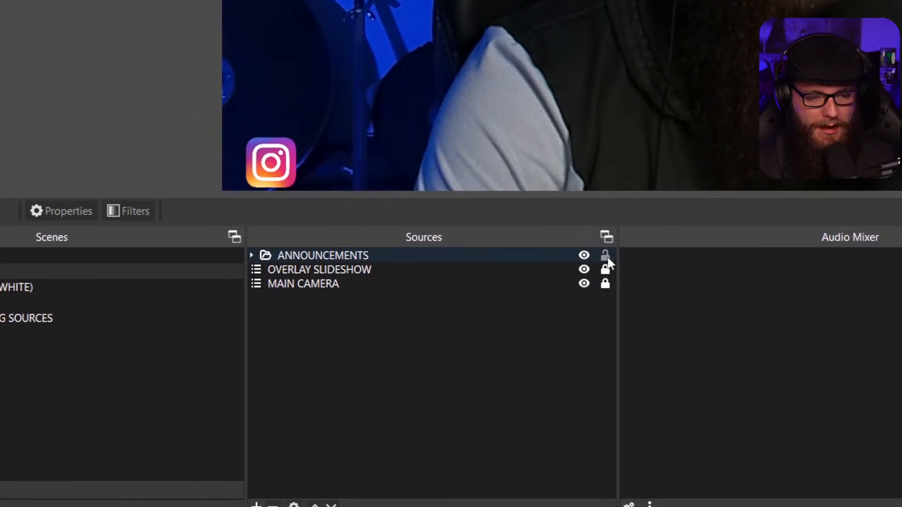
{"action": "left_click", "coordinate": [584, 257]}
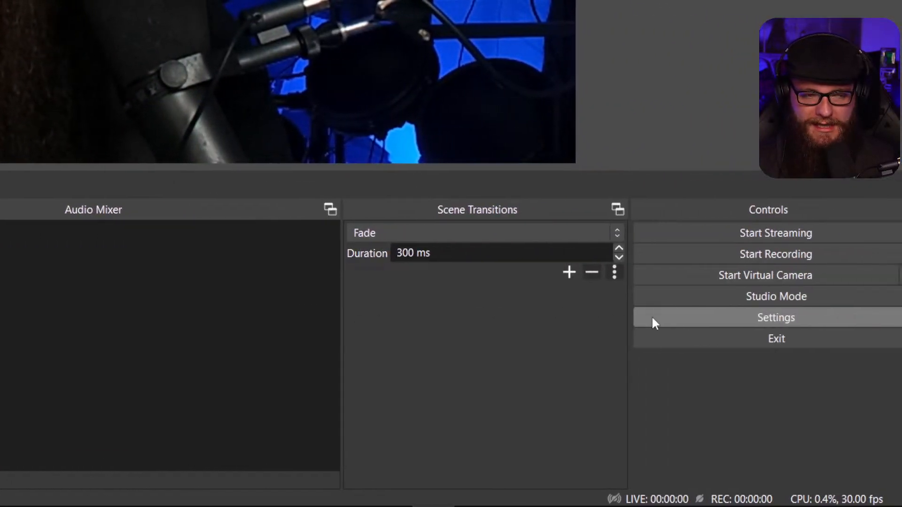
Assign the Left key to show and the Right key to hide the ANNOUNCEMENTS group in the JUST CHATTING scene's hotkeys
{"action": "left_click", "coordinate": [653, 320]}
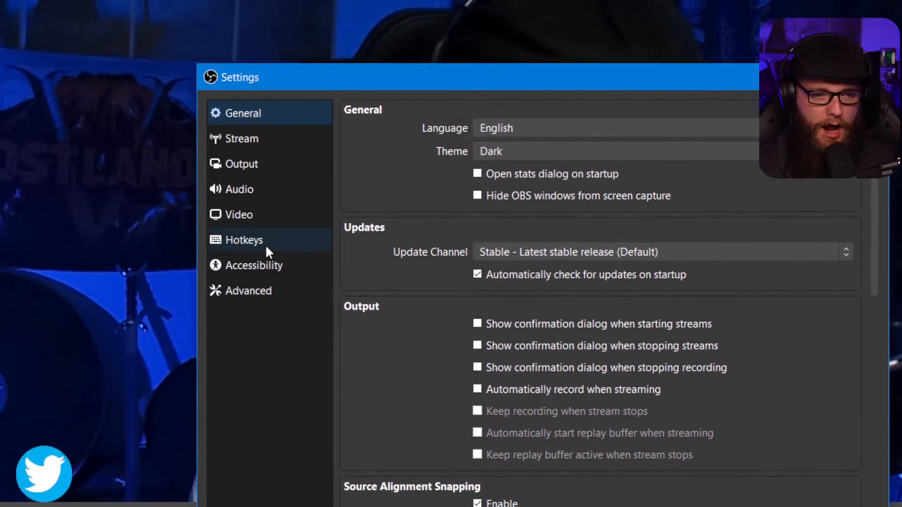
{"action": "left_click", "coordinate": [234, 192]}
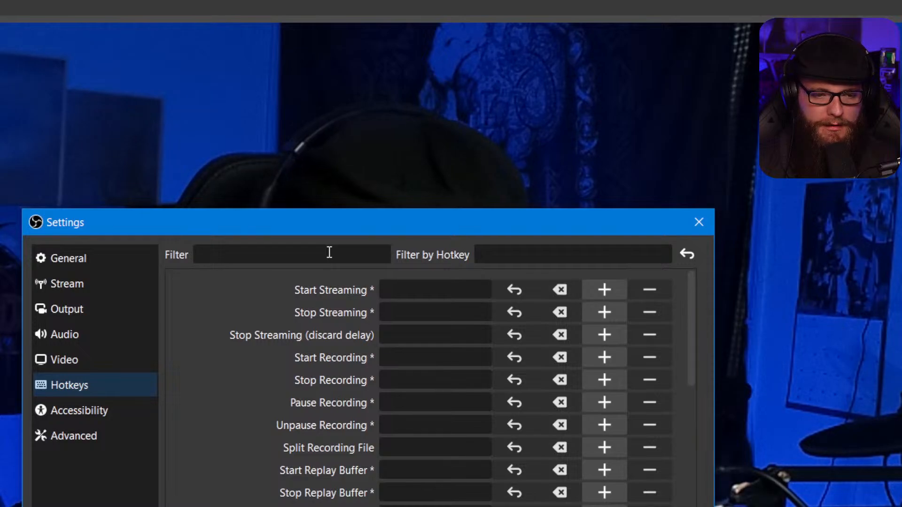
{"action": "scroll", "coordinate": [280, 341], "scroll_direction": "down", "scroll_amount": 6}
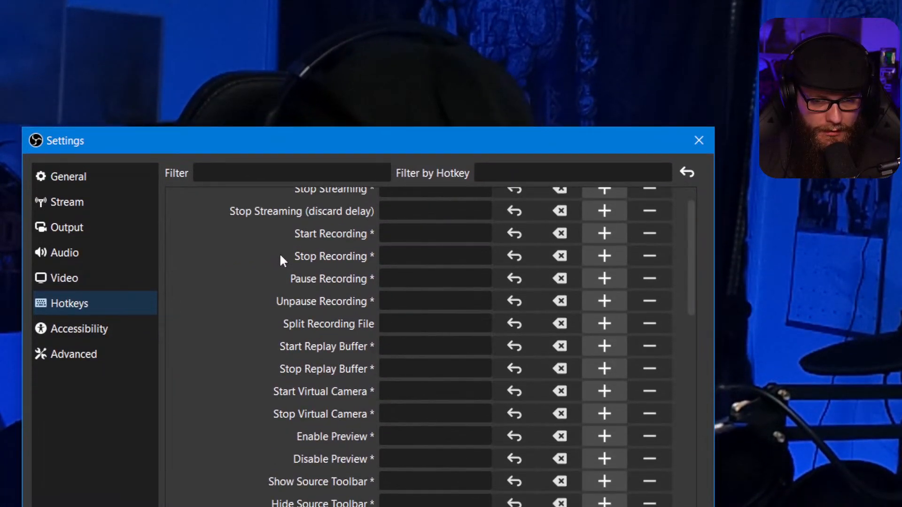
{"action": "scroll", "coordinate": [279, 255], "scroll_direction": "down", "scroll_amount": 5}
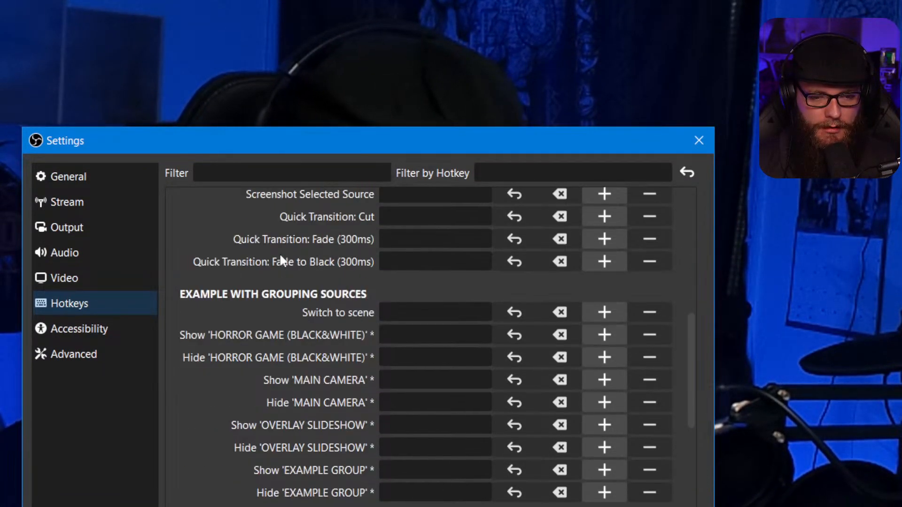
{"action": "scroll", "coordinate": [280, 254], "scroll_direction": "down", "scroll_amount": 3}
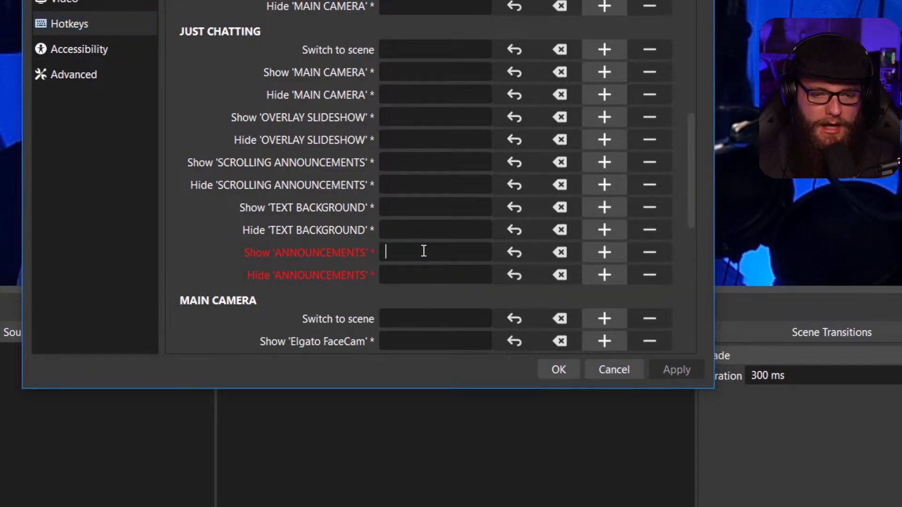
{"action": "left_click", "coordinate": [423, 251]}
{"action": "key", "text": "Left"}
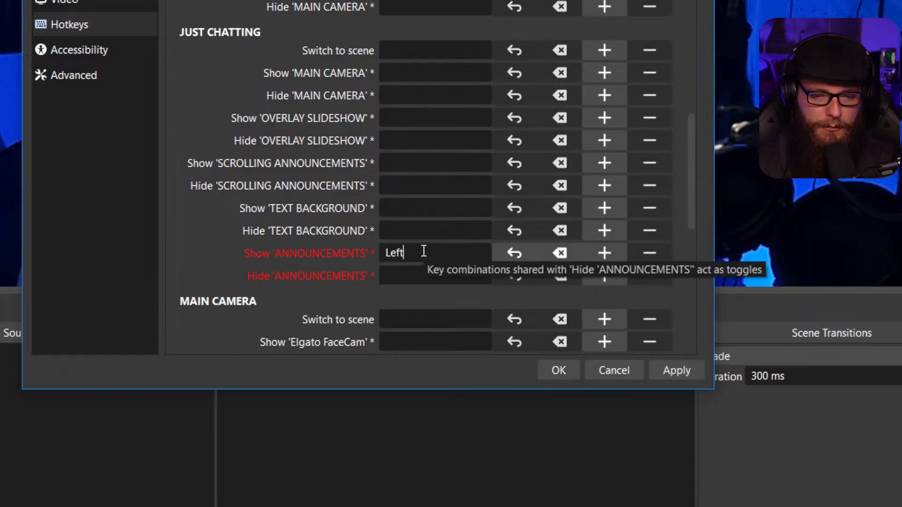
{"action": "left_click", "coordinate": [422, 278]}
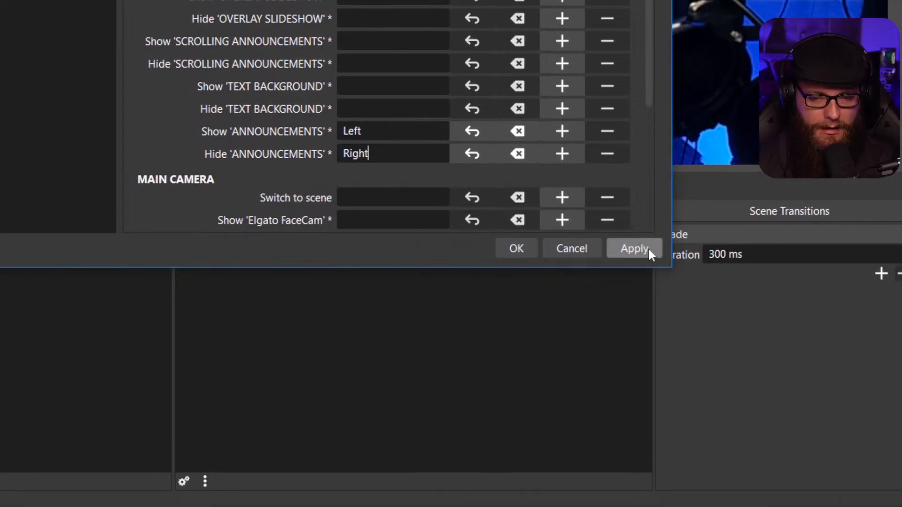
{"action": "left_click", "coordinate": [688, 350]}
{"action": "left_click", "coordinate": [503, 252]}
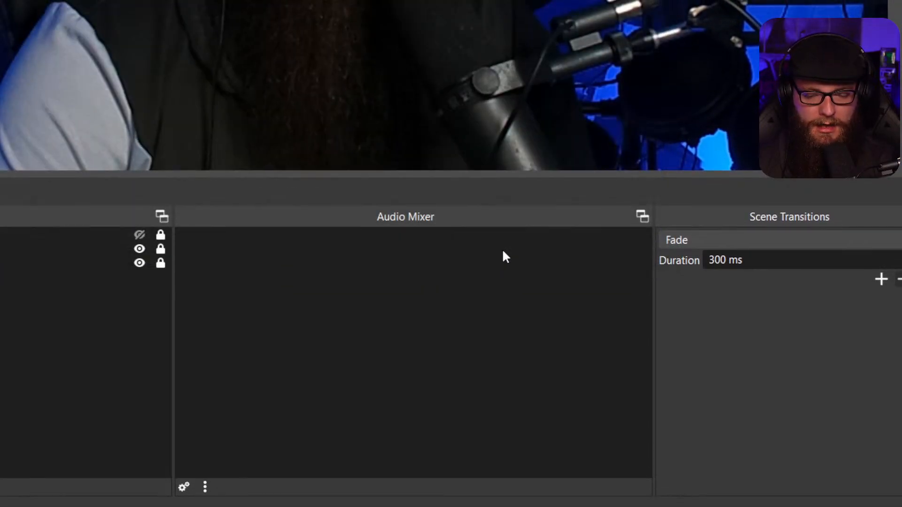
Test the assigned show and hide hotkeys on the ANNOUNCEMENTS group, leaving the banner shown
{"action": "key", "text": "F1"}
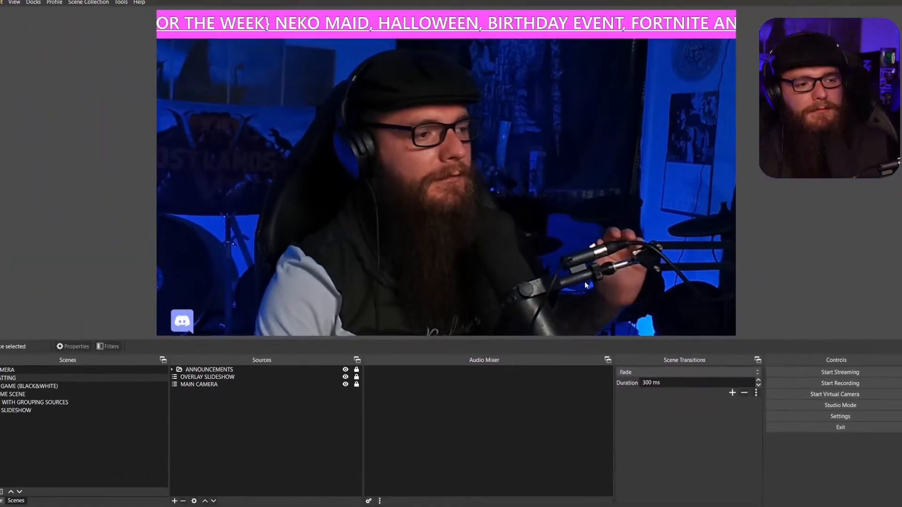
{"action": "key", "text": "F1"}
{"action": "key", "text": "F1"}
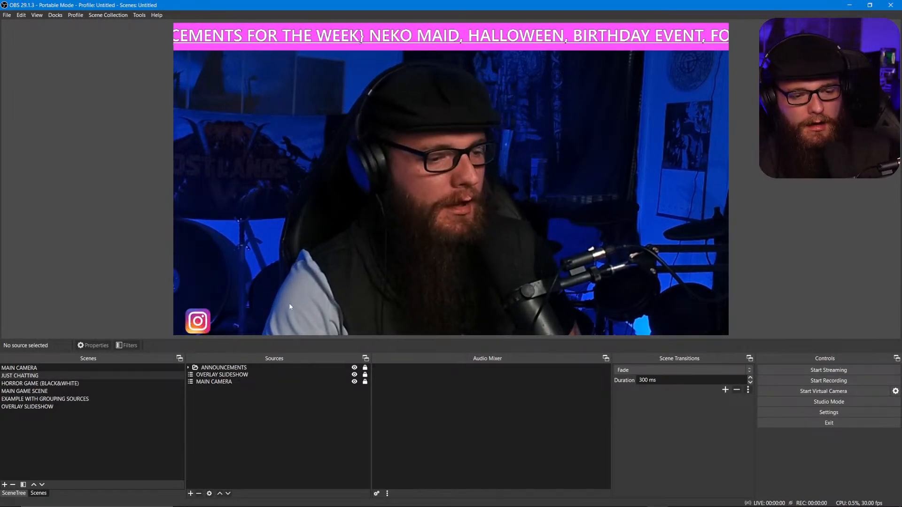
Give the ANNOUNCEMENTS group a Slide show transition with direction Down and preview it
{"action": "right_click", "coordinate": [257, 368]}
{"action": "left_click", "coordinate": [266, 400]}
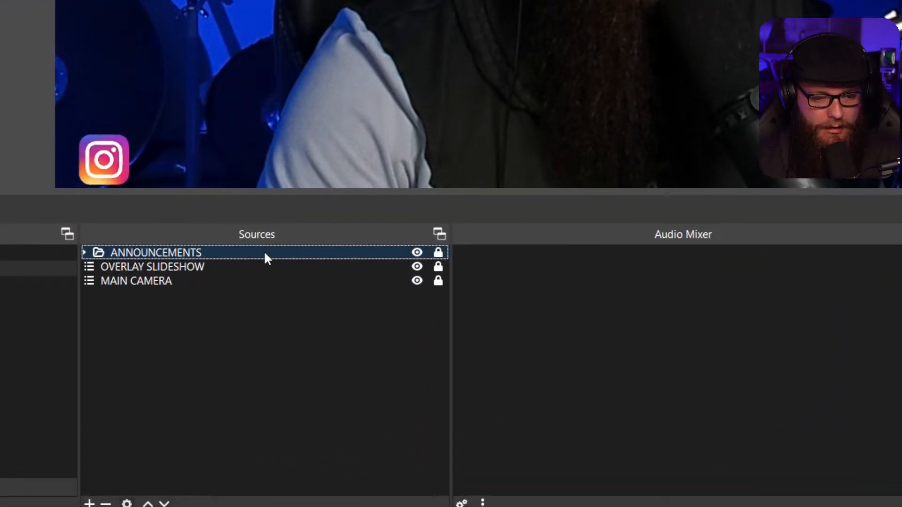
{"action": "right_click", "coordinate": [266, 256]}
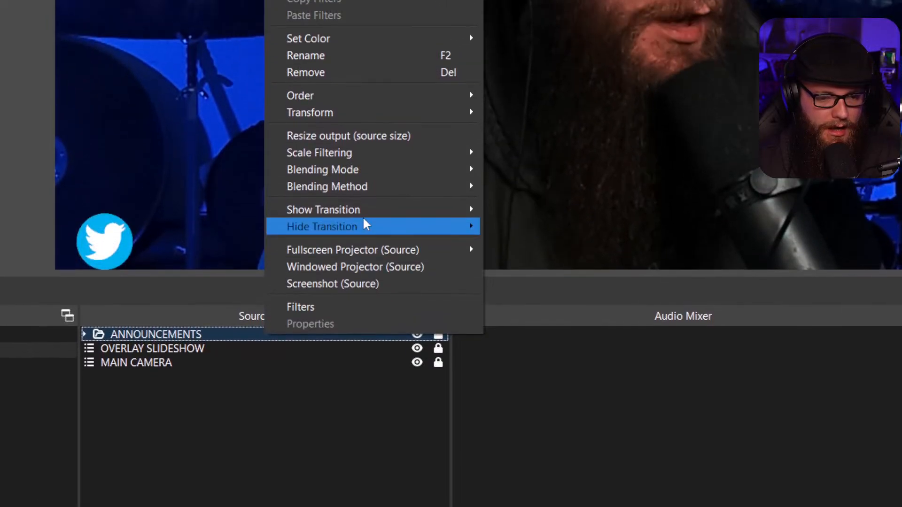
{"action": "mouse_move", "coordinate": [374, 143]}
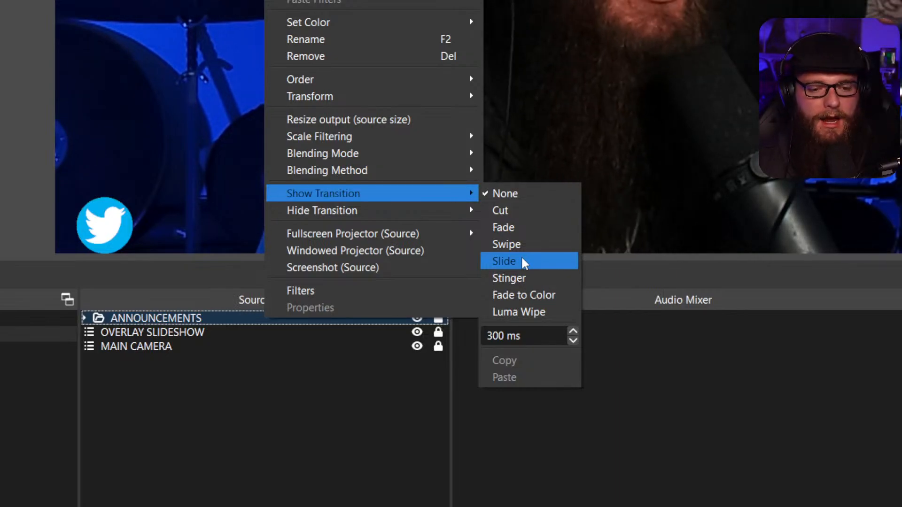
{"action": "left_click", "coordinate": [521, 260]}
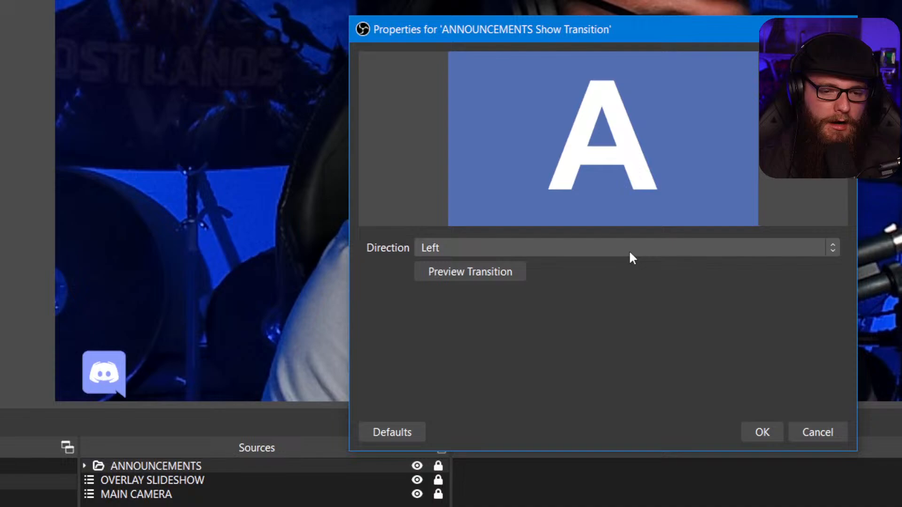
{"action": "left_click", "coordinate": [630, 254]}
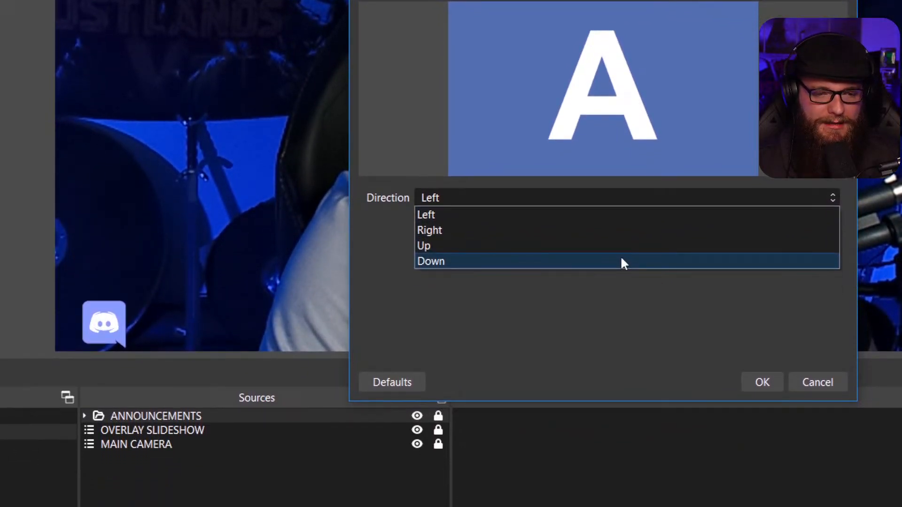
{"action": "left_click", "coordinate": [623, 262]}
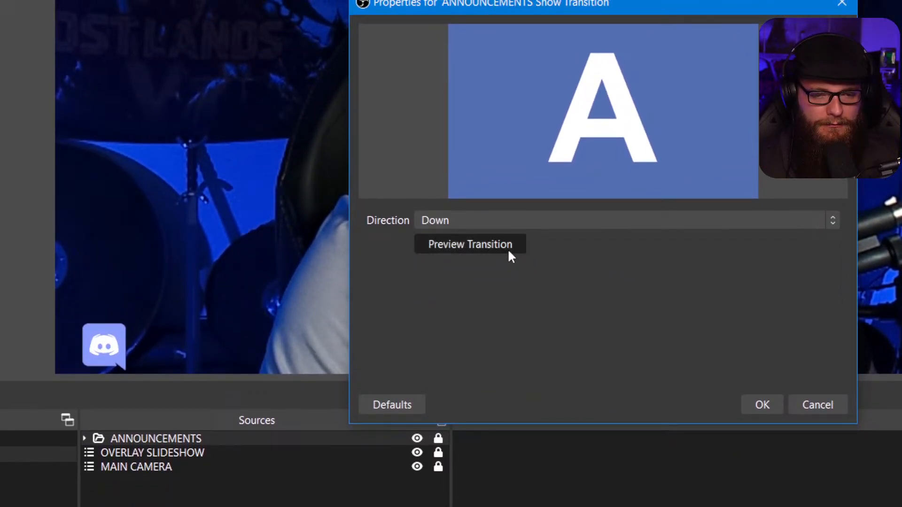
{"action": "left_click", "coordinate": [509, 254]}
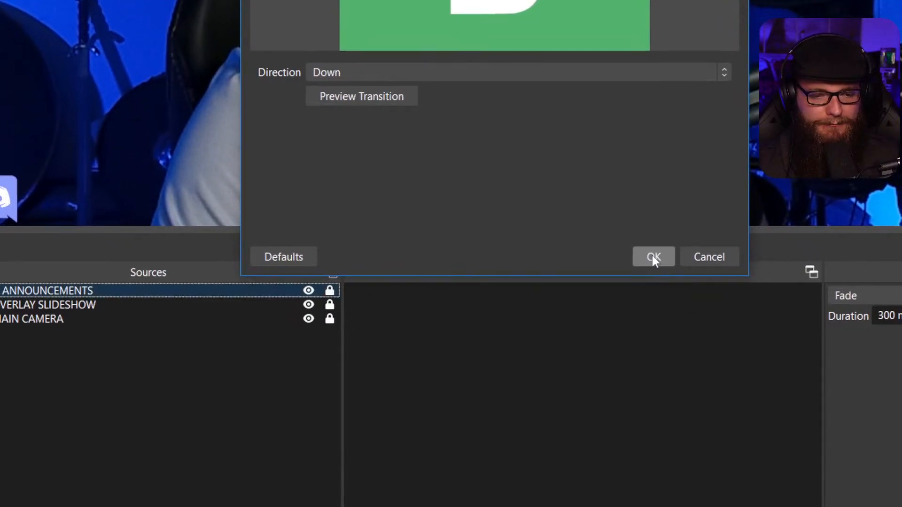
{"action": "left_click", "coordinate": [762, 405]}
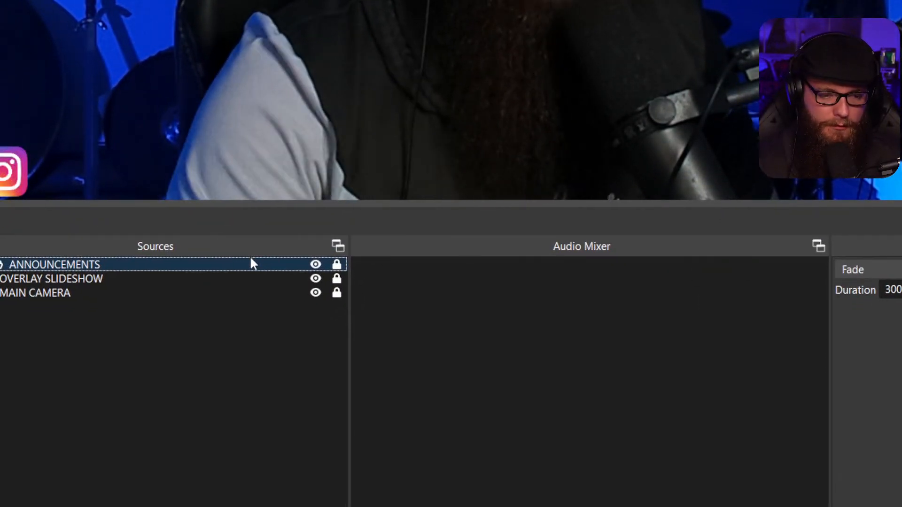
Set the duration of the ANNOUNCEMENTS group's show transition to 1500 ms
{"action": "right_click", "coordinate": [253, 264]}
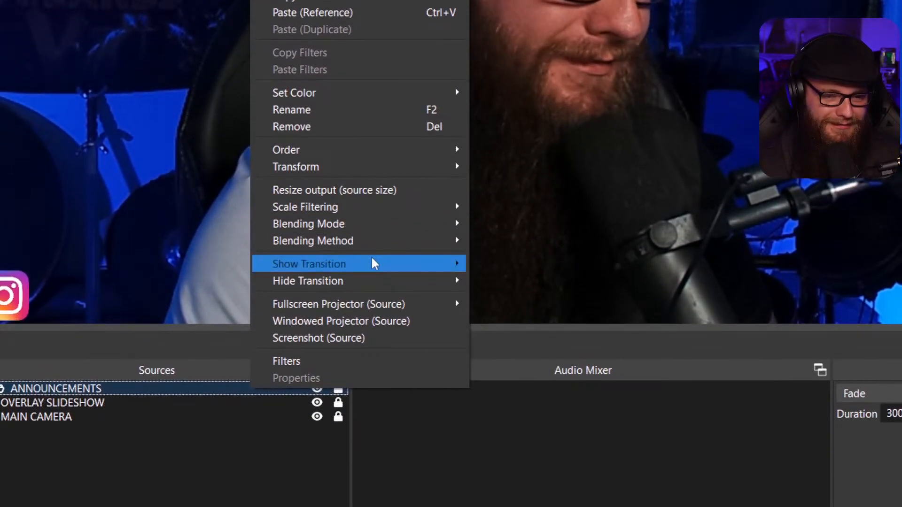
{"action": "mouse_move", "coordinate": [372, 258]}
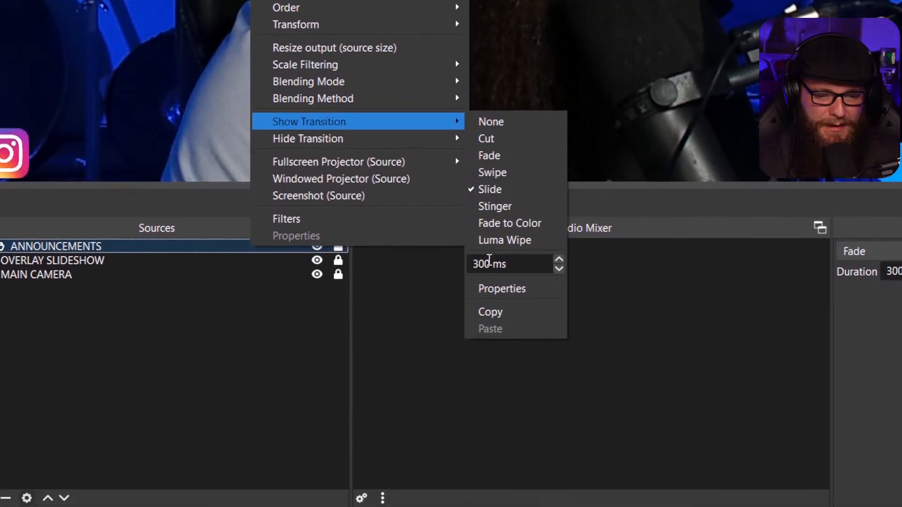
{"action": "double_click", "coordinate": [489, 260]}
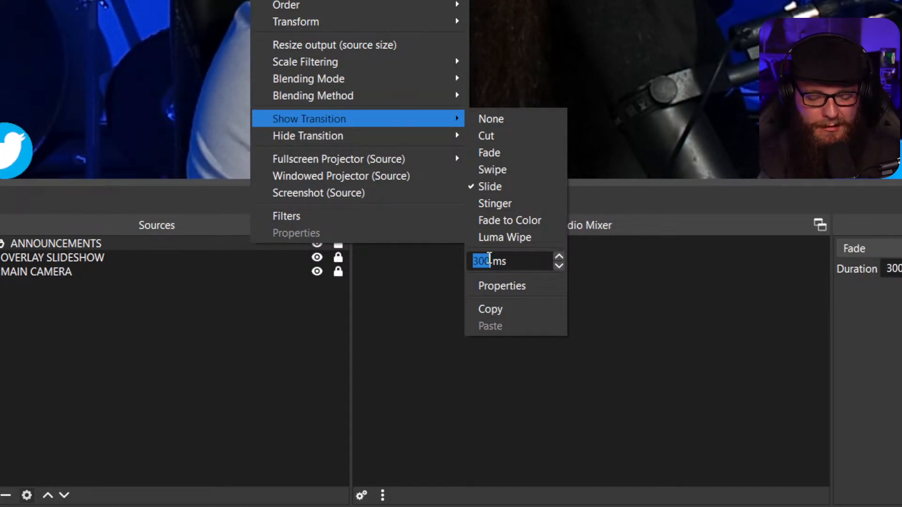
{"action": "type", "text": "1500"}
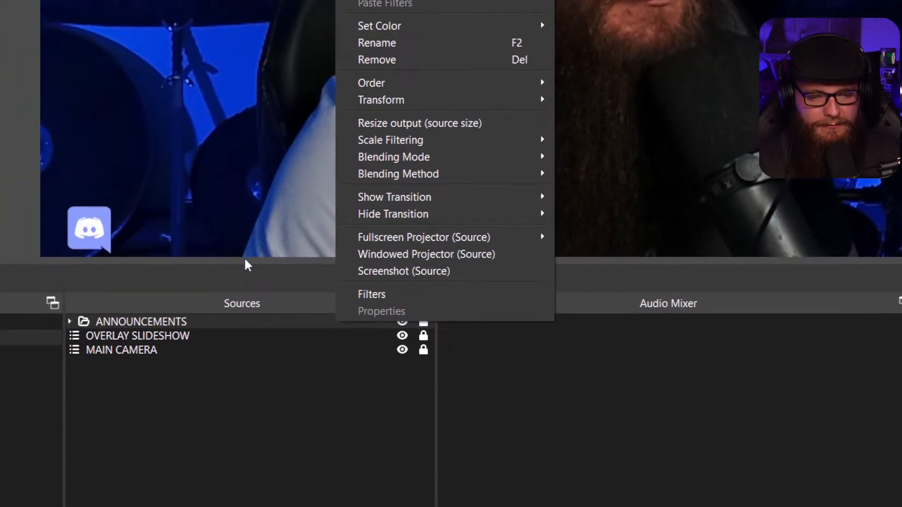
Test the ANNOUNCEMENTS group's show transition with its assigned hotkey
{"action": "left_click", "coordinate": [245, 260]}
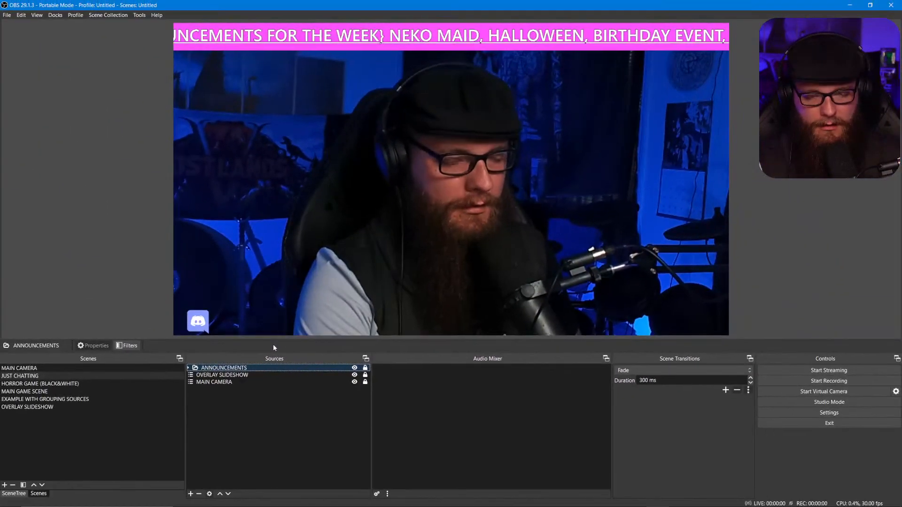
{"action": "key", "text": "space"}
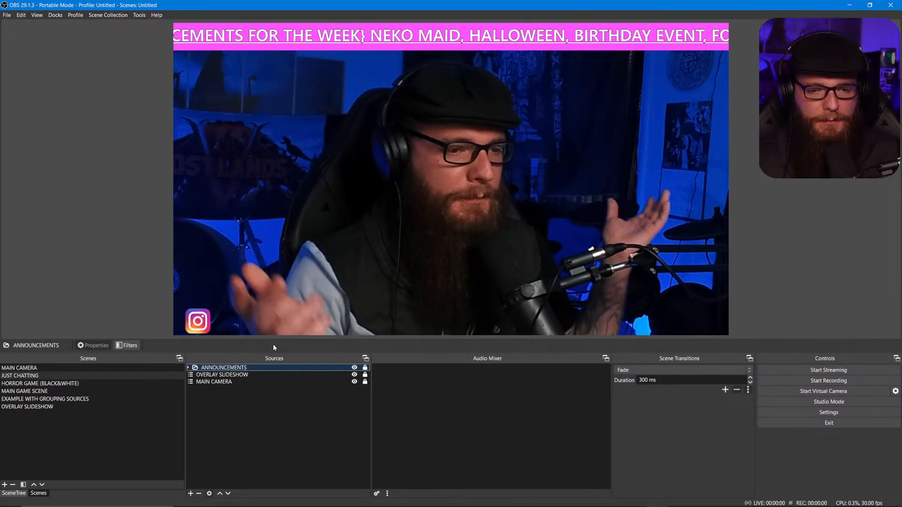
Change the ANNOUNCEMENTS group's show transition to Luma Wipe and browse the available wipe images
{"action": "right_click", "coordinate": [288, 366]}
{"action": "mouse_move", "coordinate": [335, 306]}
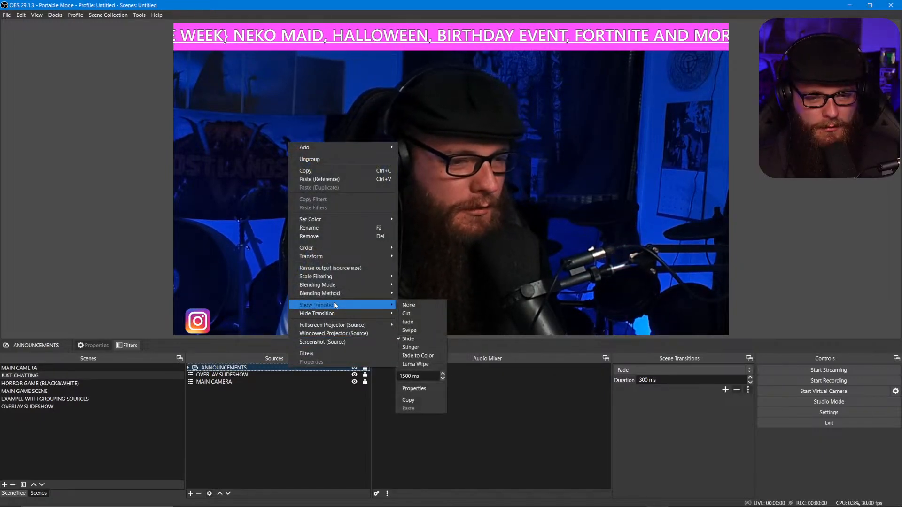
{"action": "left_click", "coordinate": [420, 365]}
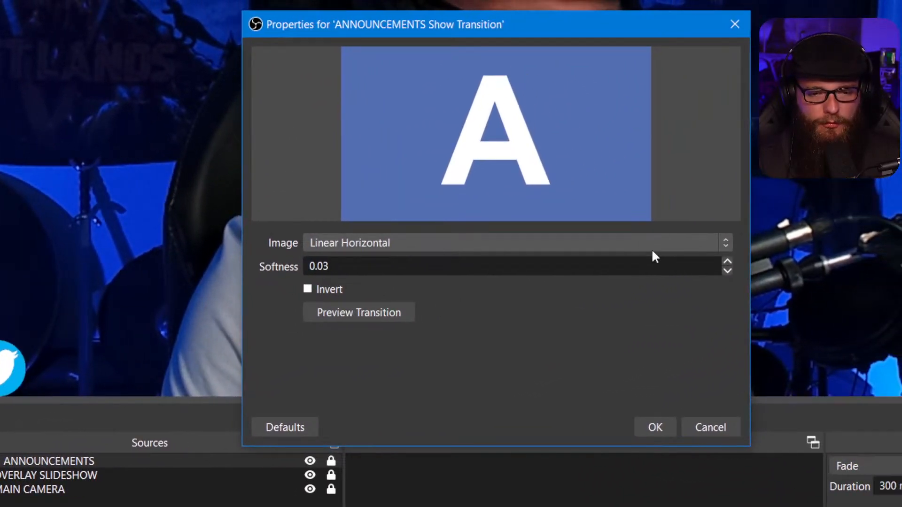
{"action": "left_click", "coordinate": [652, 249]}
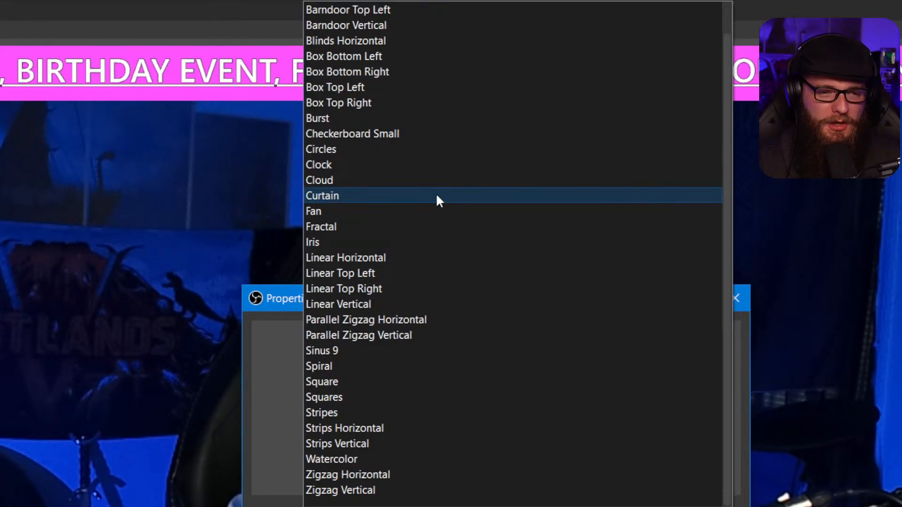
{"action": "scroll", "coordinate": [437, 195], "scroll_direction": "up", "scroll_amount": 1}
{"action": "scroll", "coordinate": [432, 198], "scroll_direction": "down", "scroll_amount": 1}
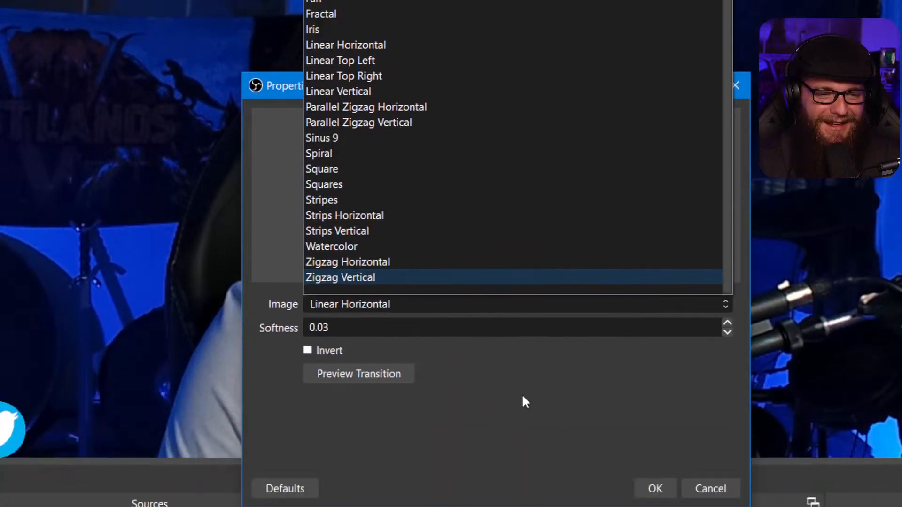
{"action": "left_click", "coordinate": [521, 395]}
{"action": "left_click", "coordinate": [652, 260]}
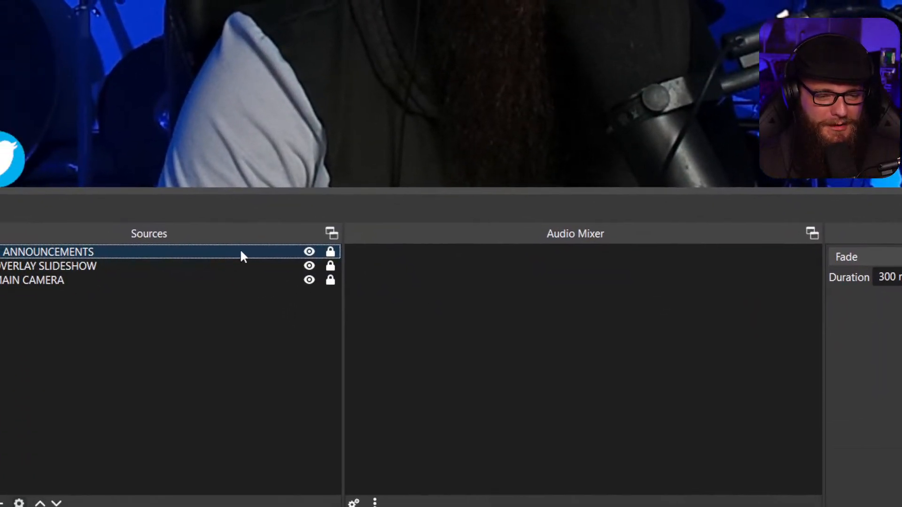
Set the ANNOUNCEMENTS group's show transition to Fade
{"action": "right_click", "coordinate": [188, 276]}
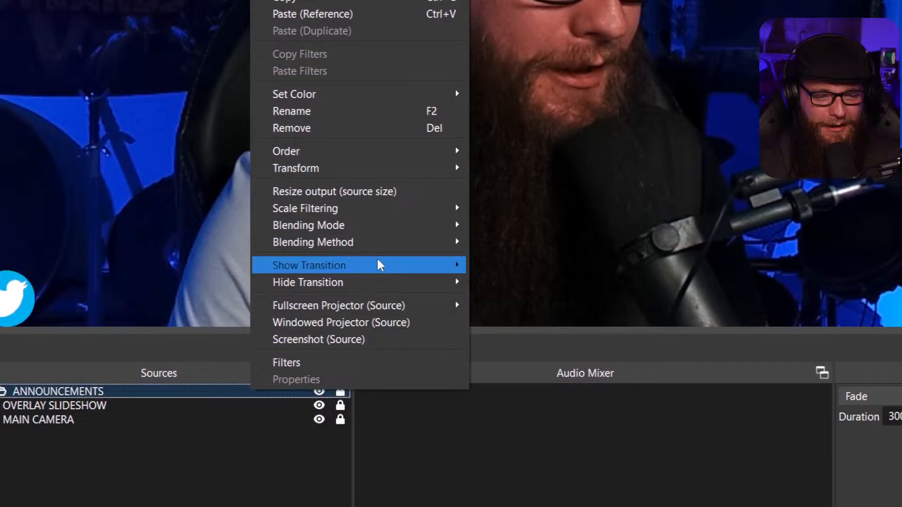
{"action": "mouse_move", "coordinate": [447, 321]}
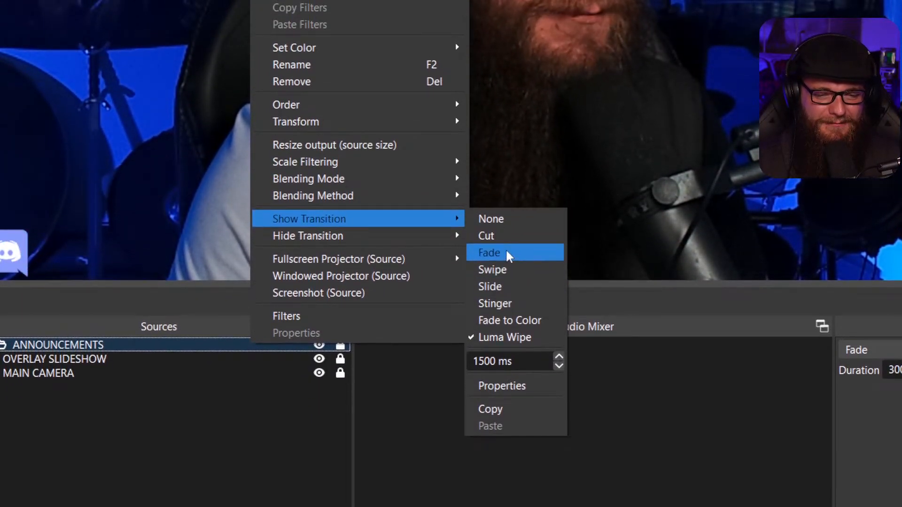
{"action": "left_click", "coordinate": [507, 254]}
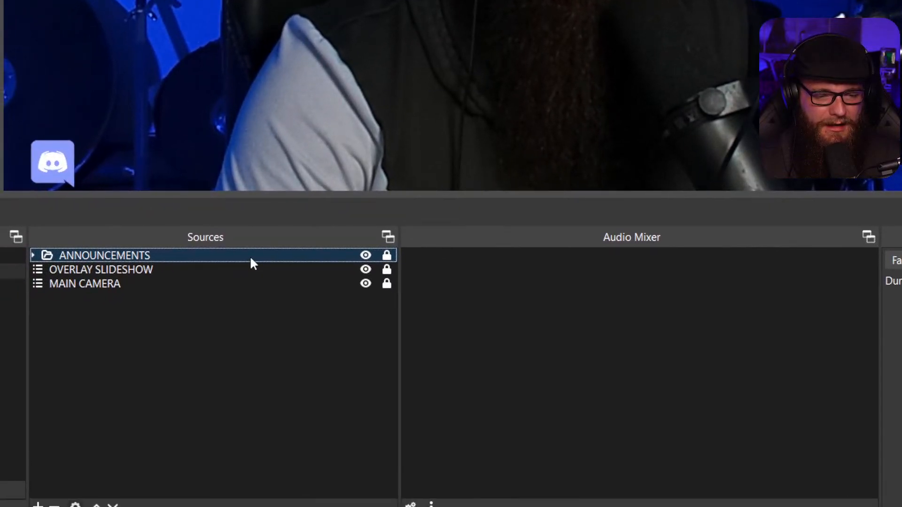
Give the ANNOUNCEMENTS group a Luma Wipe hide transition, choose the Box Bottom Right image and preview it
{"action": "right_click", "coordinate": [223, 284]}
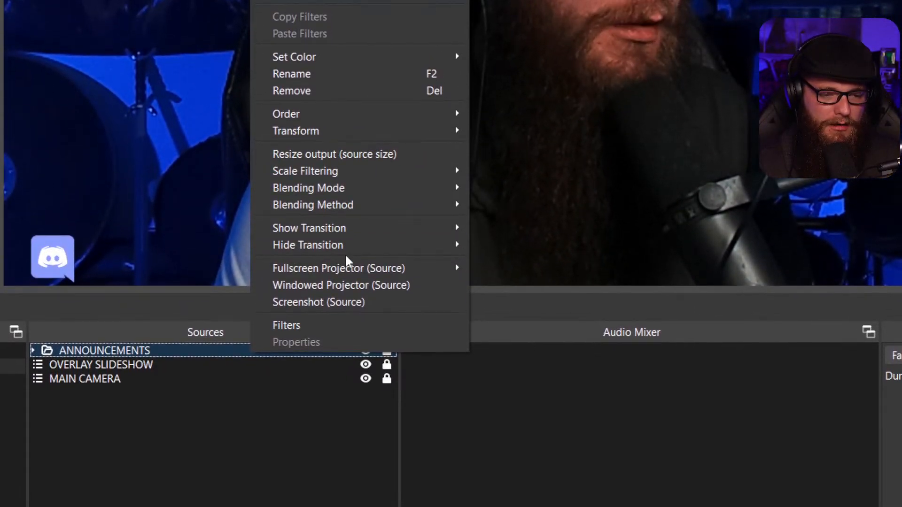
{"action": "mouse_move", "coordinate": [354, 238]}
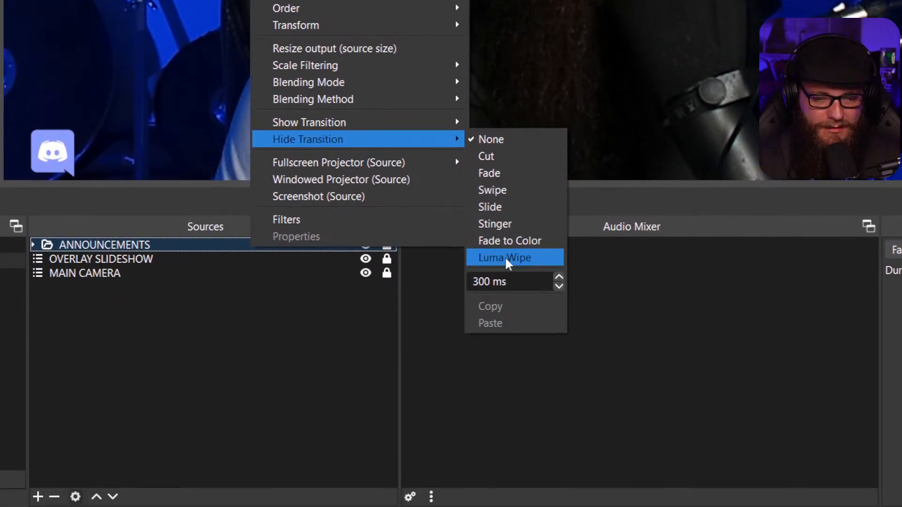
{"action": "left_click", "coordinate": [504, 316]}
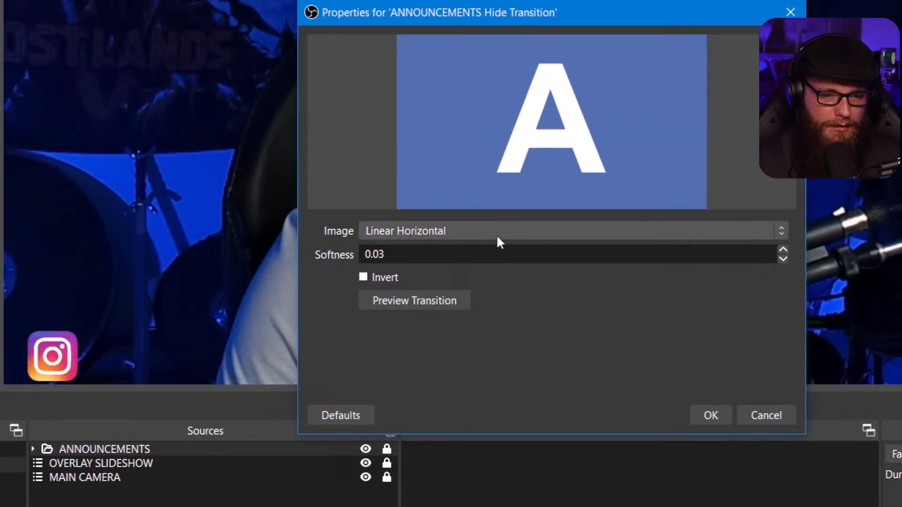
{"action": "left_click", "coordinate": [497, 235]}
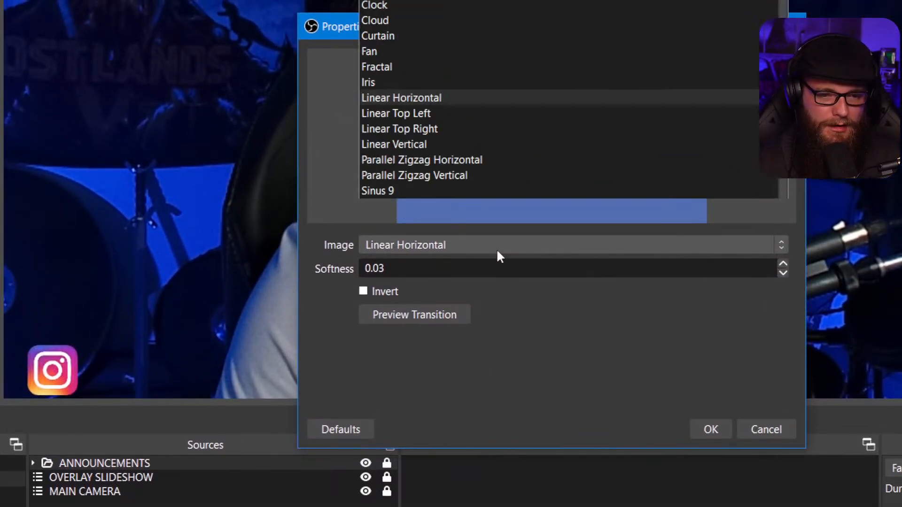
{"action": "scroll", "coordinate": [497, 225], "scroll_direction": "down", "scroll_amount": 2}
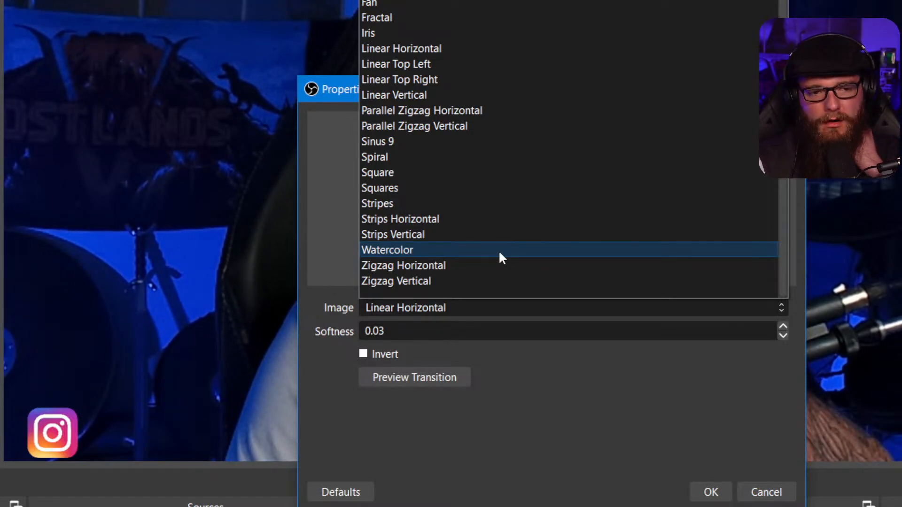
{"action": "scroll", "coordinate": [496, 251], "scroll_direction": "up", "scroll_amount": 1}
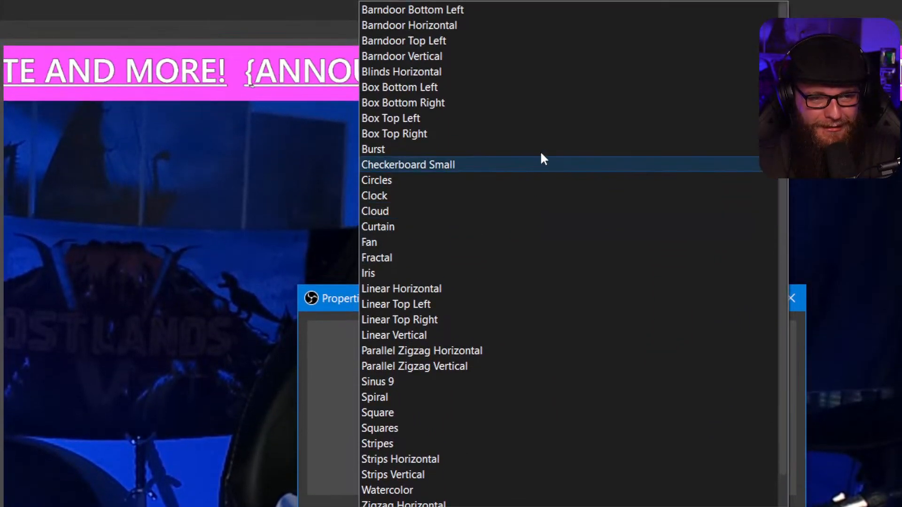
{"action": "left_click", "coordinate": [535, 113]}
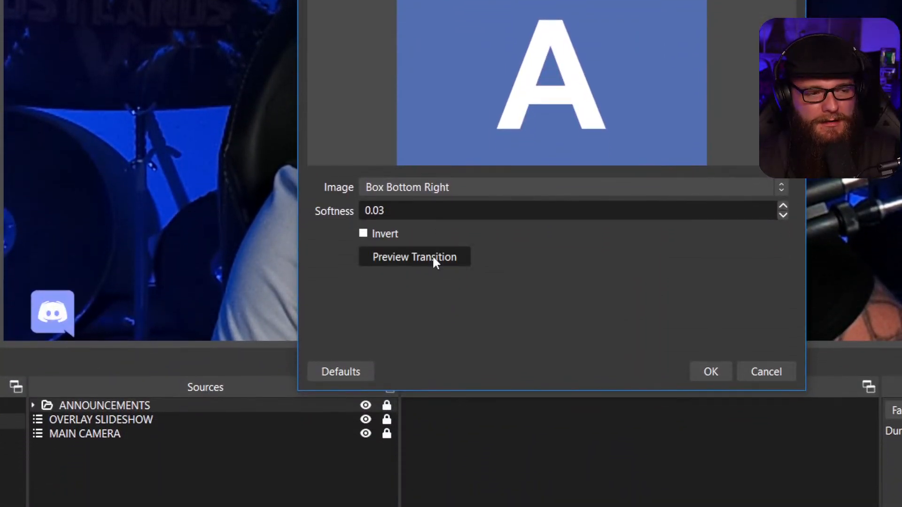
{"action": "left_click", "coordinate": [433, 258]}
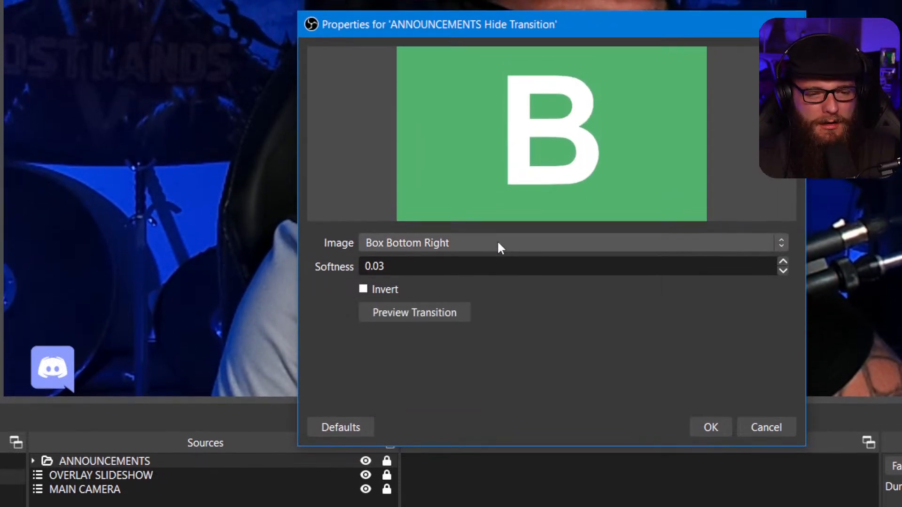
Change the hide transition's wipe image to Barndoor Vertical and preview it
{"action": "left_click", "coordinate": [497, 243]}
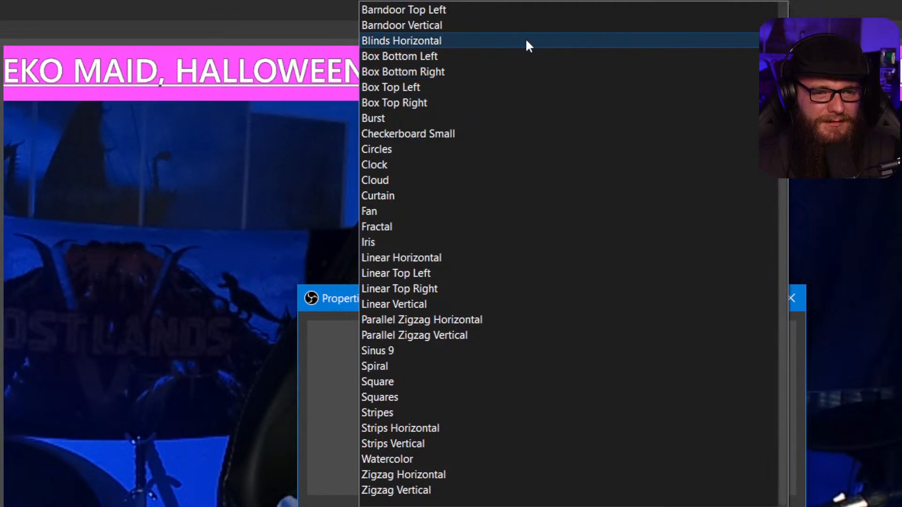
{"action": "left_click", "coordinate": [527, 26]}
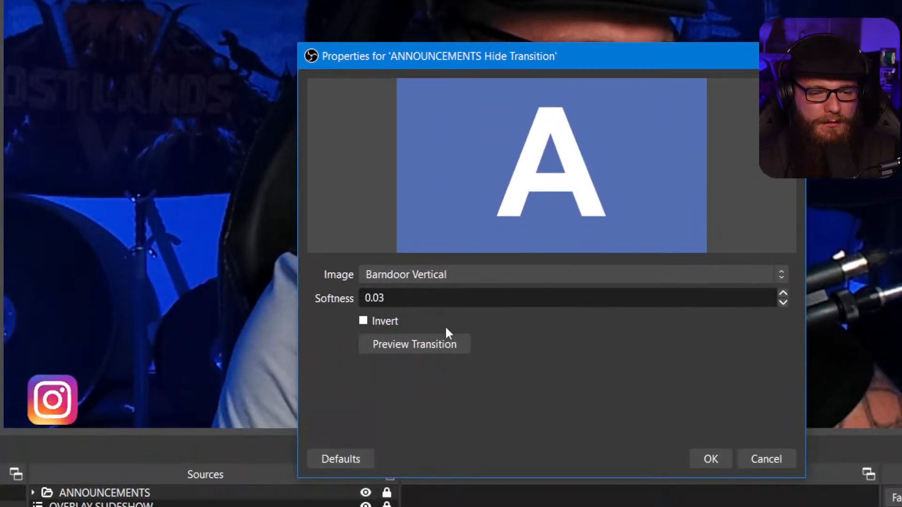
{"action": "left_click", "coordinate": [444, 336]}
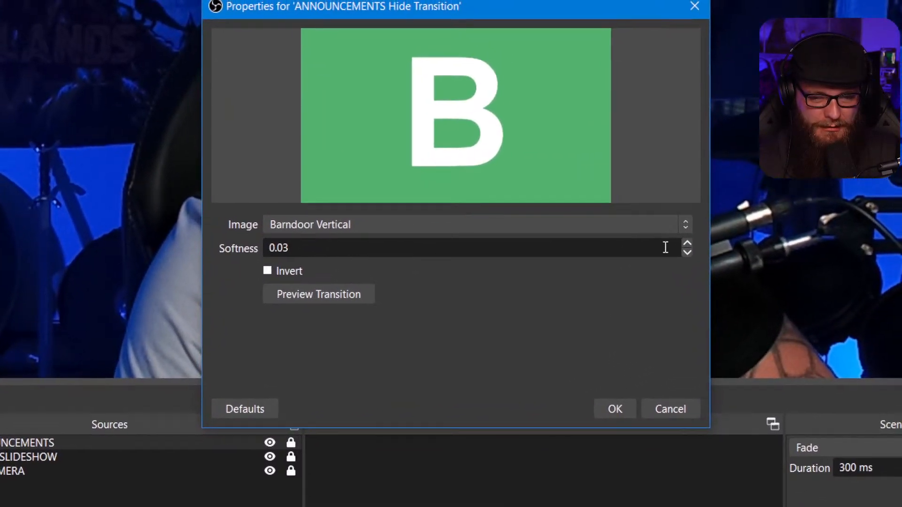
Raise the hide transition's softness to 0.83, preview the wipe and accept the properties
{"action": "left_click", "coordinate": [742, 106]}
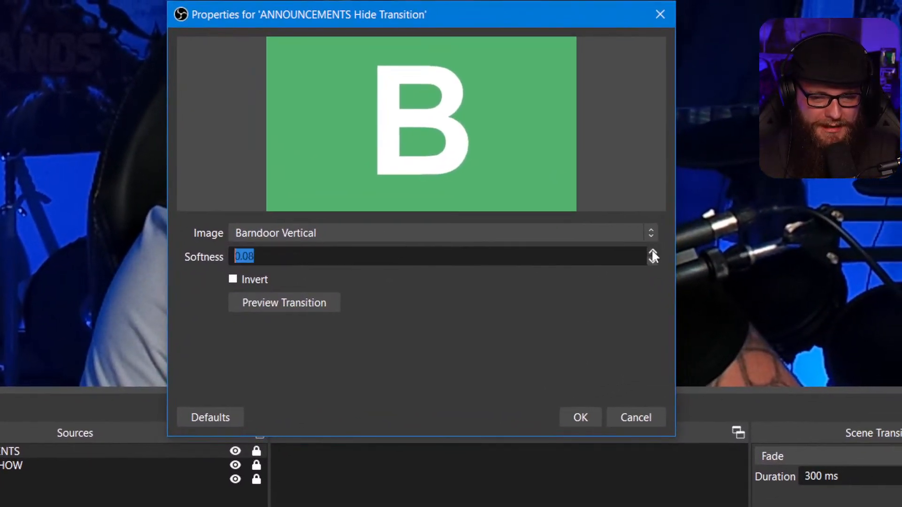
{"action": "left_click", "coordinate": [652, 250]}
{"action": "left_click", "coordinate": [650, 249]}
{"action": "left_click", "coordinate": [650, 250]}
{"action": "left_click", "coordinate": [649, 250]}
{"action": "left_click", "coordinate": [649, 250]}
{"action": "left_click", "coordinate": [648, 250]}
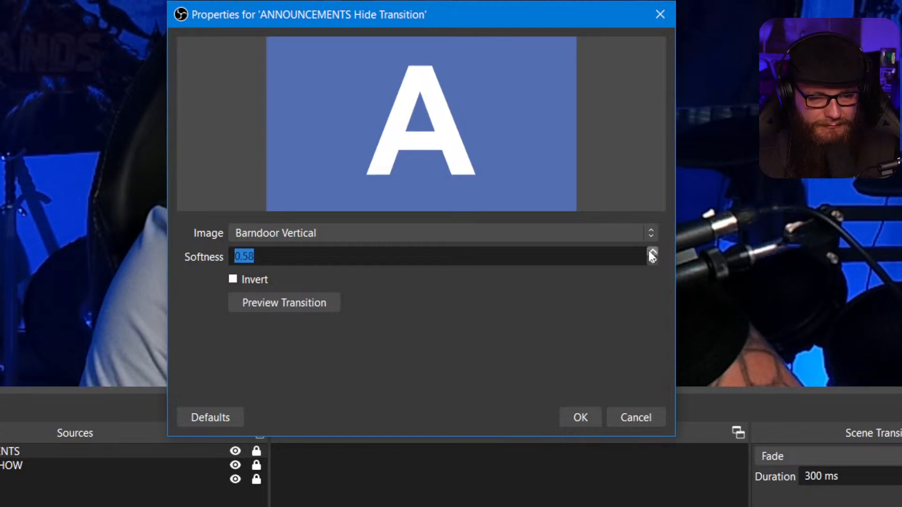
{"action": "left_click", "coordinate": [648, 250]}
{"action": "left_click", "coordinate": [648, 250]}
{"action": "left_click", "coordinate": [650, 252]}
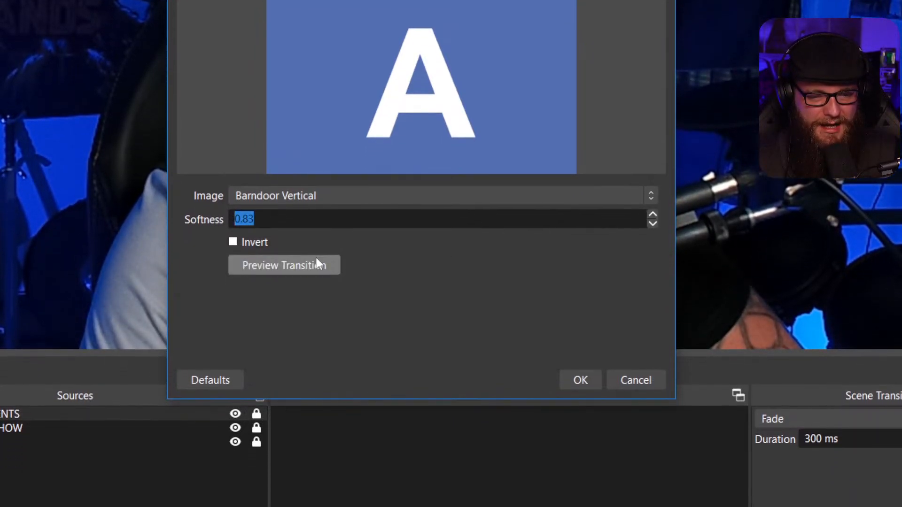
{"action": "left_click", "coordinate": [317, 300]}
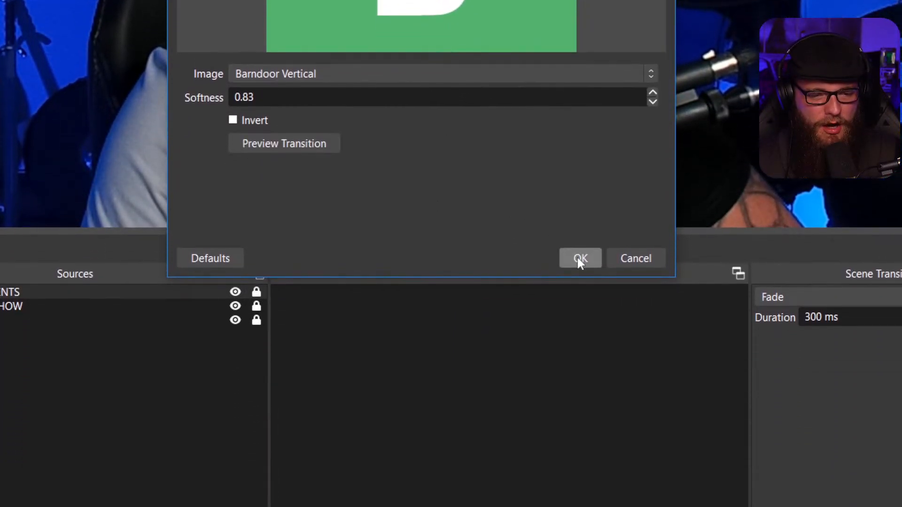
{"action": "left_click", "coordinate": [579, 379]}
Set the ANNOUNCEMENTS group's hide transition duration to 1000 ms and test it with the hotkeys, leaving the banner hidden
{"action": "right_click", "coordinate": [162, 295]}
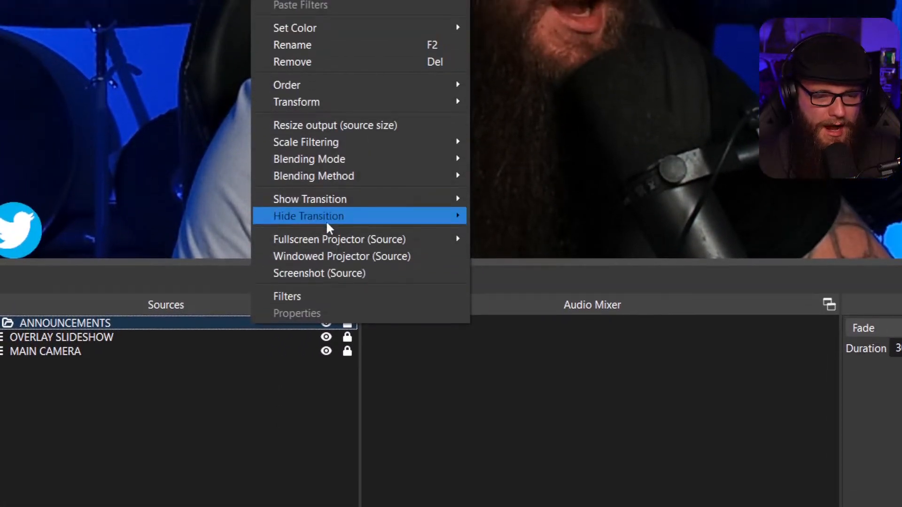
{"action": "mouse_move", "coordinate": [327, 221]}
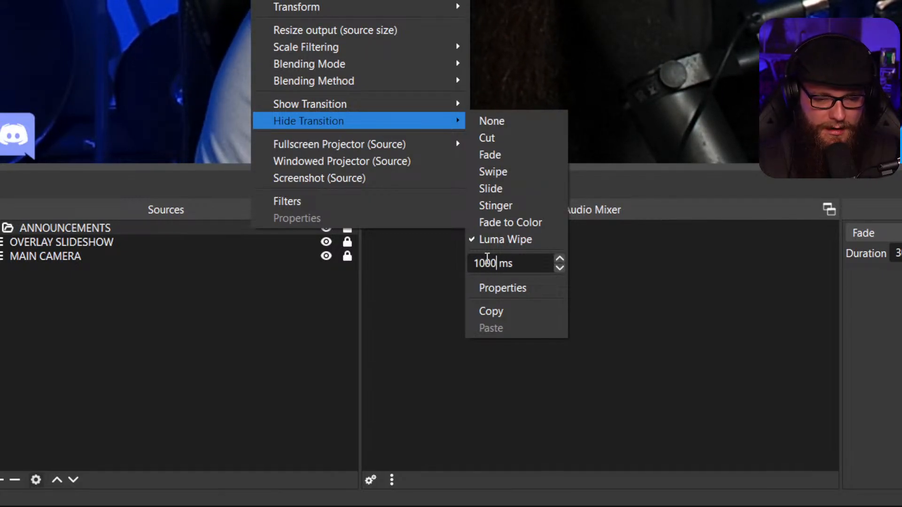
{"action": "left_click", "coordinate": [409, 286]}
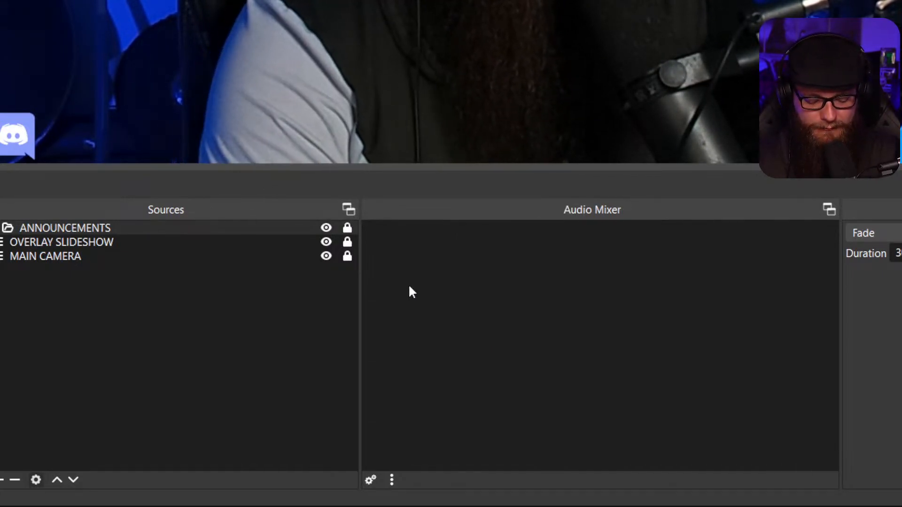
{"action": "key", "text": "space"}
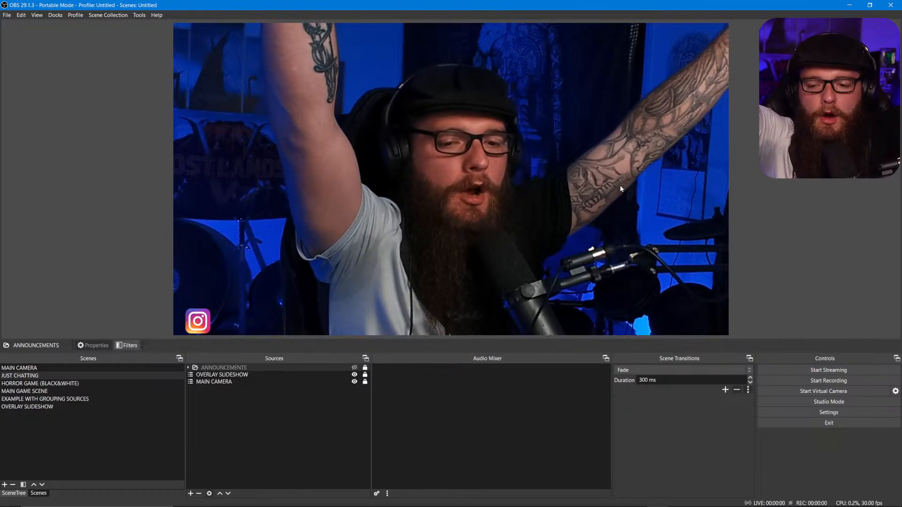
{"action": "key", "text": "space"}
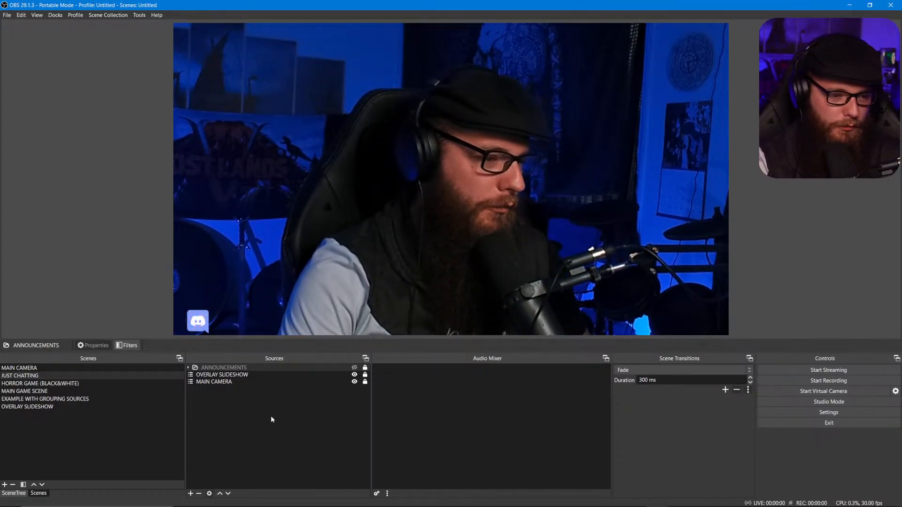
{"action": "left_click", "coordinate": [190, 494]}
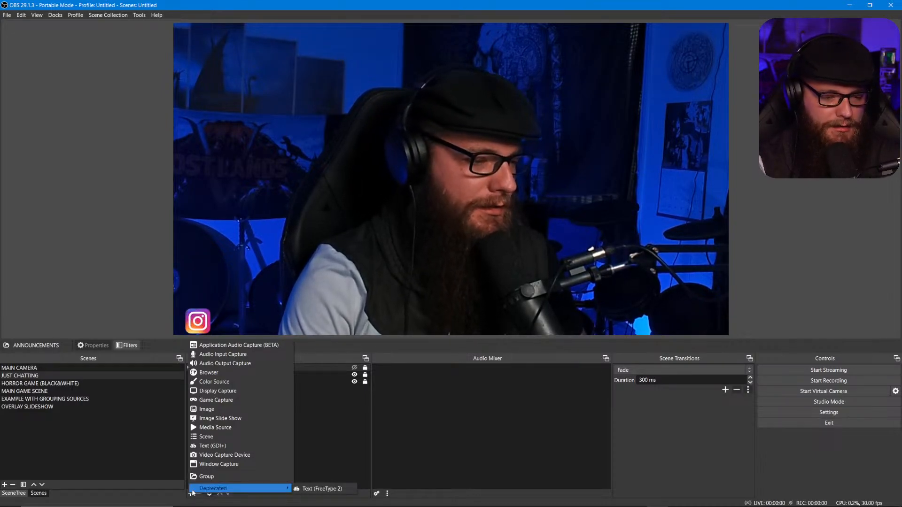
{"action": "left_click", "coordinate": [325, 440]}
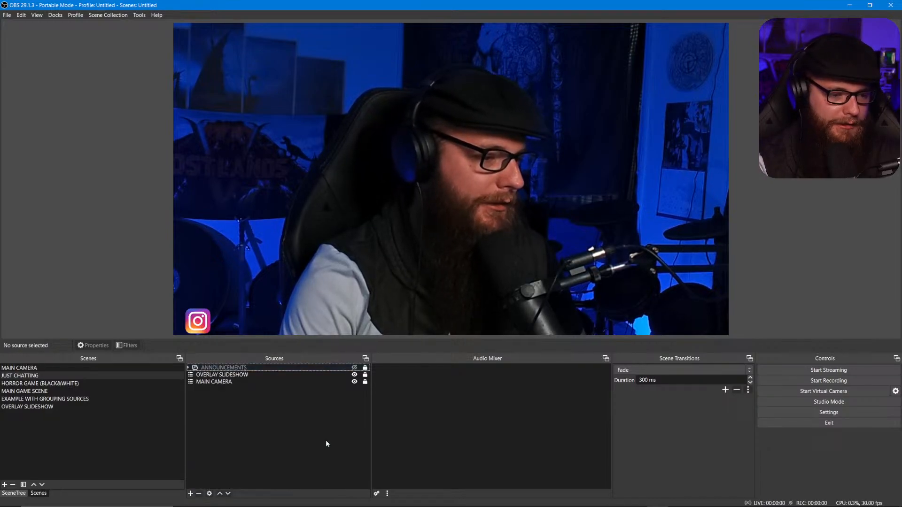
Rename the HORROR GAME (BLACK&WHITE) scene to HORROR GAME FILTER
{"action": "left_click", "coordinate": [56, 370]}
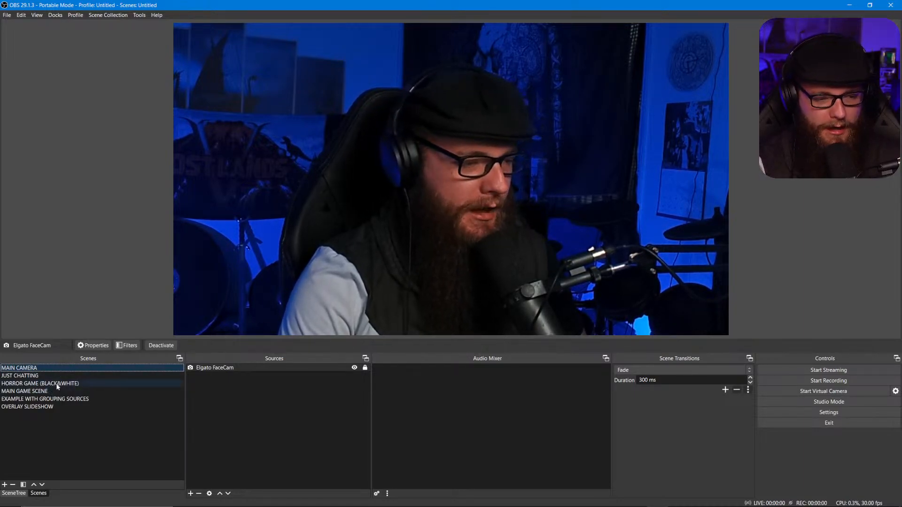
{"action": "left_click", "coordinate": [57, 384]}
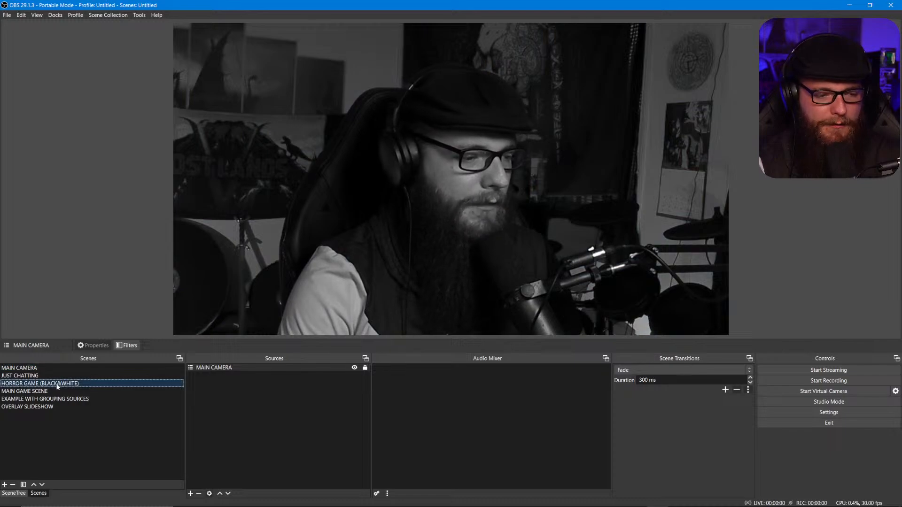
{"action": "right_click", "coordinate": [57, 386]}
{"action": "left_click", "coordinate": [88, 289]}
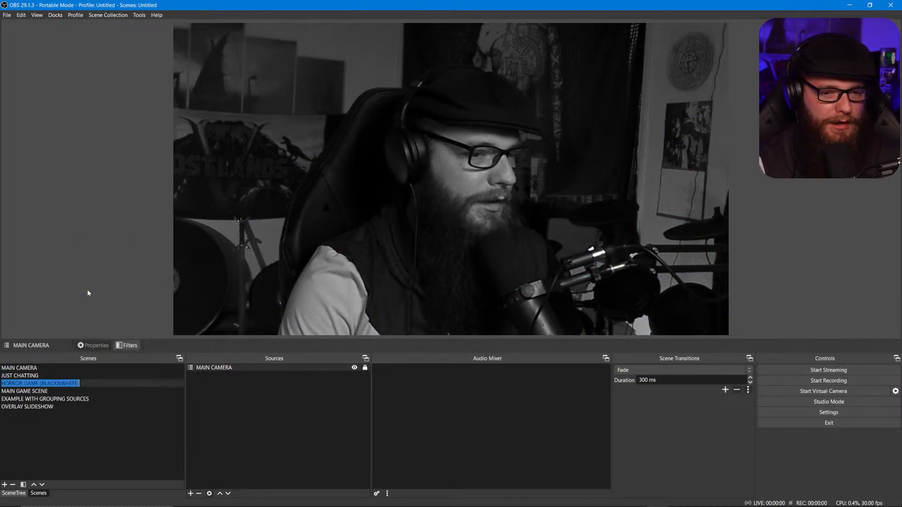
{"action": "key", "text": "End"}
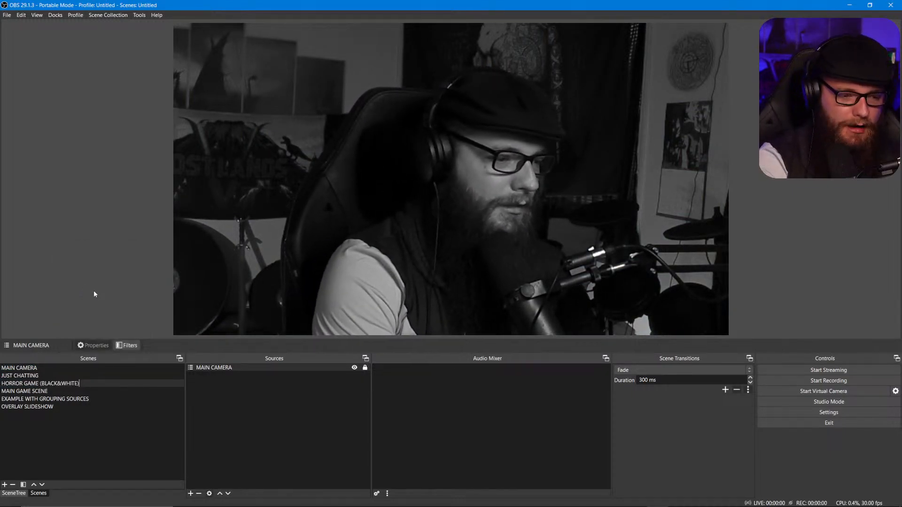
{"action": "key", "text": "BackSpace"}
{"action": "key", "text": "BackSpace"}
{"action": "key", "text": "BackSpace"}
{"action": "key", "text": "BackSpace"}
{"action": "key", "text": "BackSpace"}
{"action": "key", "text": "BackSpace"}
{"action": "key", "text": "BackSpace"}
{"action": "key", "text": "BackSpace"}
{"action": "key", "text": "BackSpace"}
{"action": "key", "text": "BackSpace"}
{"action": "key", "text": "BackSpace"}
{"action": "key", "text": "BackSpace"}
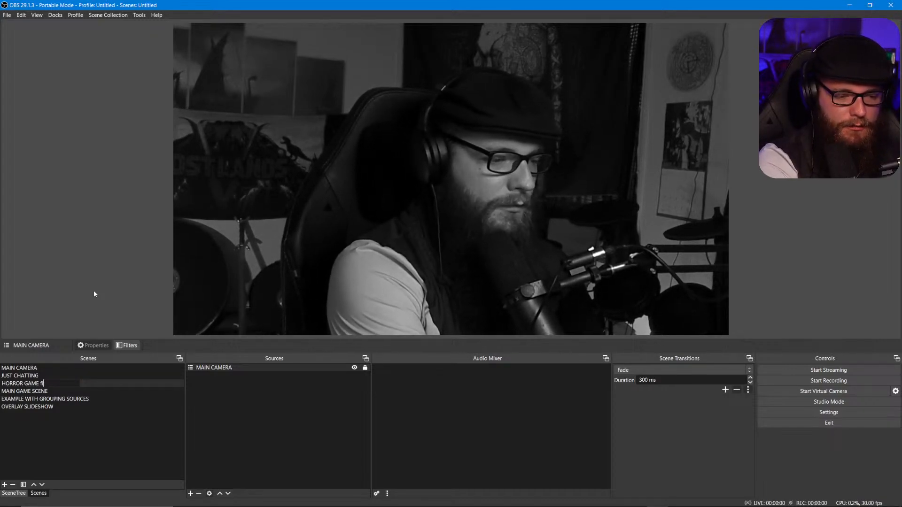
{"action": "key", "text": "BackSpace"}
{"action": "type", "text": "FILTER"}
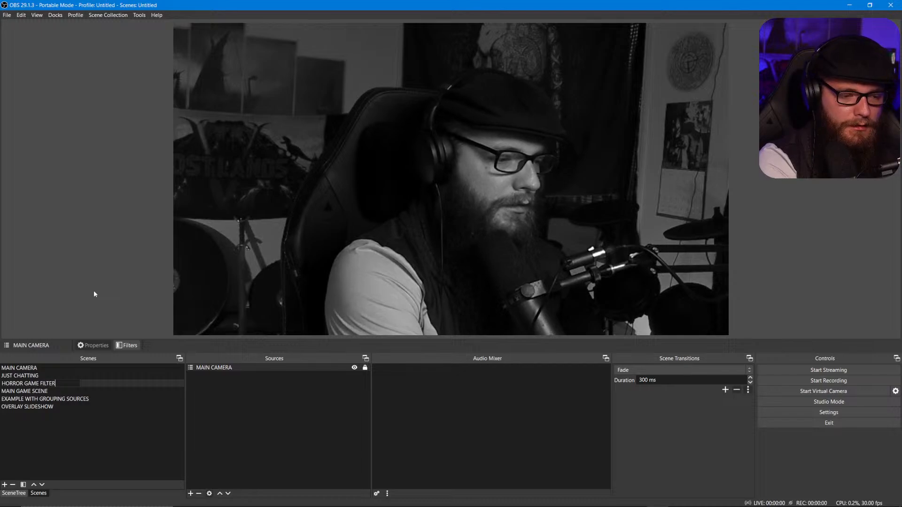
{"action": "key", "text": "Return"}
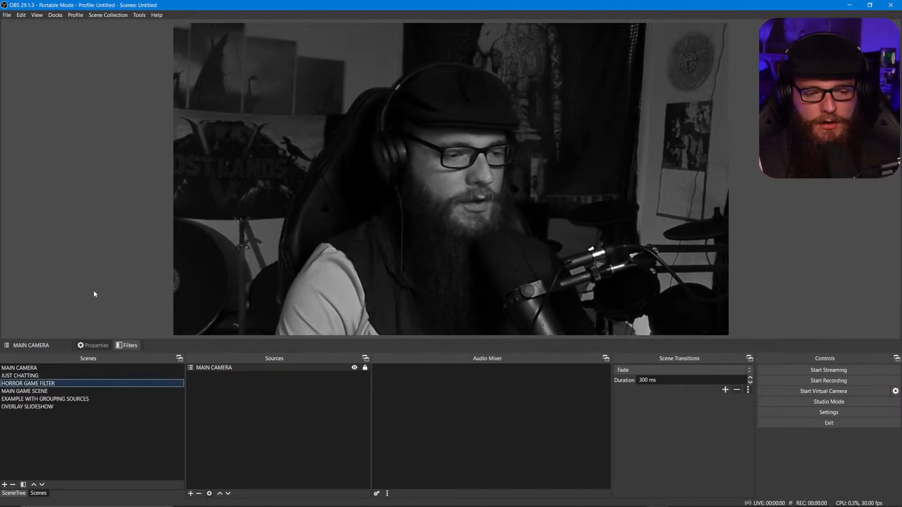
Open the filters of the HORROR GAME FILTER scene and remove its Black & White filter
{"action": "right_click", "coordinate": [98, 381]}
{"action": "left_click", "coordinate": [123, 346]}
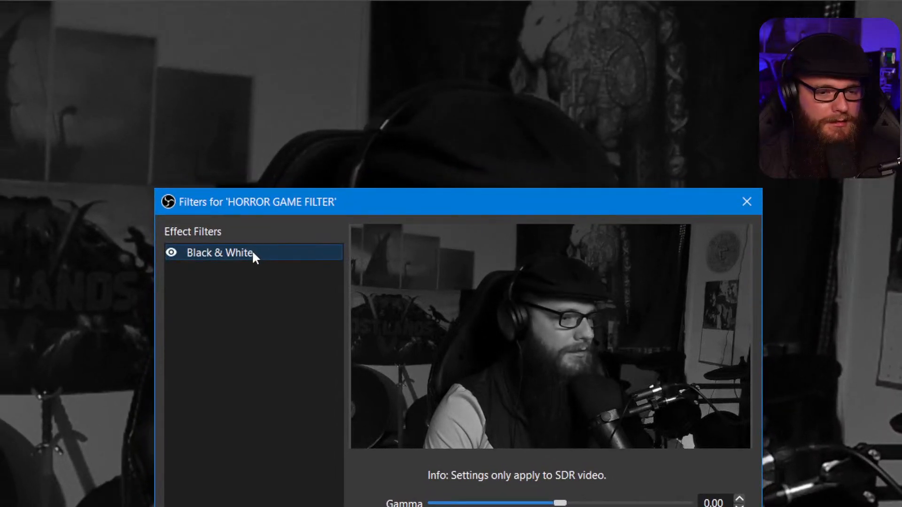
{"action": "right_click", "coordinate": [252, 250]}
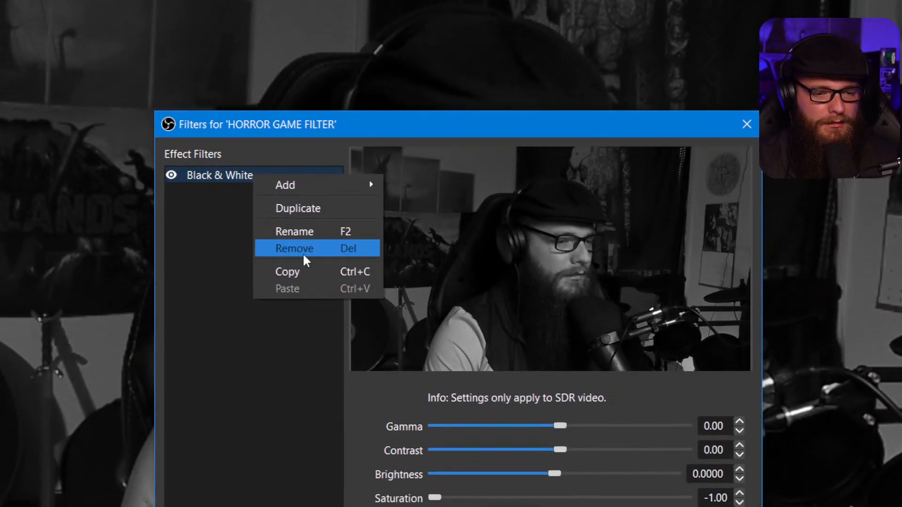
{"action": "left_click", "coordinate": [301, 302]}
{"action": "left_click", "coordinate": [510, 268]}
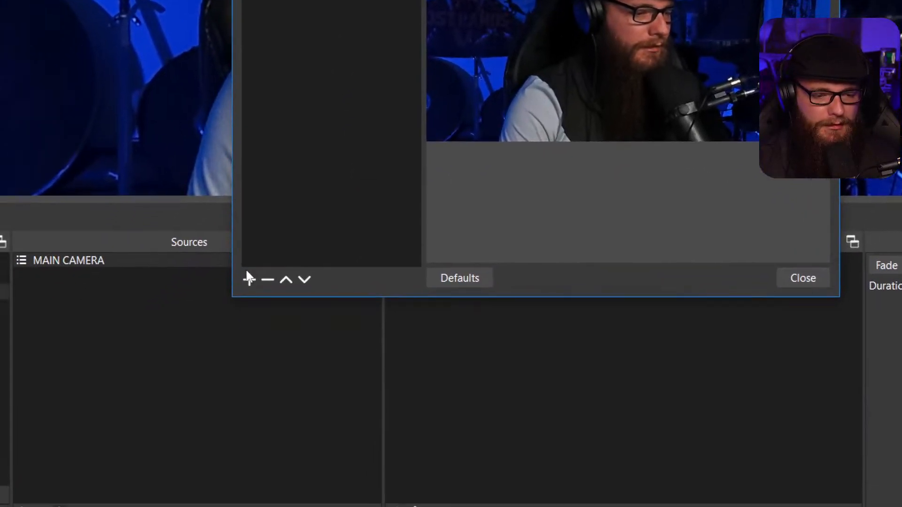
Add an Image Mask/Blend effect filter to the scene and name it ONE WITH THE GIF
{"action": "left_click", "coordinate": [172, 487]}
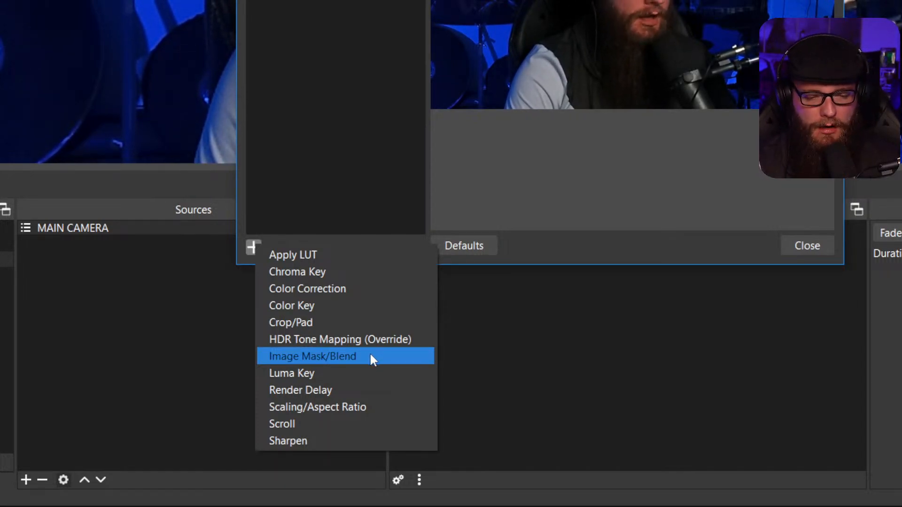
{"action": "left_click", "coordinate": [371, 357]}
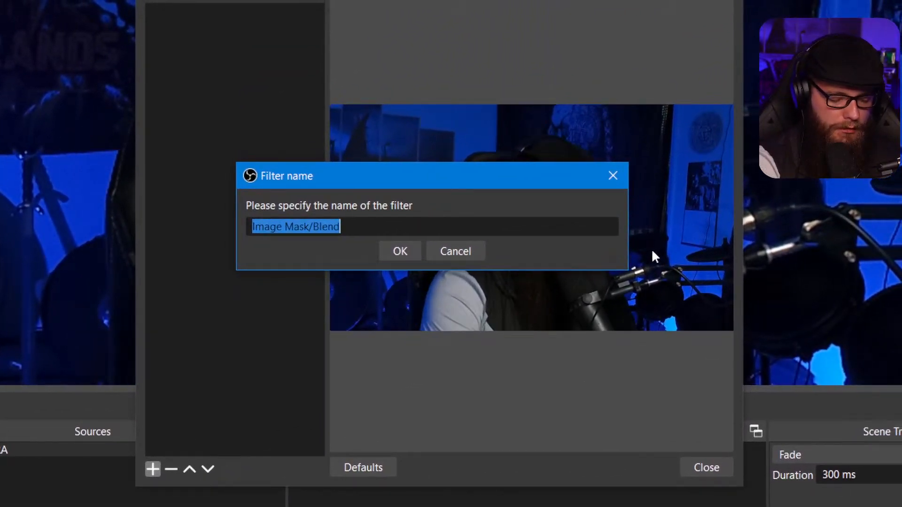
{"action": "type", "text": "O"}
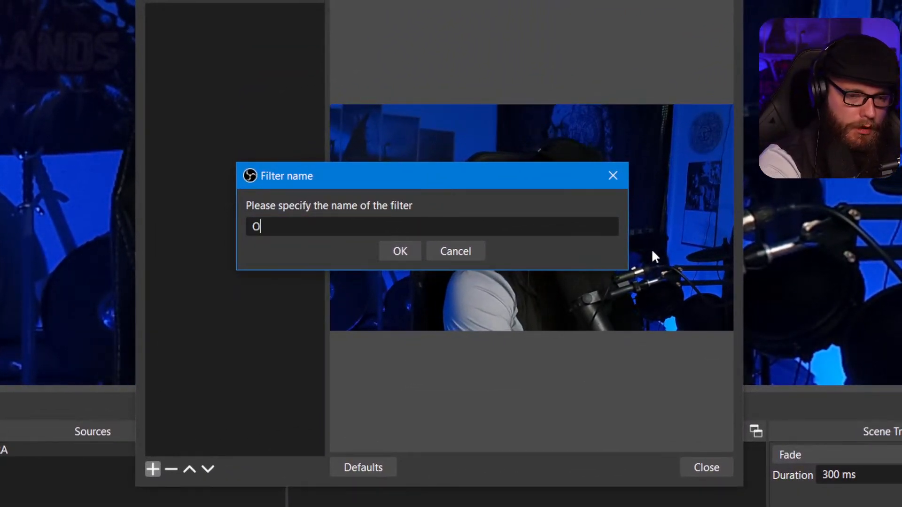
{"action": "type", "text": "NE WITH THE "}
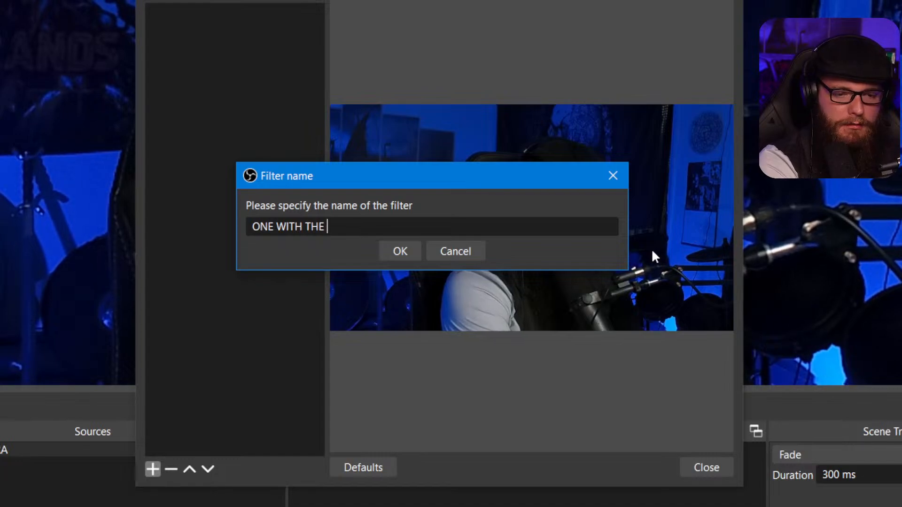
{"action": "type", "text": "GIPH"}
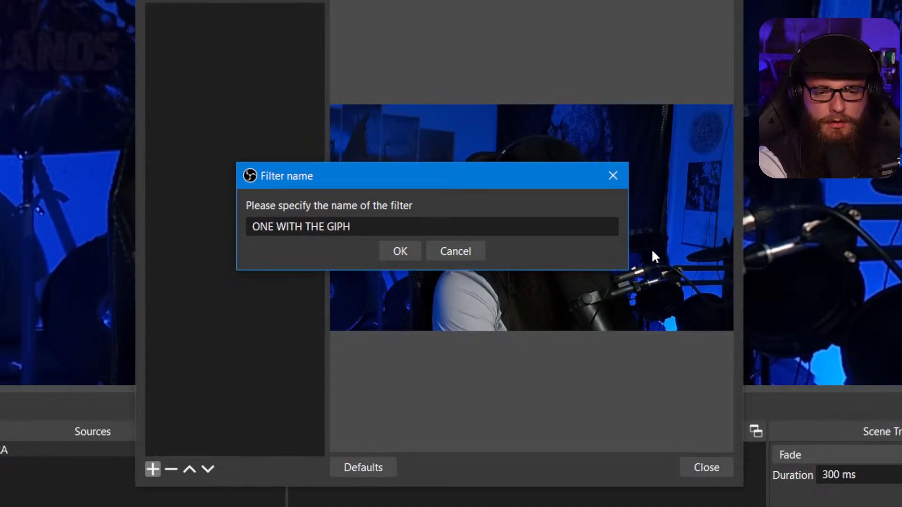
{"action": "key", "text": "BackSpace"}
{"action": "key", "text": "BackSpace"}
{"action": "type", "text": "F"}
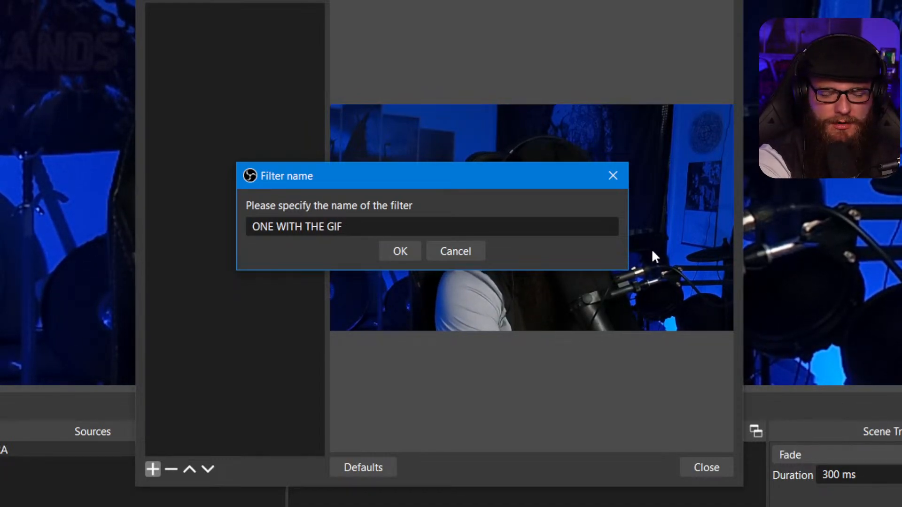
{"action": "key", "text": "Return"}
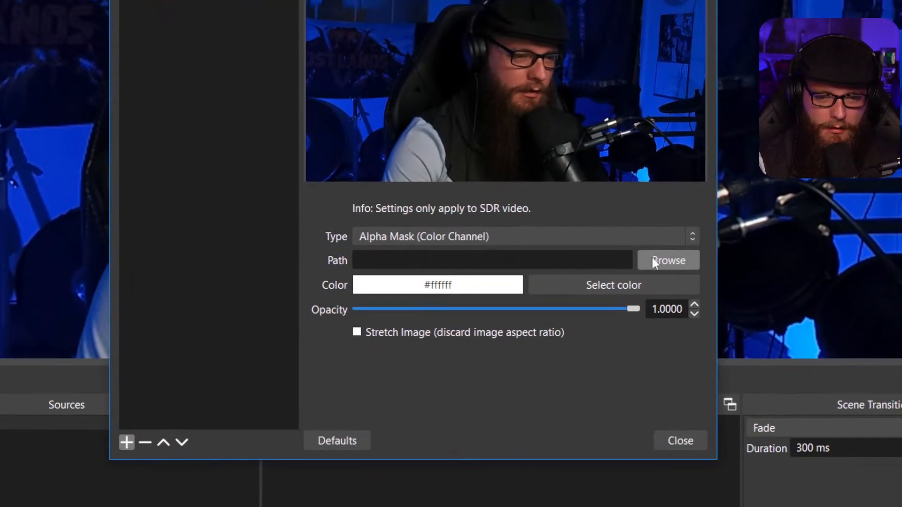
Load Pirate Flag.gif from the Giphs folder in Pictures as the filter's image and move the filter window clear of the preview
{"action": "left_click", "coordinate": [672, 271]}
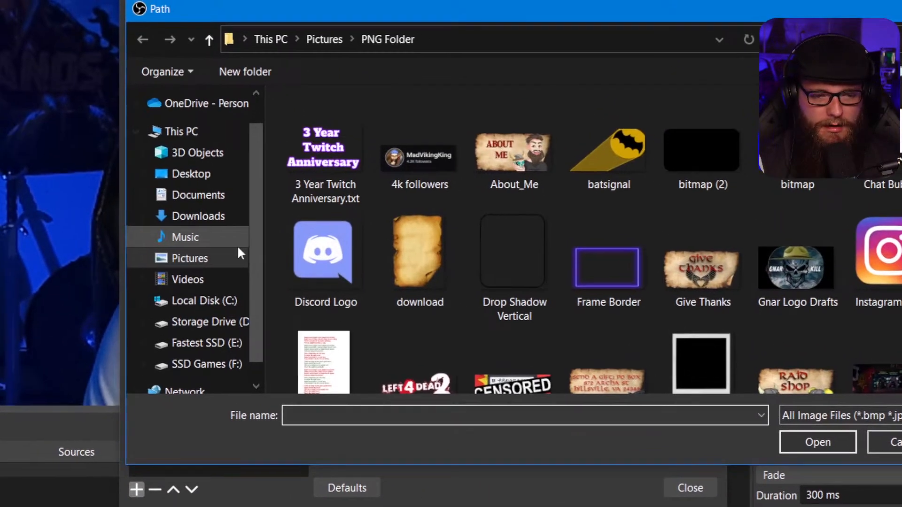
{"action": "left_click", "coordinate": [233, 257]}
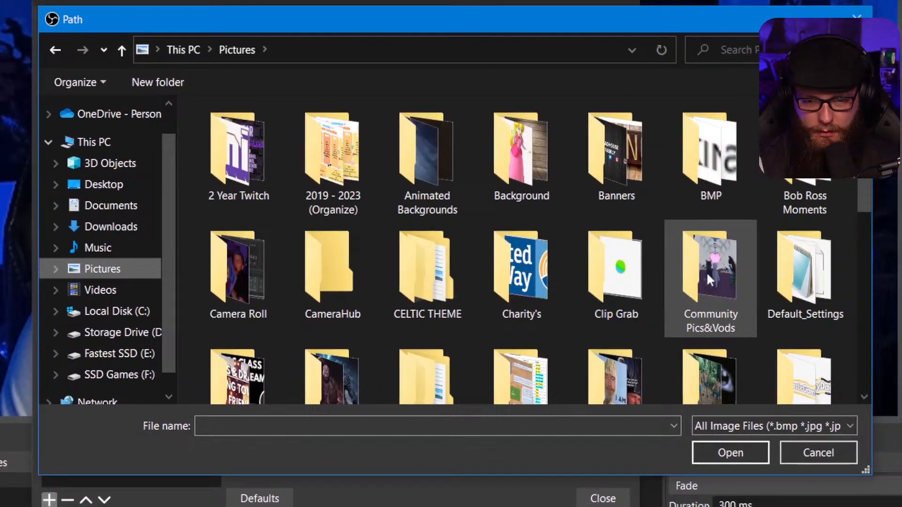
{"action": "scroll", "coordinate": [706, 272], "scroll_direction": "down", "scroll_amount": 2}
{"action": "double_click", "coordinate": [651, 256]}
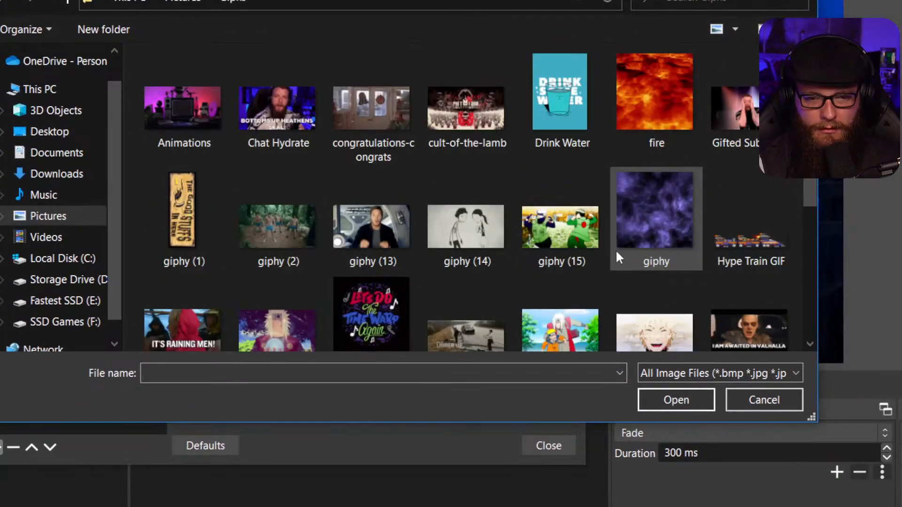
{"action": "scroll", "coordinate": [515, 251], "scroll_direction": "down", "scroll_amount": 3}
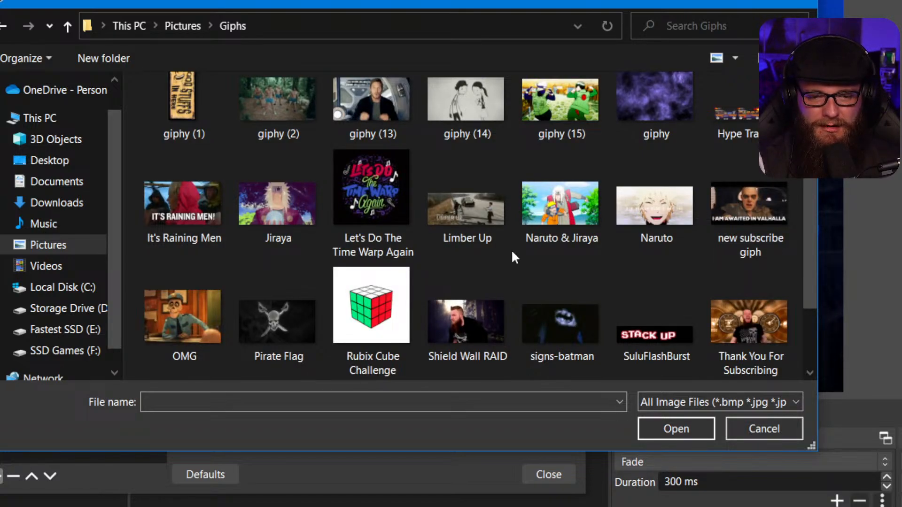
{"action": "scroll", "coordinate": [513, 253], "scroll_direction": "down", "scroll_amount": 3}
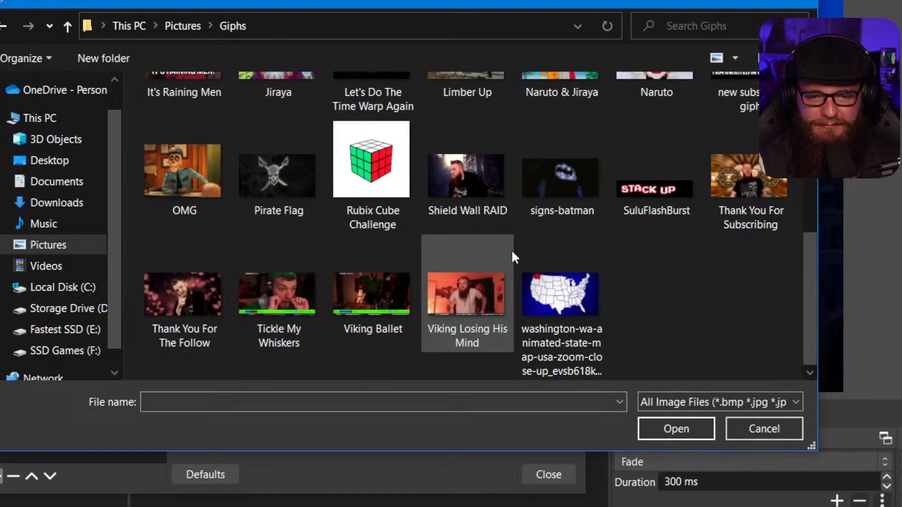
{"action": "scroll", "coordinate": [513, 256], "scroll_direction": "up", "scroll_amount": 2}
{"action": "scroll", "coordinate": [512, 256], "scroll_direction": "up", "scroll_amount": 3}
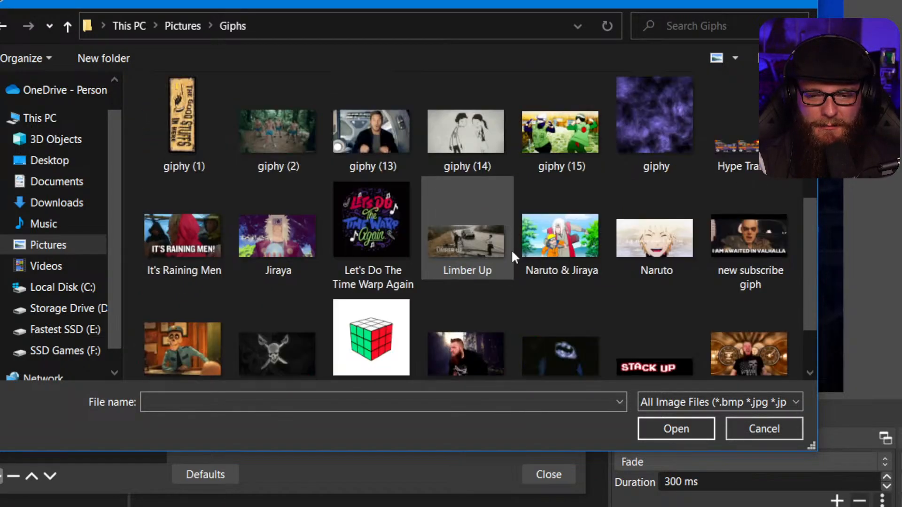
{"action": "scroll", "coordinate": [511, 249], "scroll_direction": "up", "scroll_amount": 3}
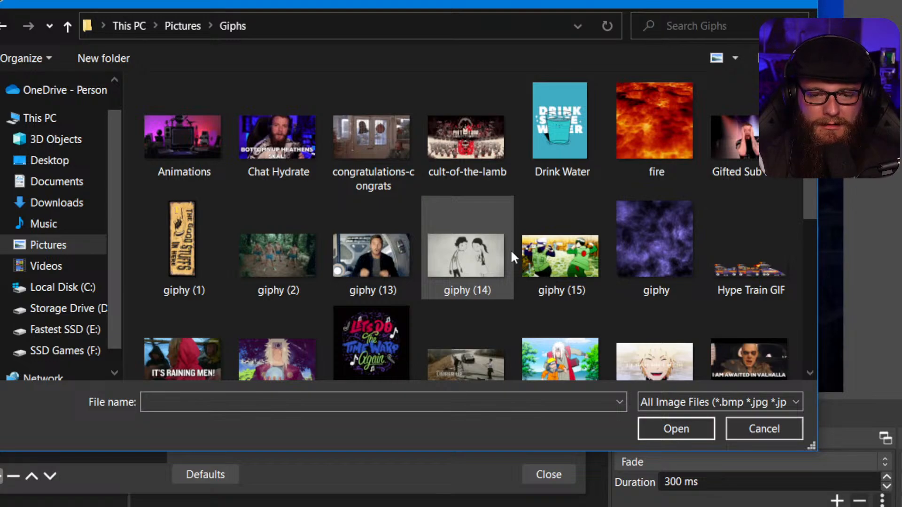
{"action": "scroll", "coordinate": [512, 254], "scroll_direction": "down", "scroll_amount": 3}
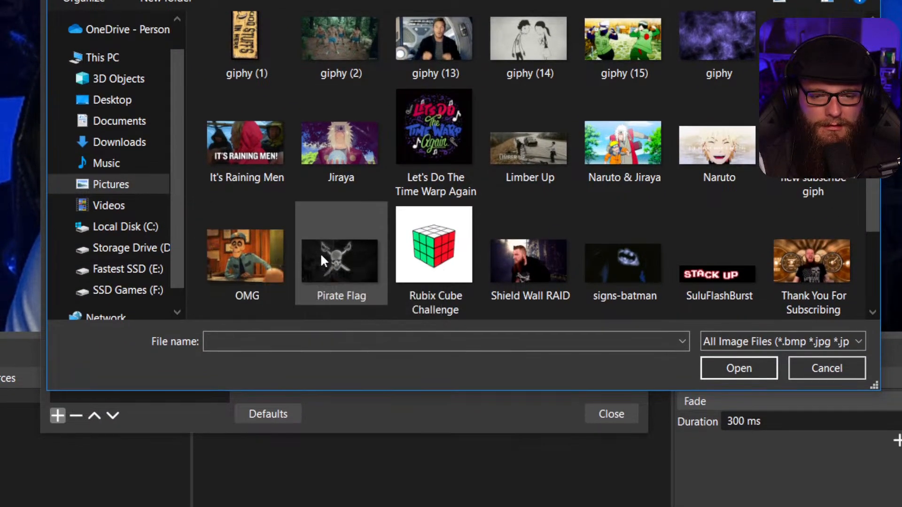
{"action": "double_click", "coordinate": [334, 256]}
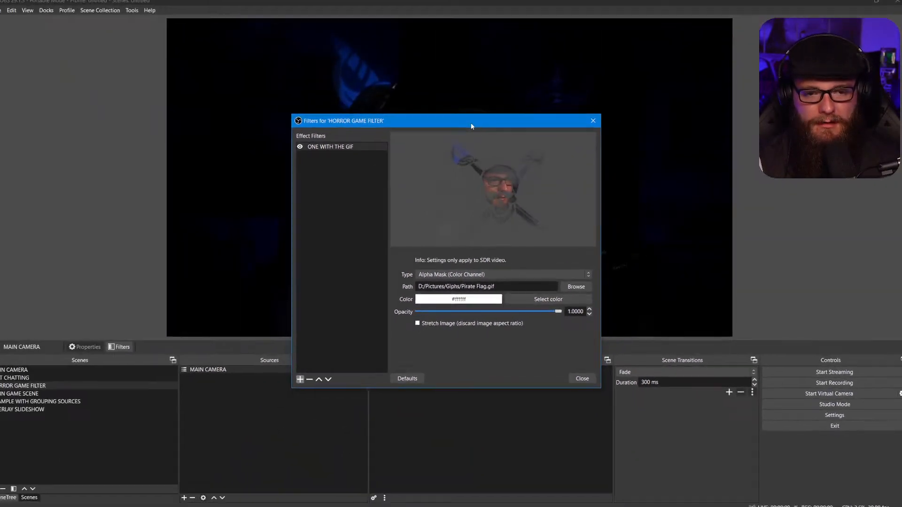
{"action": "left_click_drag", "start_coordinate": [471, 126], "coordinate": [146, 69]}
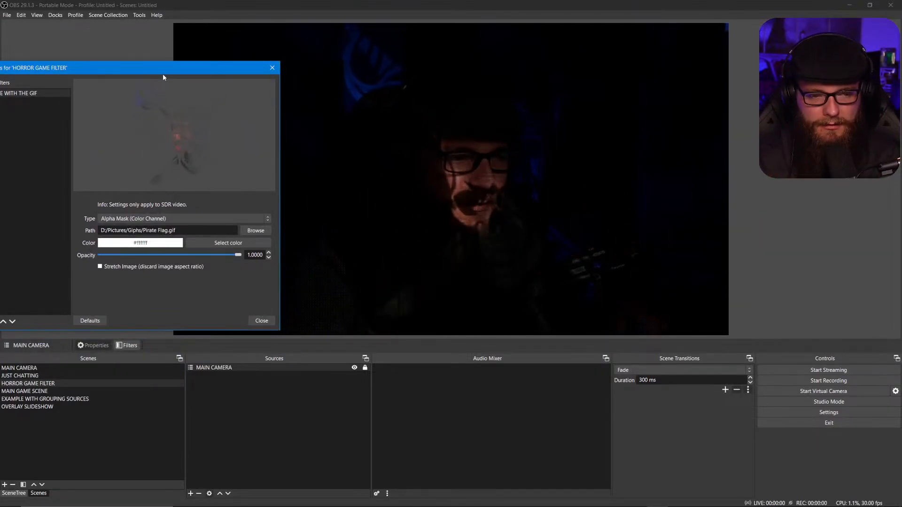
{"action": "left_click_drag", "start_coordinate": [163, 74], "coordinate": [215, 31]}
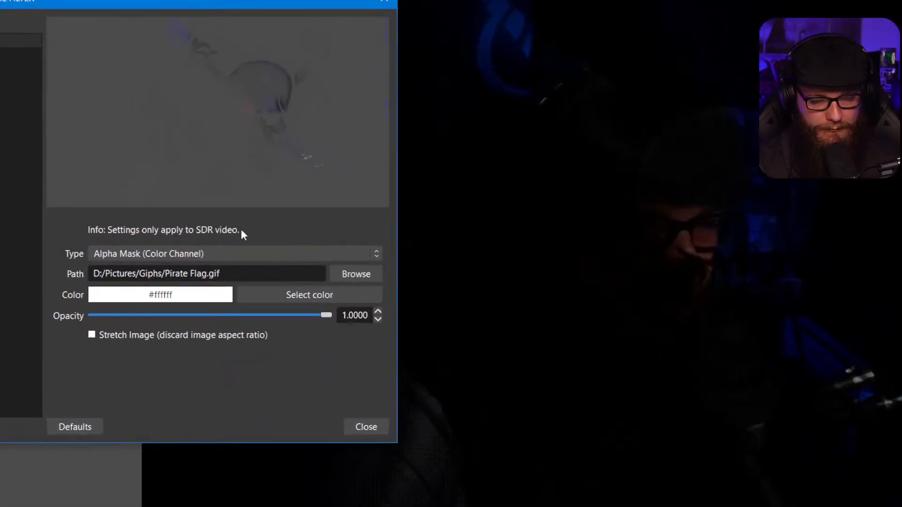
Try the Alpha Mask (Alpha Channel) and Blend (Multiply) types on the filter and enable Stretch Image
{"action": "left_click", "coordinate": [231, 179]}
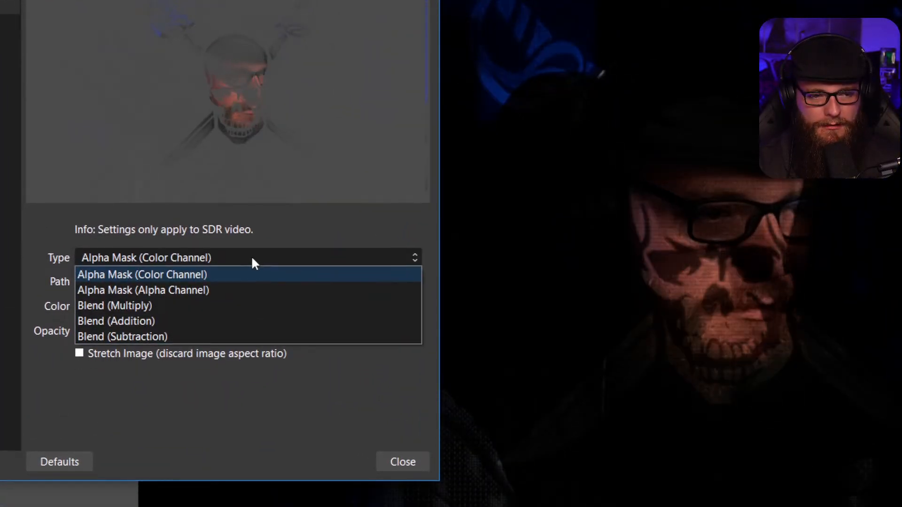
{"action": "left_click", "coordinate": [249, 257]}
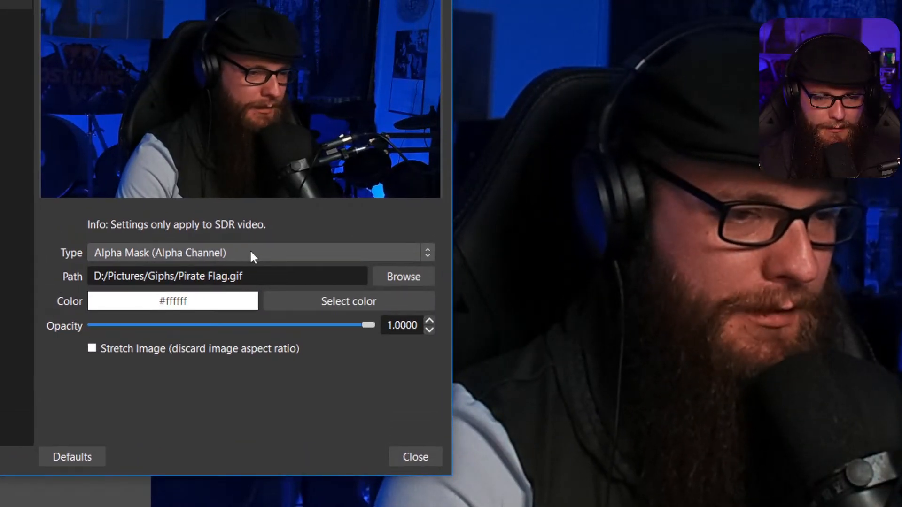
{"action": "left_click", "coordinate": [251, 253]}
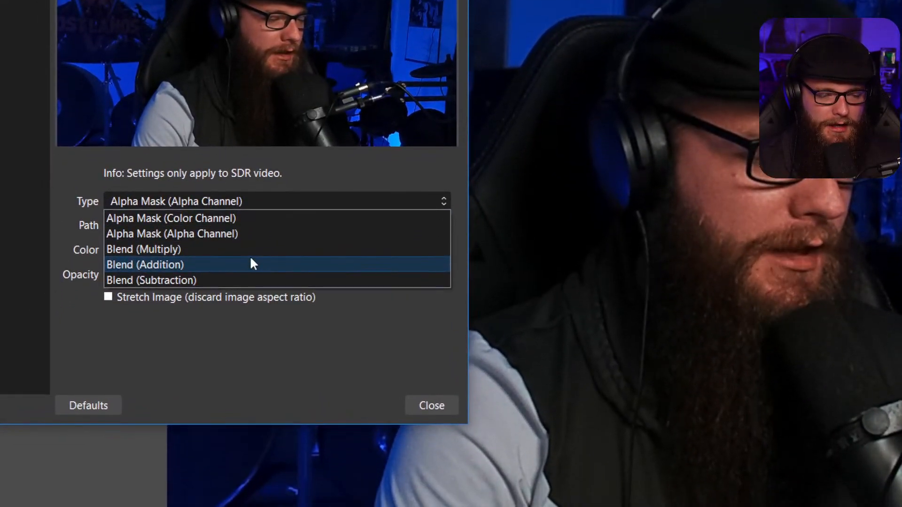
{"action": "left_click", "coordinate": [250, 254]}
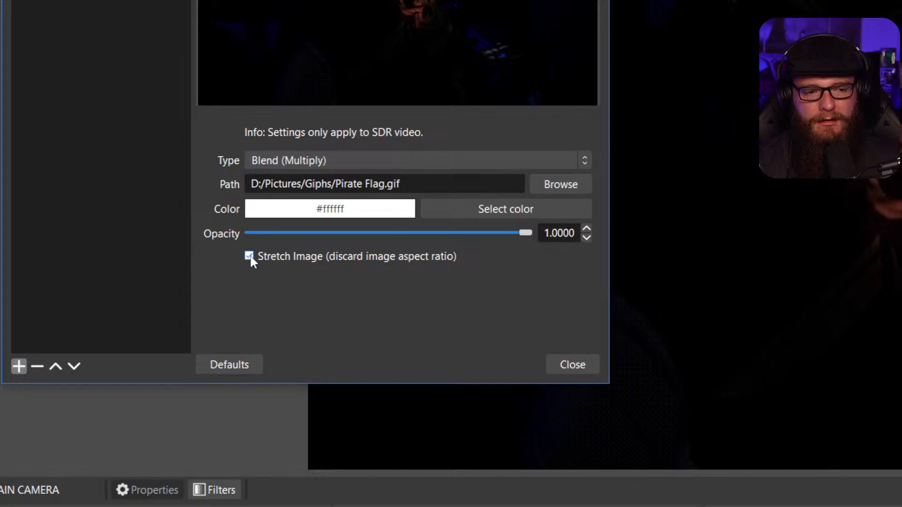
Change the filter's type to Blend (Addition) and toggle Stretch Image to compare, leaving it enabled
{"action": "left_click", "coordinate": [308, 162]}
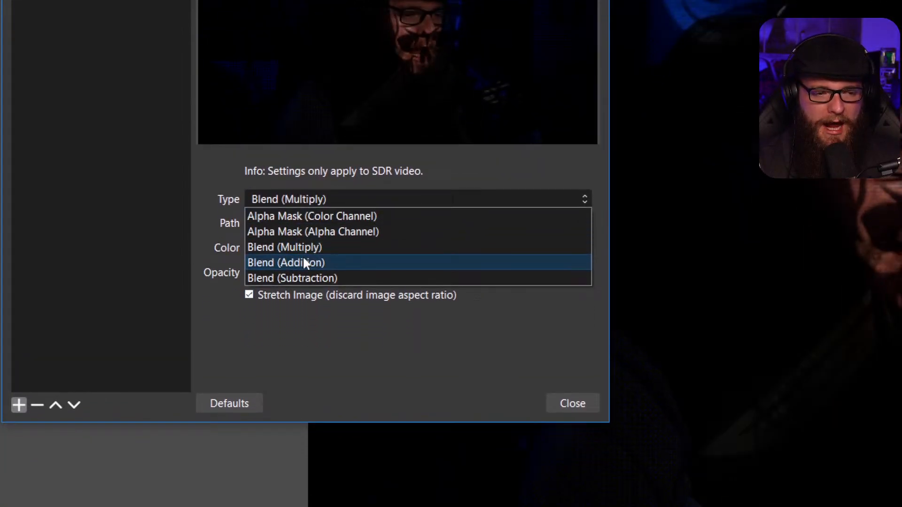
{"action": "left_click", "coordinate": [303, 259]}
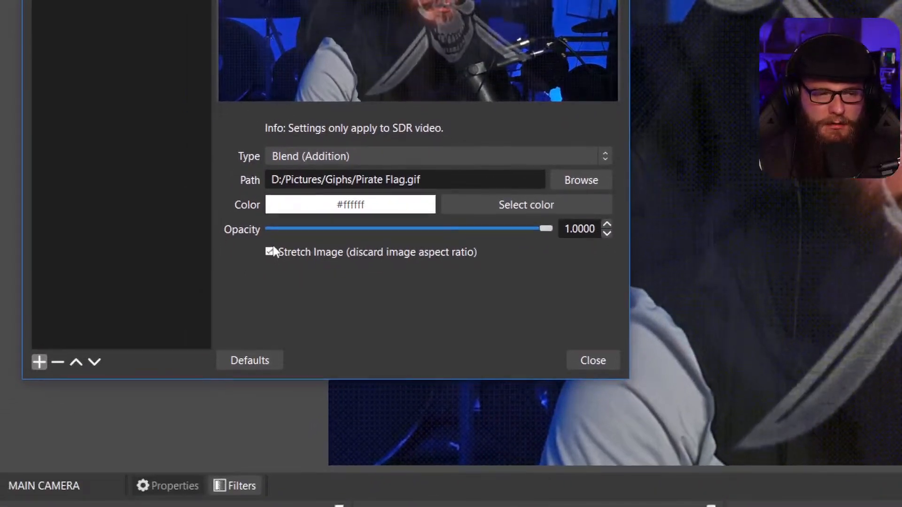
{"action": "left_click", "coordinate": [270, 252]}
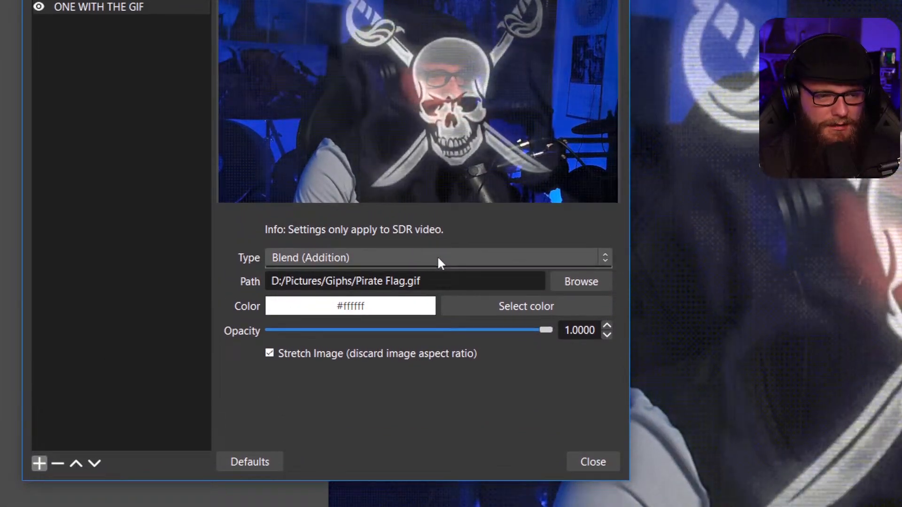
Try the Blend (Subtraction) and Alpha Mask (Color Channel) types on the ONE WITH THE GIF filter
{"action": "left_click", "coordinate": [438, 174]}
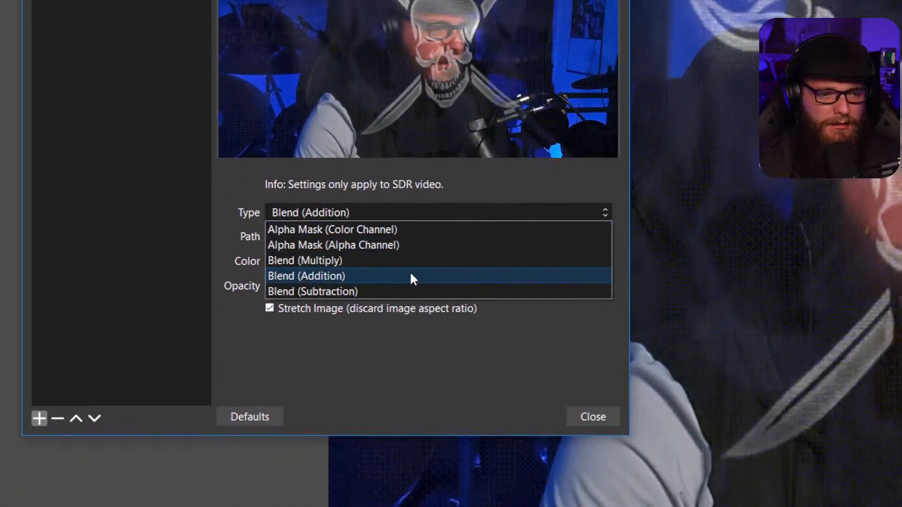
{"action": "left_click", "coordinate": [412, 291]}
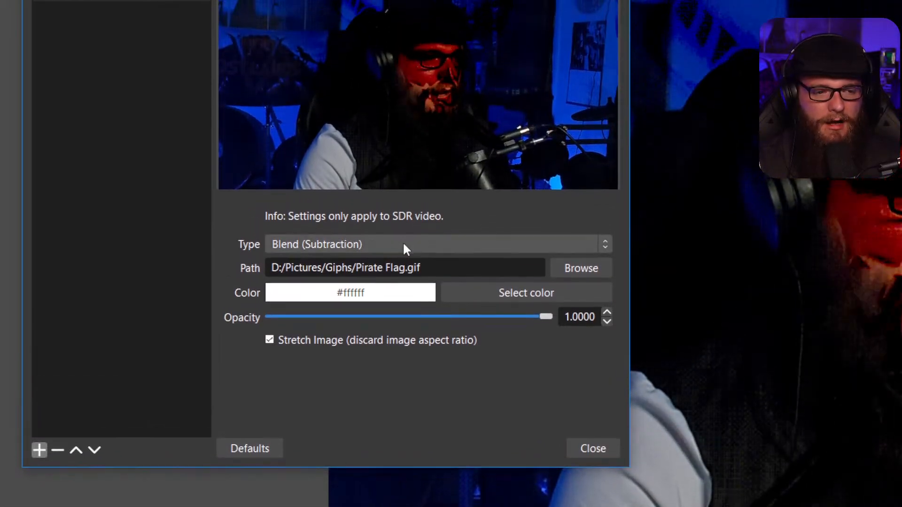
{"action": "left_click", "coordinate": [402, 182]}
{"action": "left_click", "coordinate": [400, 262]}
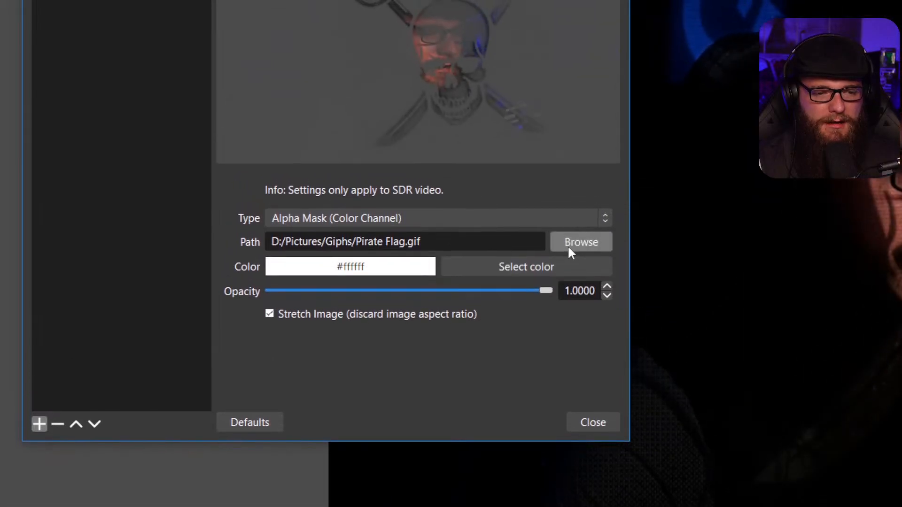
Replace the filter's image with fire.gif from the Giphs folder in Pictures
{"action": "left_click", "coordinate": [568, 190]}
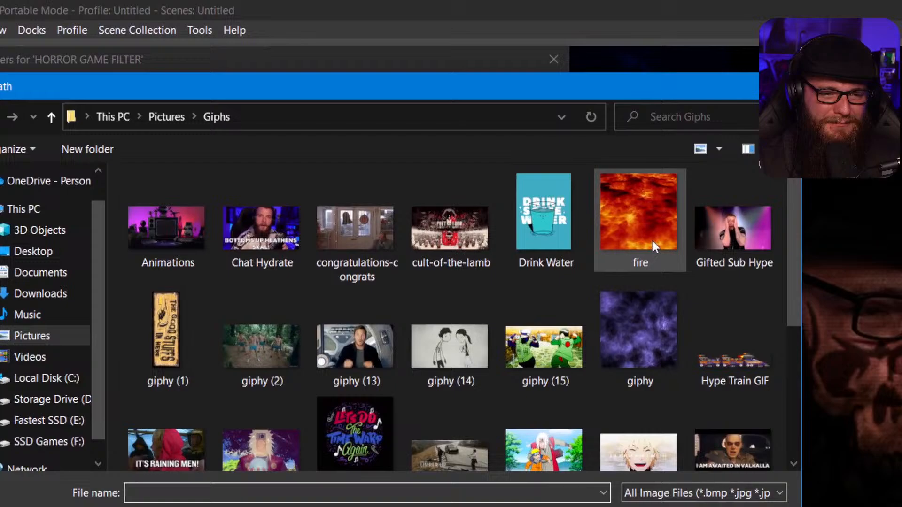
{"action": "left_click", "coordinate": [715, 107]}
{"action": "double_click", "coordinate": [652, 239]}
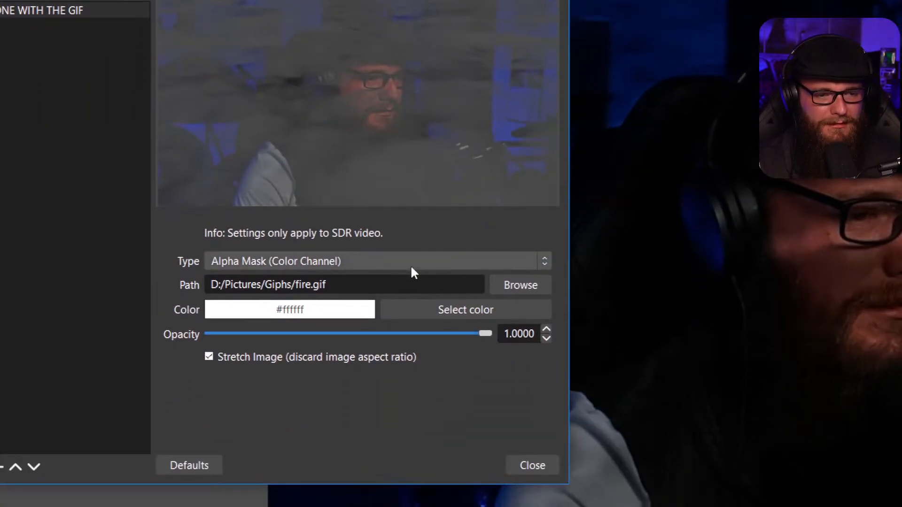
Try the Alpha Mask (Alpha Channel) type with the fire image, set the type to Blend (Addition), and shift the filter window slightly down
{"action": "left_click", "coordinate": [411, 267]}
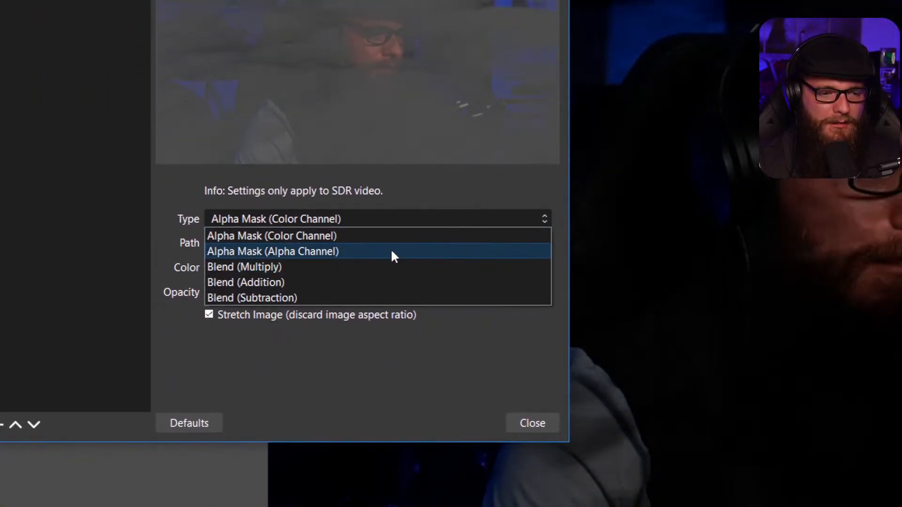
{"action": "left_click", "coordinate": [391, 294]}
{"action": "left_click", "coordinate": [384, 219]}
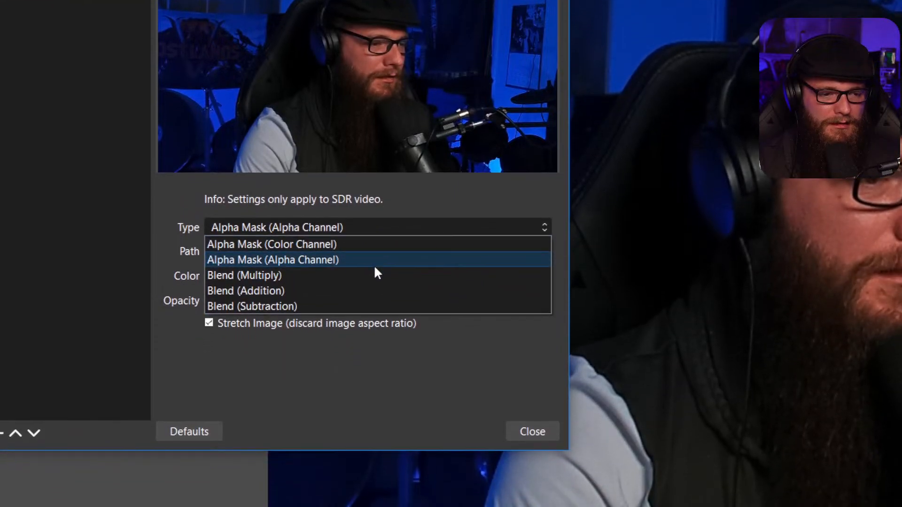
{"action": "left_click", "coordinate": [375, 259]}
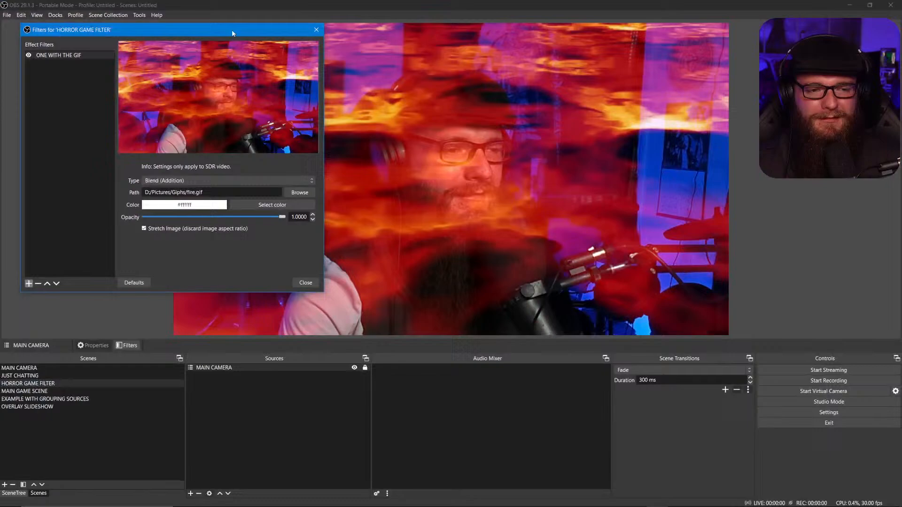
{"action": "left_click_drag", "start_coordinate": [232, 30], "coordinate": [235, 58]}
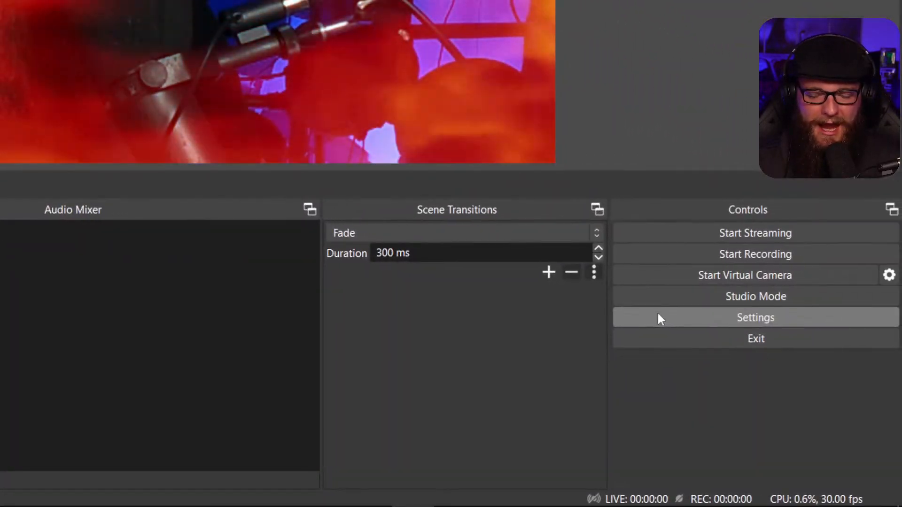
Search the hotkey settings for ONE, and clear both the name filter and the hotkey filter
{"action": "left_click", "coordinate": [657, 314]}
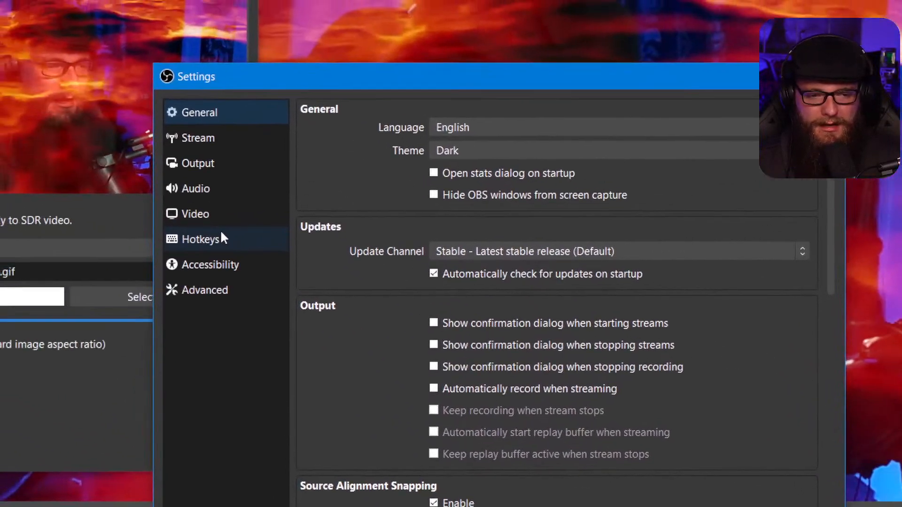
{"action": "left_click", "coordinate": [223, 239]}
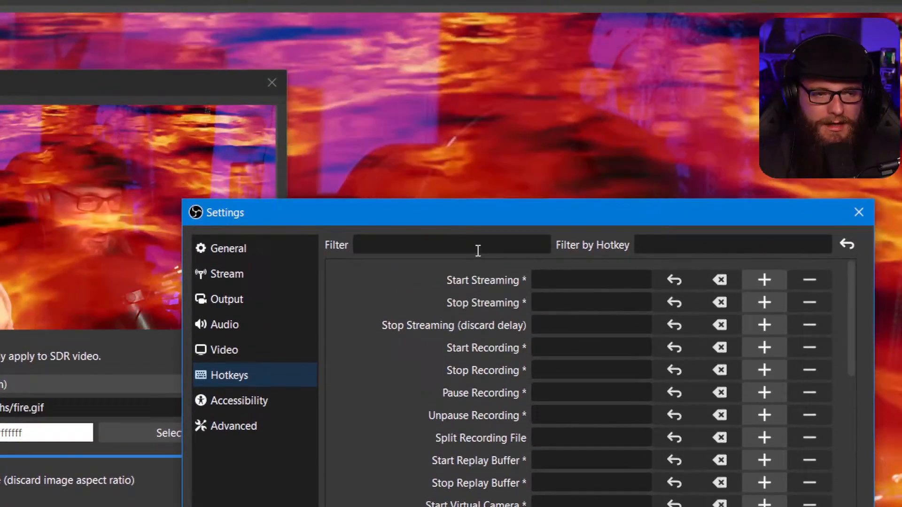
{"action": "left_click", "coordinate": [478, 242]}
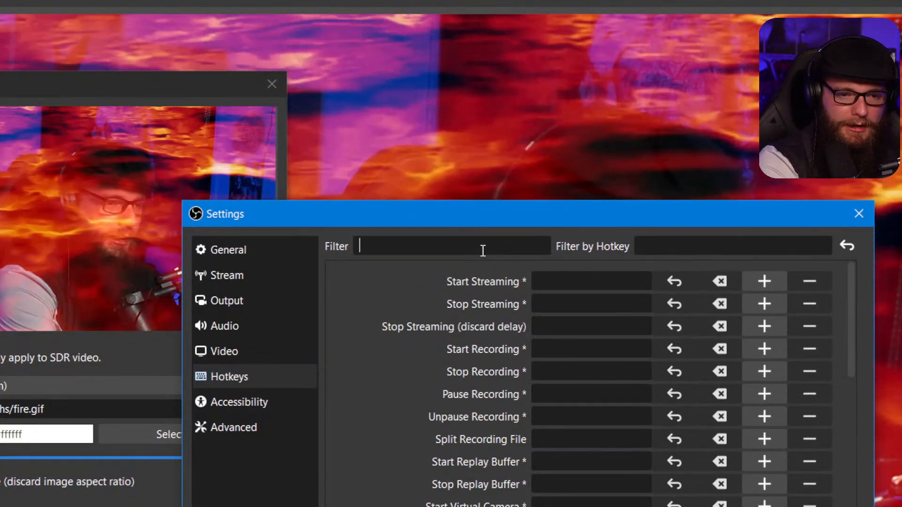
{"action": "type", "text": "ONE"}
{"action": "key", "text": "BackSpace"}
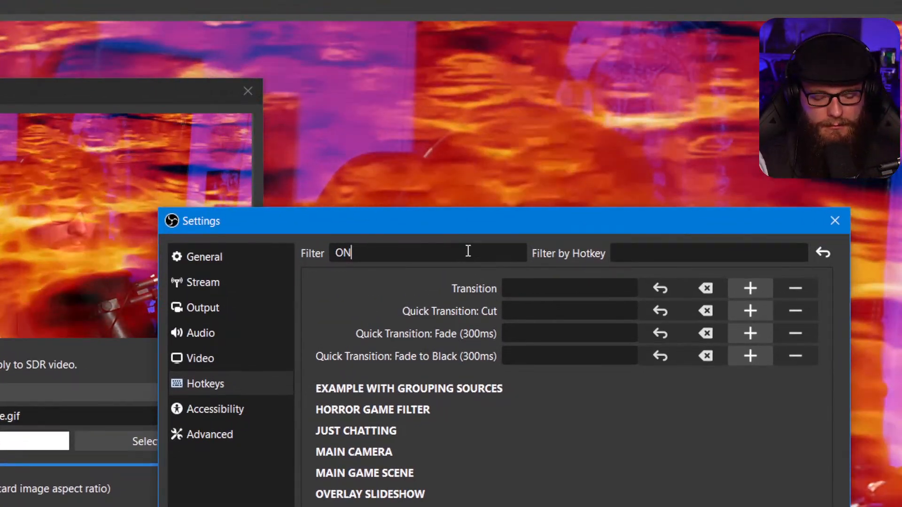
{"action": "key", "text": "BackSpace"}
{"action": "key", "text": "BackSpace"}
{"action": "left_click", "coordinate": [646, 245]}
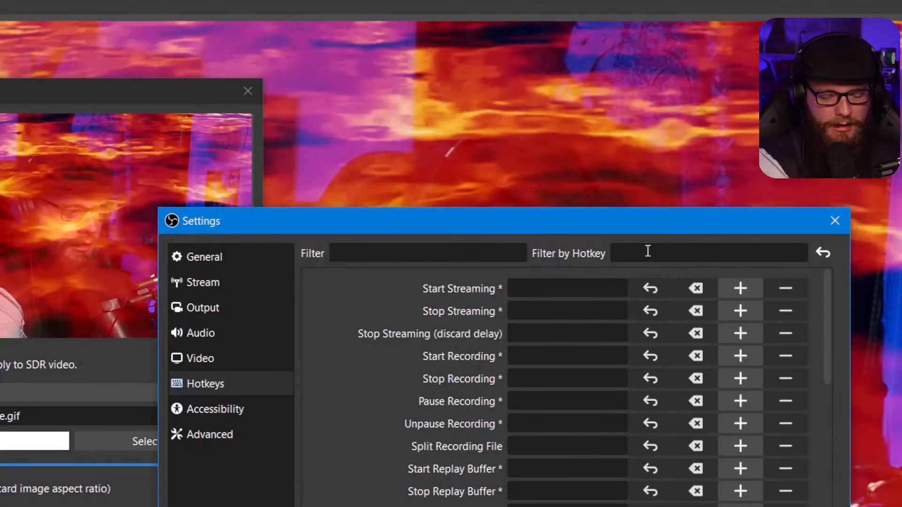
{"action": "key", "text": "BackSpace"}
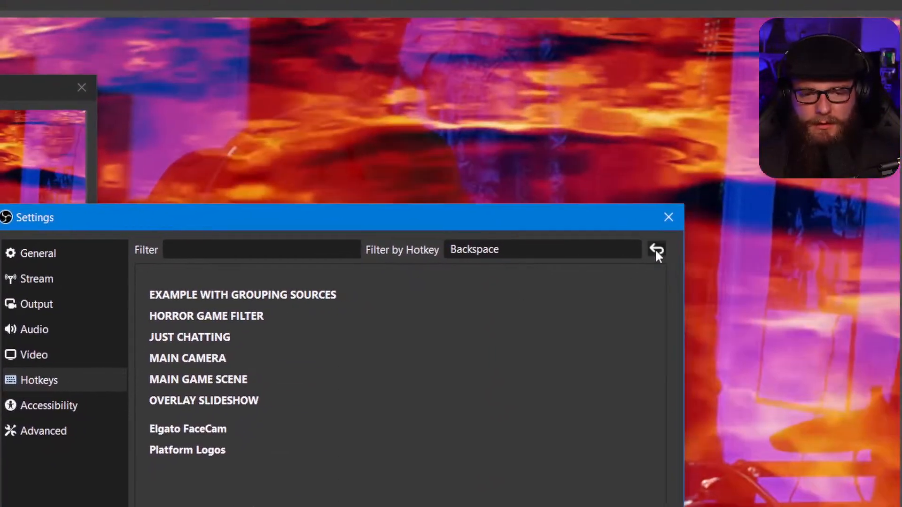
{"action": "left_click", "coordinate": [743, 242]}
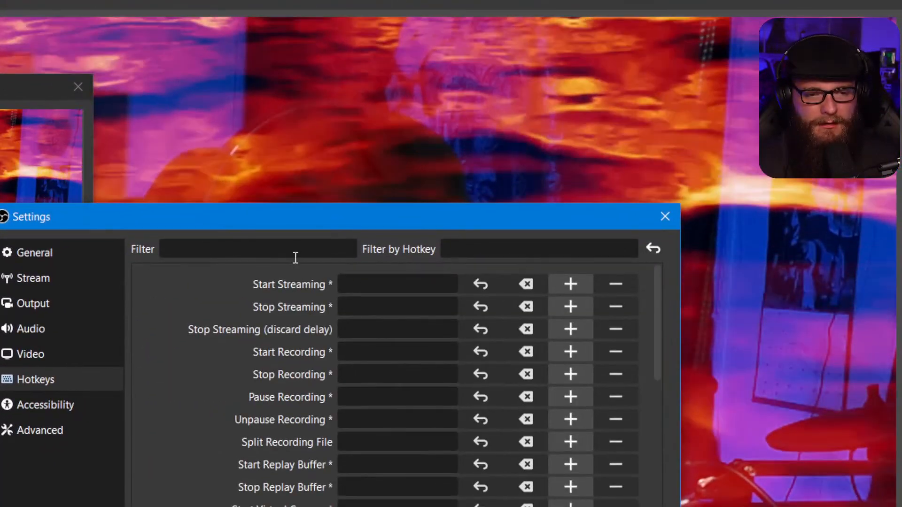
Examine the hotkey list for entries belonging to the HORROR GAME FILTER scene and its filter, and close the settings
{"action": "scroll", "coordinate": [268, 353], "scroll_direction": "down", "scroll_amount": 5}
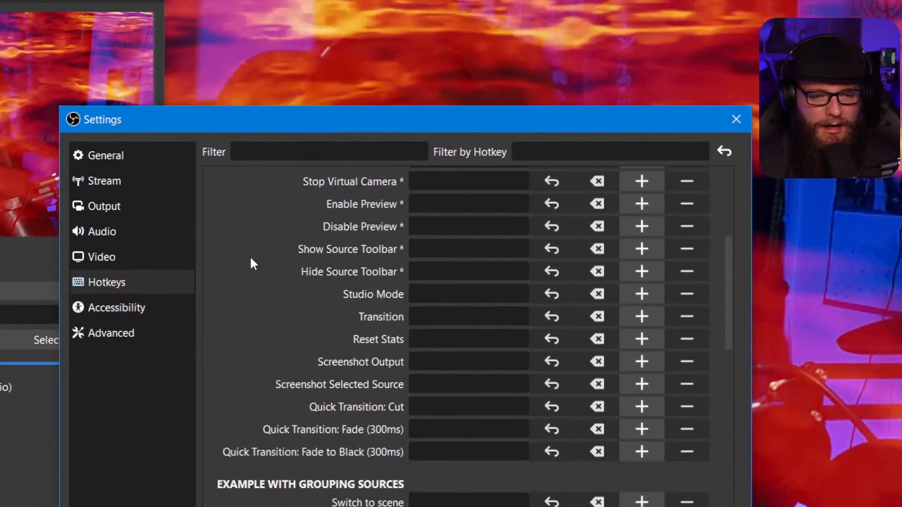
{"action": "scroll", "coordinate": [251, 258], "scroll_direction": "down", "scroll_amount": 3}
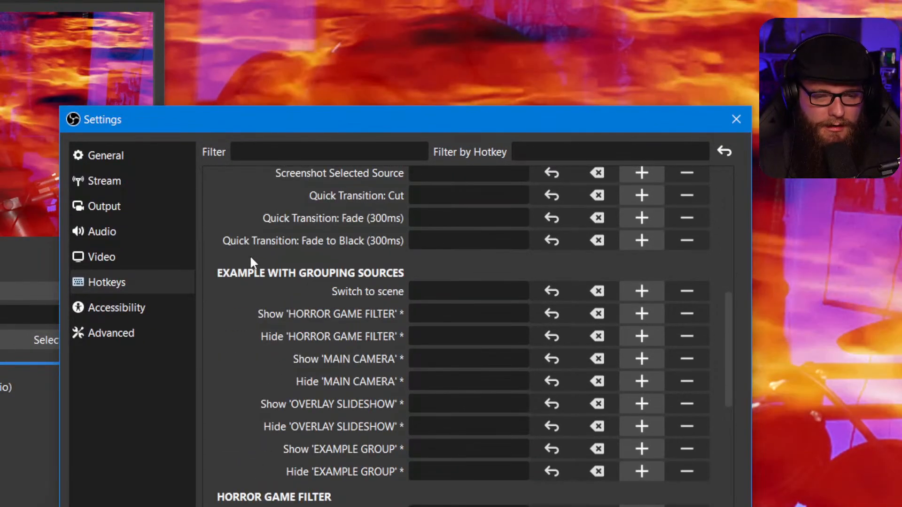
{"action": "scroll", "coordinate": [251, 259], "scroll_direction": "down", "scroll_amount": 5}
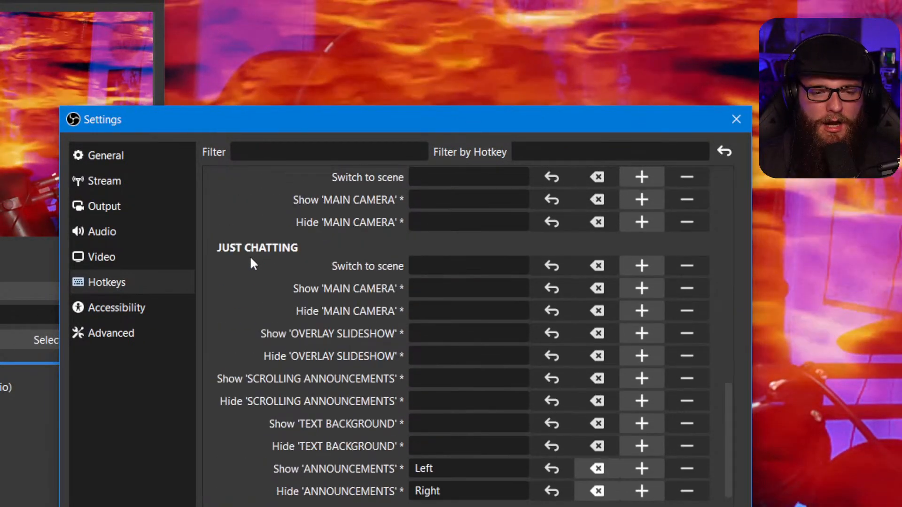
{"action": "scroll", "coordinate": [251, 259], "scroll_direction": "down", "scroll_amount": 1}
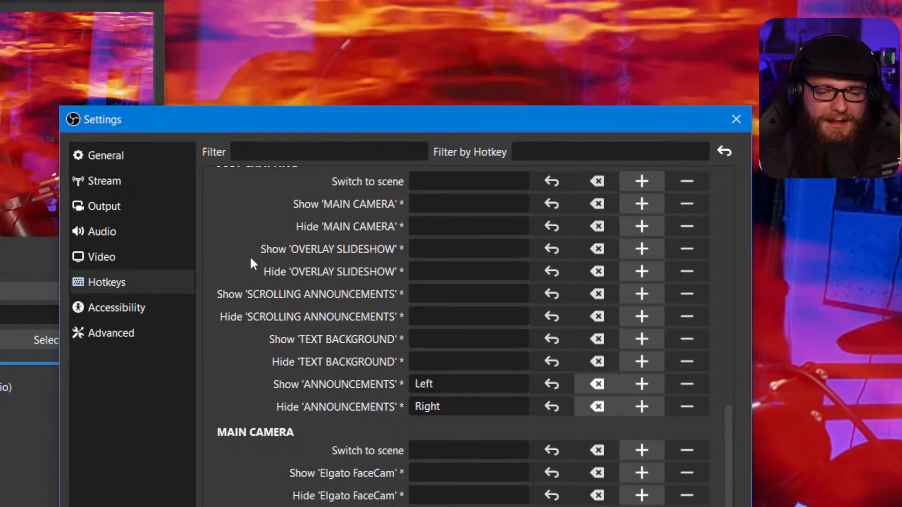
{"action": "scroll", "coordinate": [251, 258], "scroll_direction": "down", "scroll_amount": 2}
{"action": "scroll", "coordinate": [251, 259], "scroll_direction": "down", "scroll_amount": 3}
{"action": "scroll", "coordinate": [251, 259], "scroll_direction": "up", "scroll_amount": 6}
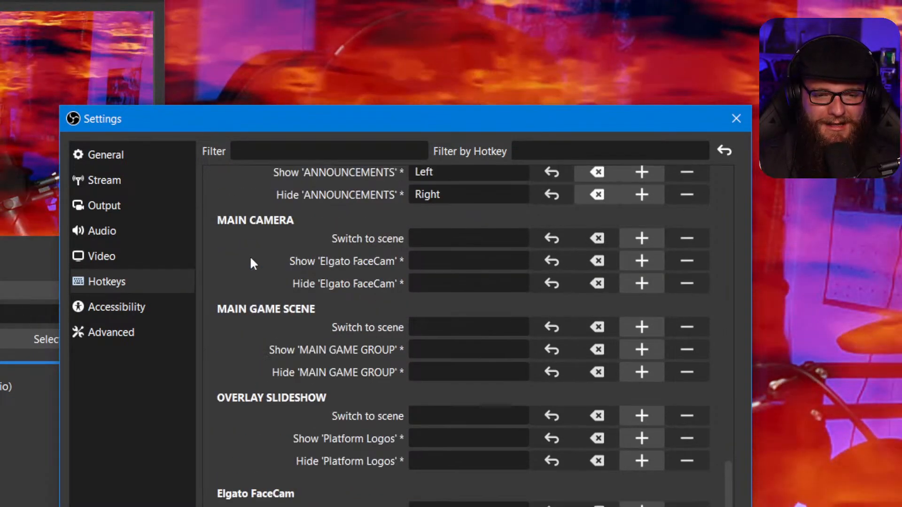
{"action": "scroll", "coordinate": [250, 258], "scroll_direction": "up", "scroll_amount": 3}
{"action": "scroll", "coordinate": [250, 258], "scroll_direction": "up", "scroll_amount": 4}
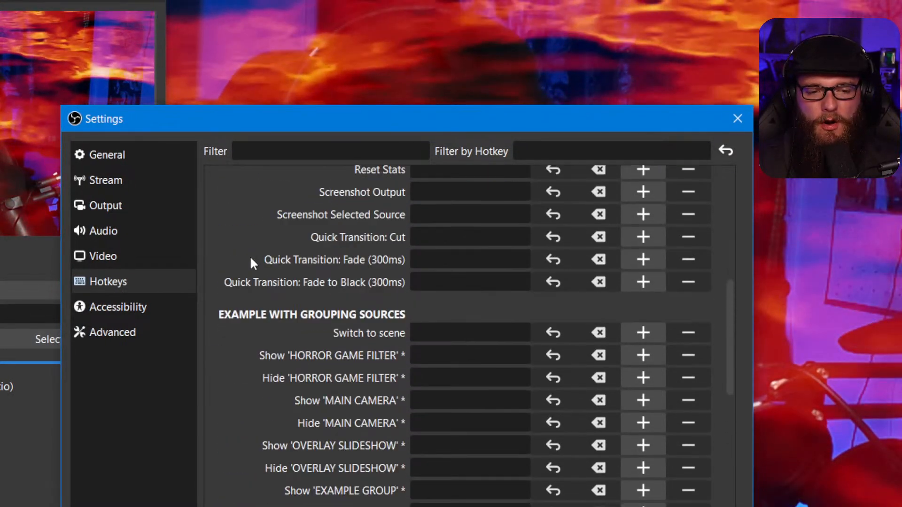
{"action": "scroll", "coordinate": [250, 258], "scroll_direction": "up", "scroll_amount": 3}
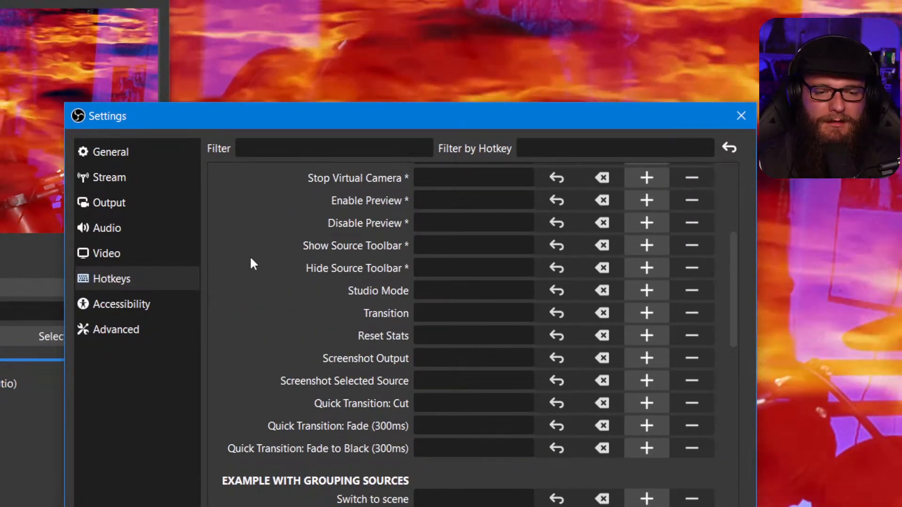
{"action": "scroll", "coordinate": [250, 263], "scroll_direction": "up", "scroll_amount": 4}
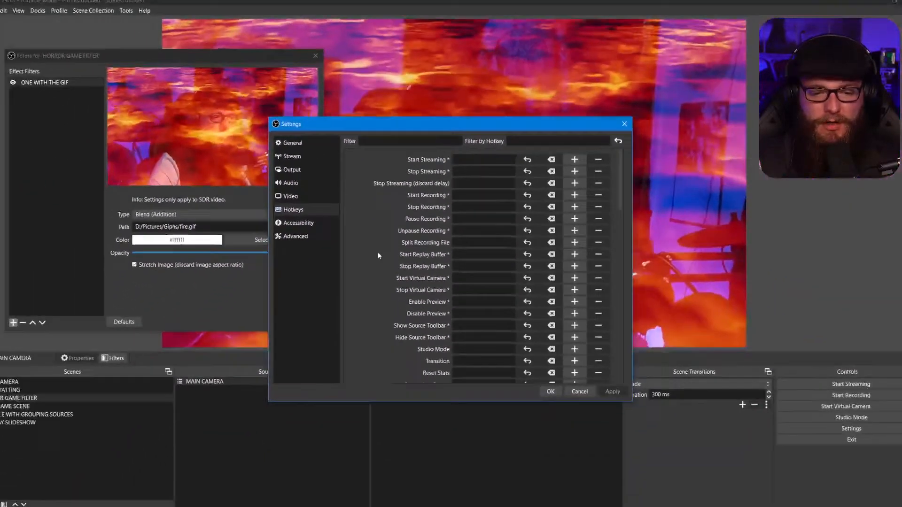
{"action": "scroll", "coordinate": [358, 428], "scroll_direction": "down", "scroll_amount": 10}
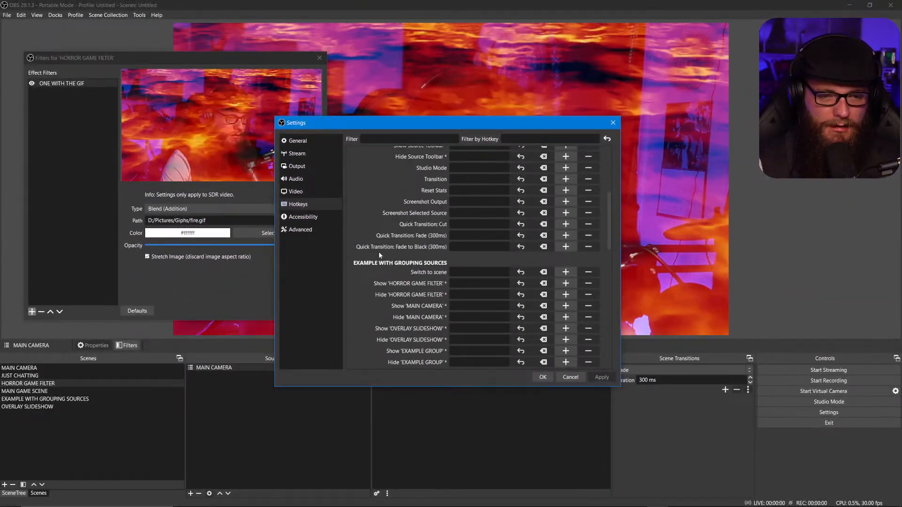
{"action": "scroll", "coordinate": [379, 255], "scroll_direction": "down", "scroll_amount": 3}
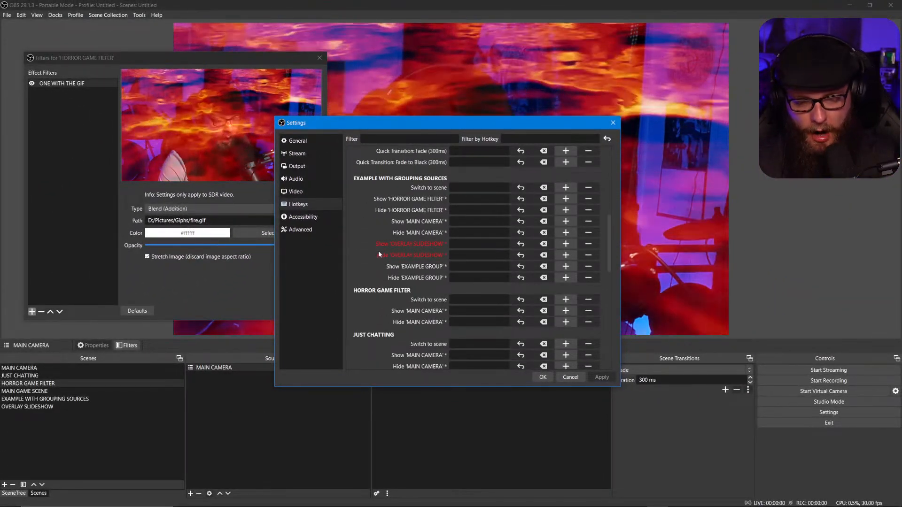
{"action": "left_click", "coordinate": [543, 377]}
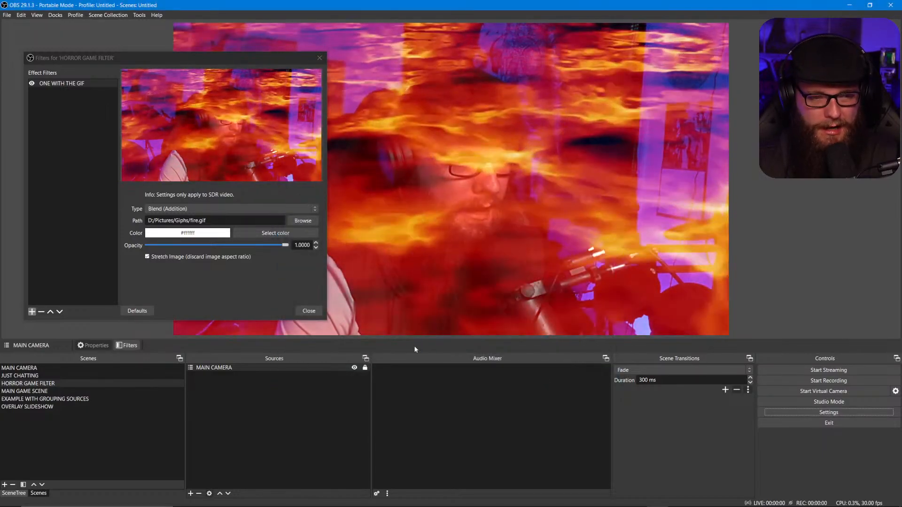
Turn off the ONE WITH THE GIF filter and close the scene's filter window
{"action": "left_click", "coordinate": [32, 83]}
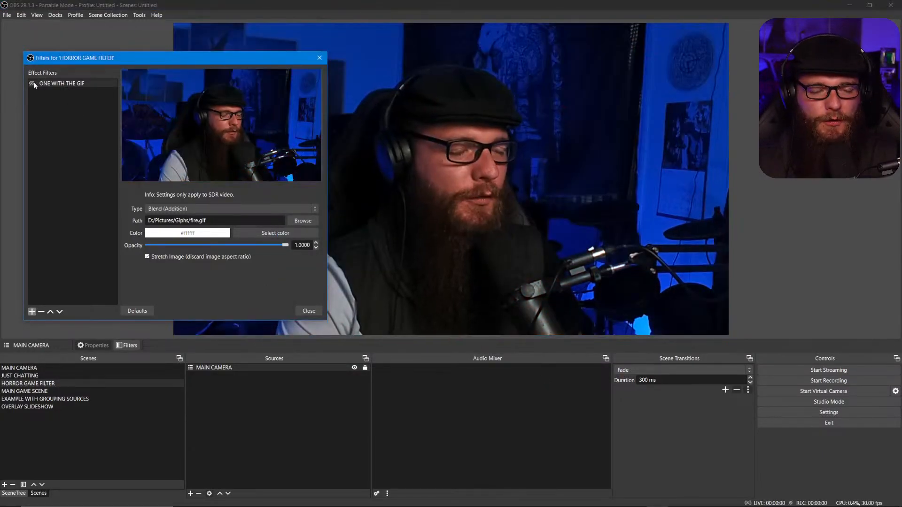
{"action": "left_click", "coordinate": [308, 311]}
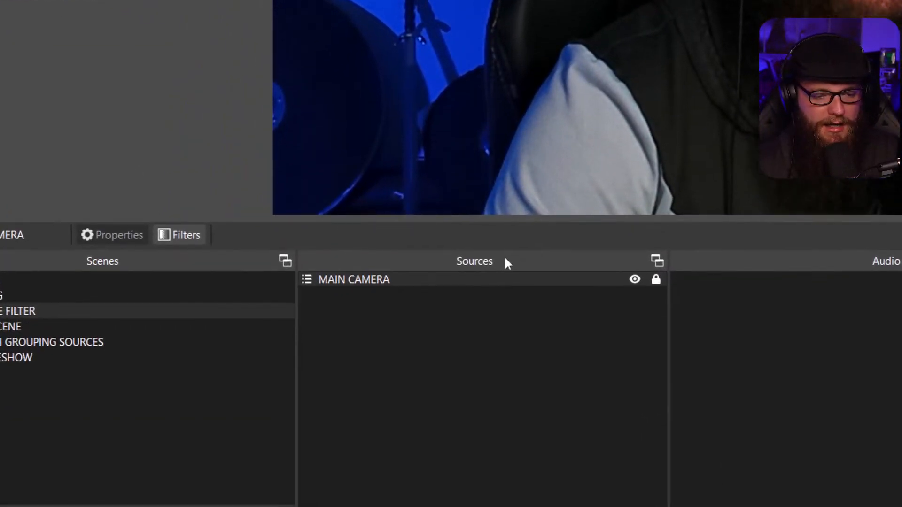
Undock the Sources dock as a floating window and return it to its place between Scenes and Audio Mixer
{"action": "left_click_drag", "start_coordinate": [506, 261], "coordinate": [618, 166]}
{"action": "left_click_drag", "start_coordinate": [257, 220], "coordinate": [277, 382]}
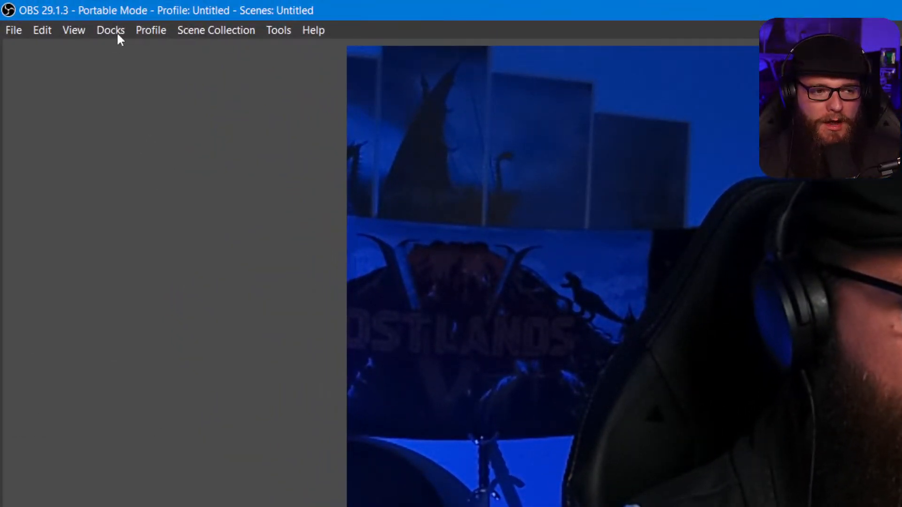
Open the custom browser docks settings and name a new dock STACKUP
{"action": "left_click", "coordinate": [113, 31]}
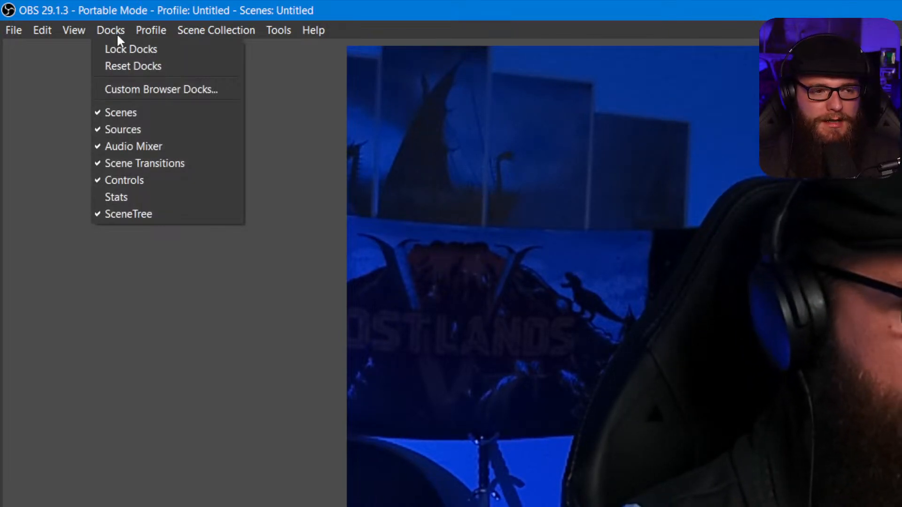
{"action": "left_click", "coordinate": [173, 98]}
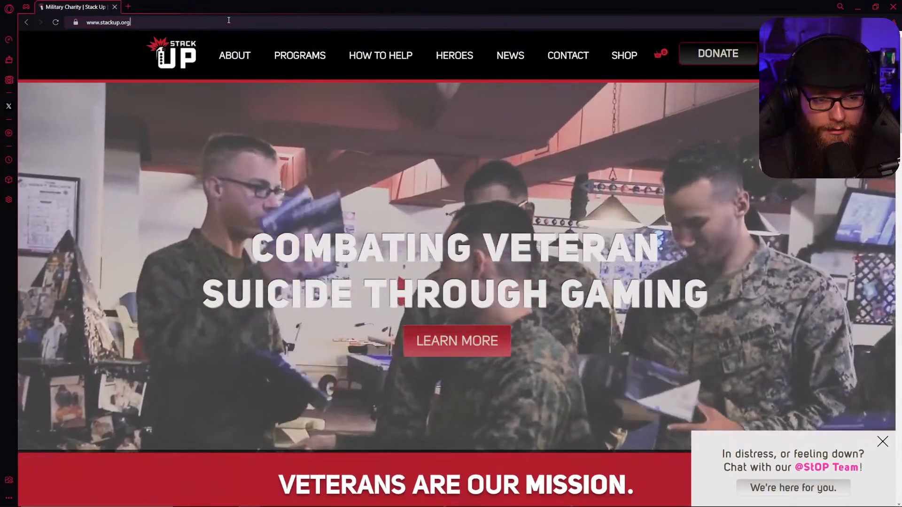
{"action": "left_click", "coordinate": [229, 20]}
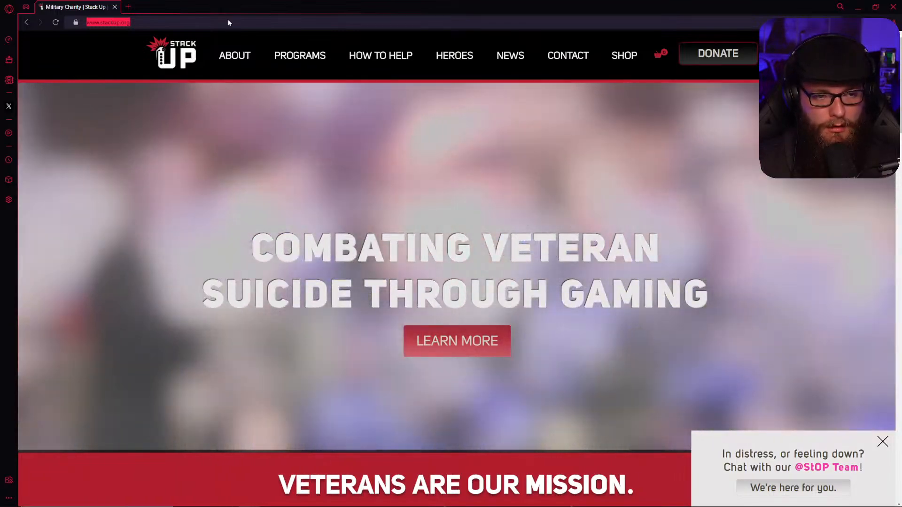
{"action": "right_click", "coordinate": [227, 18]}
{"action": "left_click", "coordinate": [248, 55]}
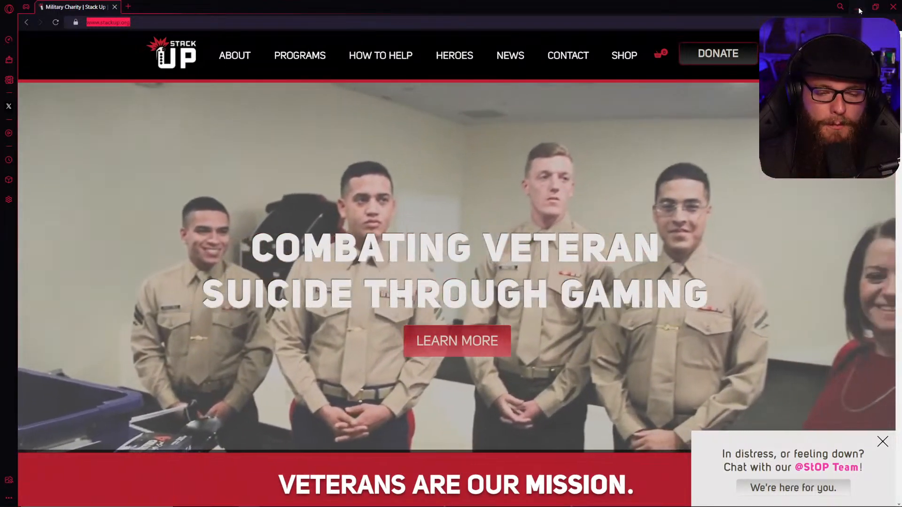
{"action": "left_click", "coordinate": [858, 8]}
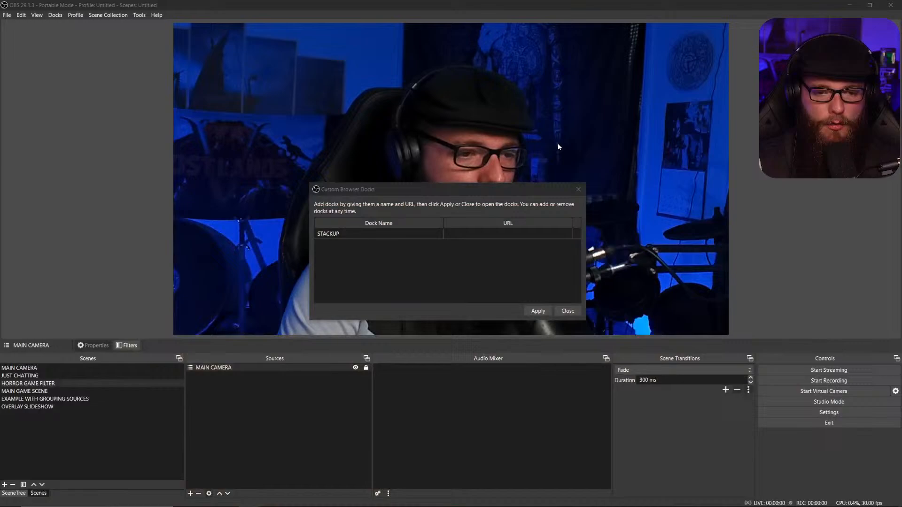
{"action": "left_click", "coordinate": [490, 234]}
{"action": "right_click", "coordinate": [490, 235]}
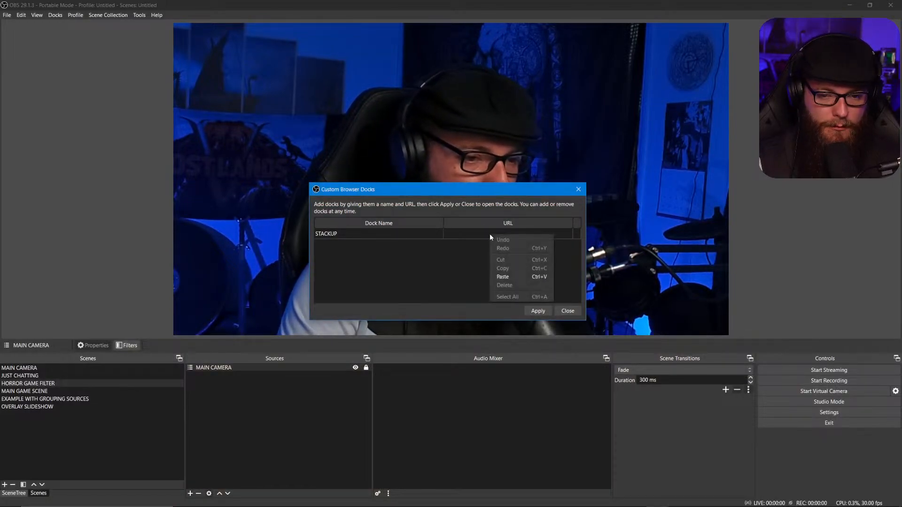
{"action": "left_click", "coordinate": [504, 280]}
{"action": "left_click", "coordinate": [535, 312]}
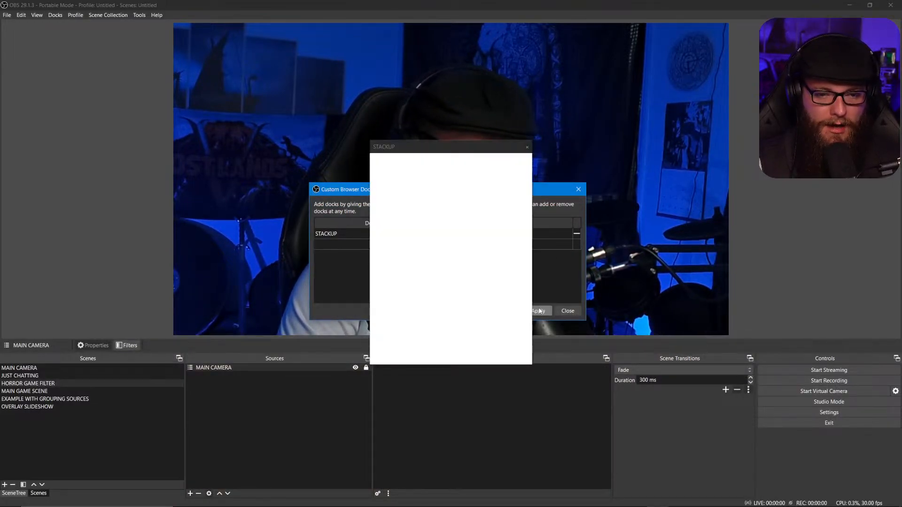
{"action": "left_click", "coordinate": [566, 311]}
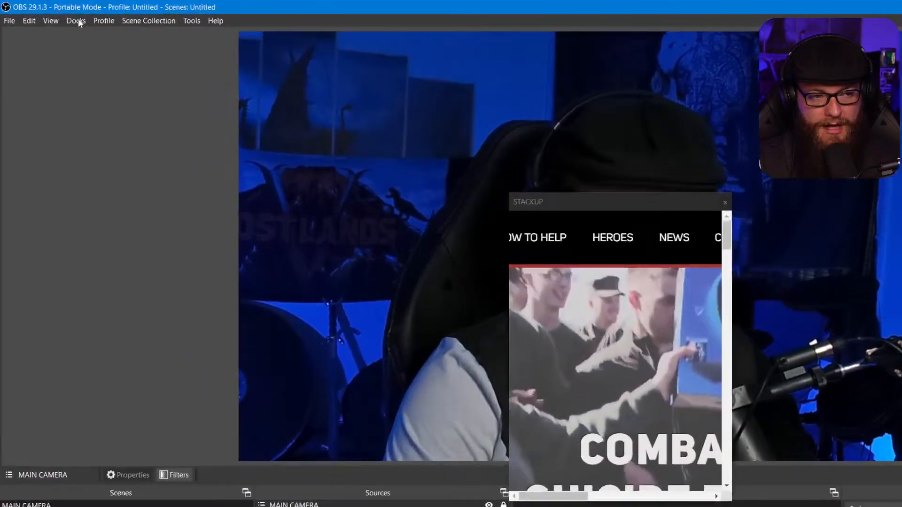
Dock the floating STACKUP window beside the camera preview, above the Scenes and Sources docks
{"action": "left_click", "coordinate": [55, 15]}
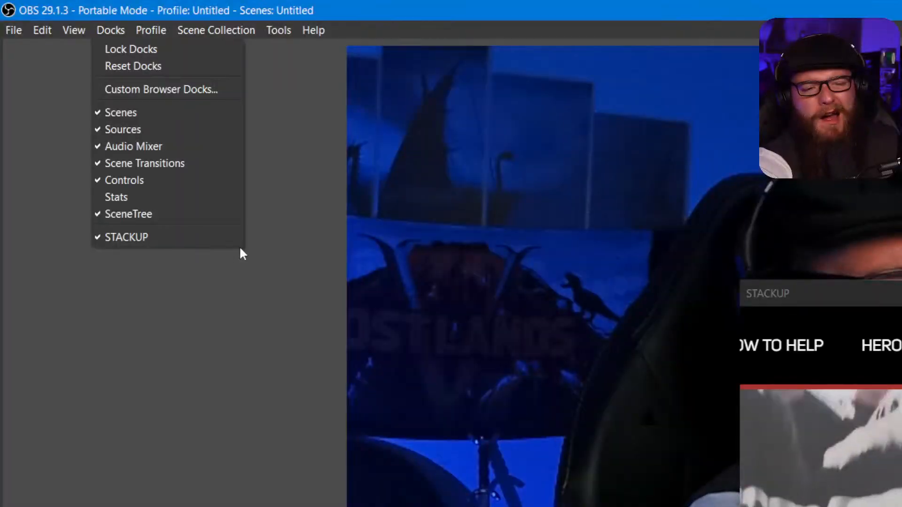
{"action": "left_click", "coordinate": [222, 261]}
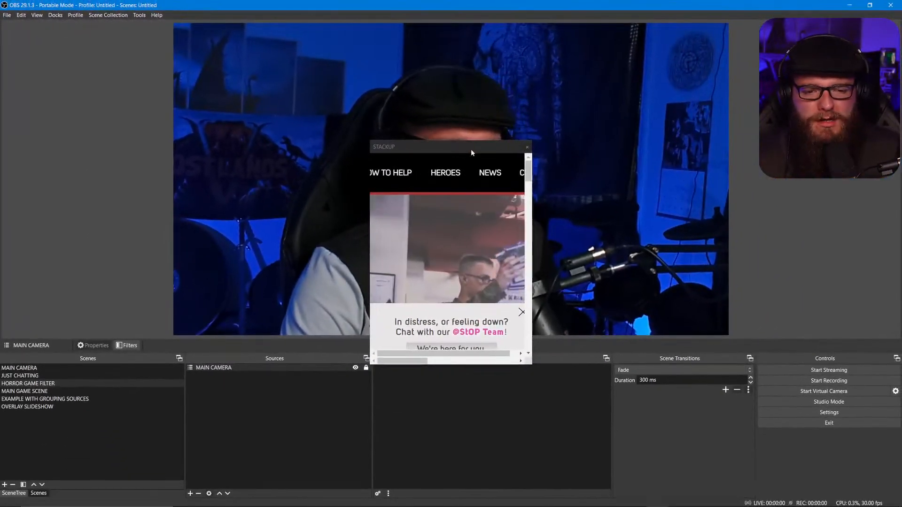
{"action": "left_click_drag", "start_coordinate": [469, 146], "coordinate": [467, 103]}
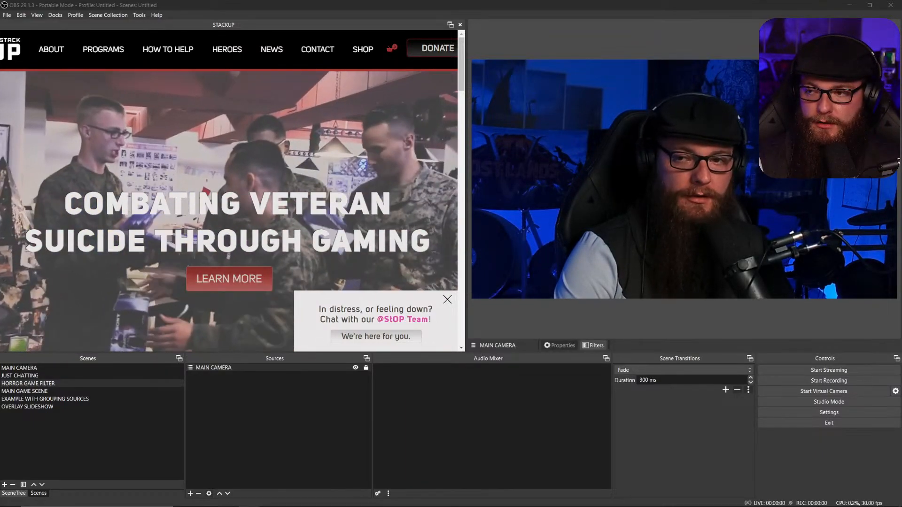
Add a second custom browser dock named TWITTER with the copied Twitter profile URL and apply it
{"action": "left_click", "coordinate": [56, 15]}
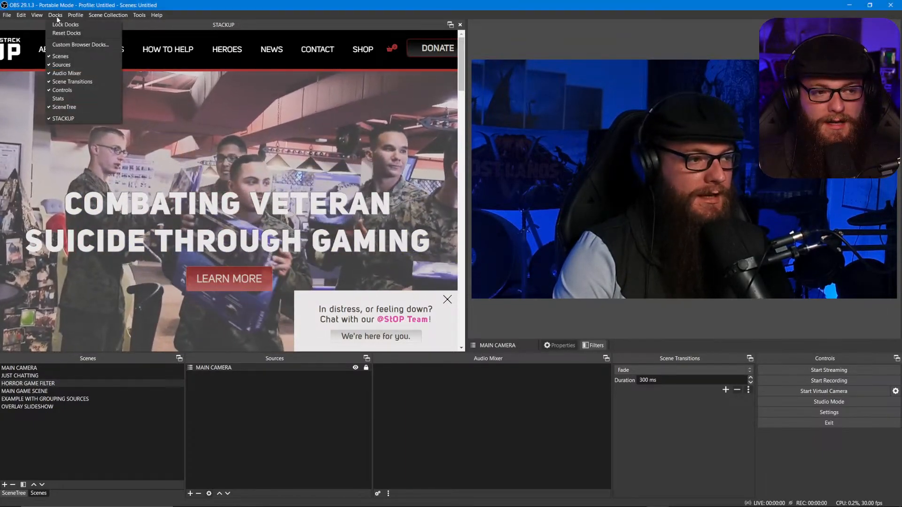
{"action": "left_click", "coordinate": [74, 43]}
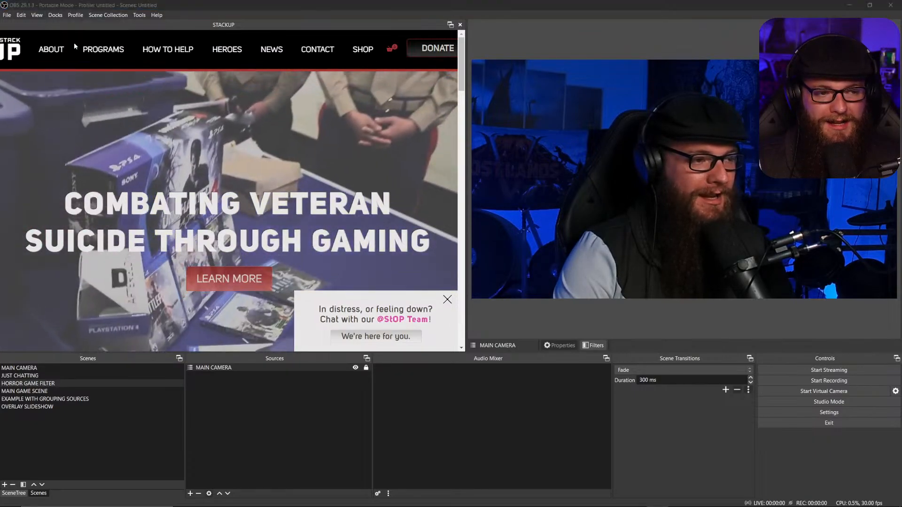
{"action": "type", "text": "T"}
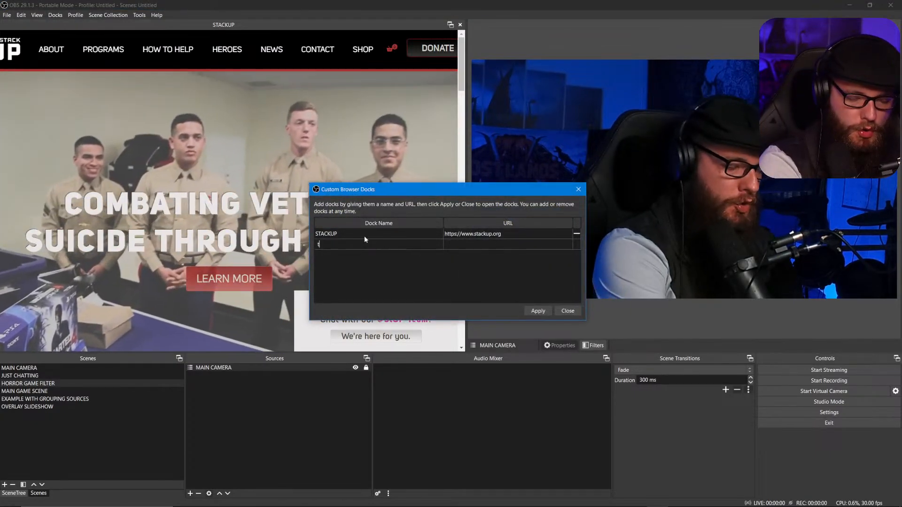
{"action": "type", "text": "W"}
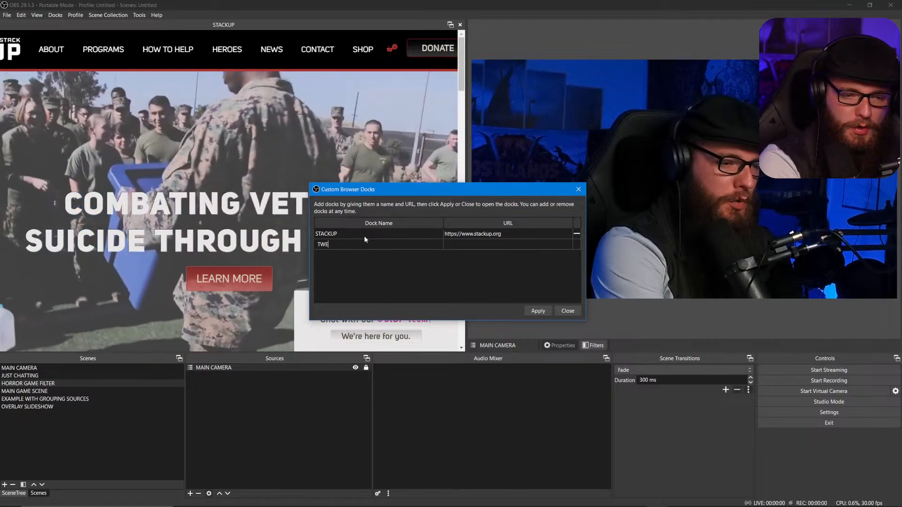
{"action": "type", "text": "ITTER"}
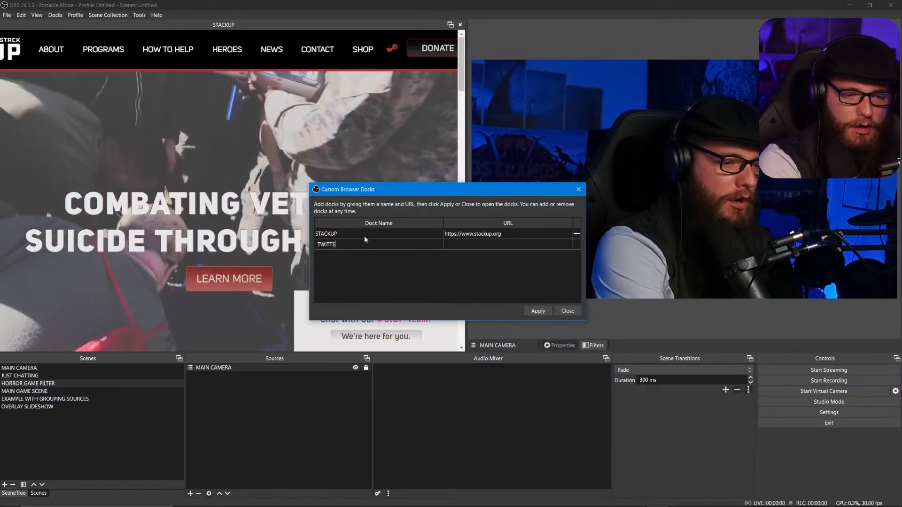
{"action": "double_click", "coordinate": [472, 245]}
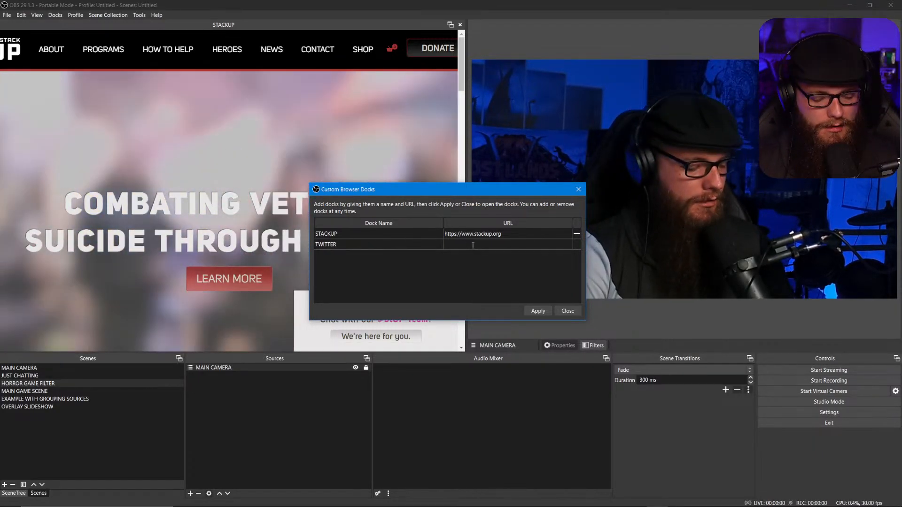
{"action": "key", "text": "ctrl+v"}
{"action": "left_click", "coordinate": [538, 311]}
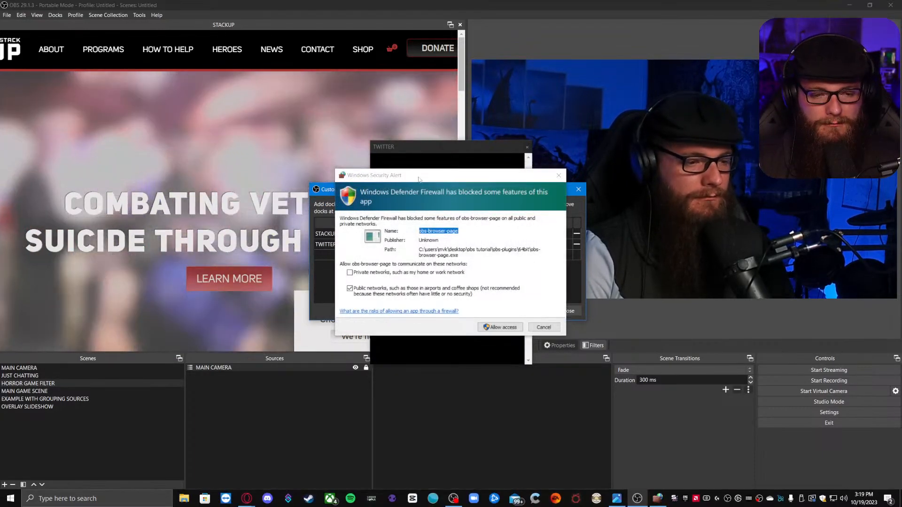
Allow obs-browser-page through the firewall on public networks and close the custom browser docks window
{"action": "left_click", "coordinate": [500, 327]}
{"action": "left_click", "coordinate": [501, 328]}
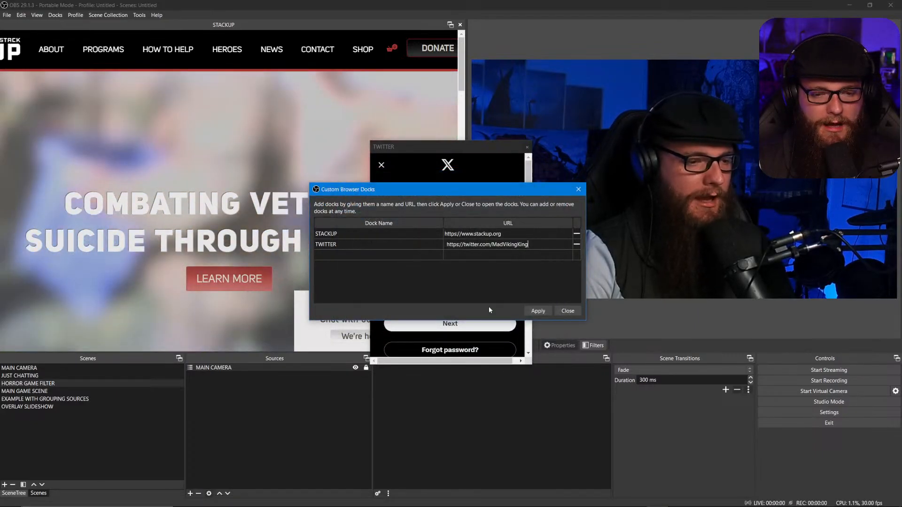
{"action": "left_click", "coordinate": [543, 311]}
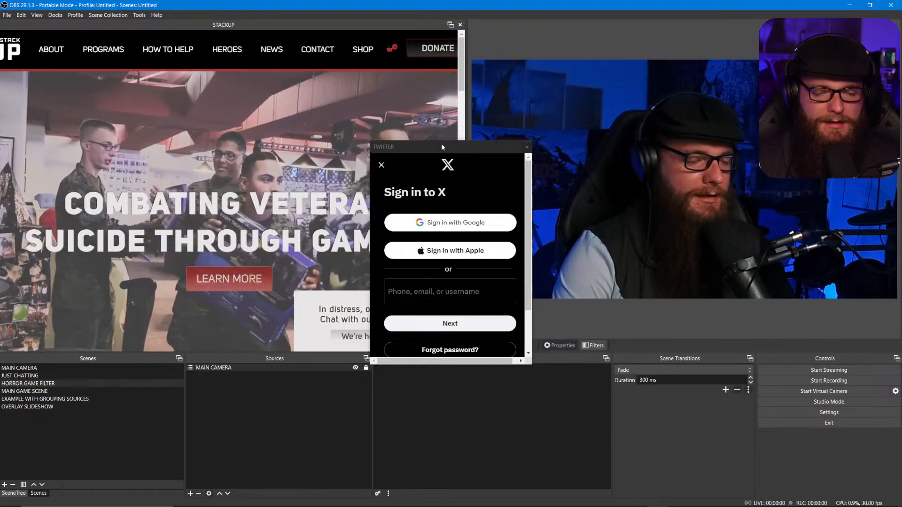
Close the floating TWITTER dock, dismiss the notice about closed docks, and show the dock again
{"action": "left_click_drag", "start_coordinate": [443, 149], "coordinate": [459, 183]}
{"action": "left_click", "coordinate": [542, 183]}
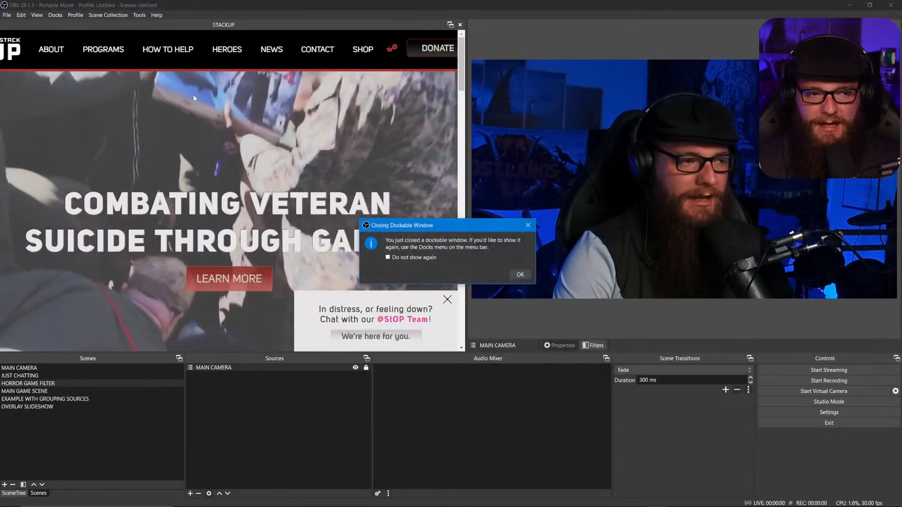
{"action": "left_click", "coordinate": [520, 274]}
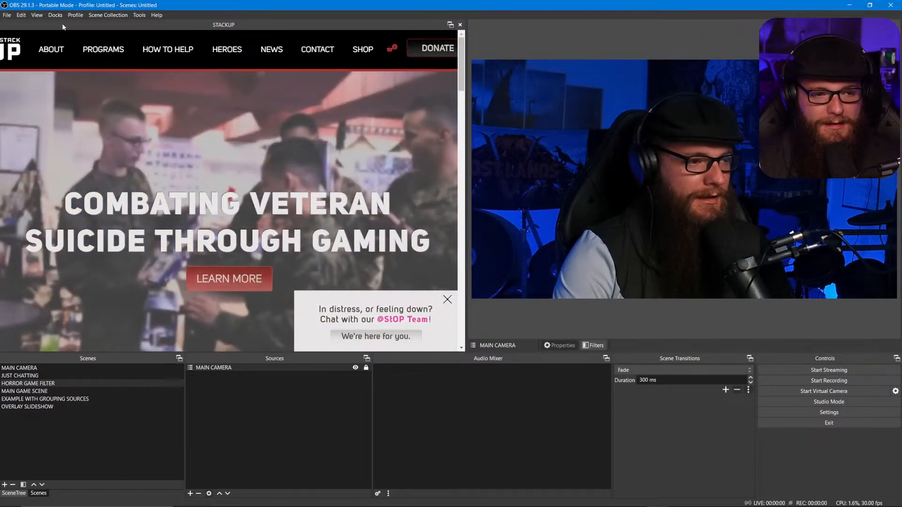
{"action": "left_click", "coordinate": [60, 16]}
{"action": "left_click", "coordinate": [66, 116]}
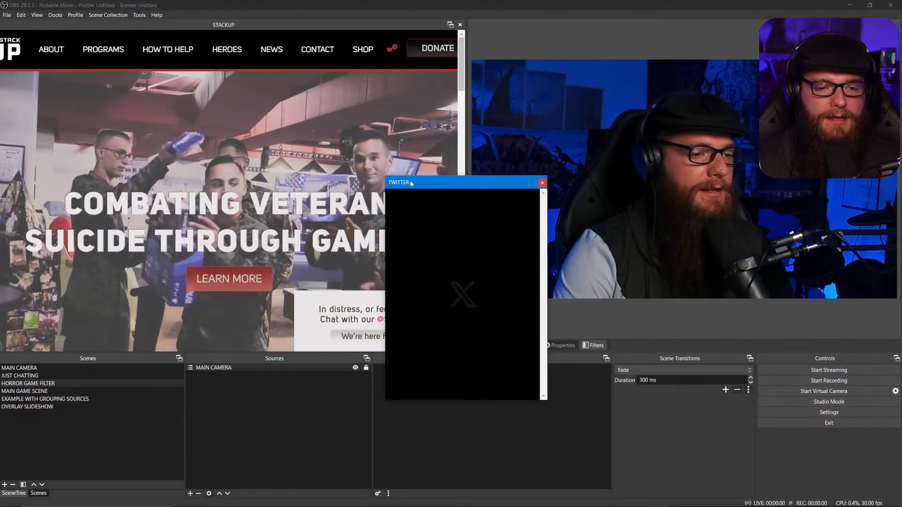
Dock the floating TWITTER window onto the STACKUP dock so that both share one tabbed area
{"action": "left_click_drag", "start_coordinate": [381, 261], "coordinate": [312, 113]}
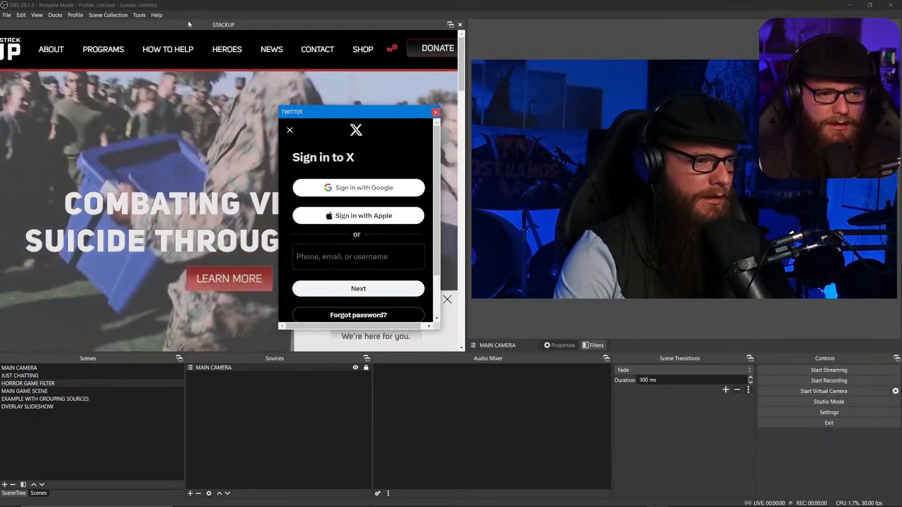
{"action": "left_click_drag", "start_coordinate": [188, 24], "coordinate": [34, 85]}
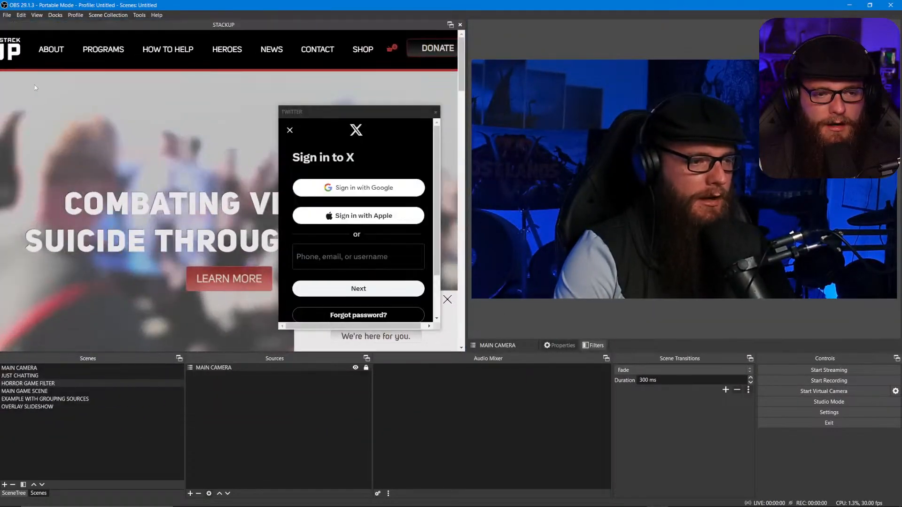
{"action": "left_click_drag", "start_coordinate": [353, 111], "coordinate": [114, 102]}
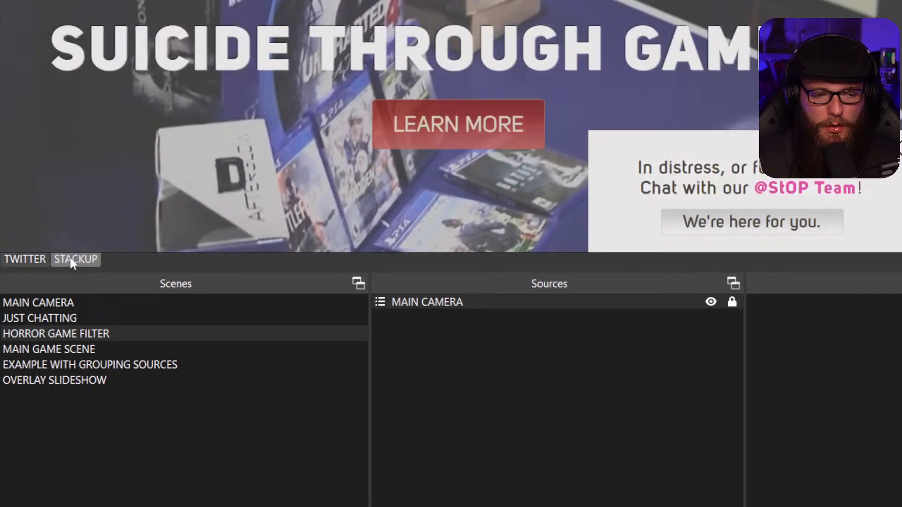
Switch between the TWITTER and STACKUP docks, ending on STACKUP, and dismiss the StOP Team chat pop-up on its page
{"action": "left_click", "coordinate": [27, 258]}
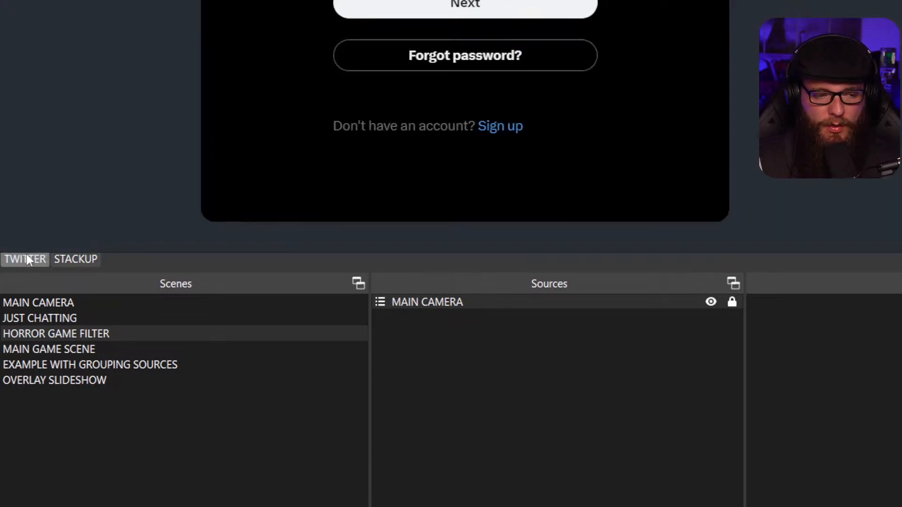
{"action": "left_click", "coordinate": [63, 259]}
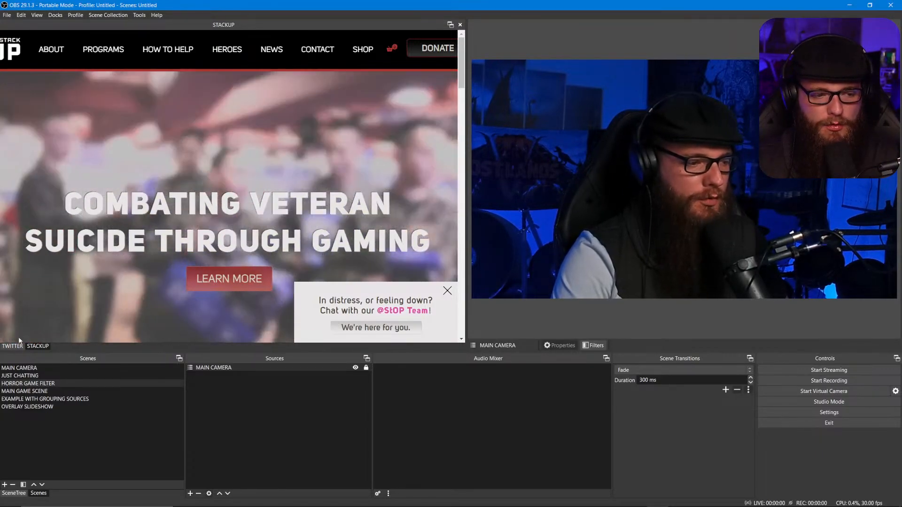
{"action": "left_click", "coordinate": [12, 346]}
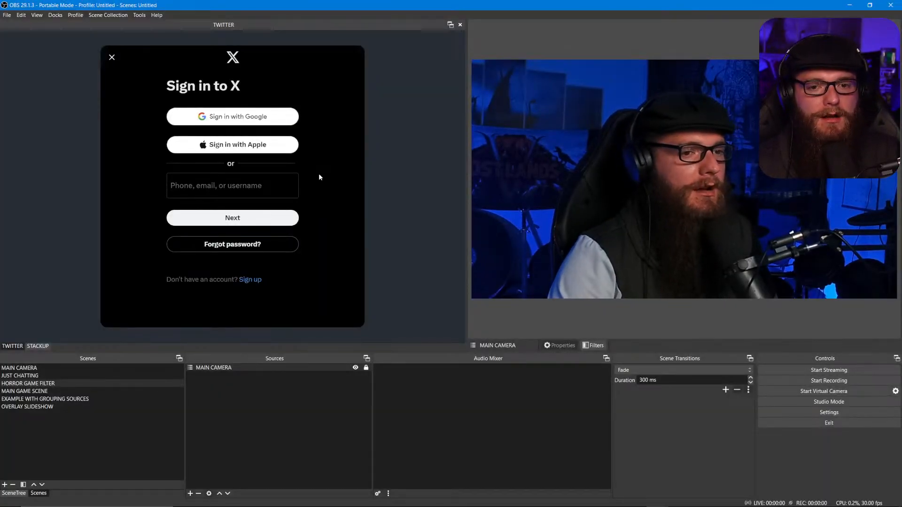
{"action": "left_click", "coordinate": [37, 346]}
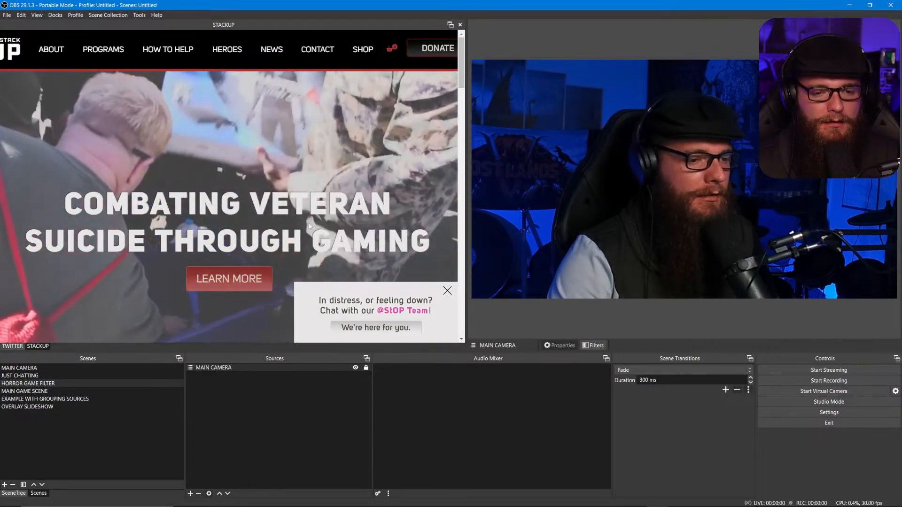
{"action": "left_click", "coordinate": [447, 291]}
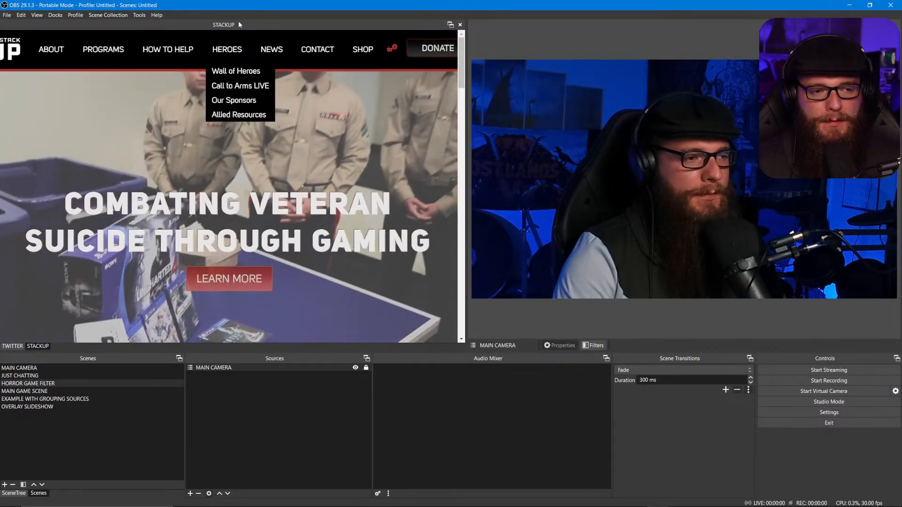
{"action": "left_click", "coordinate": [518, 43]}
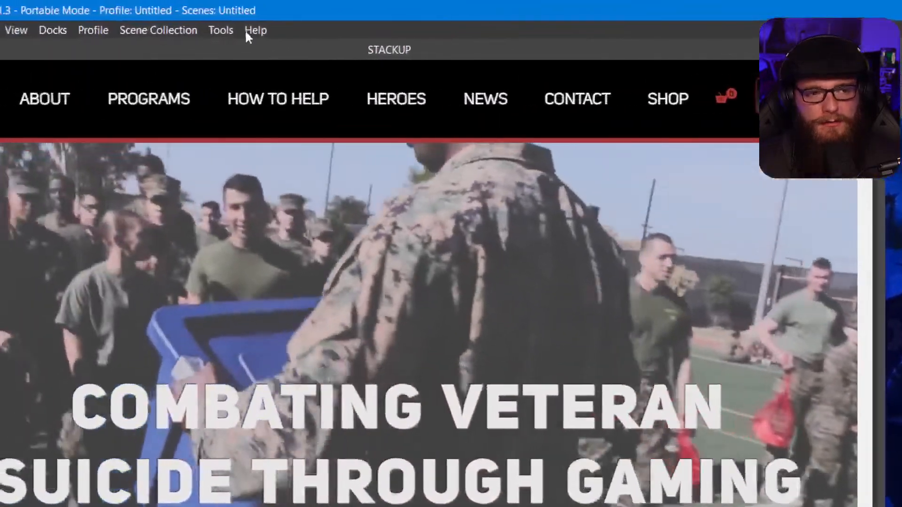
{"action": "left_click", "coordinate": [156, 16]}
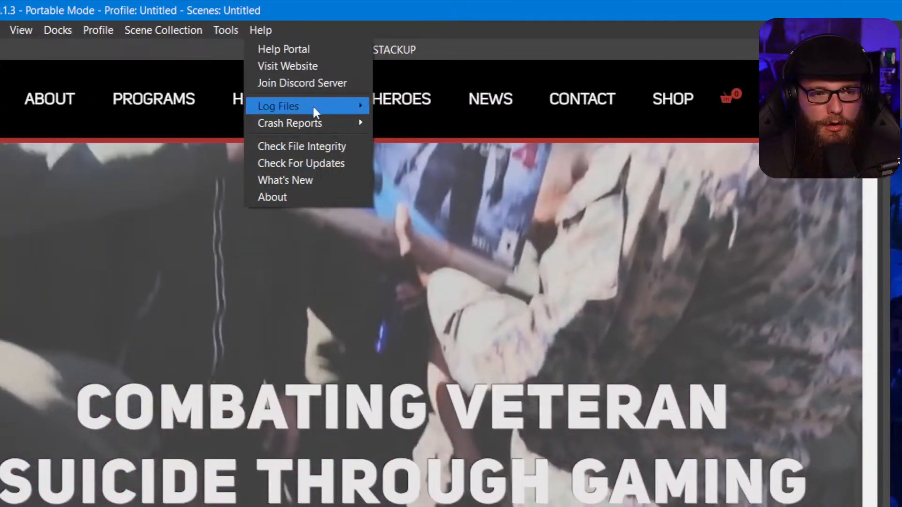
{"action": "mouse_move", "coordinate": [315, 109]}
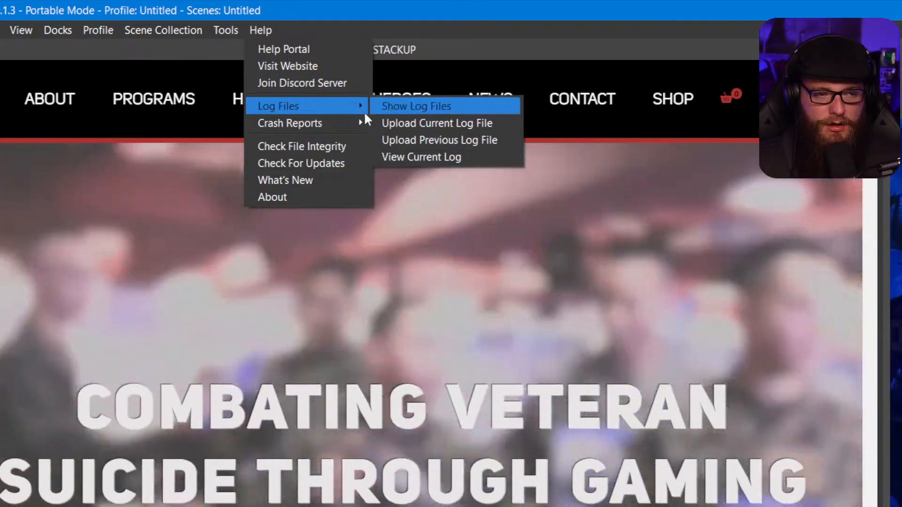
{"action": "mouse_move", "coordinate": [354, 123]}
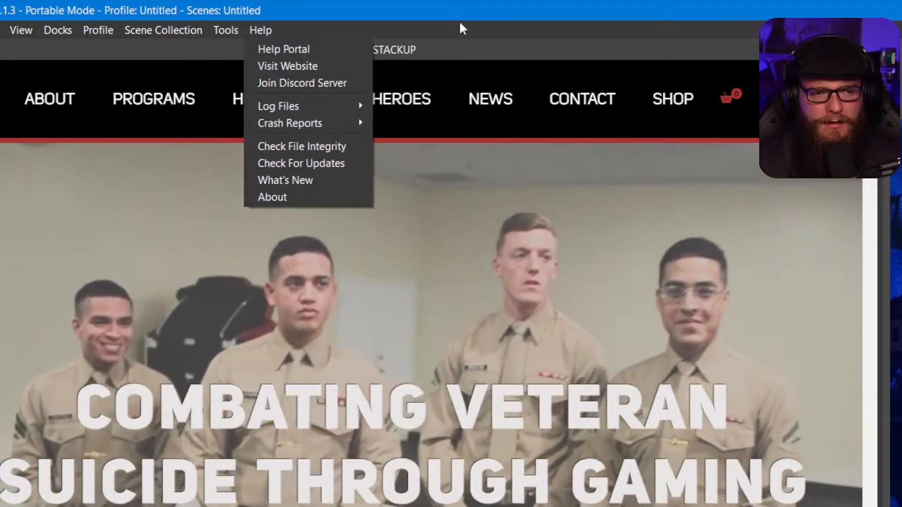
{"action": "left_click", "coordinate": [460, 30]}
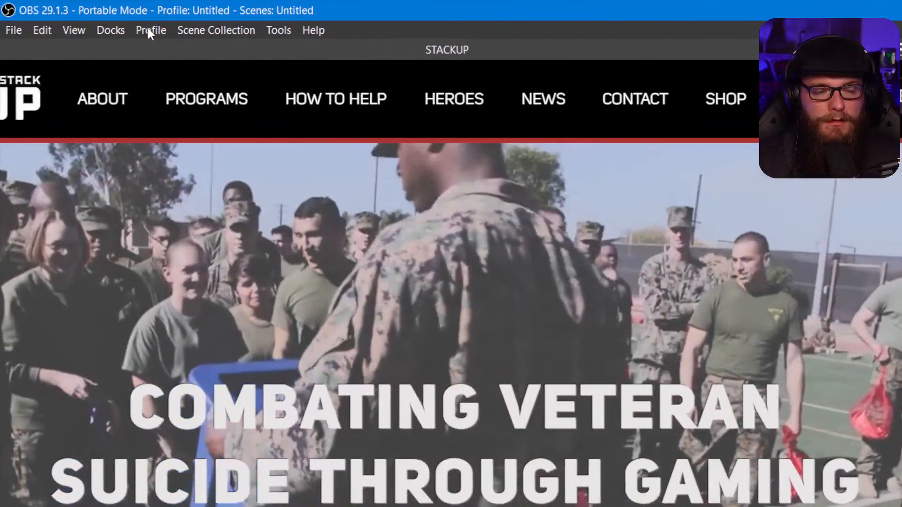
Rename the untitled profile as OBS CLASS
{"action": "left_click", "coordinate": [96, 30]}
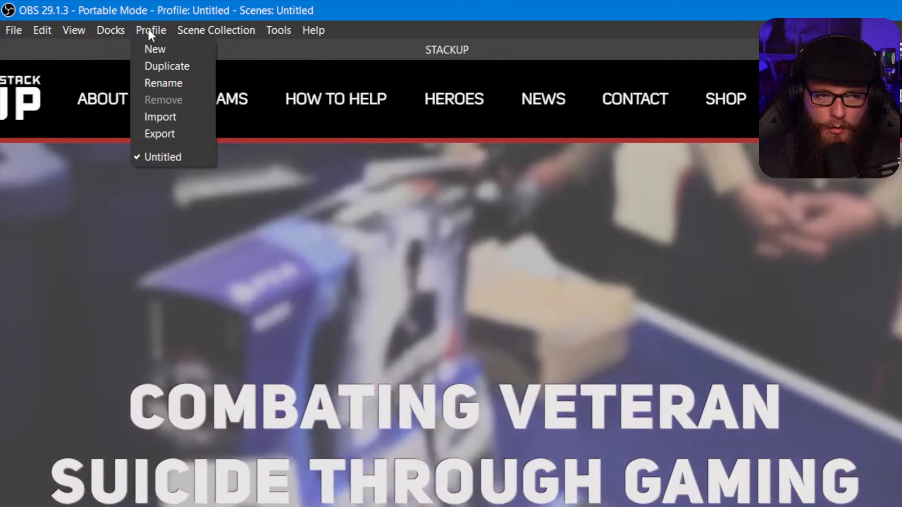
{"action": "mouse_move", "coordinate": [200, 35]}
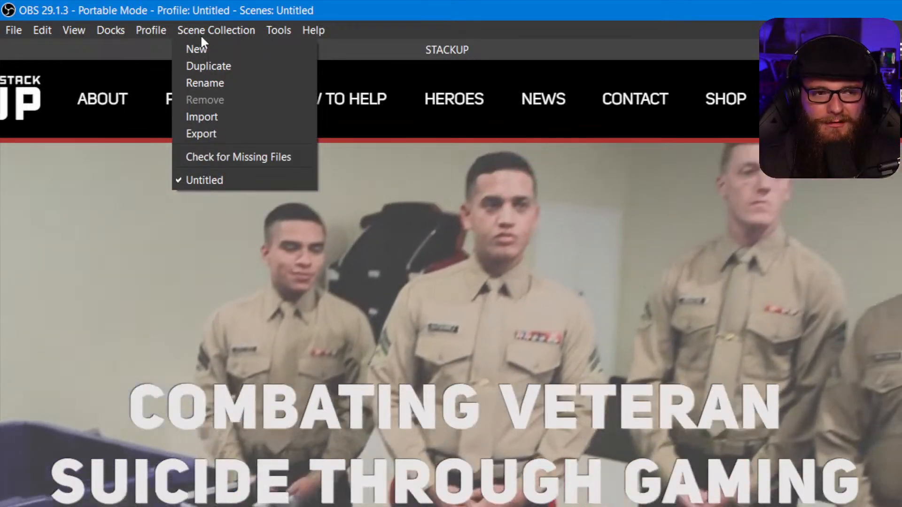
{"action": "mouse_move", "coordinate": [158, 36]}
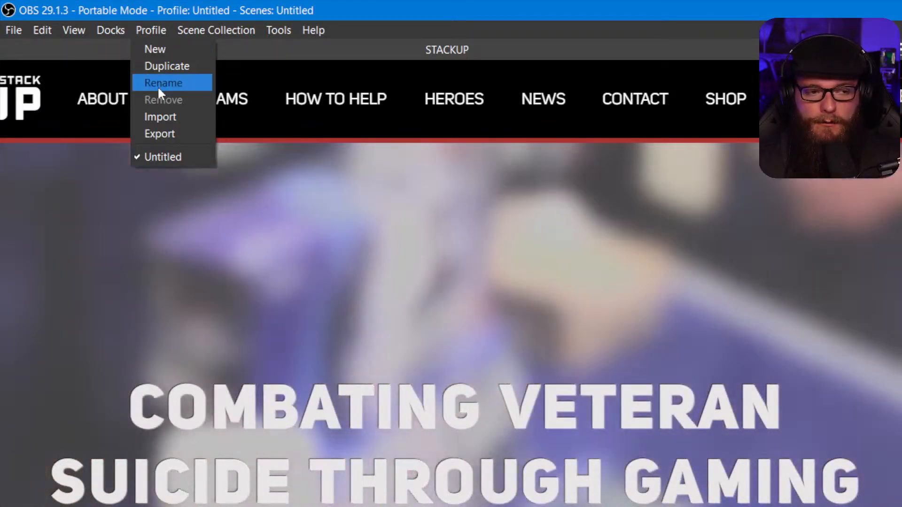
{"action": "left_click", "coordinate": [159, 85]}
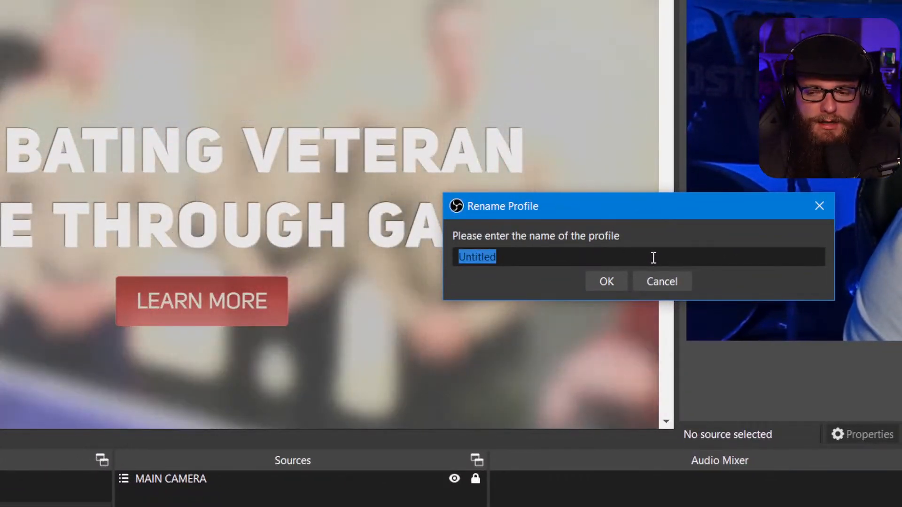
{"action": "type", "text": "OBS"}
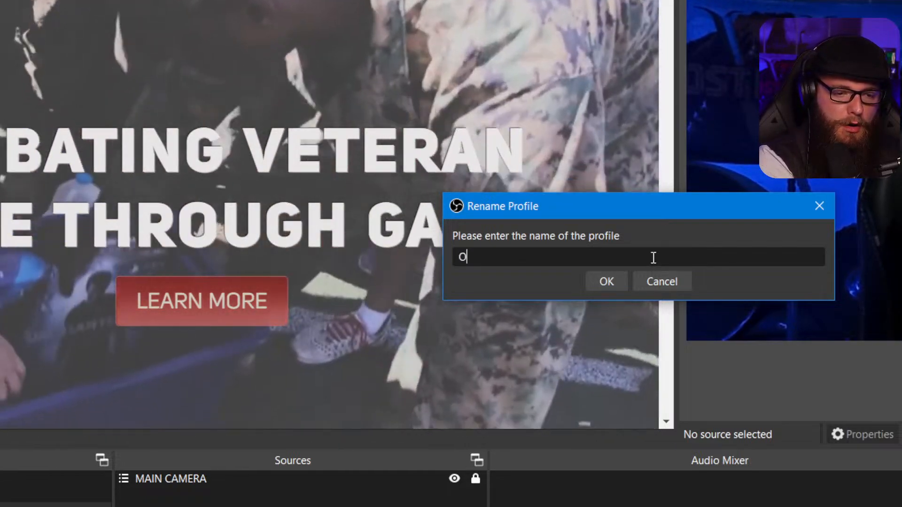
{"action": "type", "text": " CLASS"}
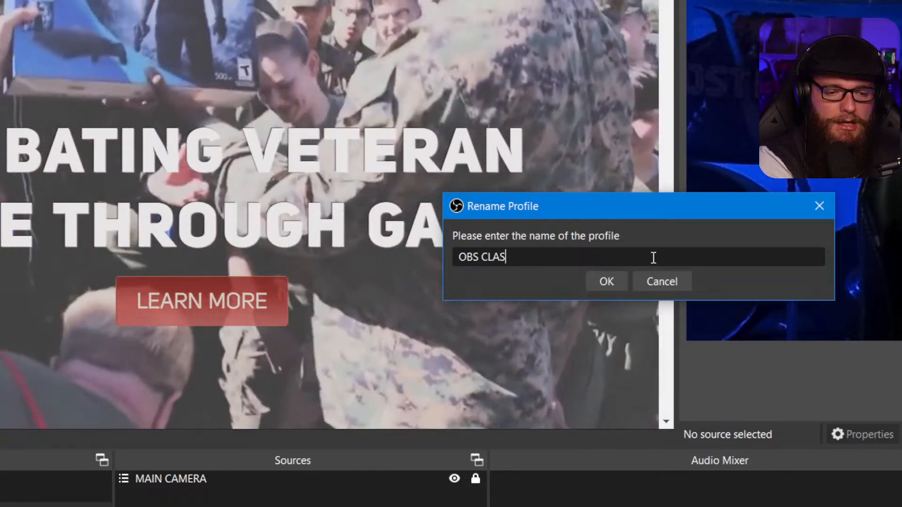
{"action": "key", "text": "Return"}
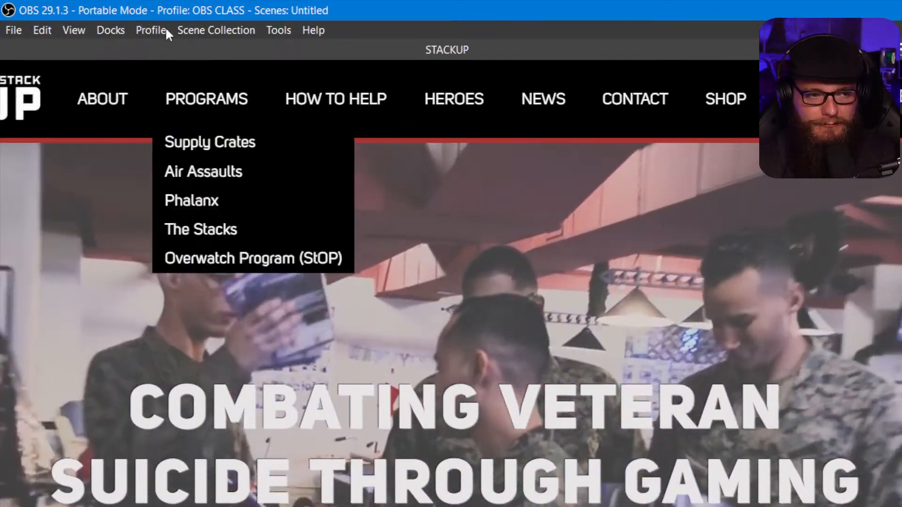
{"action": "left_click", "coordinate": [166, 31]}
{"action": "left_click", "coordinate": [165, 30]}
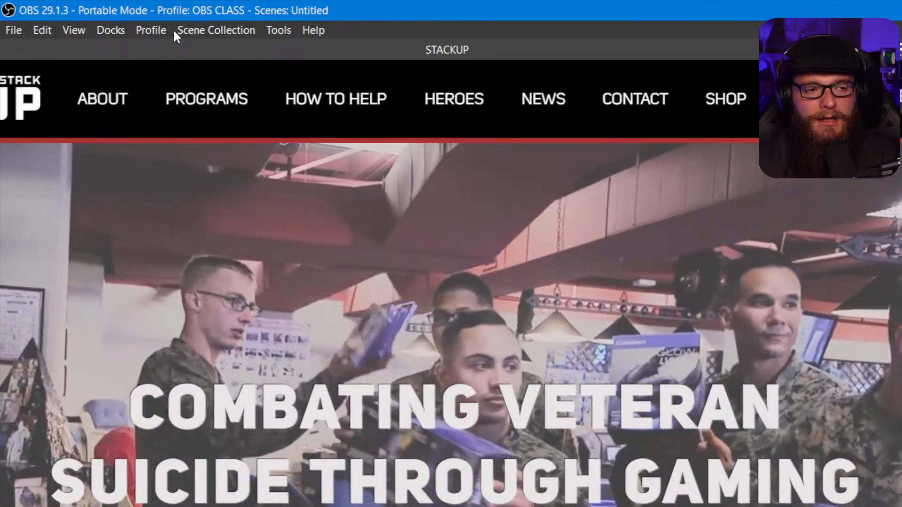
Rename the untitled scene collection as OBS CLASS SCENES
{"action": "left_click", "coordinate": [221, 33]}
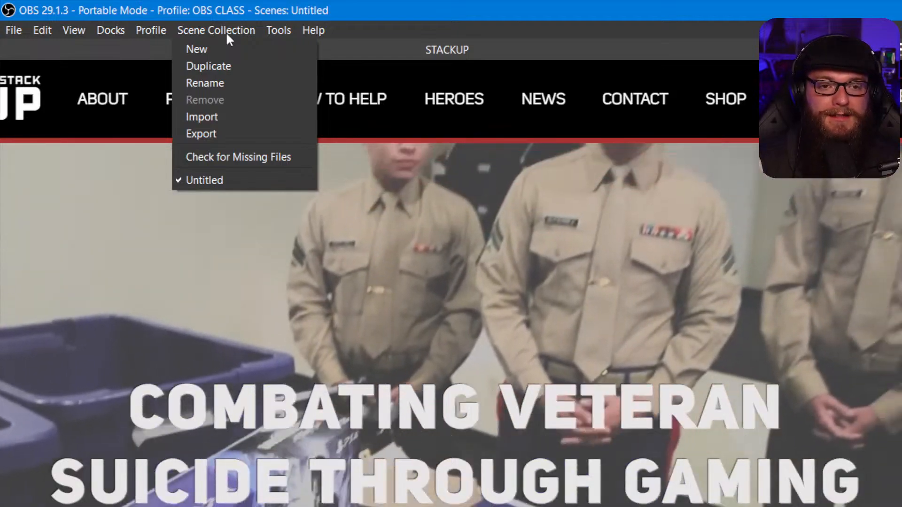
{"action": "left_click", "coordinate": [225, 32]}
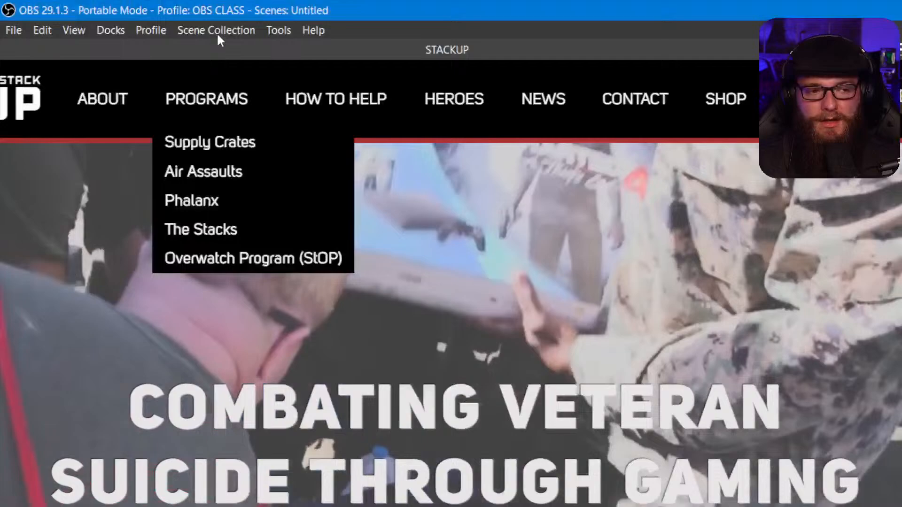
{"action": "left_click", "coordinate": [216, 30]}
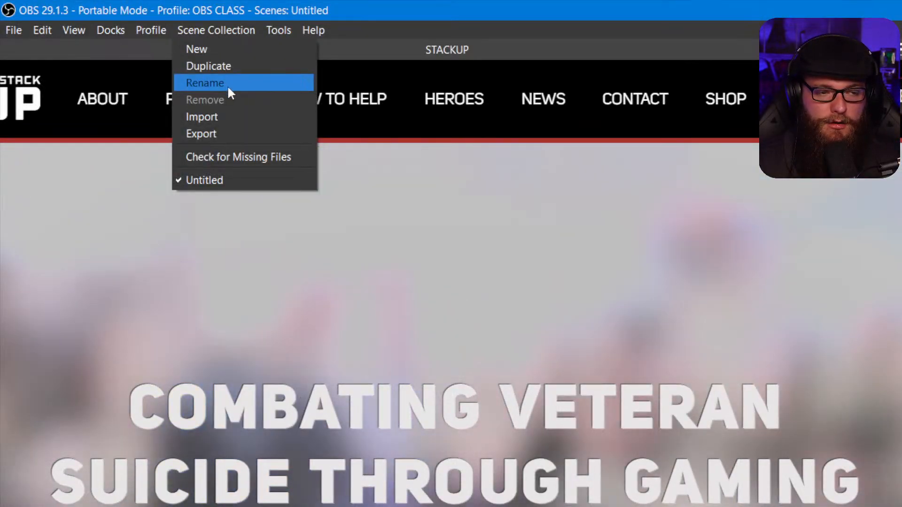
{"action": "left_click", "coordinate": [228, 85]}
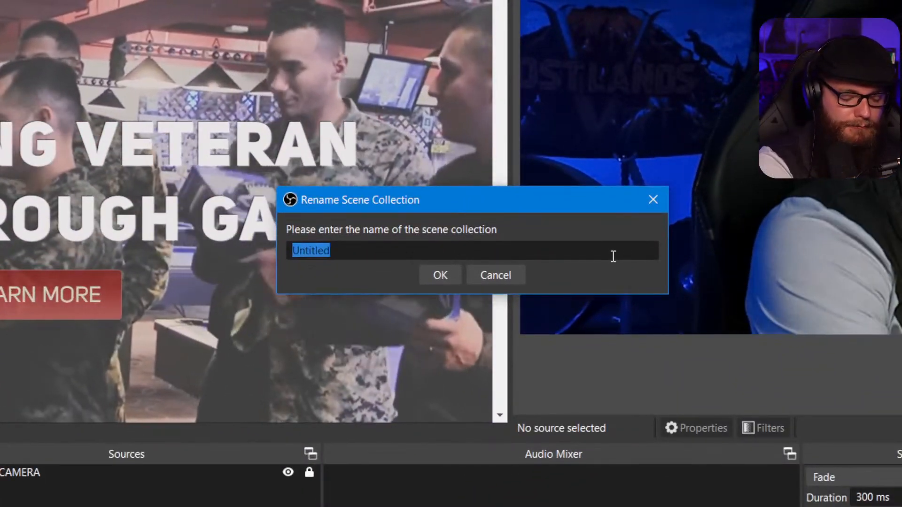
{"action": "type", "text": "OBS CLAS"}
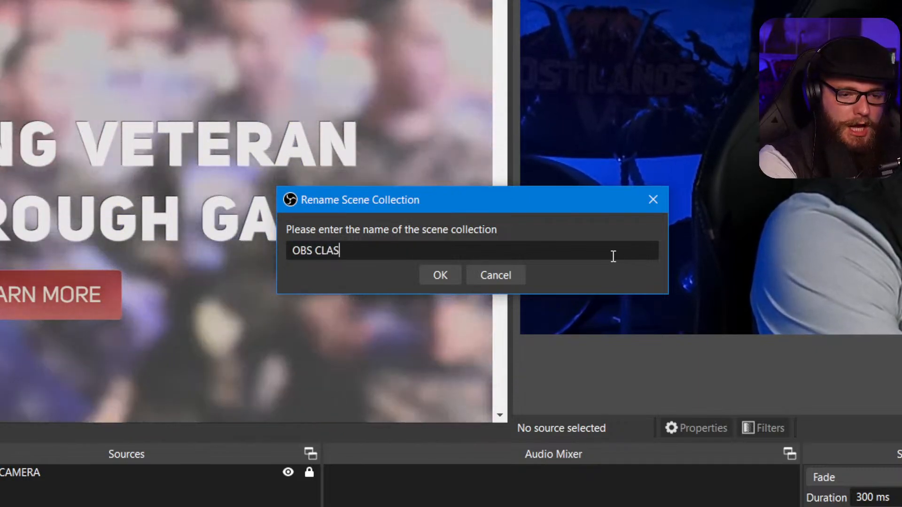
{"action": "type", "text": "S SCENES"}
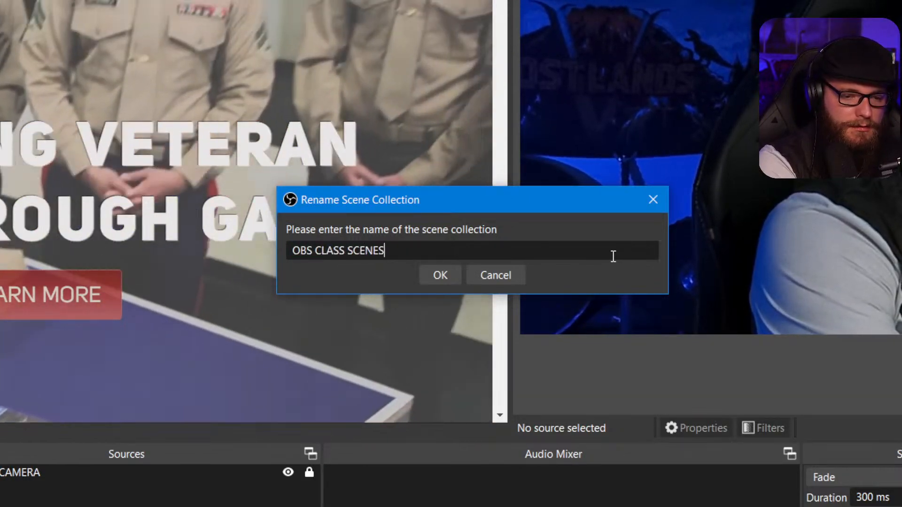
{"action": "key", "text": "Return"}
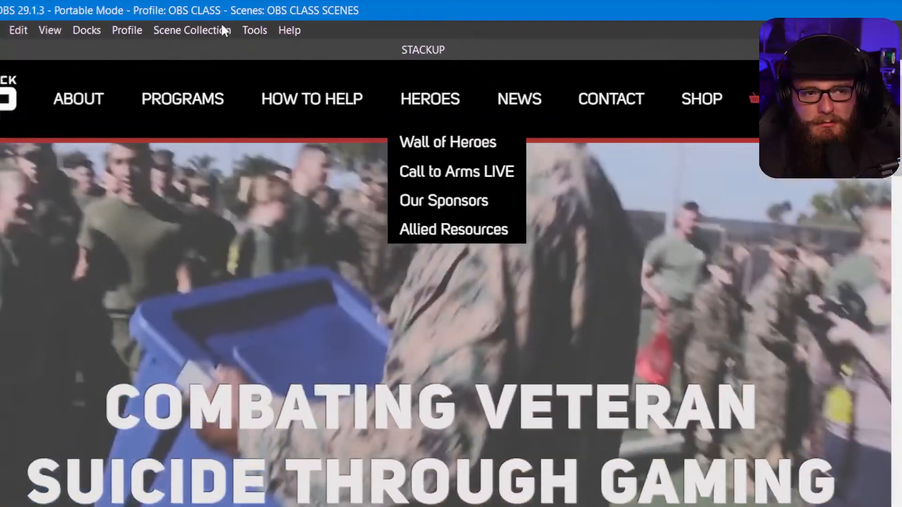
Create a new scene collection named YOUTUBE
{"action": "left_click", "coordinate": [222, 30]}
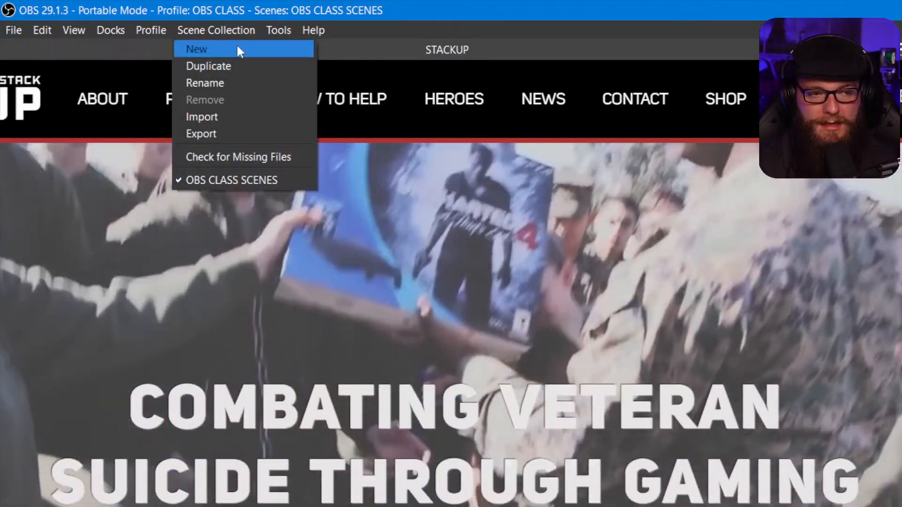
{"action": "left_click", "coordinate": [238, 50]}
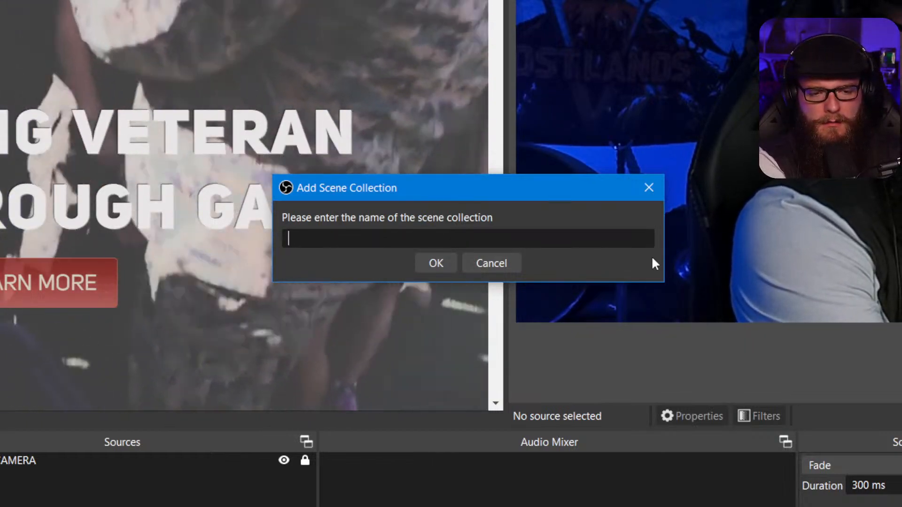
{"action": "type", "text": "MONITOR"}
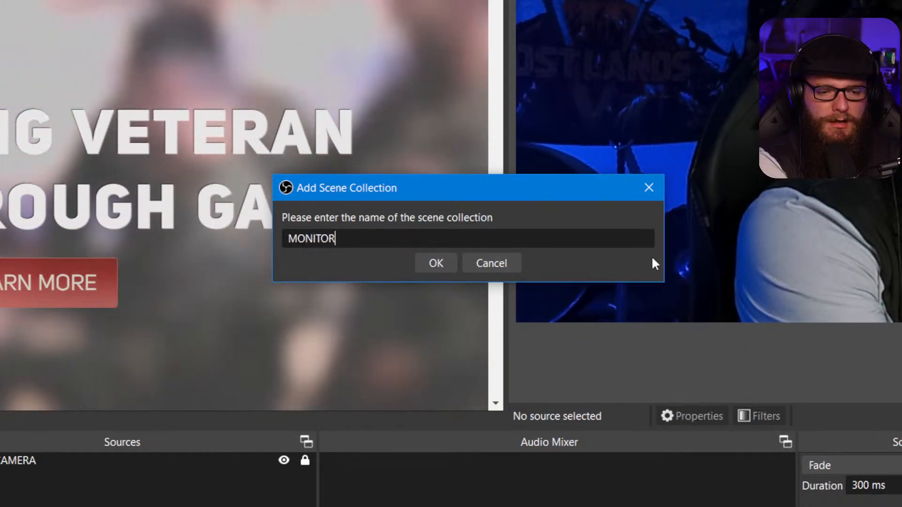
{"action": "key", "text": "BackSpace"}
{"action": "key", "text": "BackSpace"}
{"action": "key", "text": "BackSpace"}
{"action": "key", "text": "BackSpace"}
{"action": "key", "text": "BackSpace"}
{"action": "key", "text": "BackSpace"}
{"action": "key", "text": "BackSpace"}
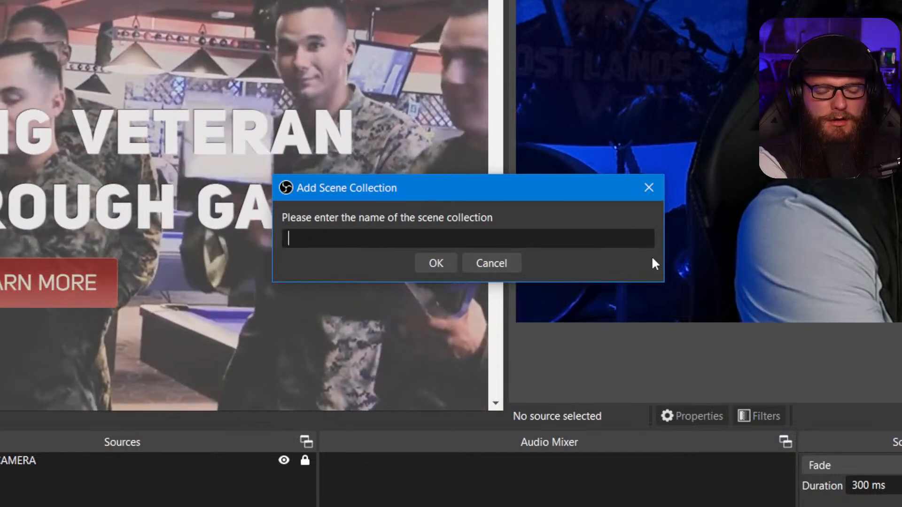
{"action": "type", "text": "TIKTOK"}
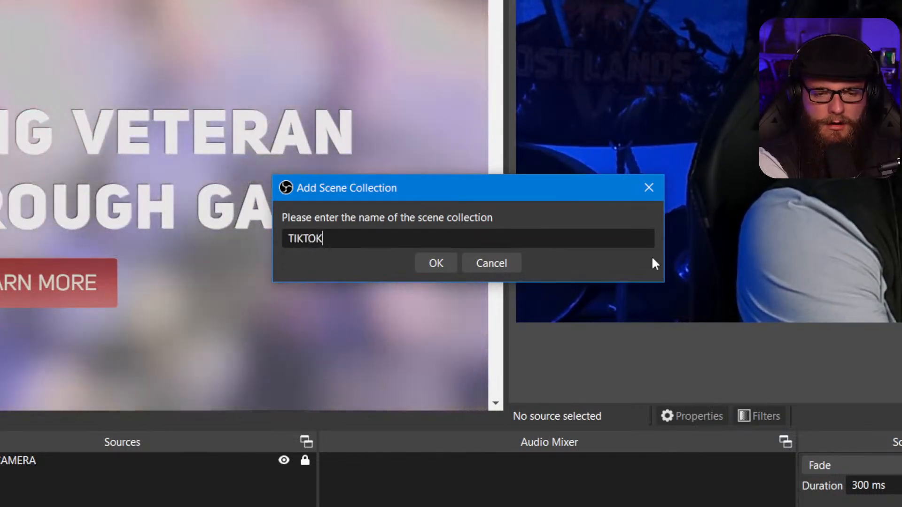
{"action": "key", "text": "BackSpace"}
{"action": "key", "text": "BackSpace"}
{"action": "key", "text": "BackSpace"}
{"action": "key", "text": "BackSpace"}
{"action": "key", "text": "BackSpace"}
{"action": "type", "text": "YOUTUBE"}
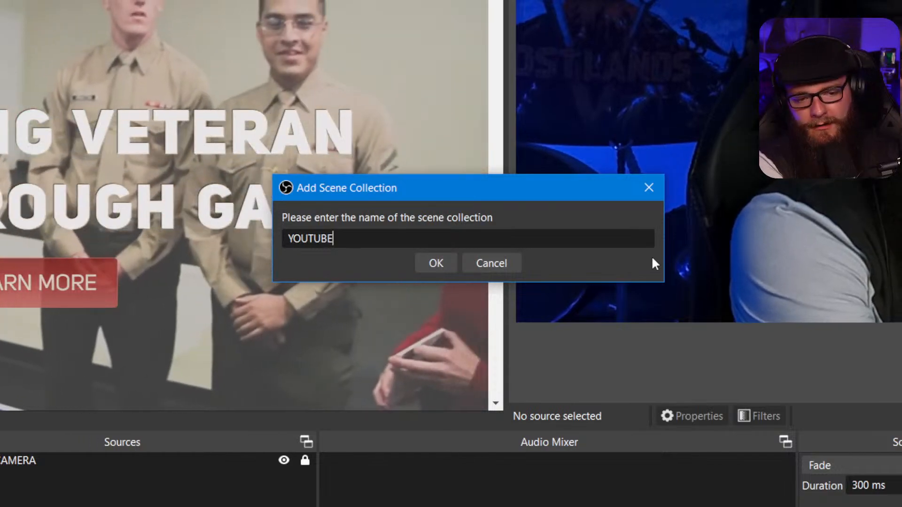
{"action": "key", "text": "Return"}
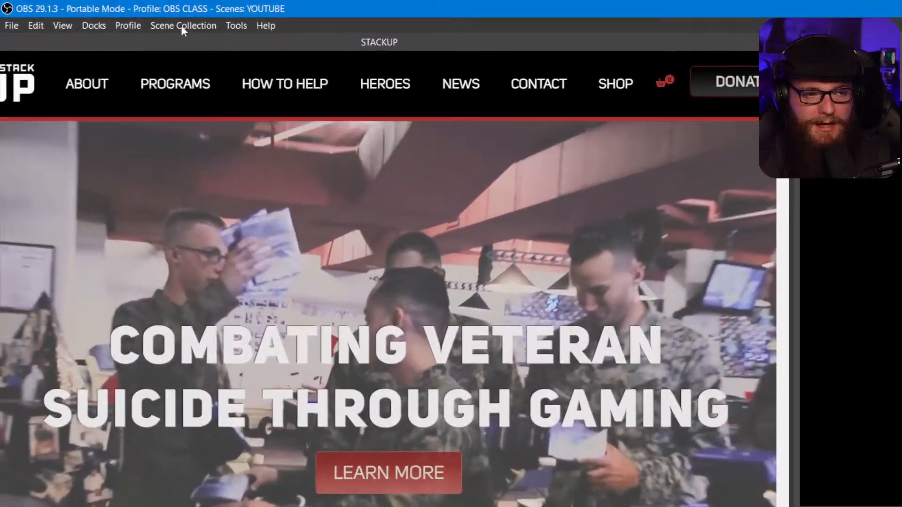
Switch back to the OBS CLASS SCENES collection and create another new scene collection named STREAM IDEAS
{"action": "left_click", "coordinate": [108, 15]}
{"action": "left_click", "coordinate": [245, 180]}
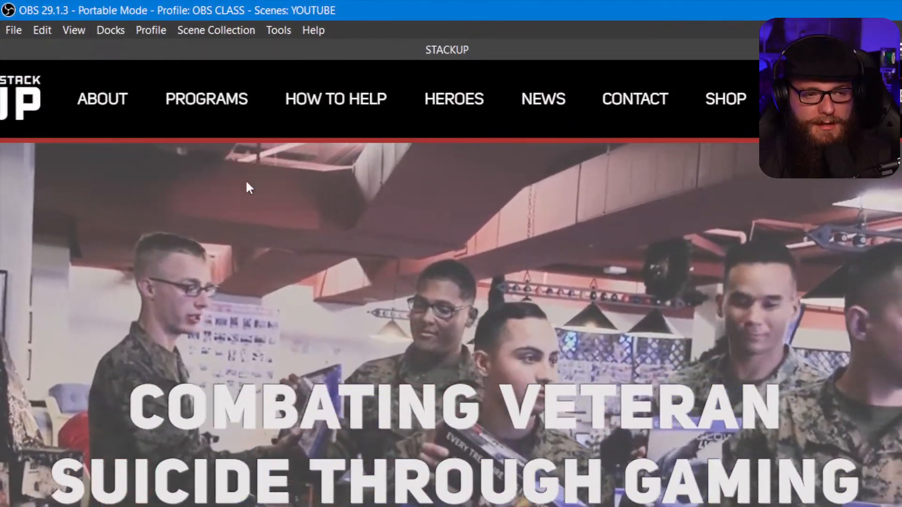
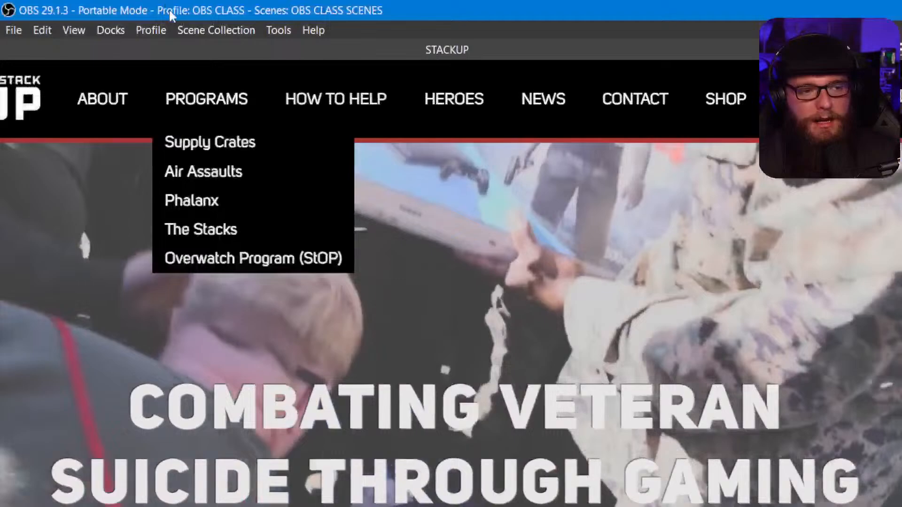
{"action": "left_click", "coordinate": [192, 31]}
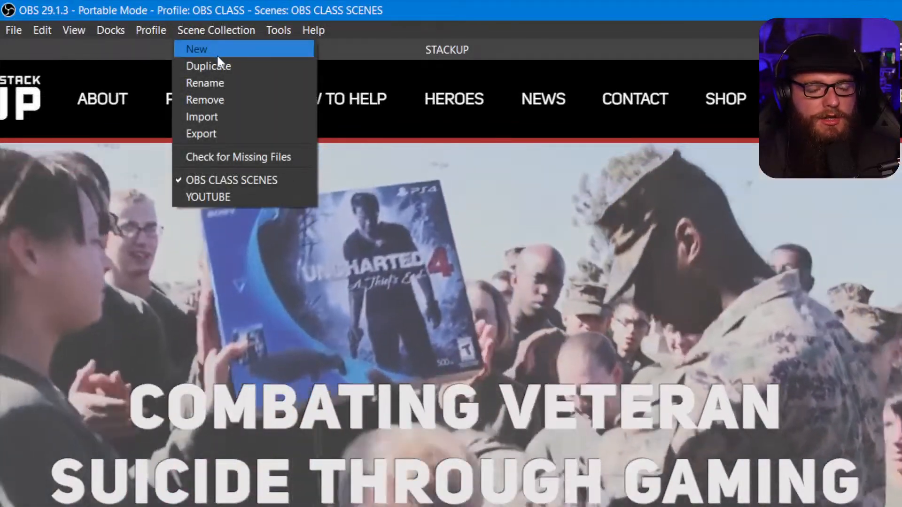
{"action": "left_click", "coordinate": [213, 50]}
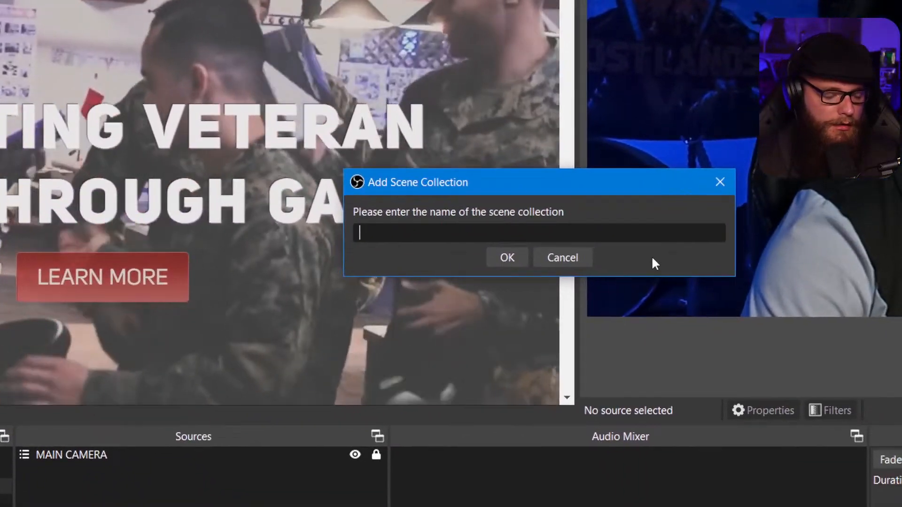
{"action": "type", "text": "STREAM "}
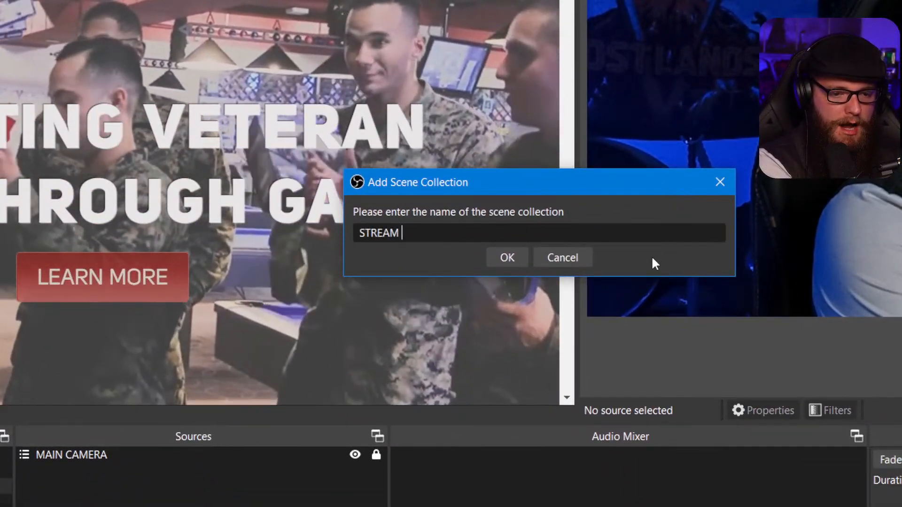
{"action": "type", "text": "IDEAS"}
{"action": "key", "text": "Return"}
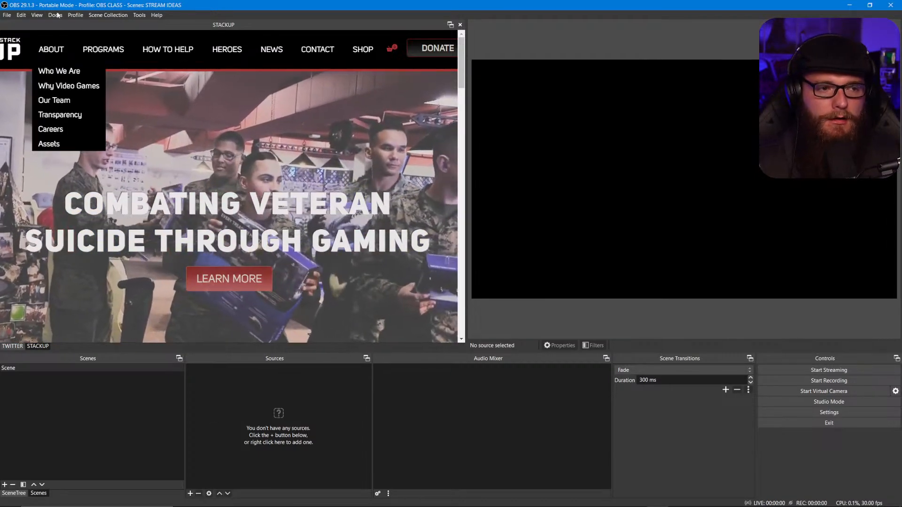
Hide the TWITTER and STACKUP docks so that the preview fills the upper workspace
{"action": "left_click", "coordinate": [56, 15]}
{"action": "left_click", "coordinate": [61, 126]}
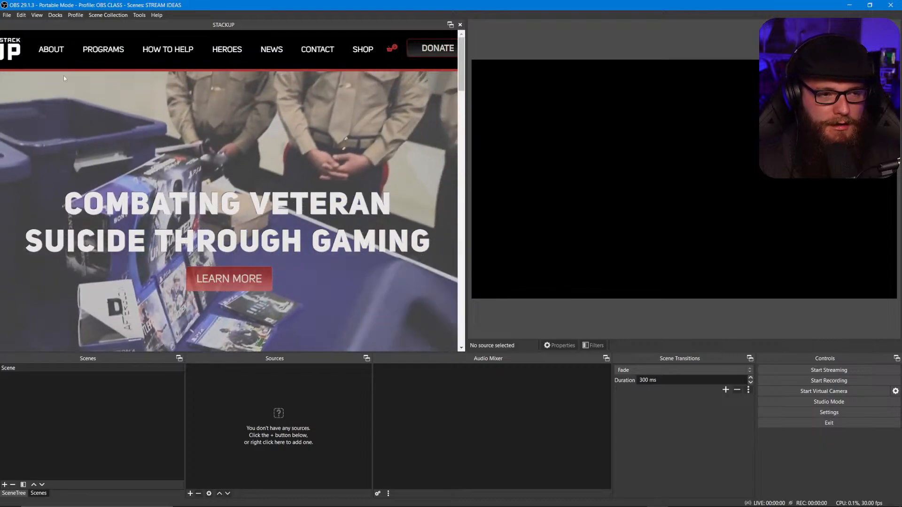
{"action": "left_click", "coordinate": [55, 15]}
{"action": "left_click", "coordinate": [63, 121]}
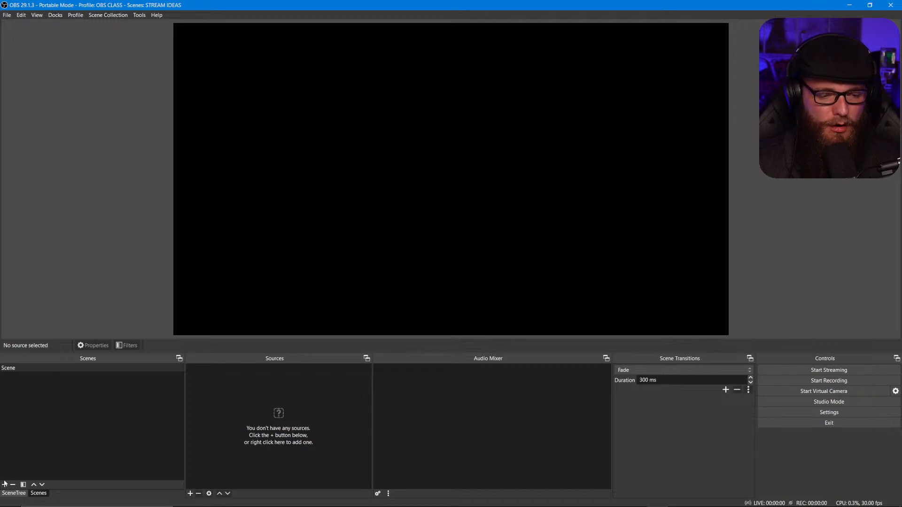
Rename the default scene in the STREAM IDEAS collection as CAMERA
{"action": "right_click", "coordinate": [80, 370]}
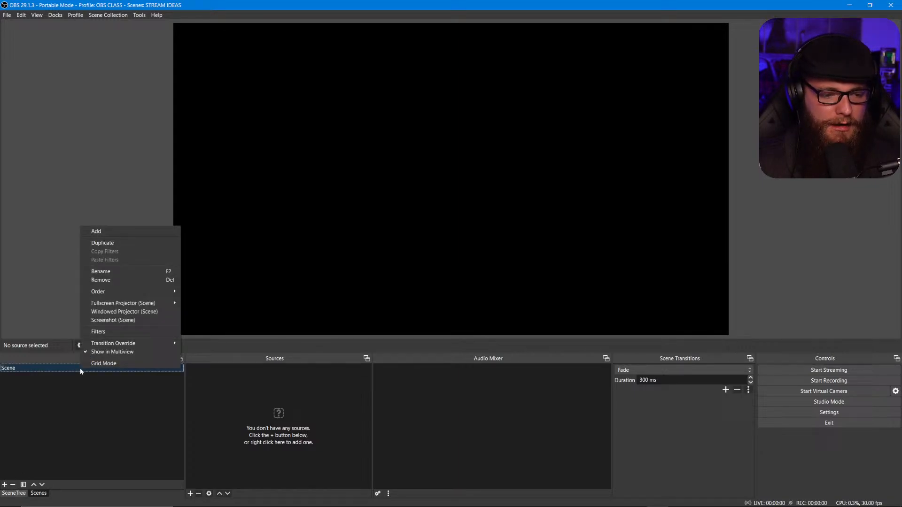
{"action": "left_click", "coordinate": [111, 273]}
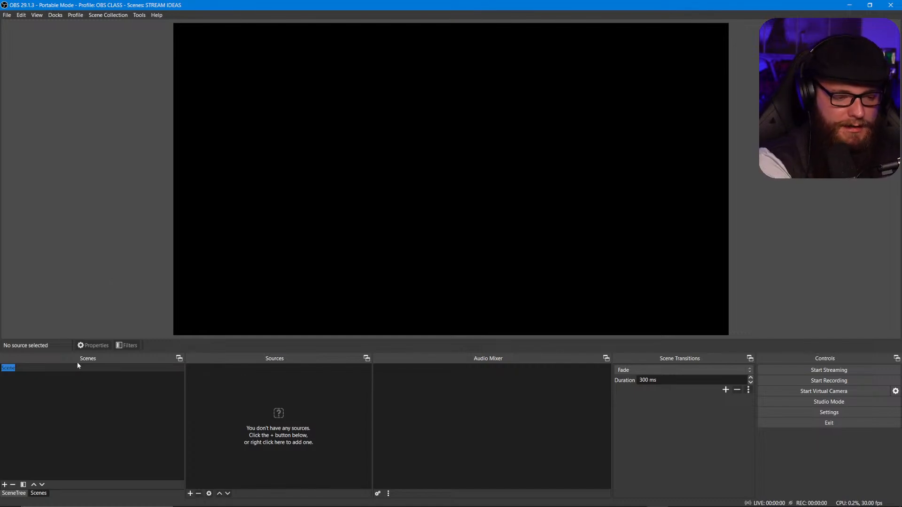
{"action": "type", "text": "CA"}
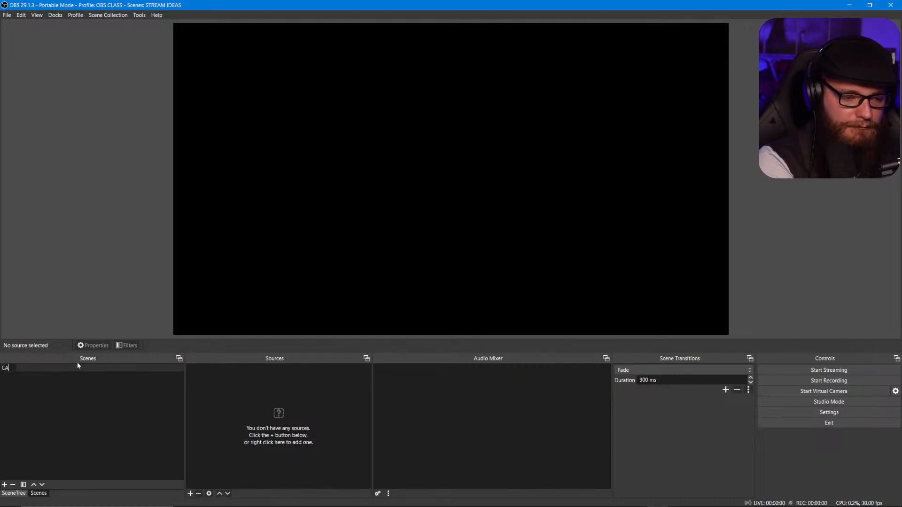
{"action": "type", "text": "MERA"}
{"action": "key", "text": "Return"}
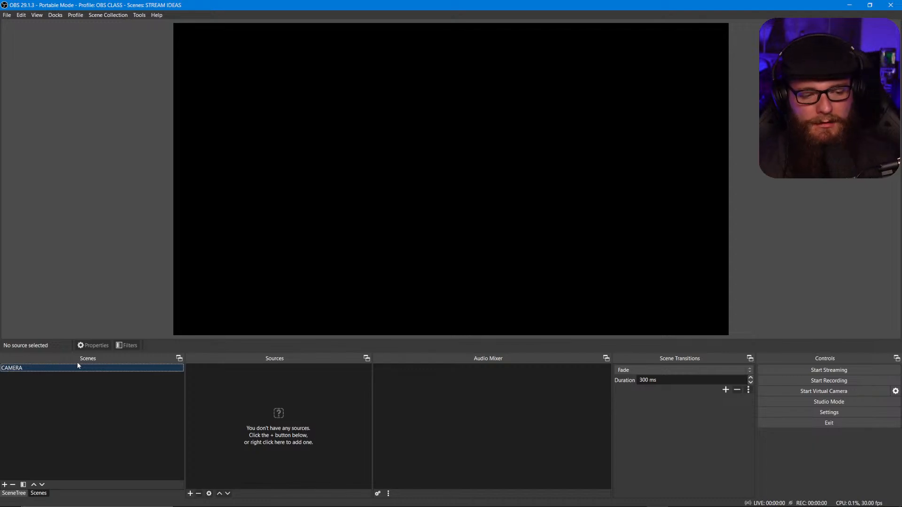
Add a video capture source named ELGATO FACECAM to the CAMERA scene, using the Elgato Facecam device
{"action": "left_click", "coordinate": [190, 494]}
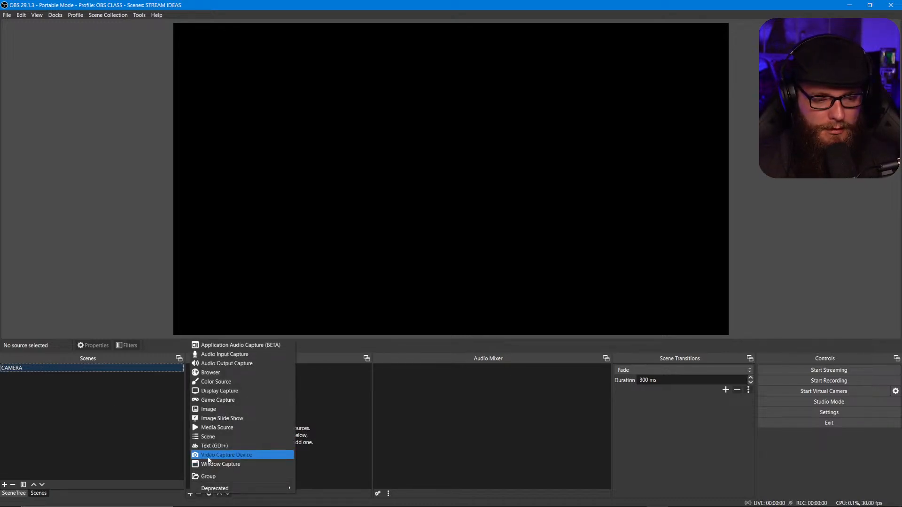
{"action": "left_click", "coordinate": [208, 456]}
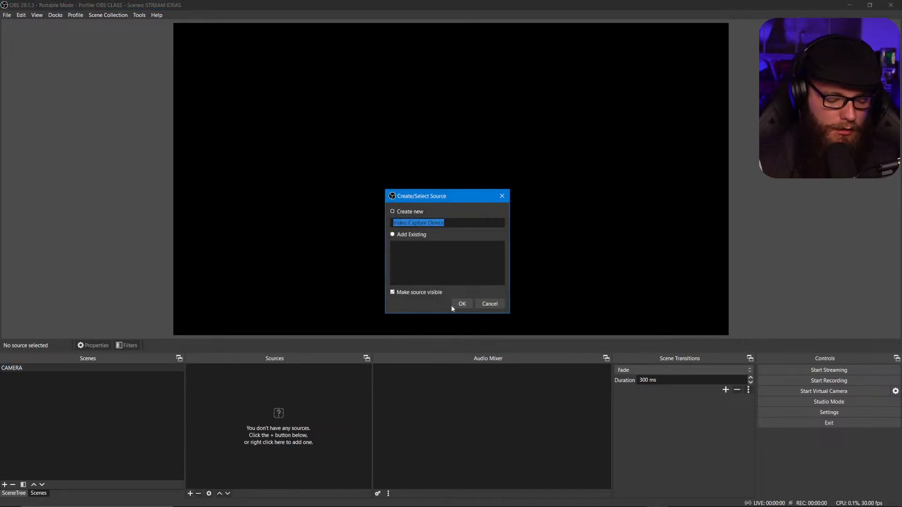
{"action": "type", "text": "ELGATO FA"}
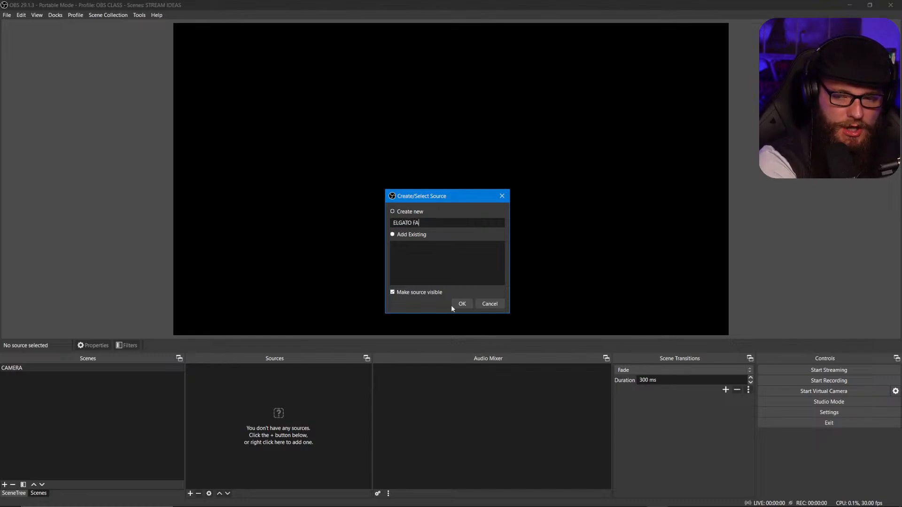
{"action": "type", "text": "CECAM"}
{"action": "key", "text": "Return"}
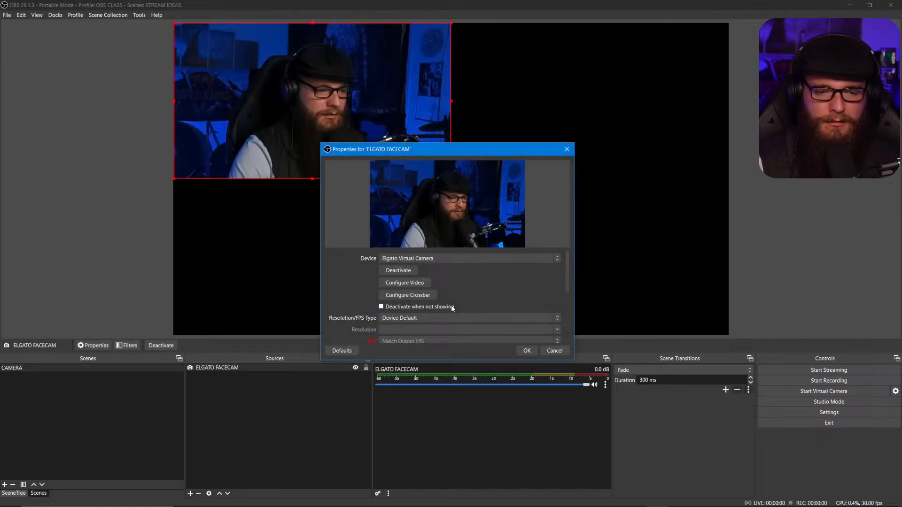
{"action": "left_click", "coordinate": [430, 260]}
{"action": "left_click", "coordinate": [438, 282]}
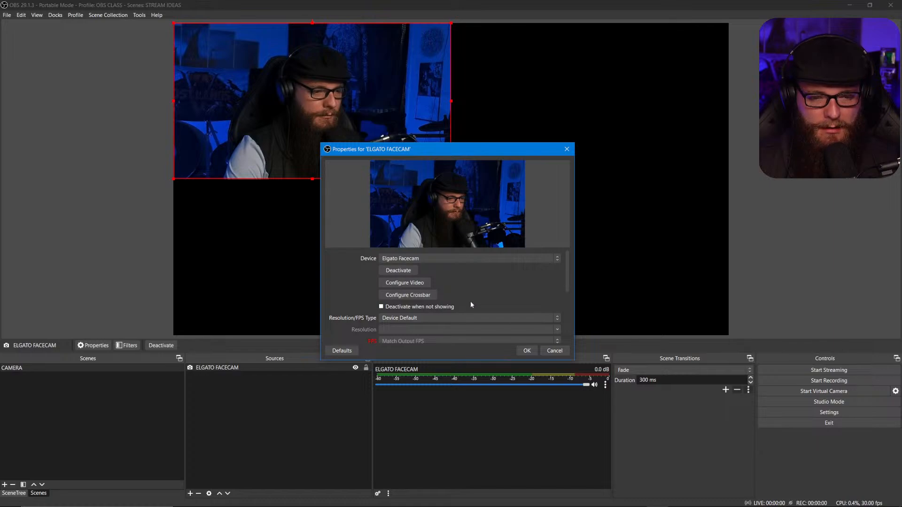
{"action": "left_click", "coordinate": [526, 350]}
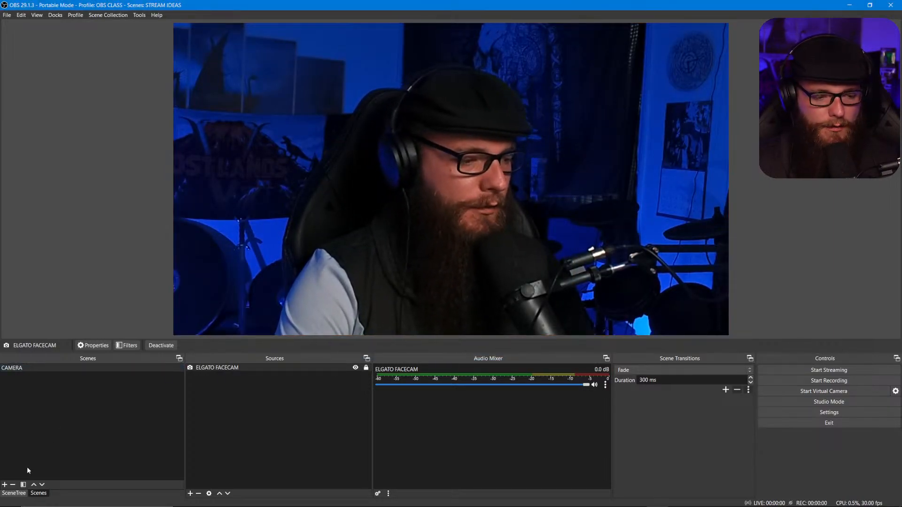
Create a scene named WHACKY CRAZY CAMERA THING and add the existing CAMERA scene to it as a source
{"action": "left_click", "coordinate": [5, 484]}
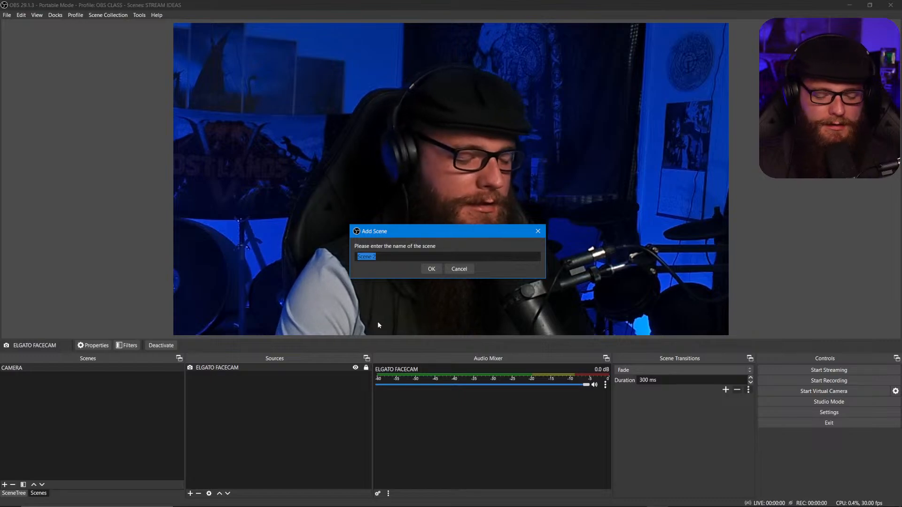
{"action": "type", "text": "WHACKY CRAZY CA"}
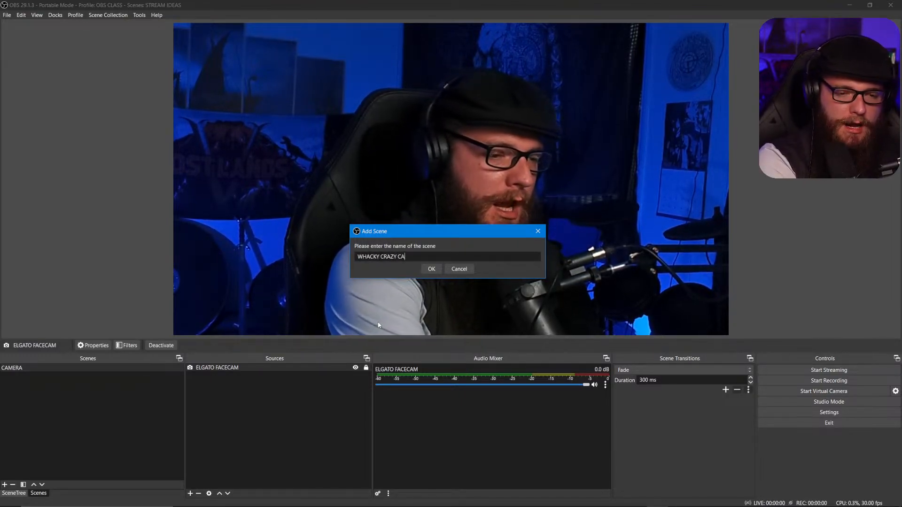
{"action": "type", "text": "MERA THING"}
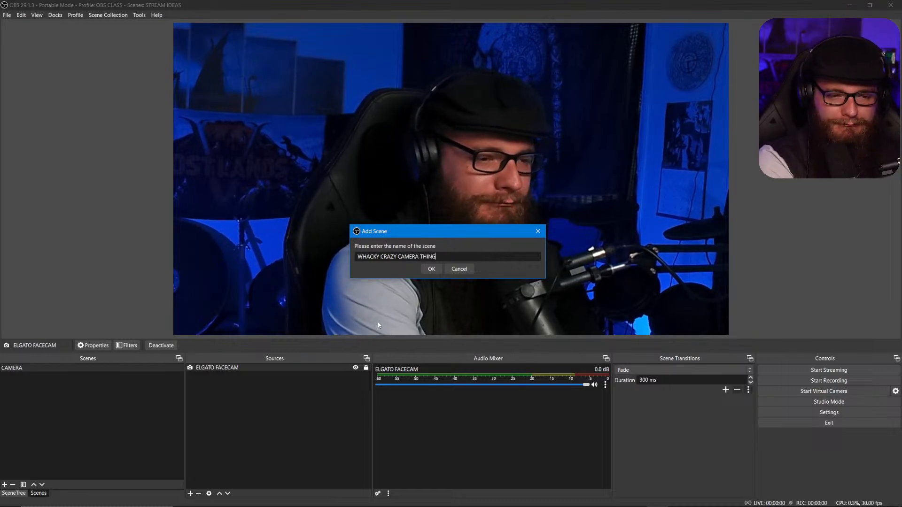
{"action": "key", "text": "Return"}
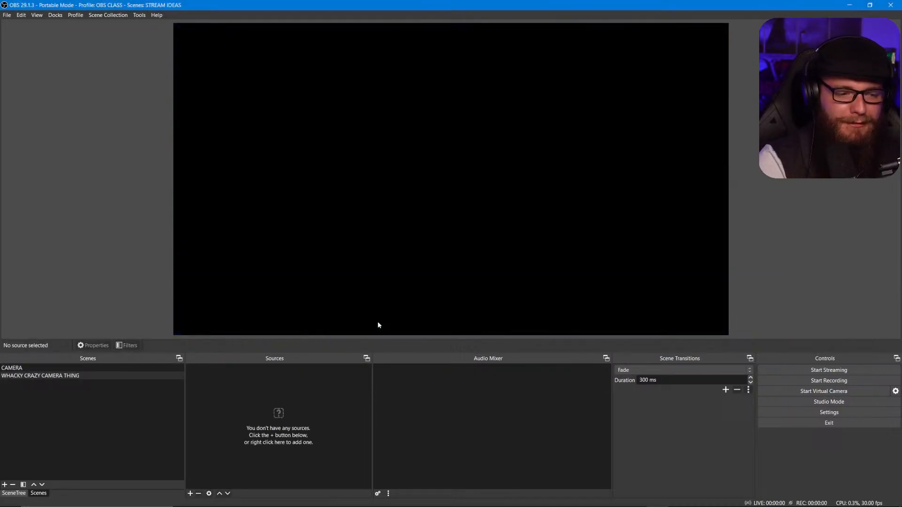
{"action": "left_click", "coordinate": [191, 493]}
{"action": "left_click", "coordinate": [221, 440]}
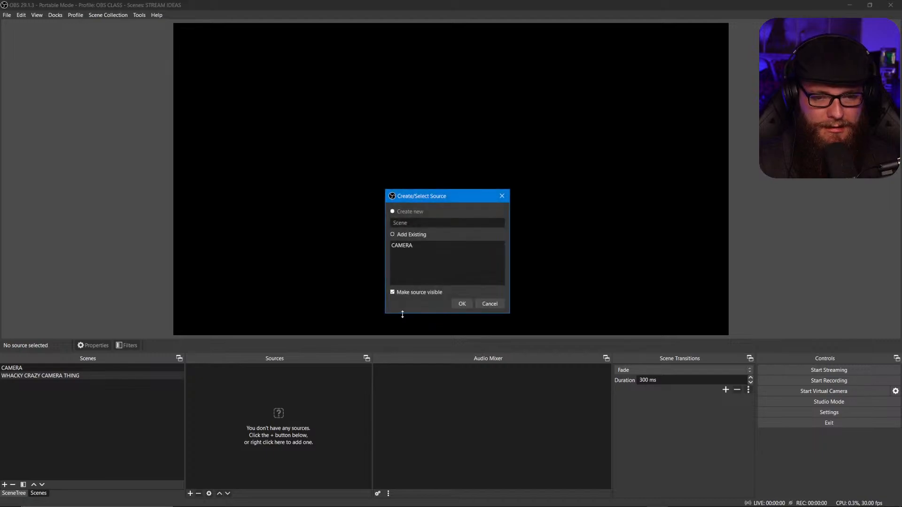
{"action": "left_click", "coordinate": [453, 304]}
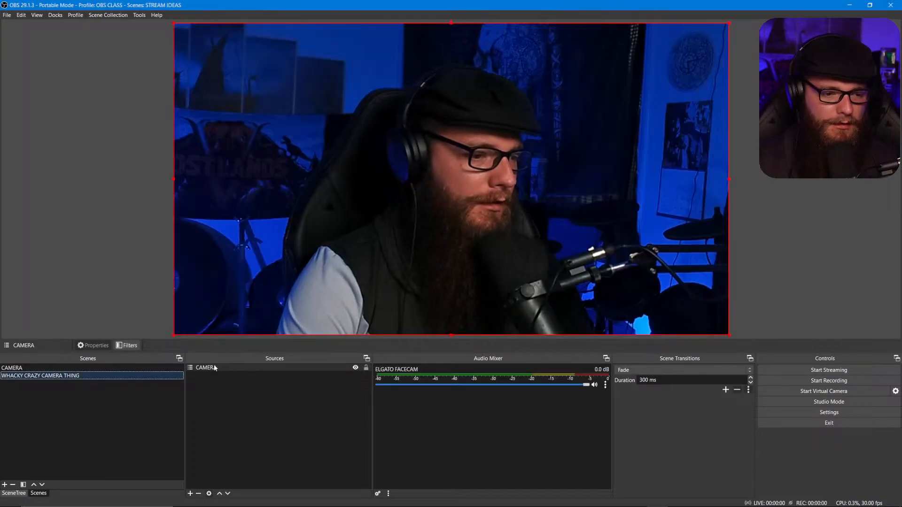
Add a Scroll filter to the WHACKY CRAZY CAMERA THING scene with horizontal speed 148 and vertical speed 145
{"action": "right_click", "coordinate": [104, 376]}
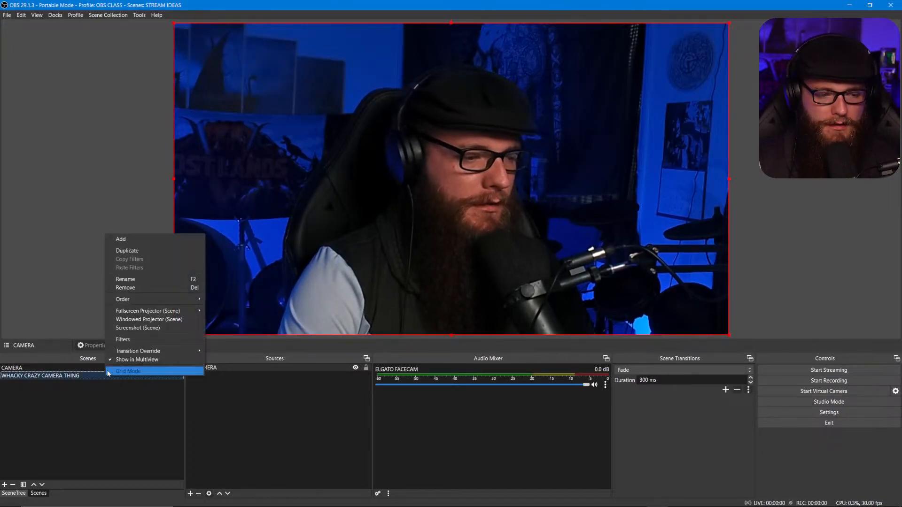
{"action": "left_click", "coordinate": [126, 336]}
{"action": "left_click", "coordinate": [303, 378]}
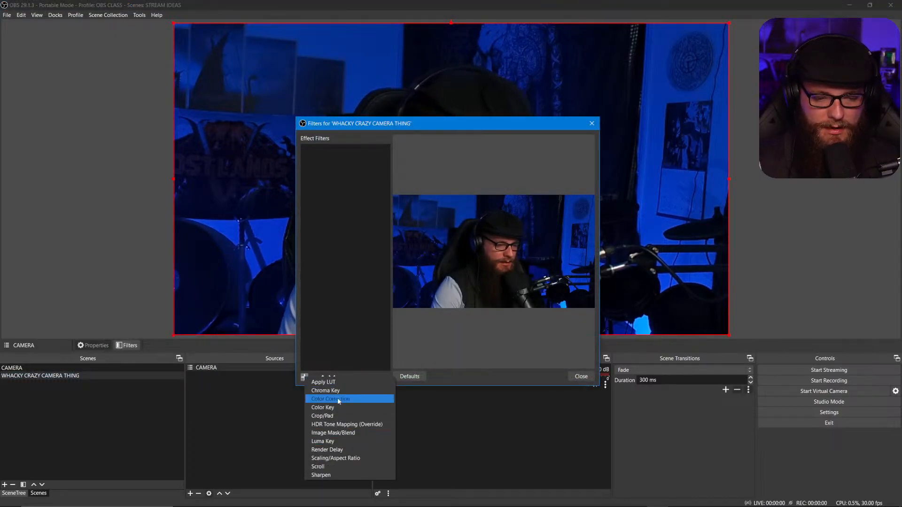
{"action": "left_click", "coordinate": [335, 466]}
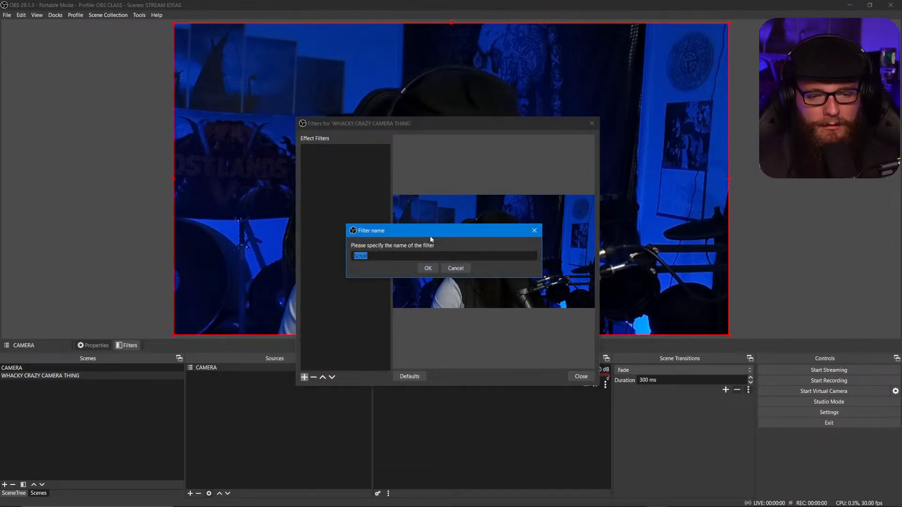
{"action": "left_click", "coordinate": [426, 267]}
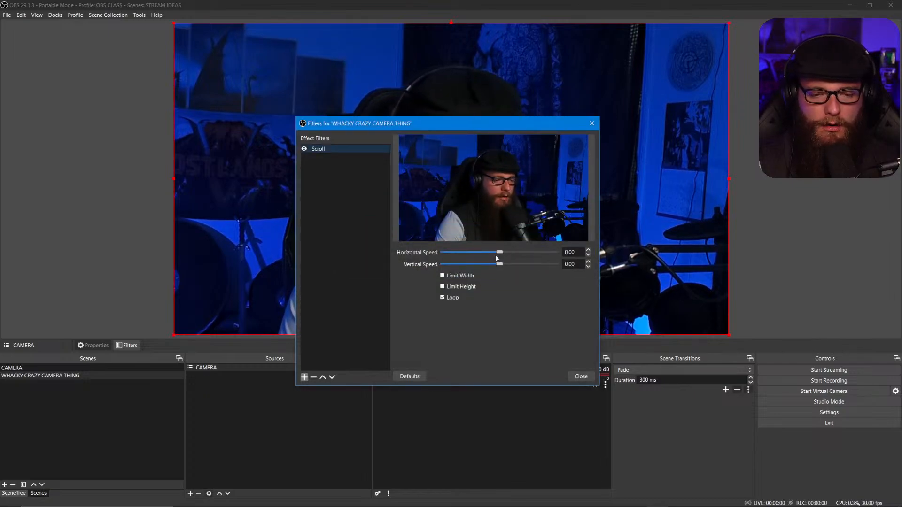
{"action": "mouse_move", "coordinate": [500, 252]}
{"action": "left_mouse_down"}
{"action": "mouse_move", "coordinate": [511, 252]}
{"action": "mouse_move", "coordinate": [514, 266]}
{"action": "mouse_move", "coordinate": [523, 254]}
{"action": "mouse_move", "coordinate": [516, 267]}
{"action": "mouse_move", "coordinate": [516, 253]}
{"action": "left_mouse_up"}
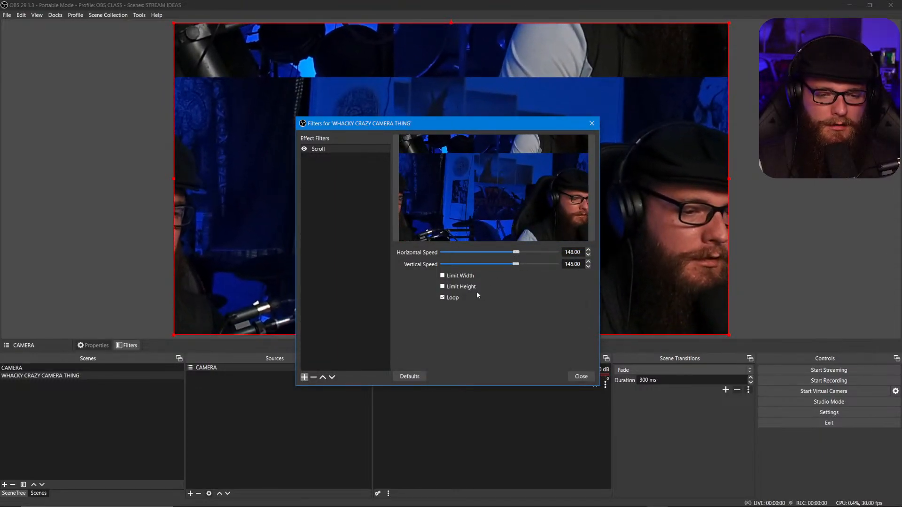
Try the Scroll filter's Limit Width and Limit Height options one after the other, switching each off again
{"action": "left_click", "coordinate": [442, 276]}
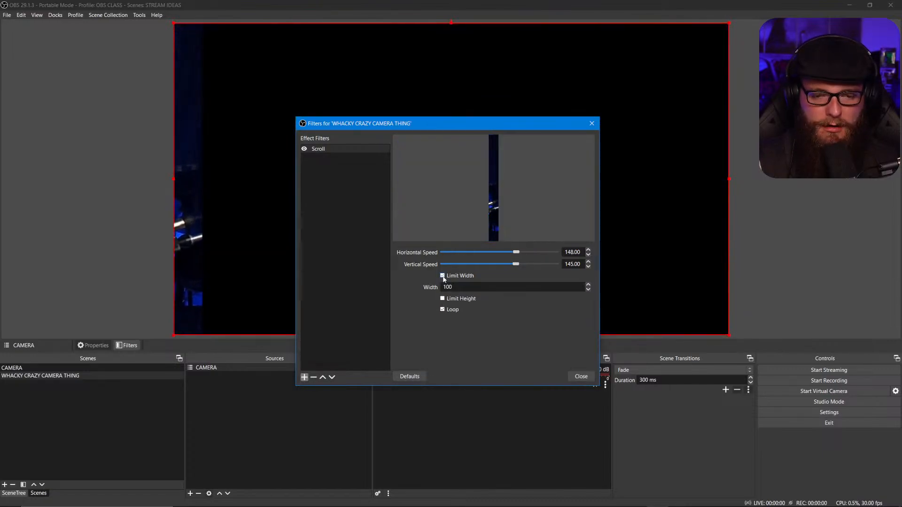
{"action": "left_click", "coordinate": [442, 276]}
{"action": "left_click", "coordinate": [442, 286]}
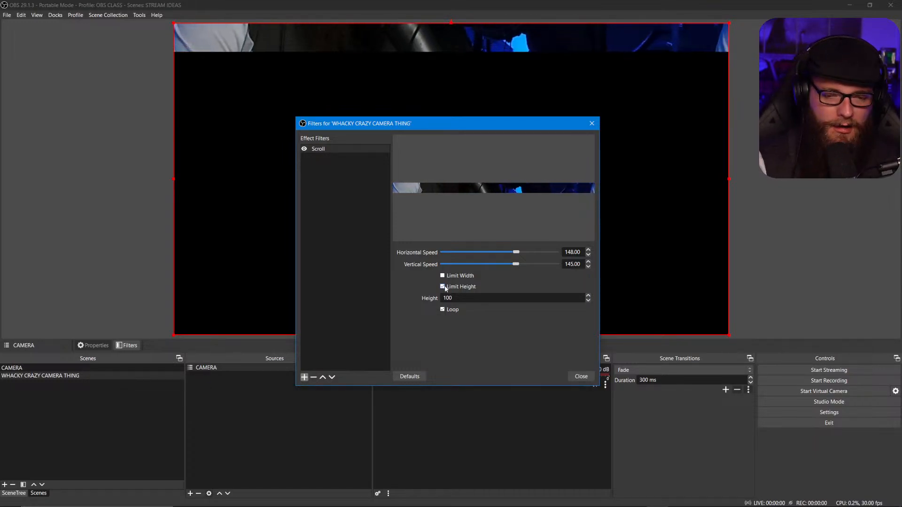
{"action": "left_click", "coordinate": [442, 286]}
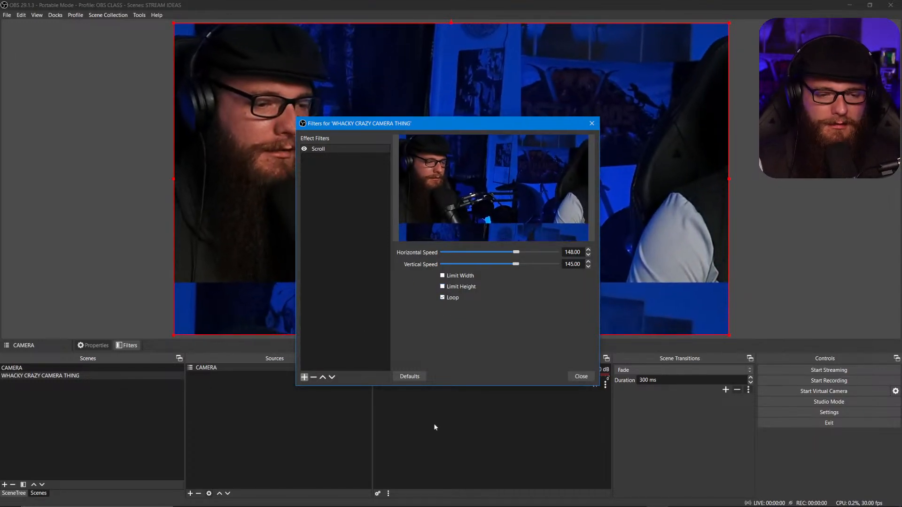
Add a Color Correction filter to the scene with gamma 0.32, contrast -0.61, brightness -0.4529, saturation 3.11 and opacity 0.8410
{"action": "left_click", "coordinate": [304, 377]}
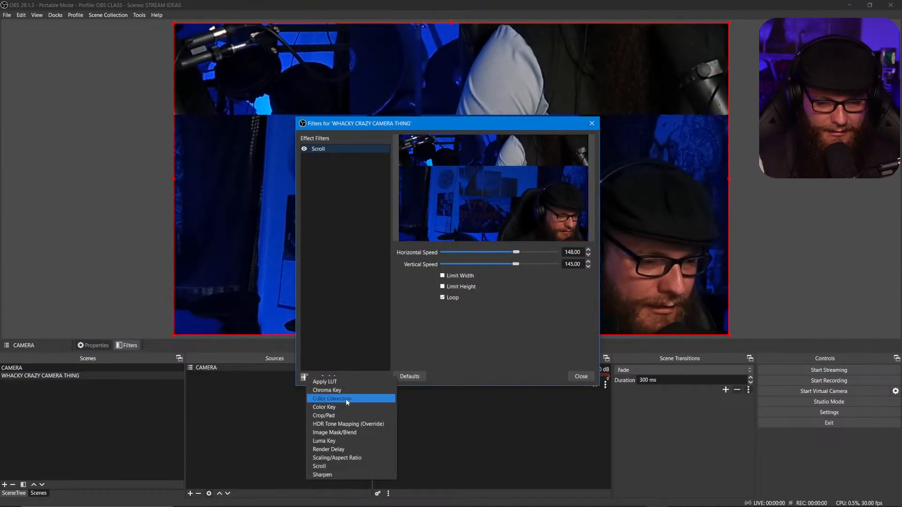
{"action": "left_click", "coordinate": [345, 399]}
{"action": "left_click", "coordinate": [429, 268]}
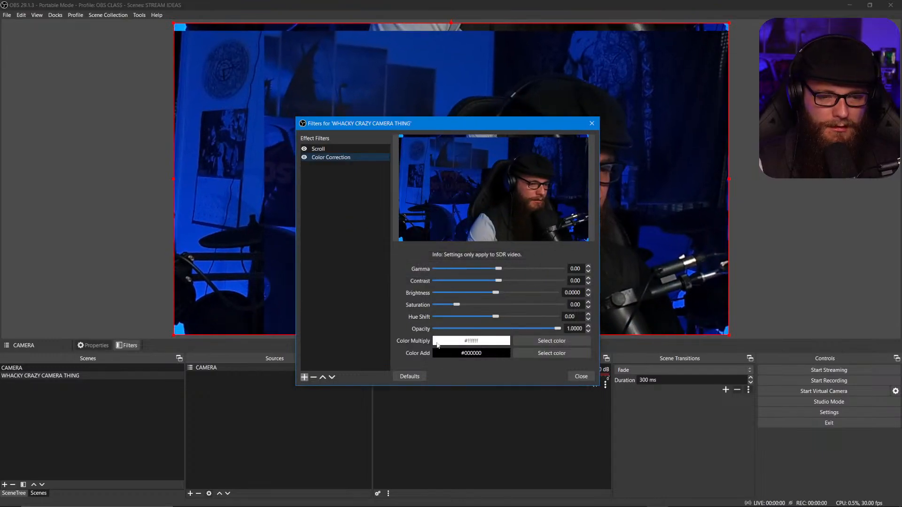
{"action": "left_click_drag", "start_coordinate": [599, 314], "coordinate": [541, 311]}
{"action": "left_click_drag", "start_coordinate": [494, 294], "coordinate": [468, 296]}
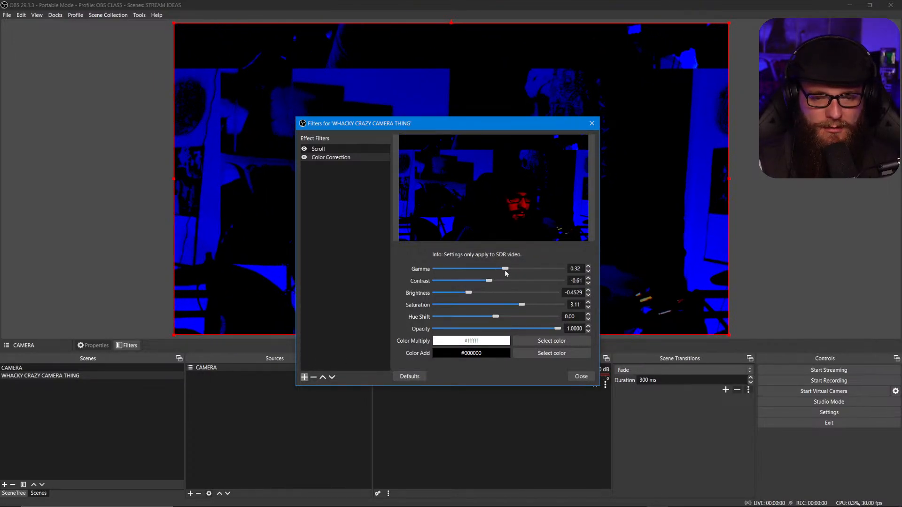
{"action": "left_click_drag", "start_coordinate": [557, 330], "coordinate": [538, 330]}
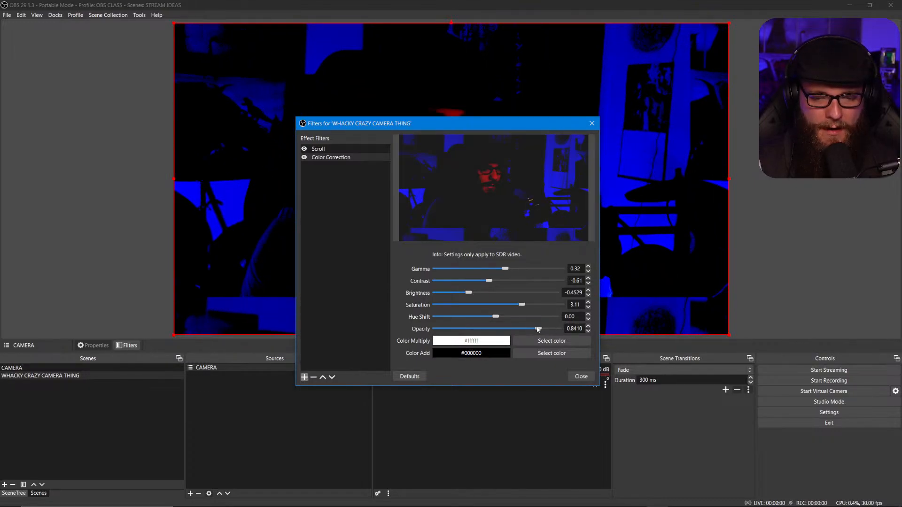
{"action": "left_click", "coordinate": [581, 377]}
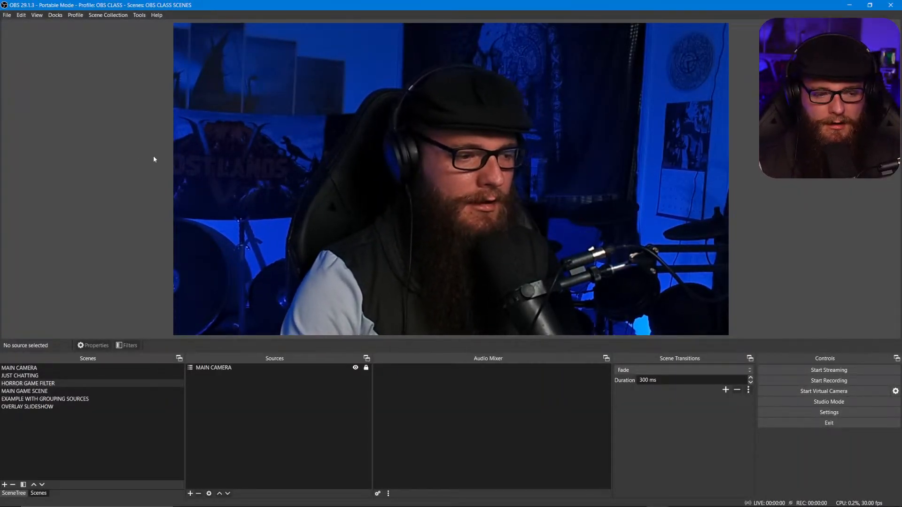
Switch to the JUST CHATTING scene and test the ANNOUNCEMENTS group's hotkey by hiding and showing the group
{"action": "left_click", "coordinate": [62, 375]}
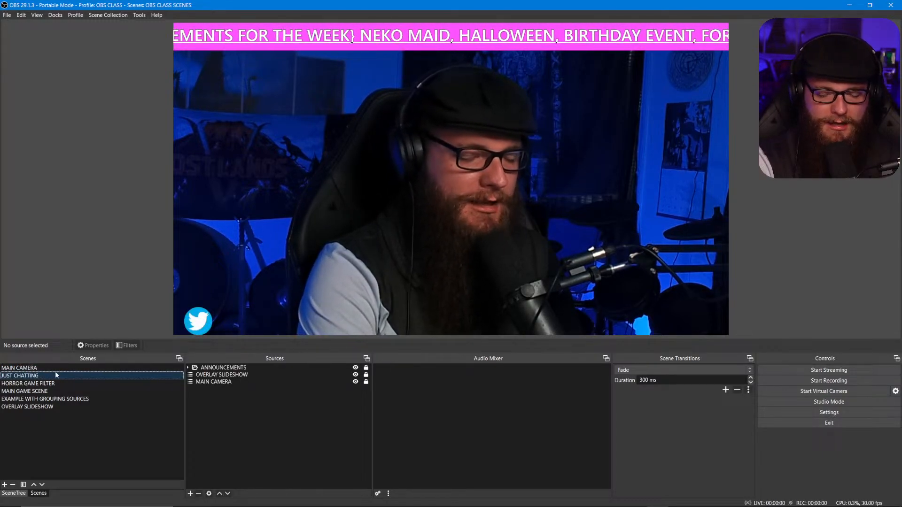
{"action": "key", "text": "F1"}
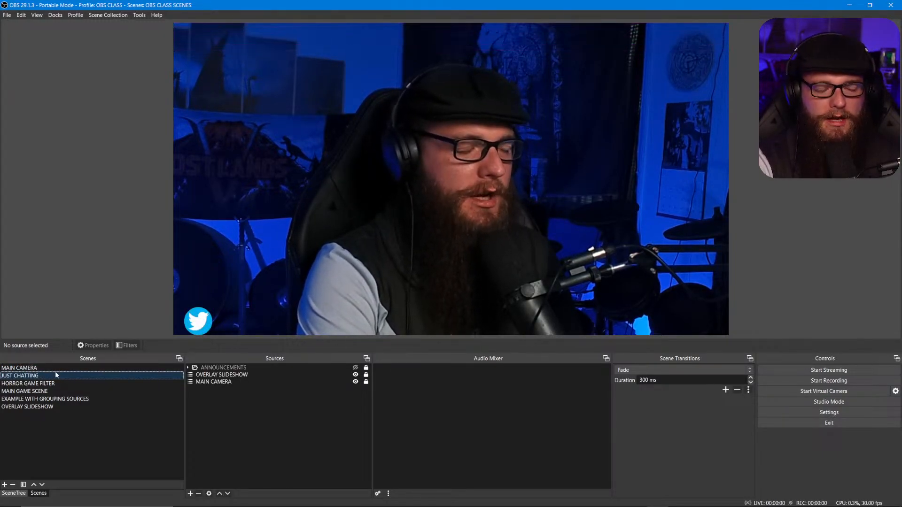
{"action": "key", "text": "F1"}
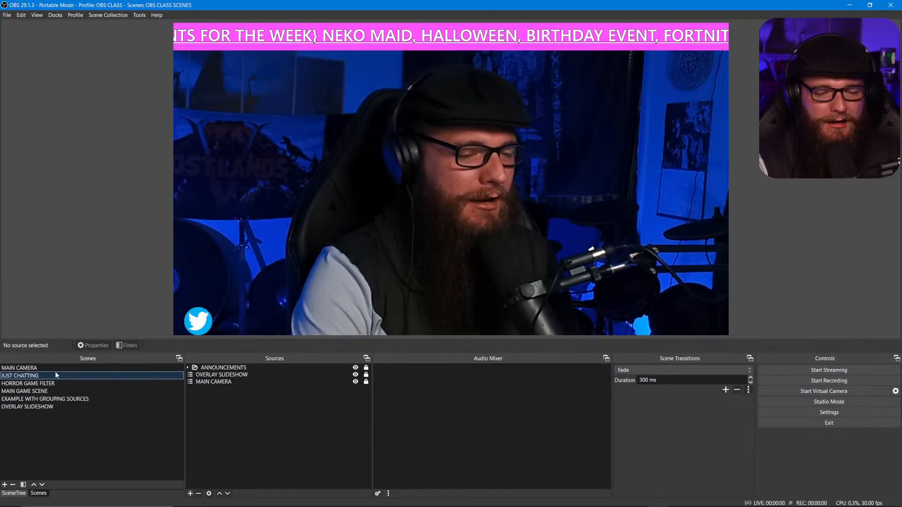
Look through the hotkey assignments in the settings
{"action": "left_click", "coordinate": [775, 412]}
{"action": "left_click", "coordinate": [298, 204]}
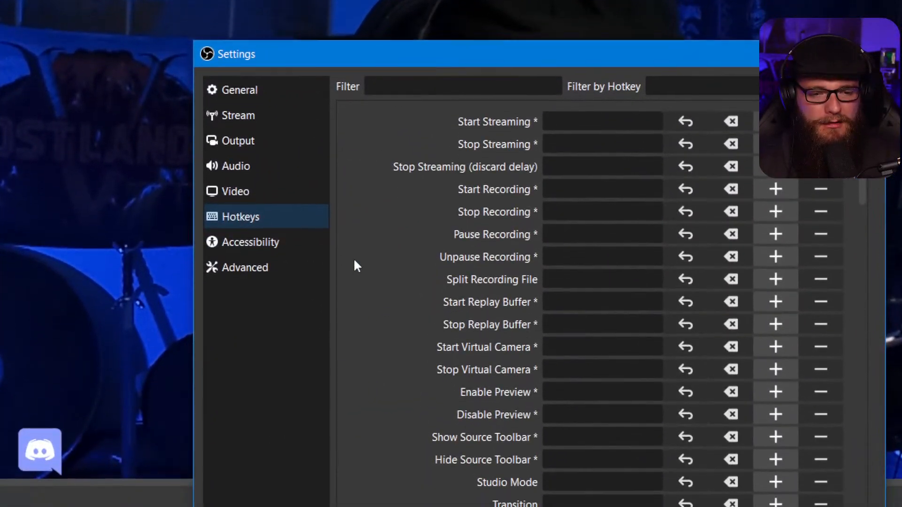
{"action": "scroll", "coordinate": [355, 260], "scroll_direction": "down", "scroll_amount": 3}
{"action": "scroll", "coordinate": [356, 255], "scroll_direction": "down", "scroll_amount": 7}
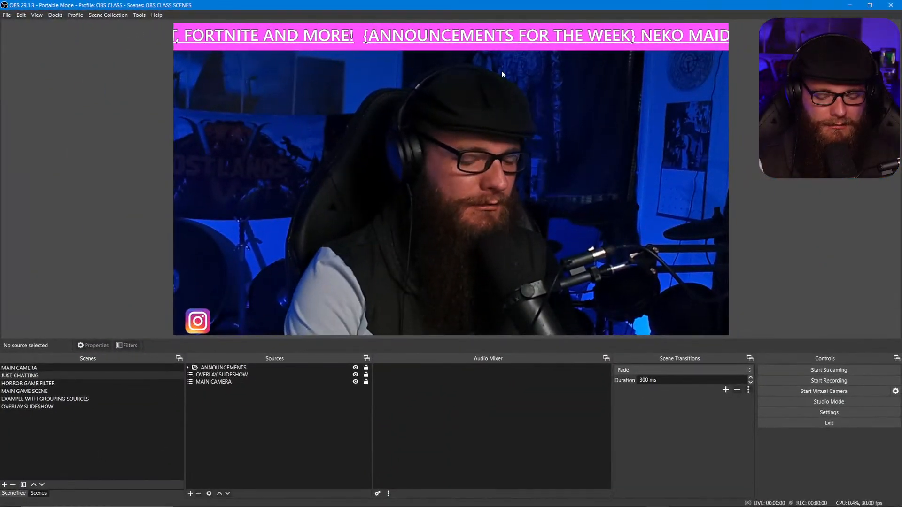
Hide the ANNOUNCEMENTS group in the JUST CHATTING scene and check the available scene transitions
{"action": "key", "text": "F1"}
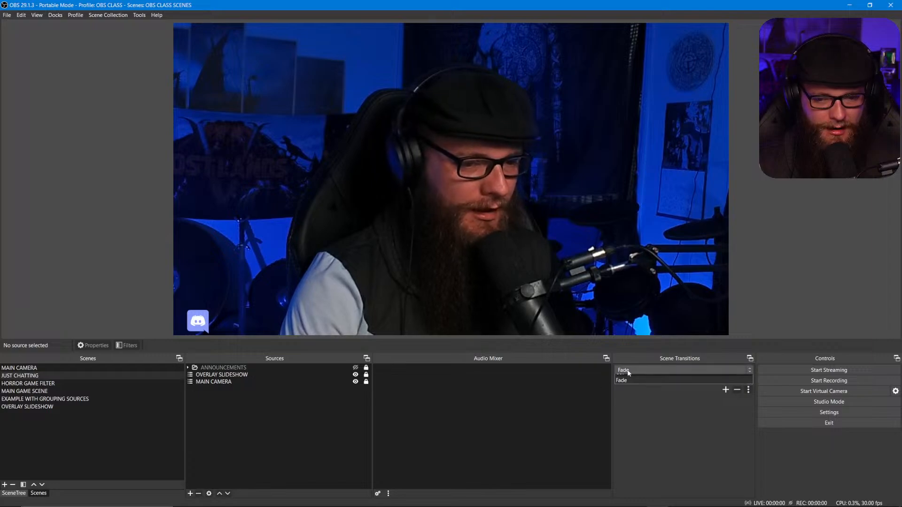
{"action": "left_click", "coordinate": [628, 372]}
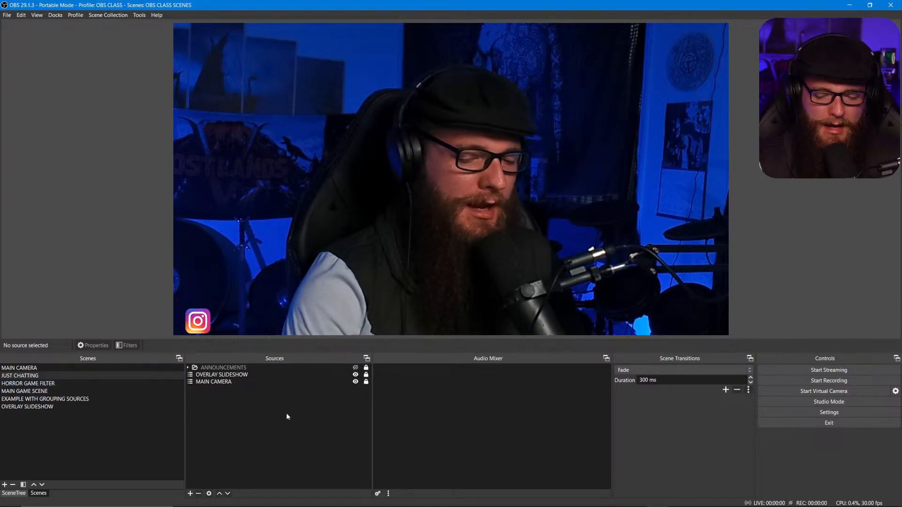
Create a new scene named MULITPLE CAMERS
{"action": "left_click", "coordinate": [6, 484]}
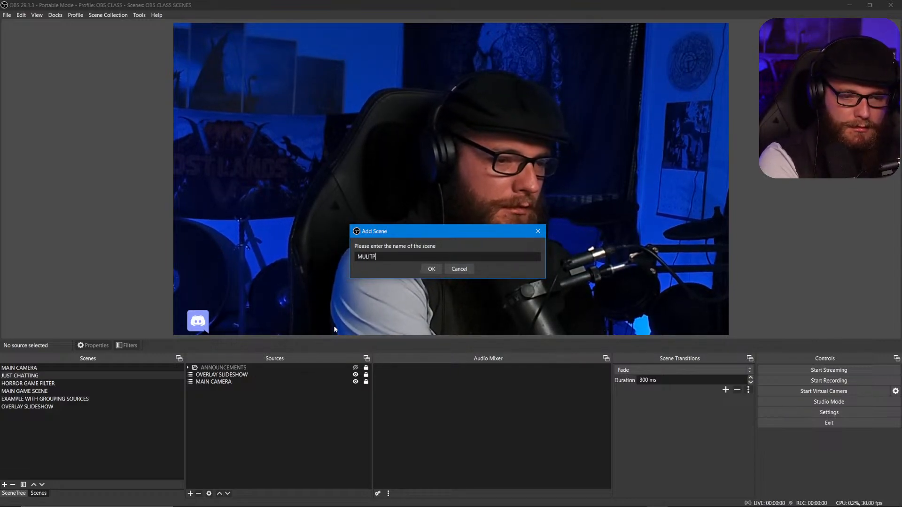
{"action": "type", "text": "LE CAMERS"}
{"action": "key", "text": "Return"}
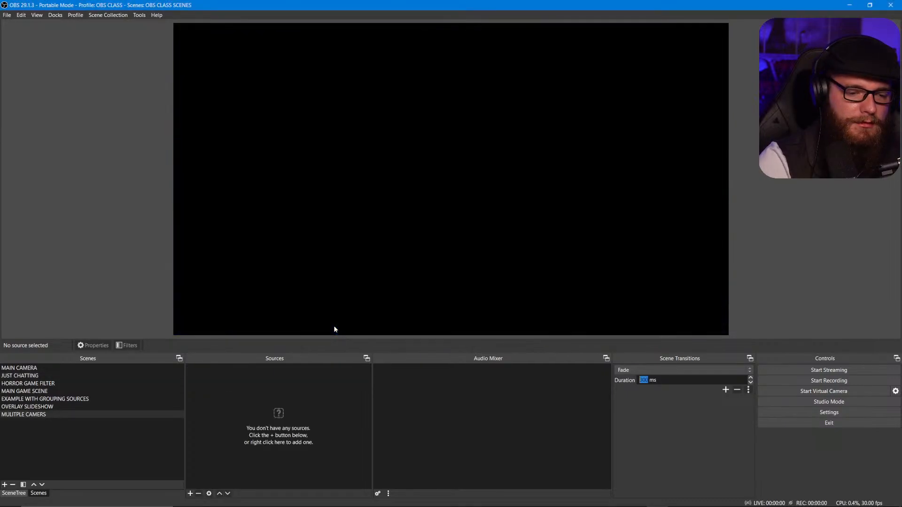
Add the existing MAIN CAMERA scene as a source and scale it down to about the canvas's upper-left quarter
{"action": "left_click", "coordinate": [191, 494]}
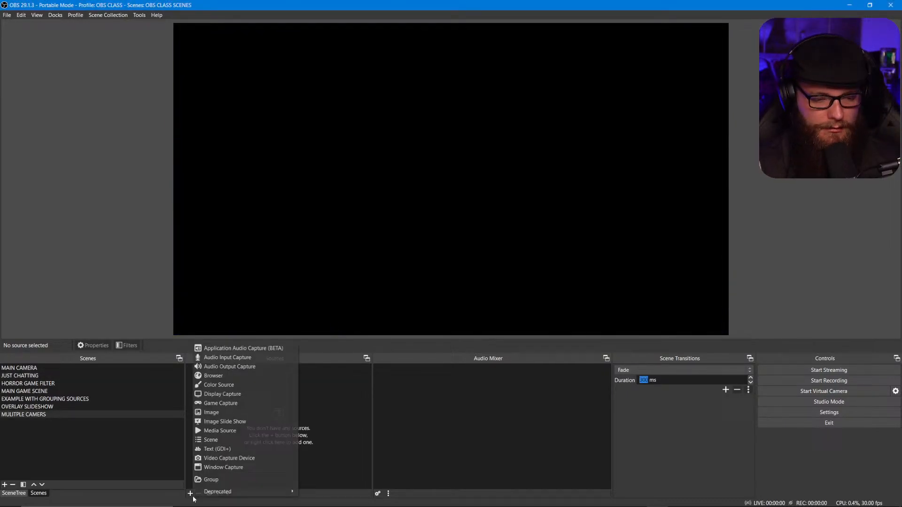
{"action": "left_click", "coordinate": [211, 439]}
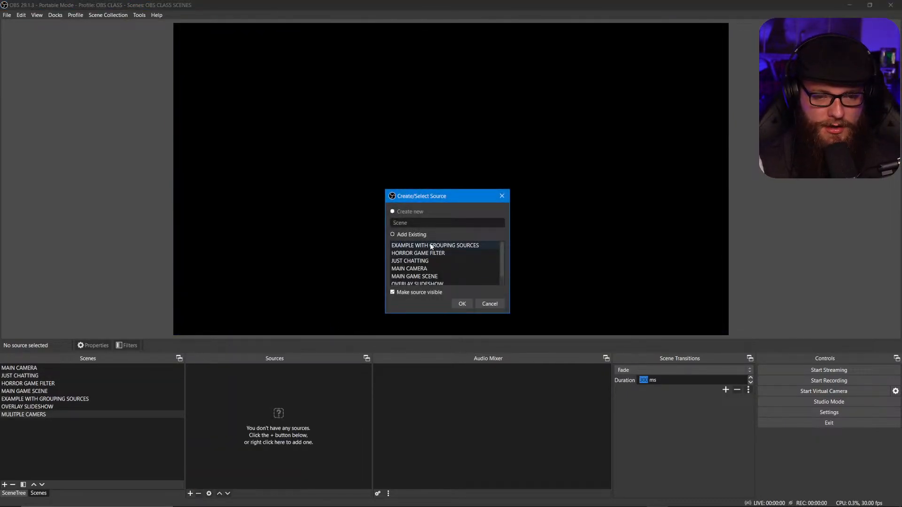
{"action": "left_click", "coordinate": [461, 304]}
{"action": "left_click_drag", "start_coordinate": [728, 335], "coordinate": [440, 183]}
Copy the MAIN CAMERA source and paste it as a reference three times in the scene
{"action": "right_click", "coordinate": [310, 370]}
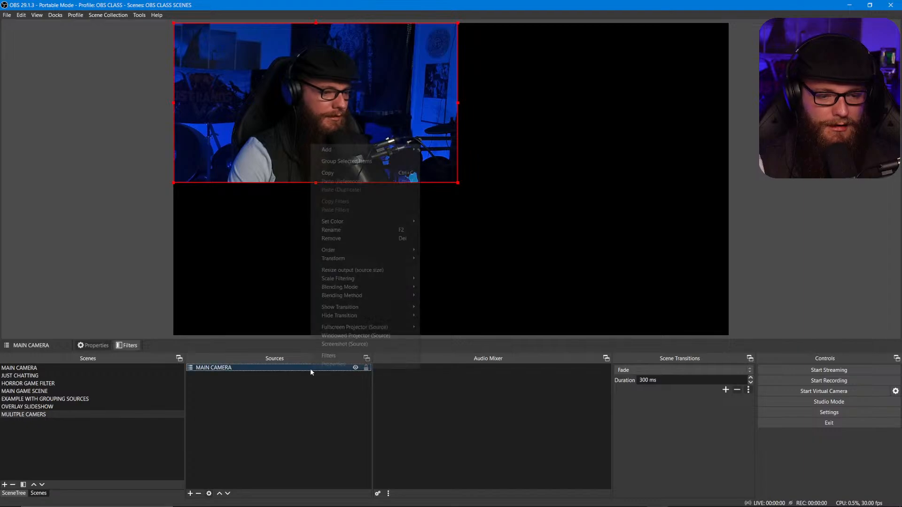
{"action": "left_click", "coordinate": [339, 173]}
{"action": "right_click", "coordinate": [268, 391]}
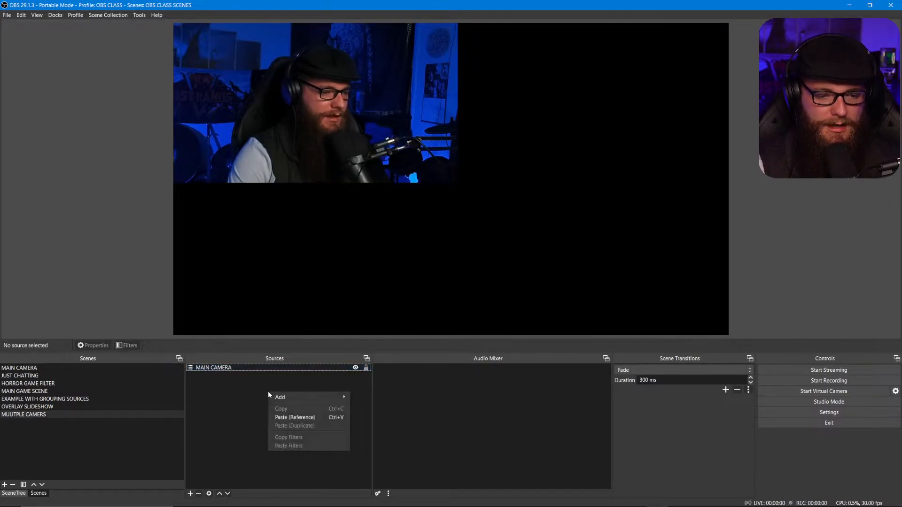
{"action": "left_click", "coordinate": [288, 418]}
{"action": "right_click", "coordinate": [275, 410]}
{"action": "left_click", "coordinate": [293, 436]}
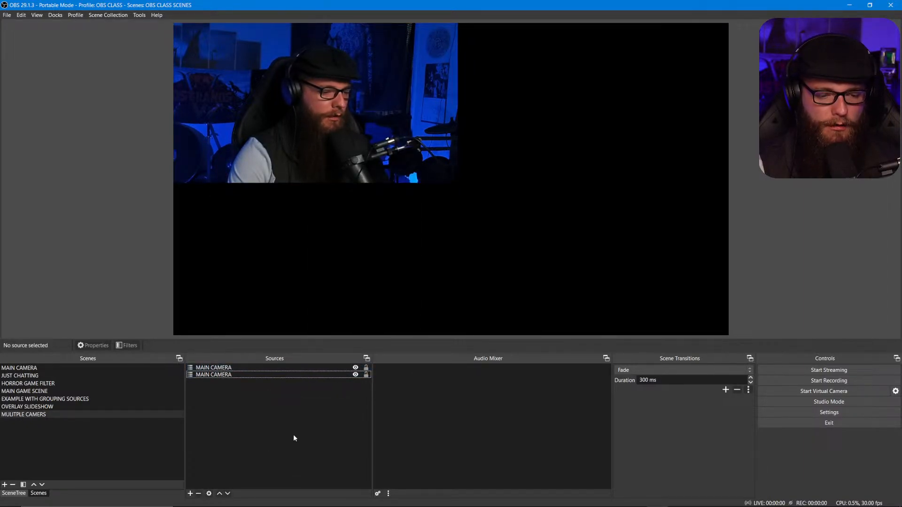
{"action": "right_click", "coordinate": [269, 424]}
{"action": "left_click", "coordinate": [289, 446]}
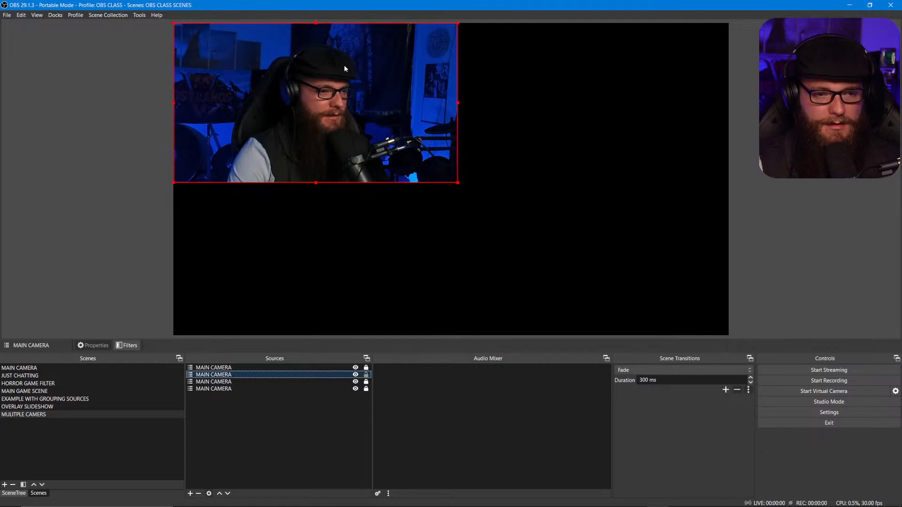
Move one MAIN CAMERA copy to the canvas's upper-right quarter, flush against the first camera, and lock it
{"action": "left_click_drag", "start_coordinate": [344, 69], "coordinate": [544, 107]}
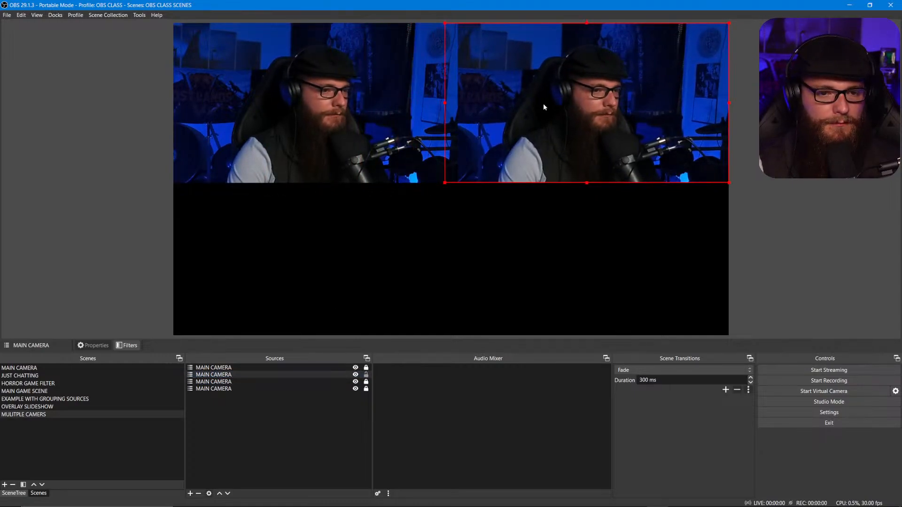
{"action": "left_click_drag", "start_coordinate": [491, 165], "coordinate": [497, 157]}
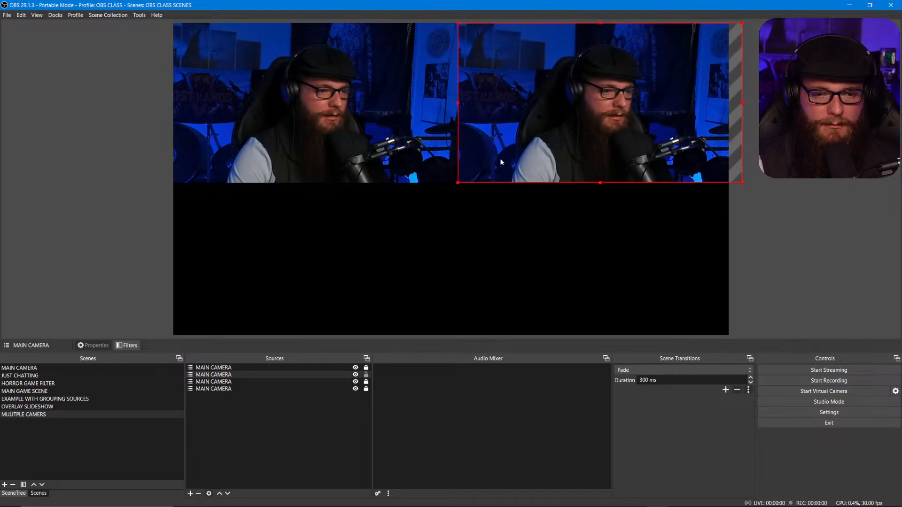
{"action": "left_click", "coordinate": [769, 253]}
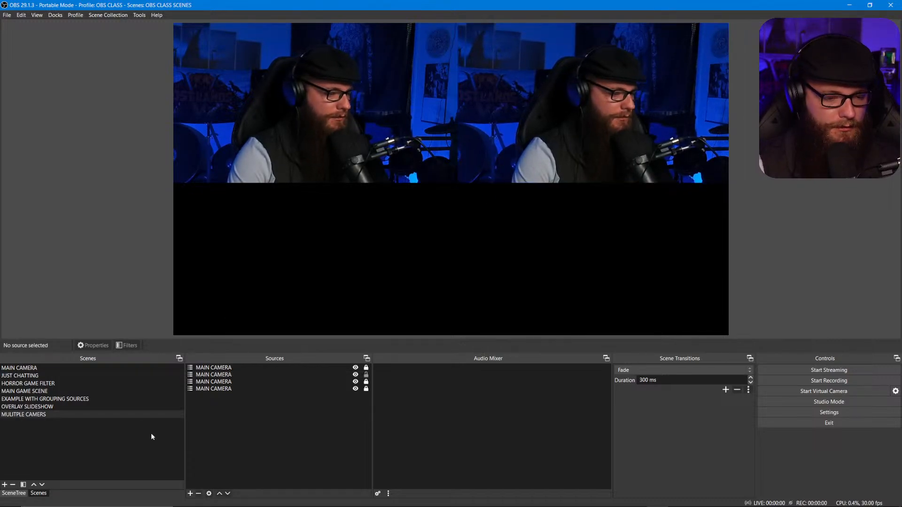
{"action": "left_click", "coordinate": [364, 375]}
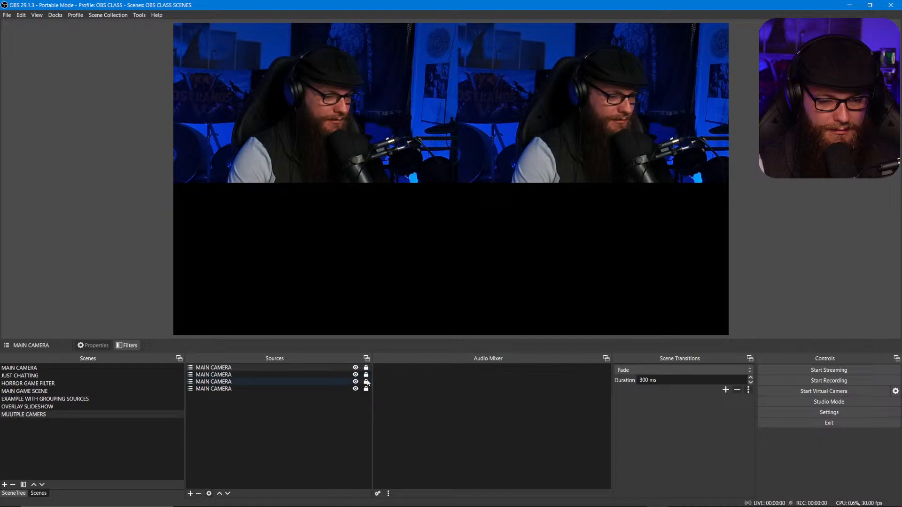
Move the two remaining MAIN CAMERA copies to the canvas's lower-left and lower-right quarters
{"action": "left_click_drag", "start_coordinate": [305, 112], "coordinate": [305, 264]}
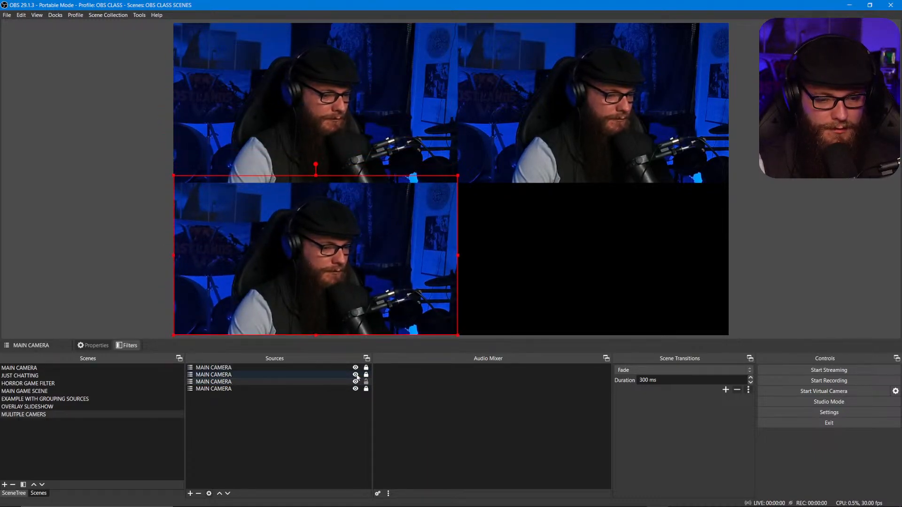
{"action": "left_click", "coordinate": [337, 389]}
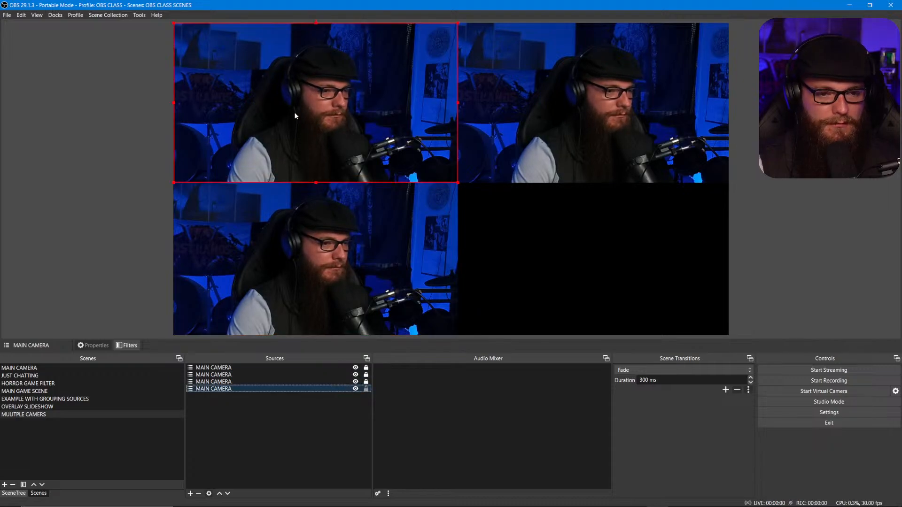
{"action": "left_click_drag", "start_coordinate": [294, 112], "coordinate": [573, 270]}
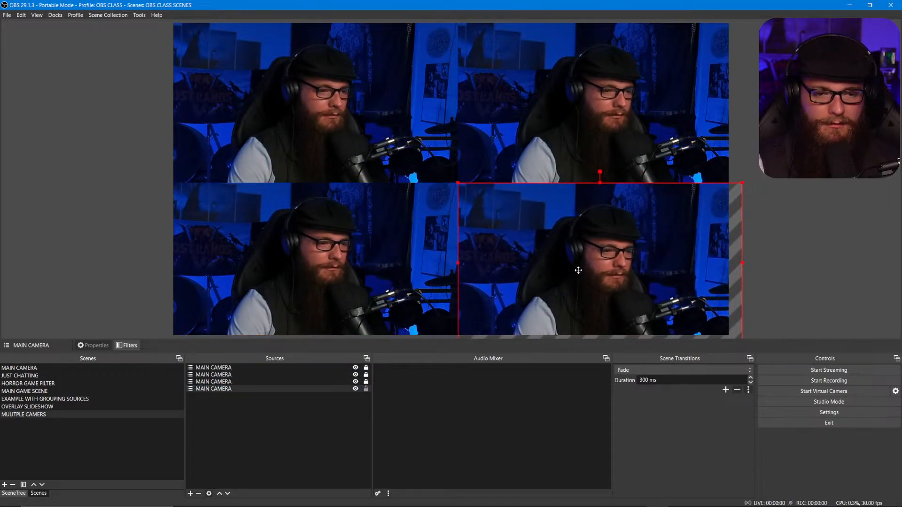
{"action": "left_click", "coordinate": [751, 182]}
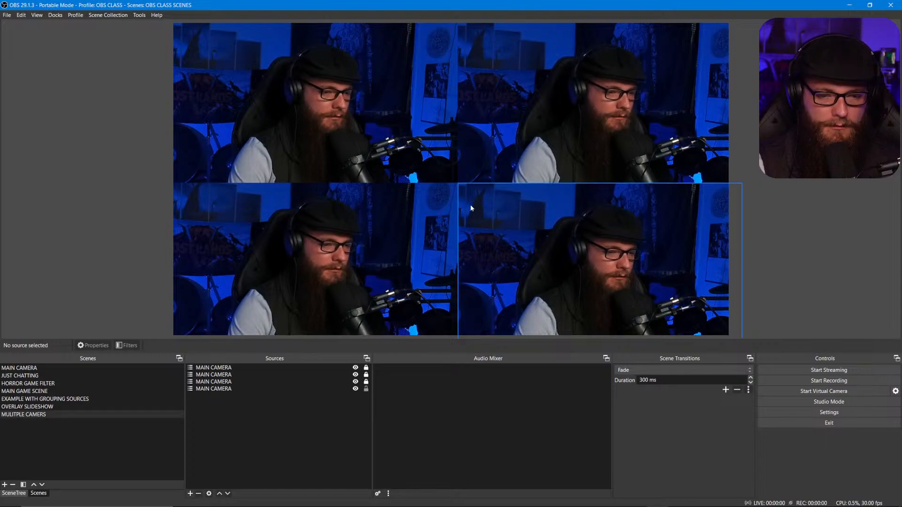
Lock the placed copies, unlock the upper-right MAIN CAMERA copy and flip it horizontally
{"action": "left_click", "coordinate": [348, 382]}
{"action": "left_click", "coordinate": [366, 382]}
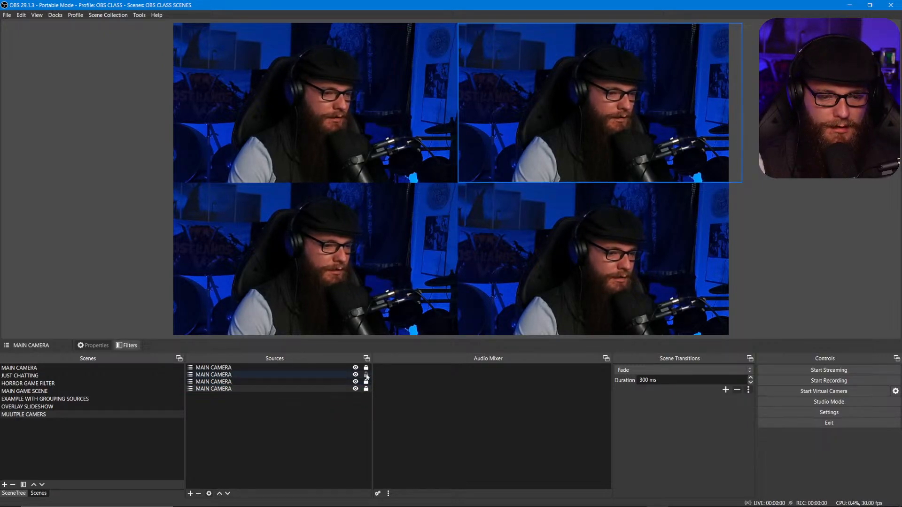
{"action": "left_click", "coordinate": [344, 374]}
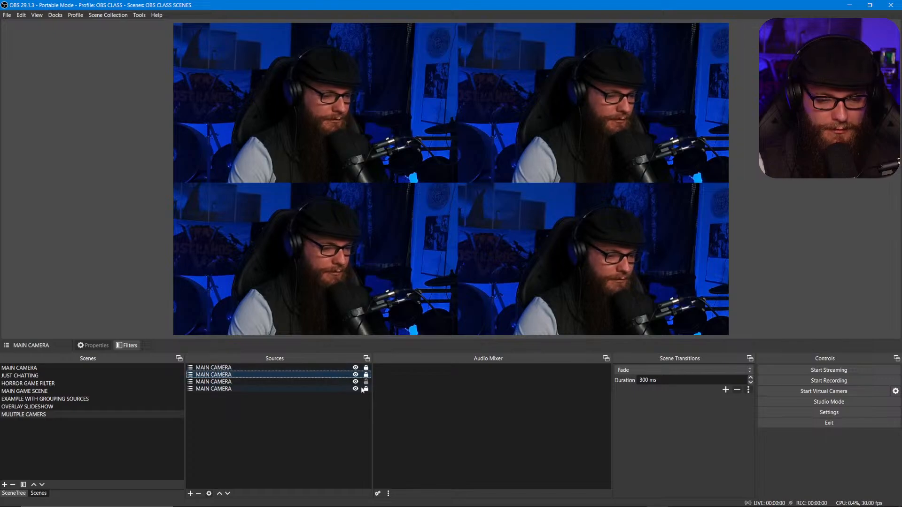
{"action": "left_click", "coordinate": [337, 380]}
{"action": "right_click", "coordinate": [337, 380]}
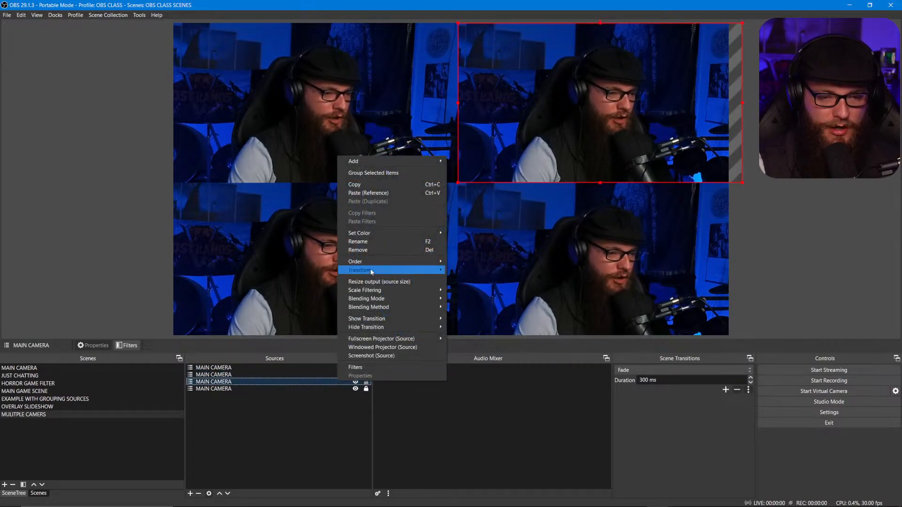
{"action": "mouse_move", "coordinate": [370, 271]}
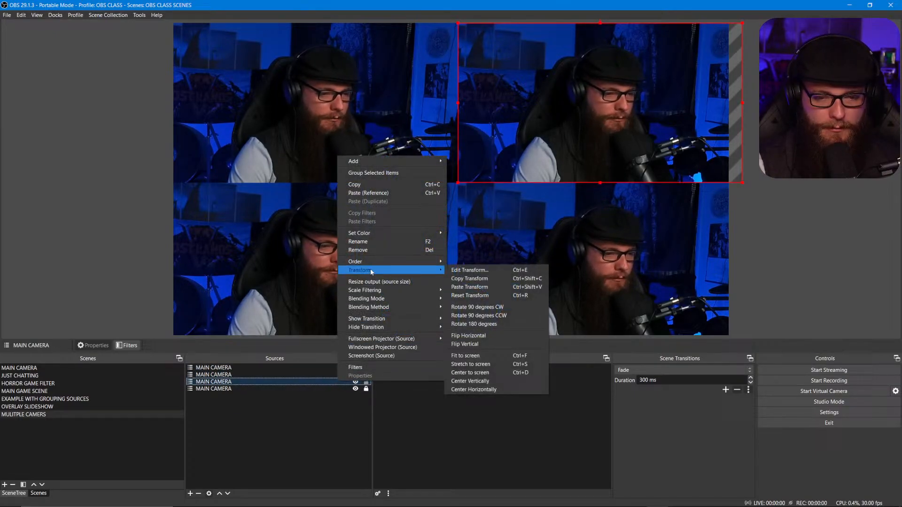
{"action": "left_click", "coordinate": [469, 336]}
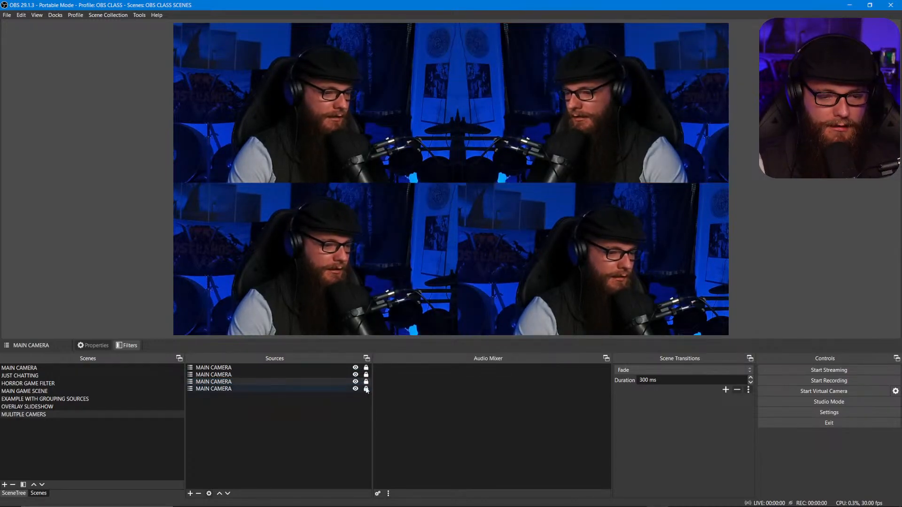
Flip the lower-right MAIN CAMERA copy horizontally and lock it
{"action": "left_click", "coordinate": [340, 388]}
{"action": "right_click", "coordinate": [340, 387]}
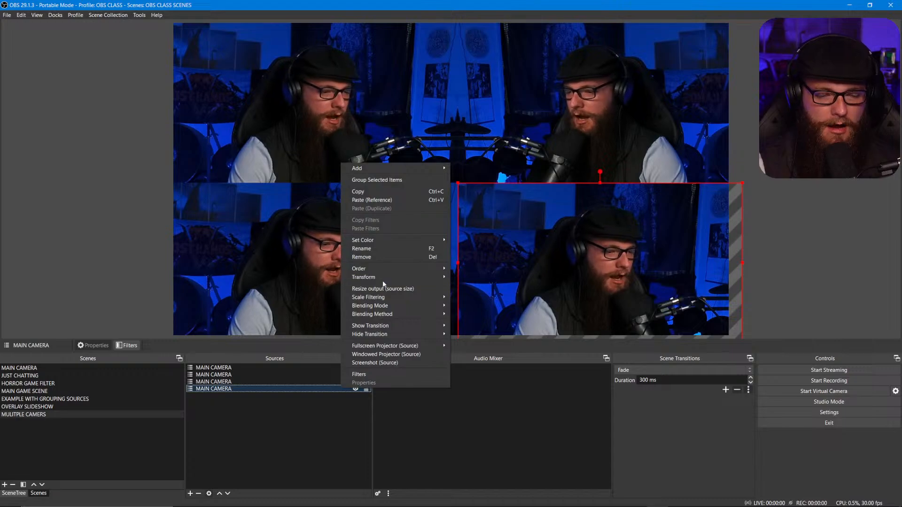
{"action": "mouse_move", "coordinate": [386, 280]}
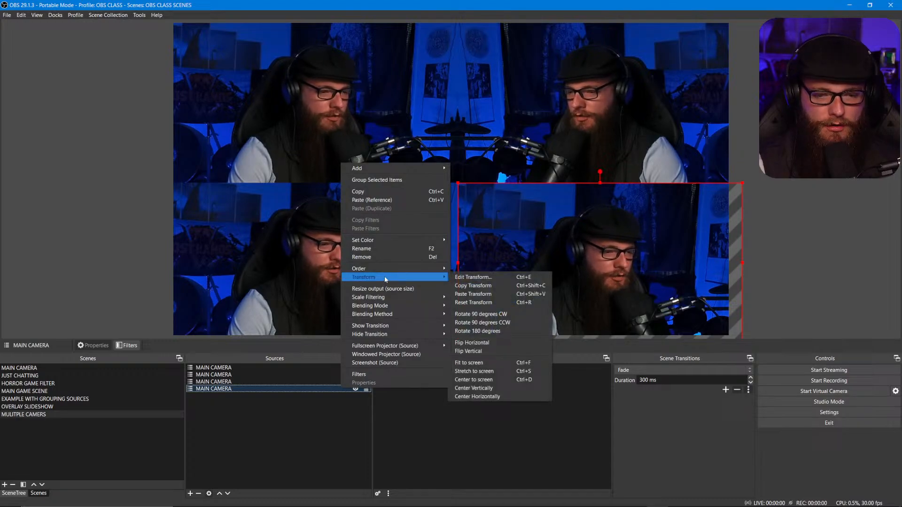
{"action": "left_click", "coordinate": [468, 343]}
{"action": "left_click", "coordinate": [366, 389]}
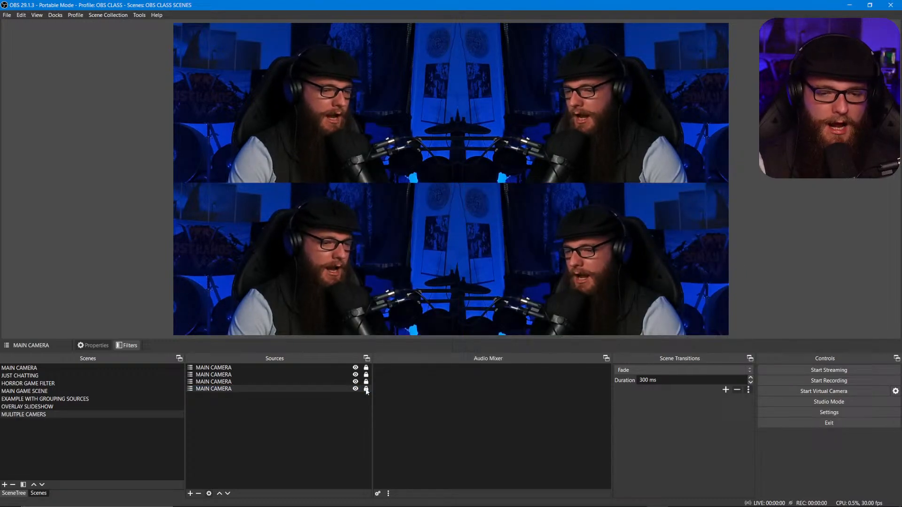
{"action": "left_click", "coordinate": [77, 258]}
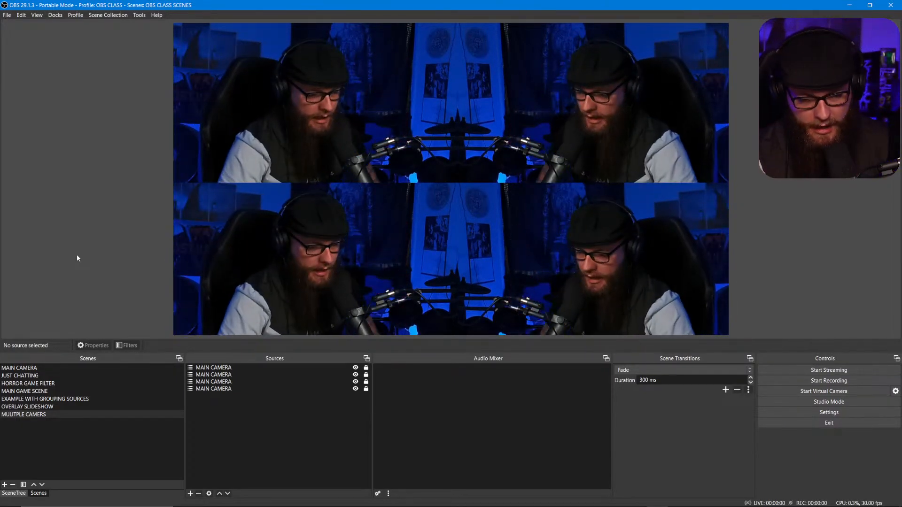
Add an Image Mask/Blend filter with its default name to the MULITPLE CAMERS scene
{"action": "right_click", "coordinate": [64, 415]}
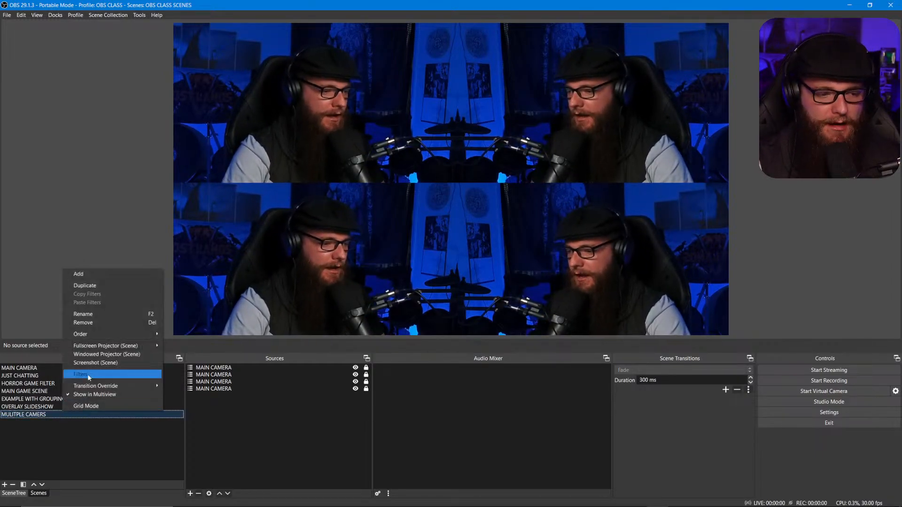
{"action": "left_click", "coordinate": [87, 374]}
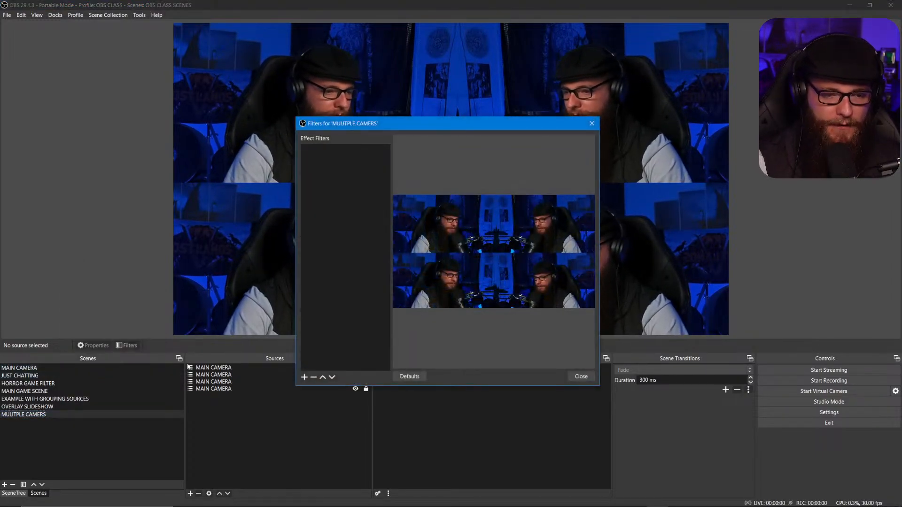
{"action": "left_click", "coordinate": [304, 378]}
{"action": "left_click", "coordinate": [315, 366]}
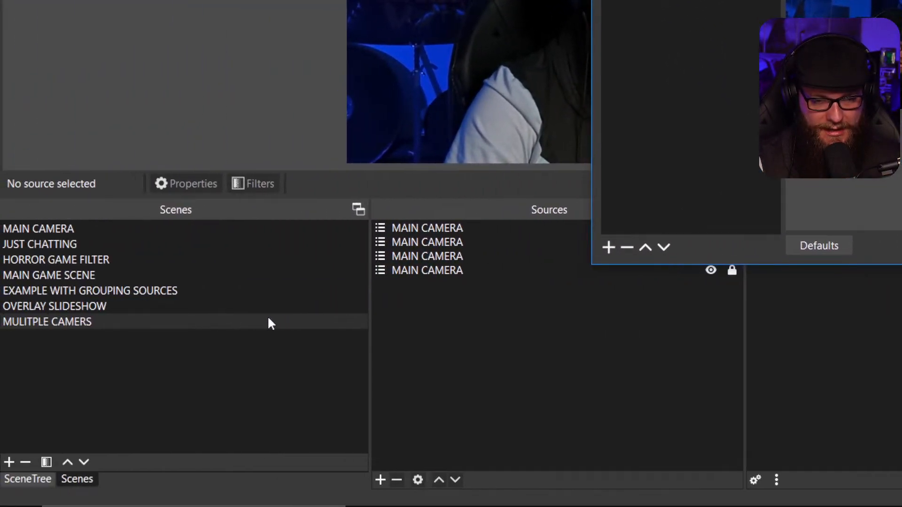
{"action": "left_click", "coordinate": [608, 247]}
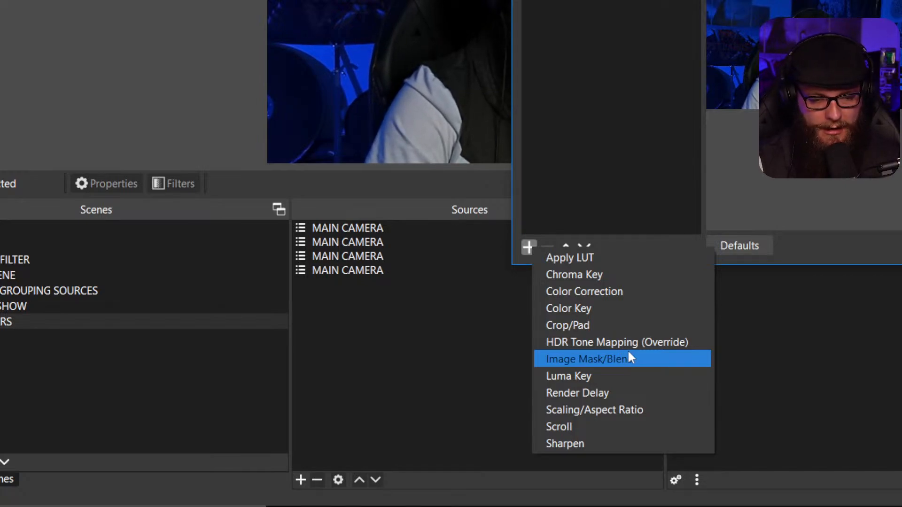
{"action": "left_click", "coordinate": [628, 358]}
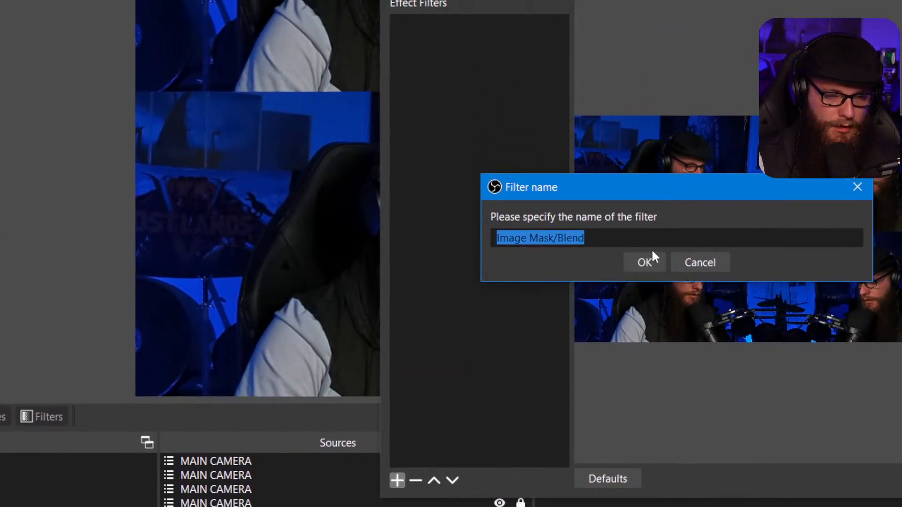
{"action": "left_click", "coordinate": [646, 249]}
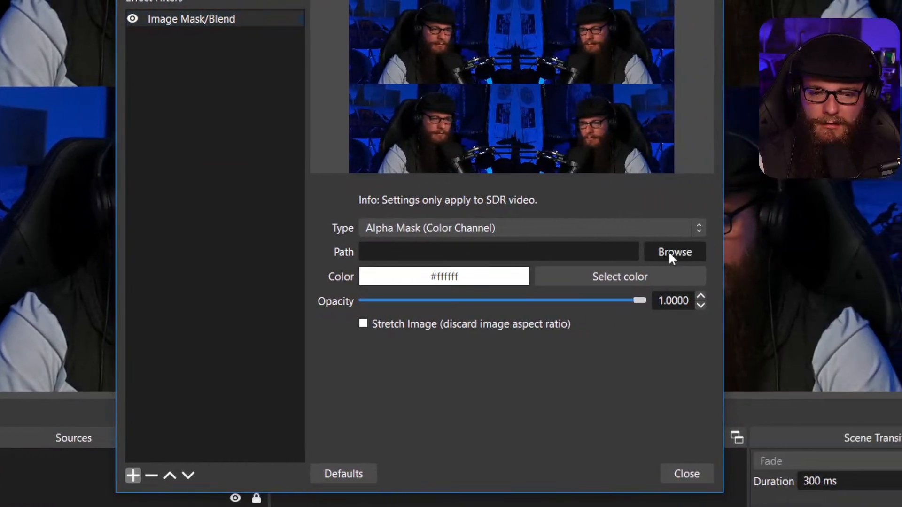
Set the Image Mask/Blend filter's image path to Guest Scene Background.png from the Pictures/Background folder and close the filter settings
{"action": "left_click", "coordinate": [893, 248]}
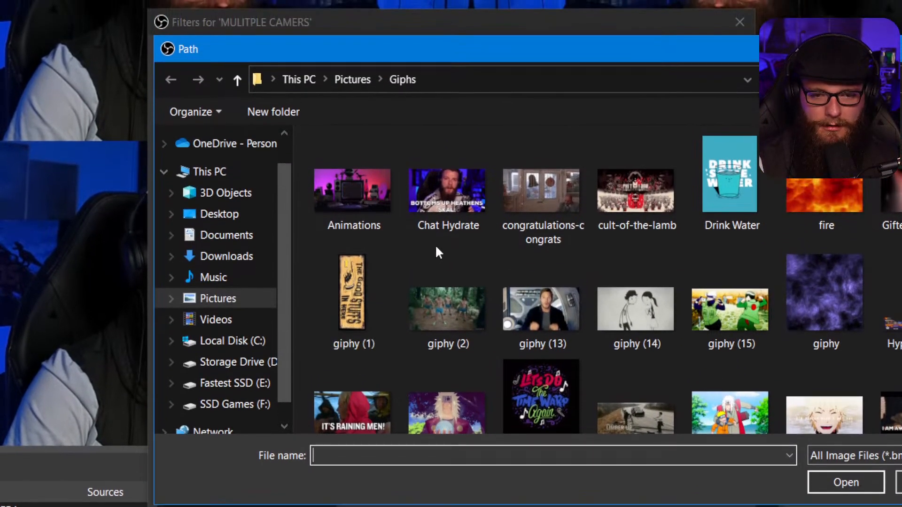
{"action": "scroll", "coordinate": [434, 211], "scroll_direction": "down", "scroll_amount": 3}
{"action": "scroll", "coordinate": [435, 259], "scroll_direction": "down", "scroll_amount": 3}
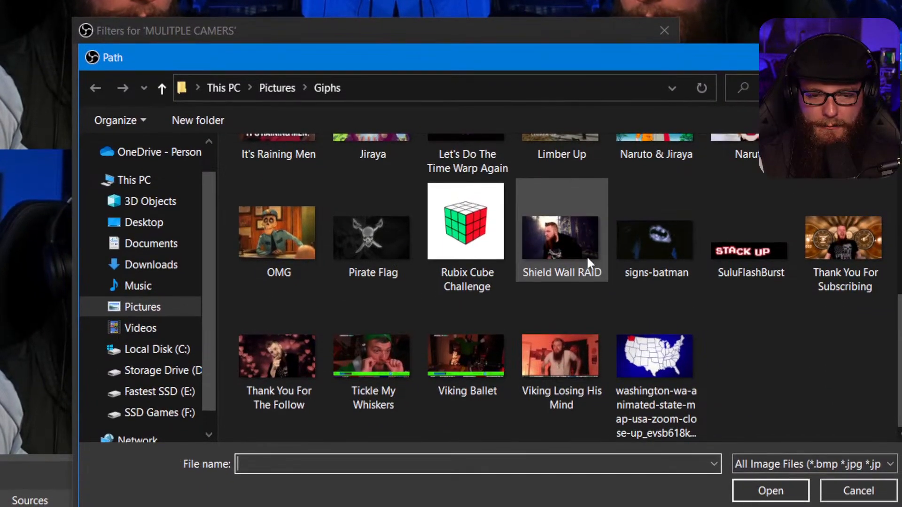
{"action": "scroll", "coordinate": [483, 253], "scroll_direction": "up", "scroll_amount": 3}
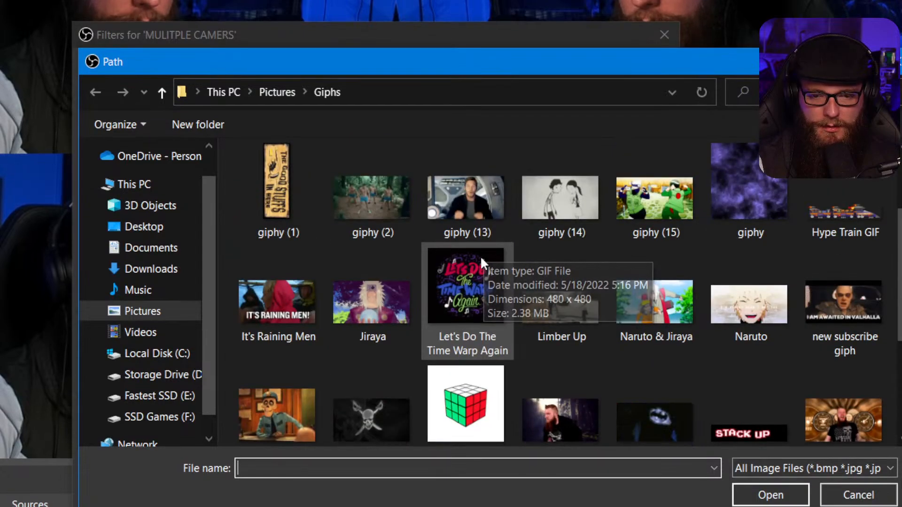
{"action": "scroll", "coordinate": [540, 263], "scroll_direction": "up", "scroll_amount": 3}
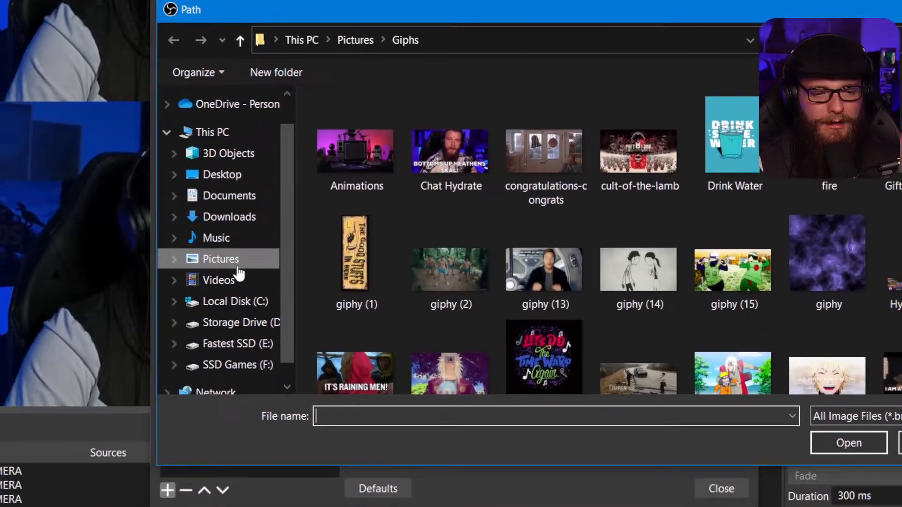
{"action": "left_click", "coordinate": [238, 266]}
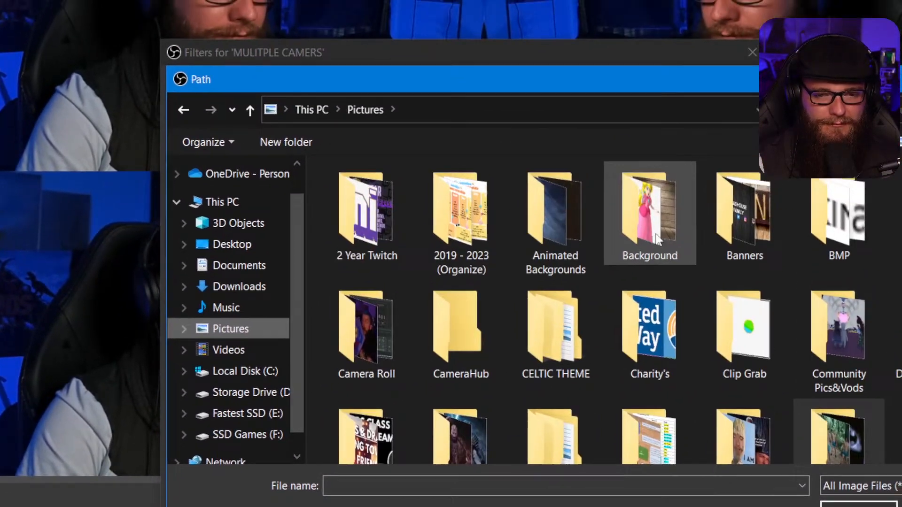
{"action": "double_click", "coordinate": [657, 240]}
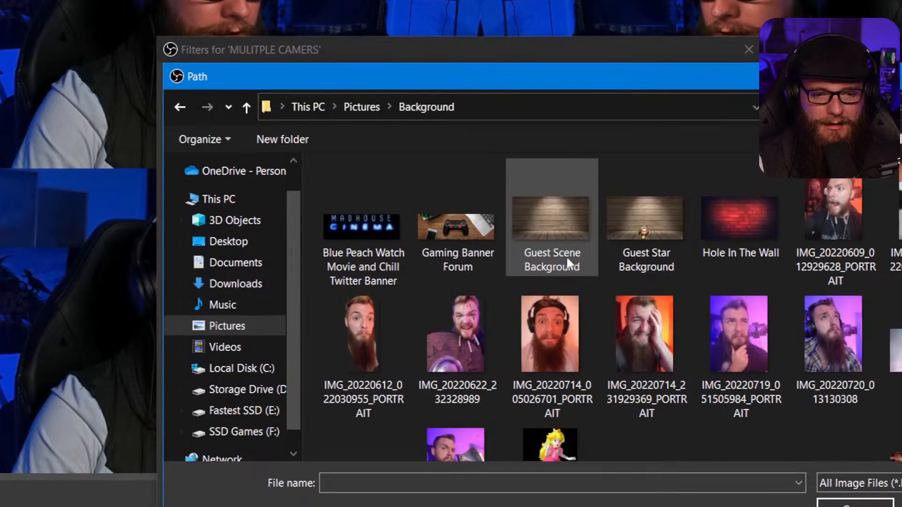
{"action": "scroll", "coordinate": [564, 254], "scroll_direction": "down", "scroll_amount": 4}
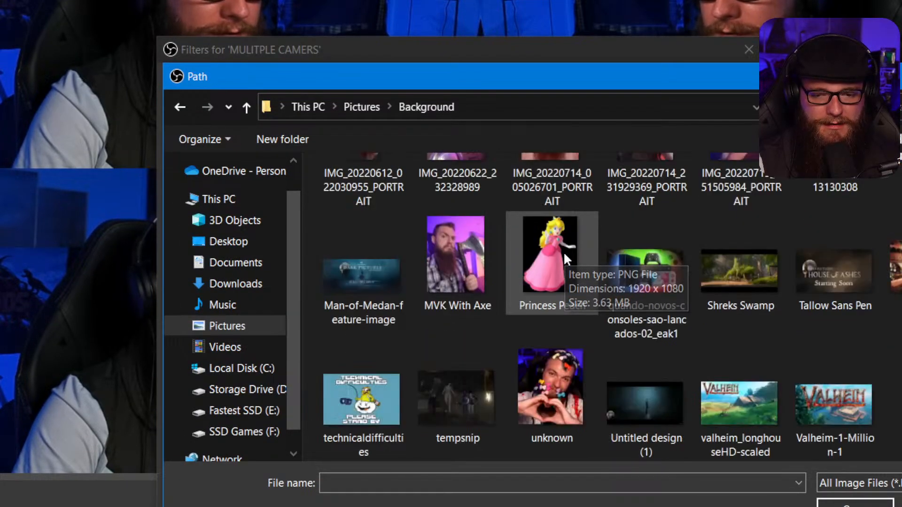
{"action": "scroll", "coordinate": [562, 252], "scroll_direction": "up", "scroll_amount": 4}
{"action": "double_click", "coordinate": [562, 248]}
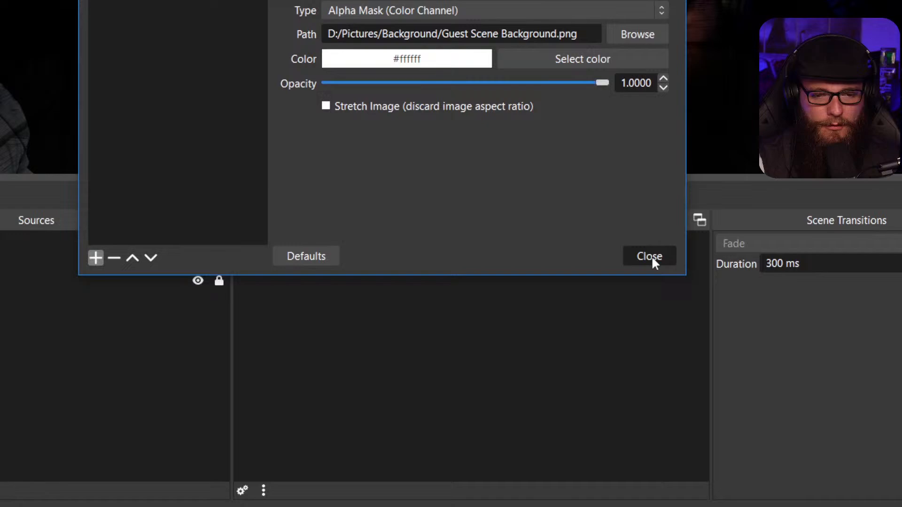
{"action": "left_click", "coordinate": [651, 256]}
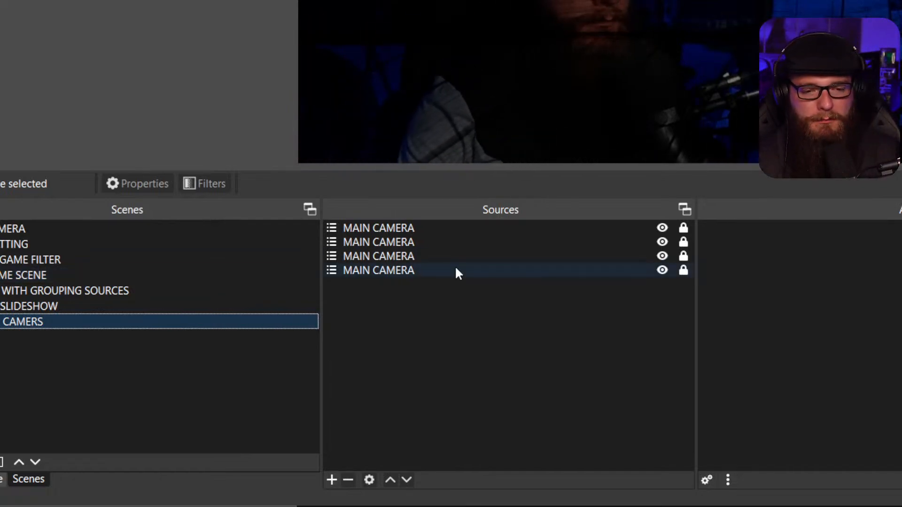
Select the topmost MAIN CAMERA source of the MULITPLE CAMERS scene
{"action": "left_click", "coordinate": [540, 228]}
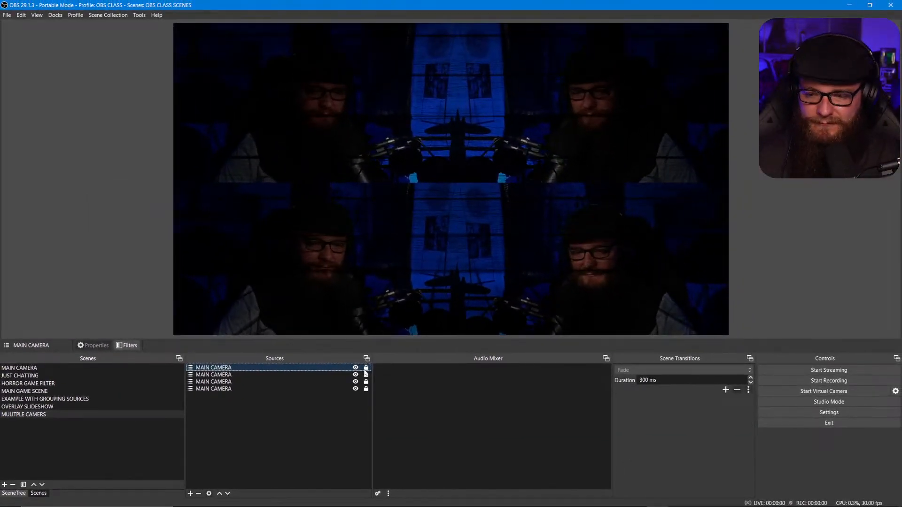